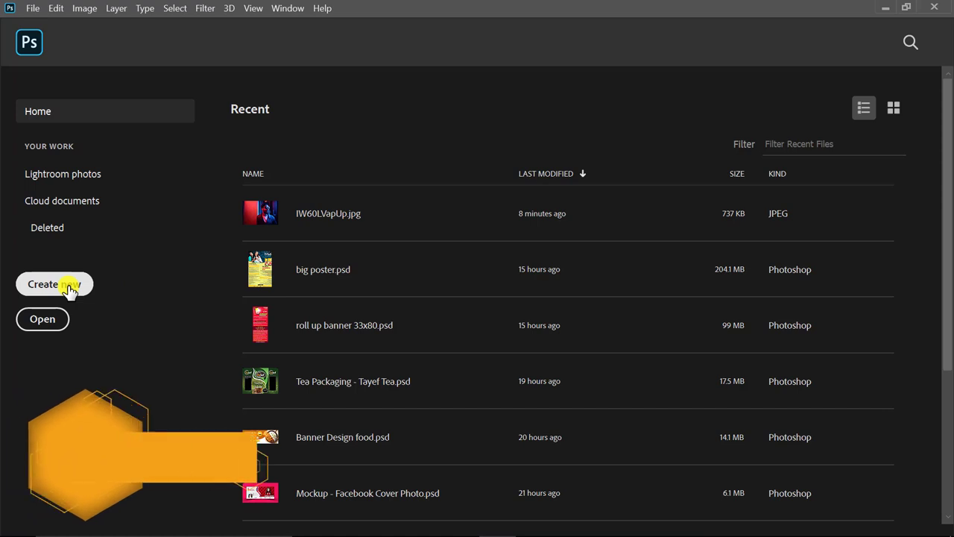
Create a blank A4 document named Flyer, 210 × 297 mm at 300 ppi.
left_click(70, 281)
left_click(671, 100)
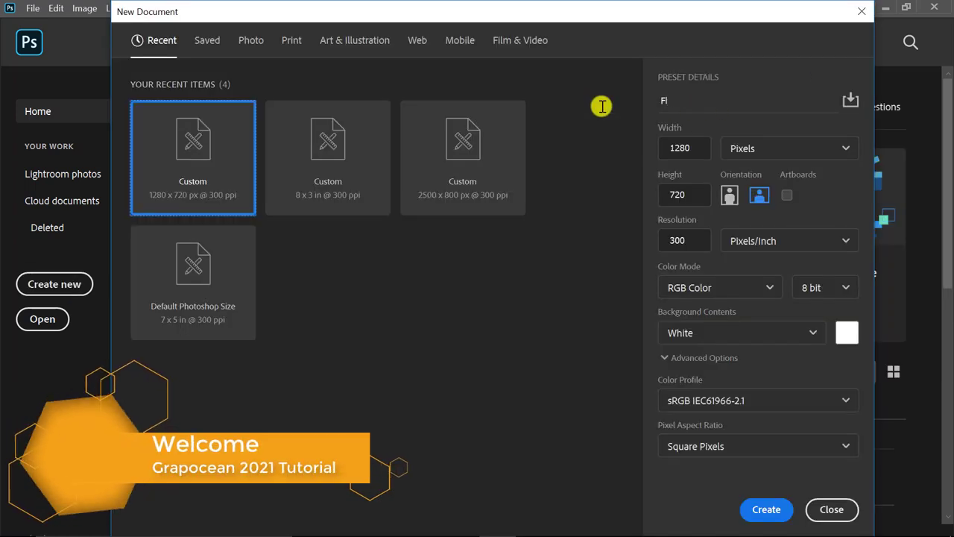
type("Flyer")
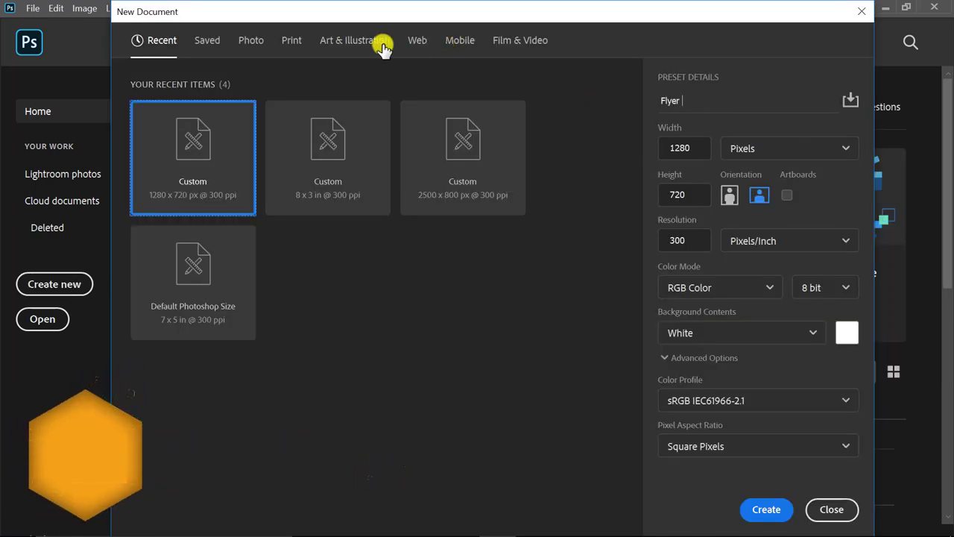
left_click(291, 43)
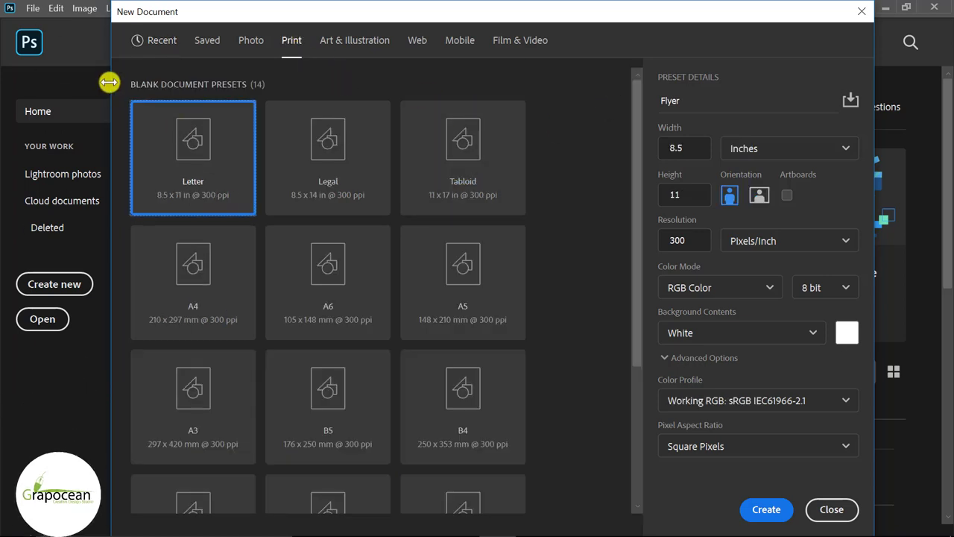
left_click(202, 282)
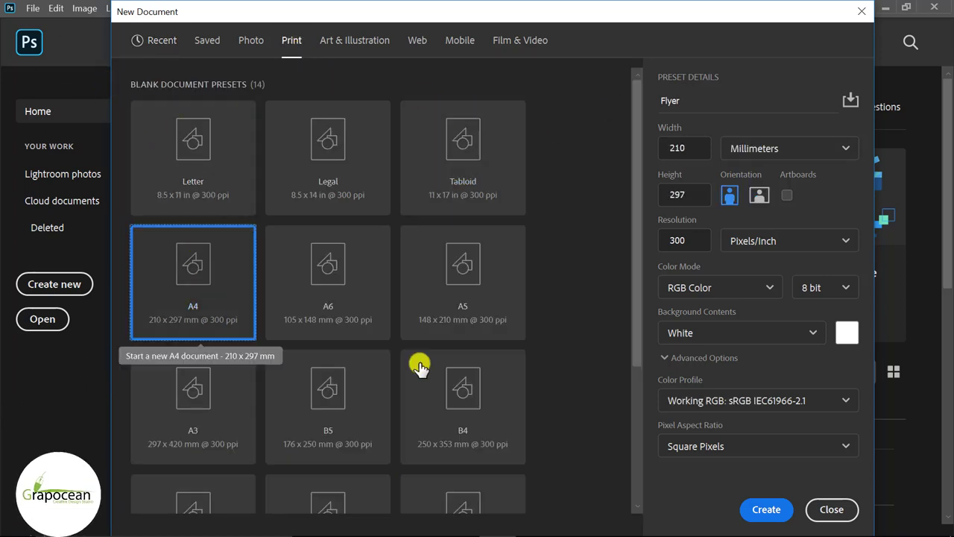
left_click(766, 509)
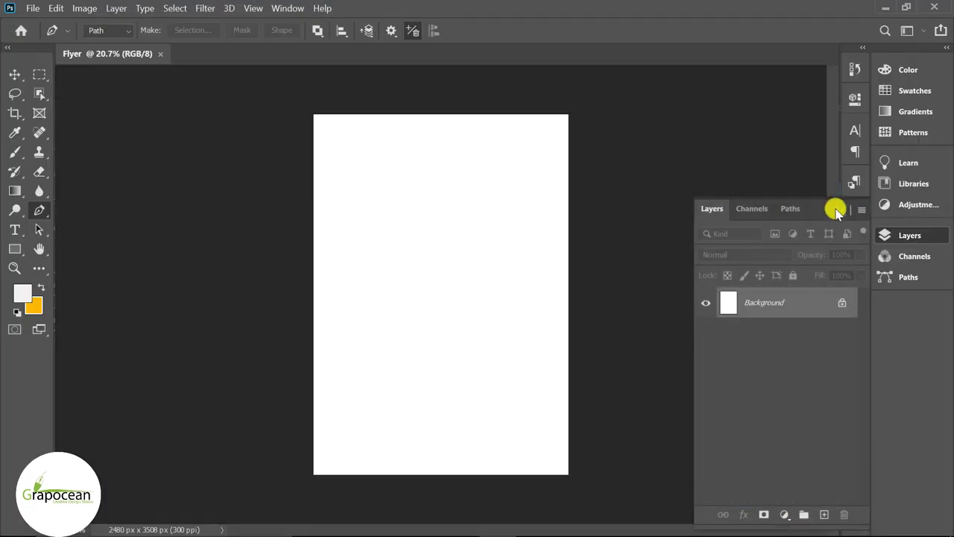
left_click(836, 211)
Open the man photo IW60LVapUp.png.
left_click(33, 9)
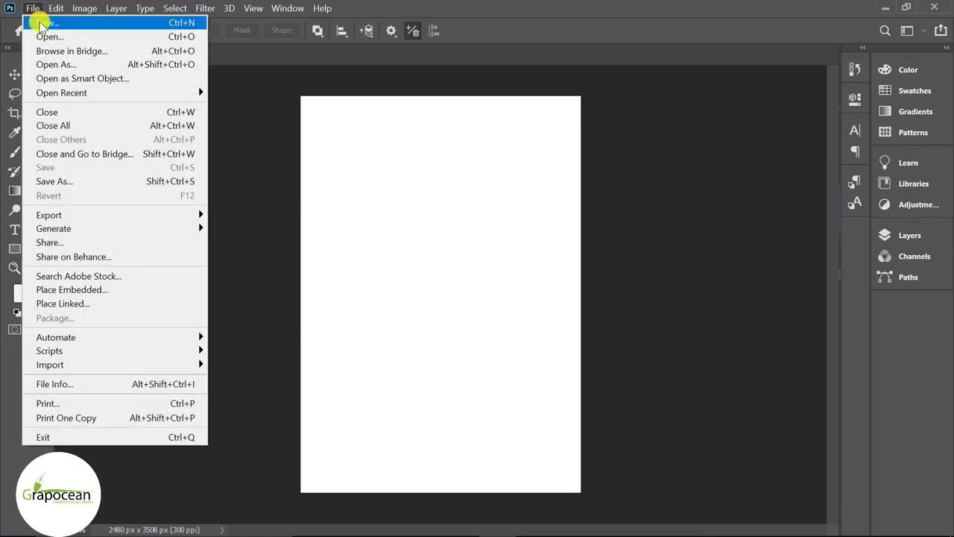
left_click(44, 35)
left_click(248, 104)
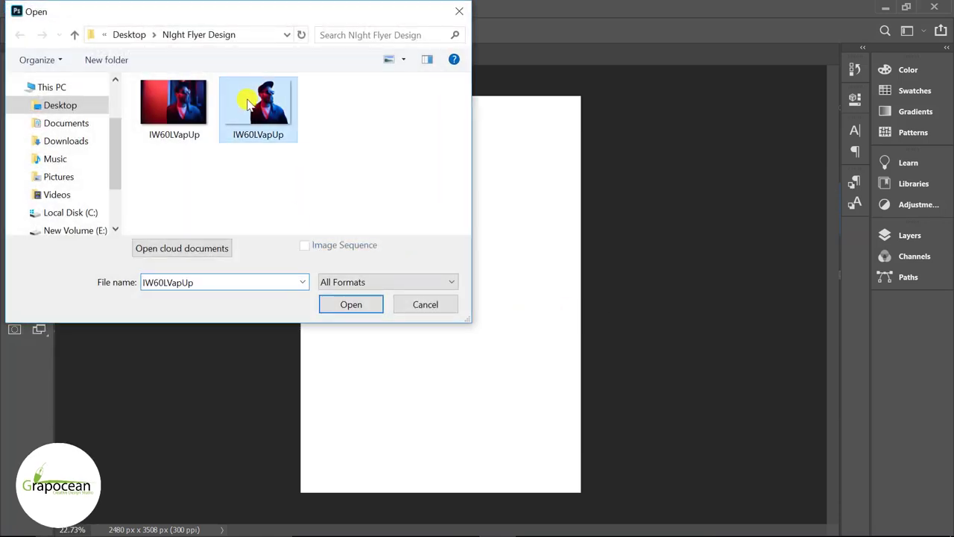
left_click(351, 304)
Move the man photo onto the Flyer page as Layer 1, enlarged and centred.
left_click(880, 239)
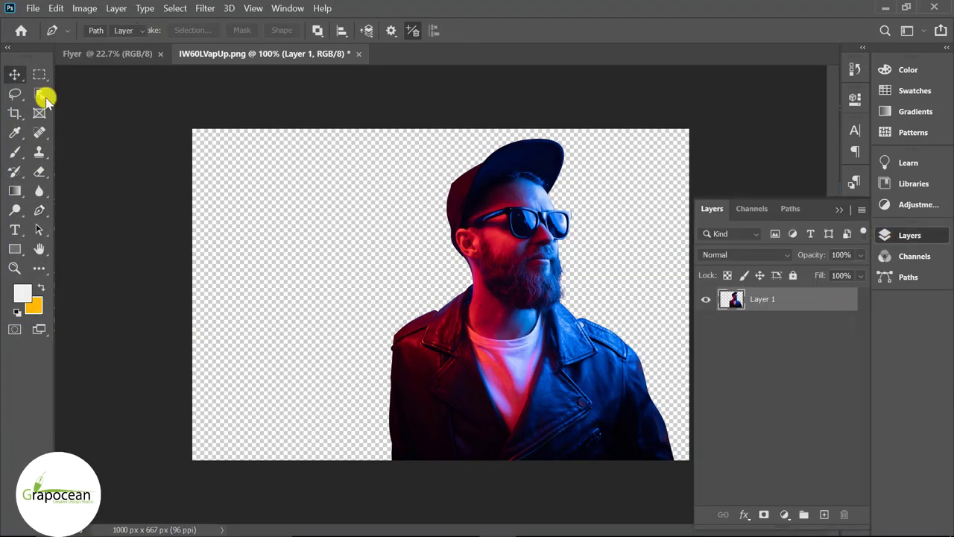
key("v")
mouse_move(533, 197)
left_mouse_down()
mouse_move(153, 60)
mouse_move(132, 61)
mouse_move(486, 329)
left_mouse_up()
mouse_move(500, 372)
left_mouse_down()
mouse_move(462, 338)
mouse_move(564, 441)
left_mouse_up()
key("ctrl+t")
mouse_move(471, 389)
left_mouse_down()
mouse_move(471, 368)
mouse_move(474, 385)
left_mouse_up()
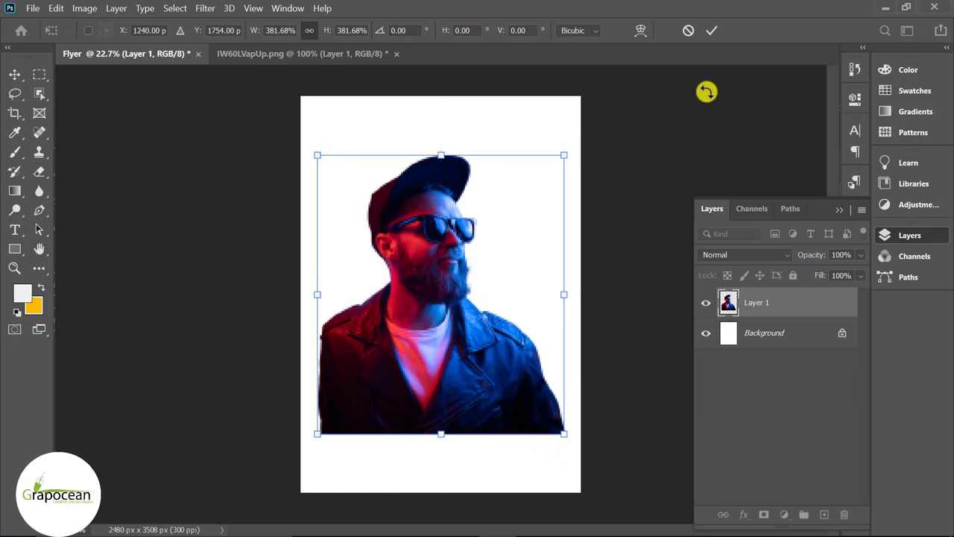
left_click(717, 27)
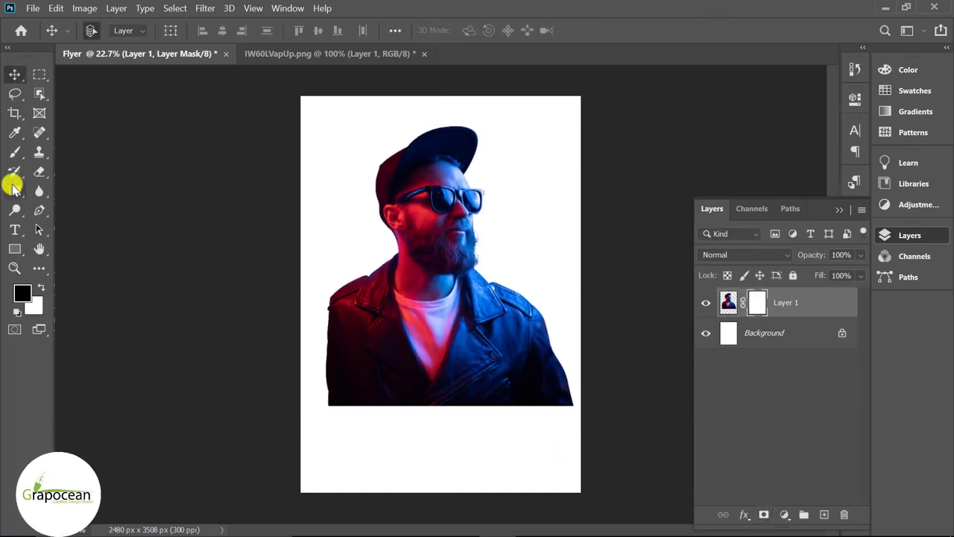
Draw a gradient on Layer 1's mask fading the photo's bottom into white.
left_click(14, 188)
mouse_move(404, 366)
left_mouse_down()
mouse_move(405, 406)
mouse_move(405, 362)
left_mouse_up()
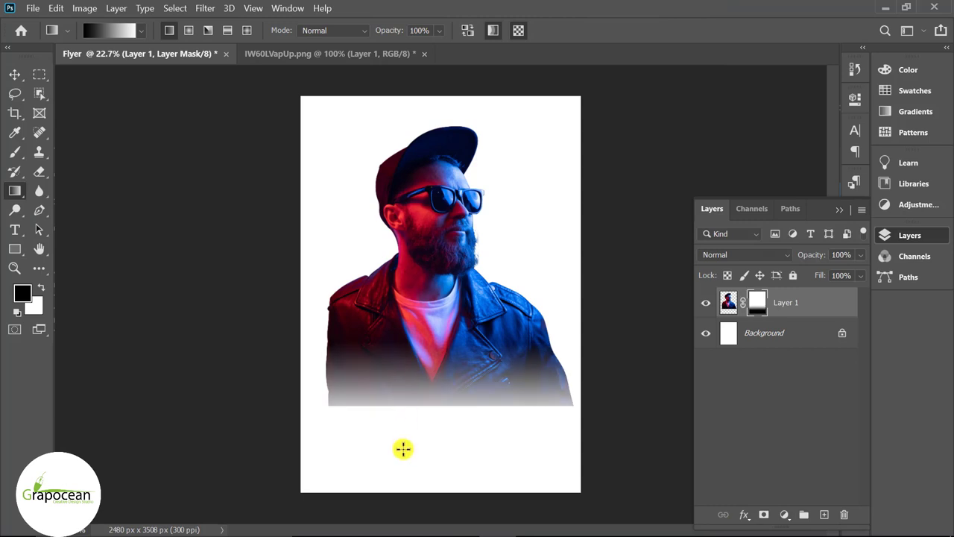
left_click_drag(405, 437, 404, 340)
left_click_drag(406, 440, 405, 368)
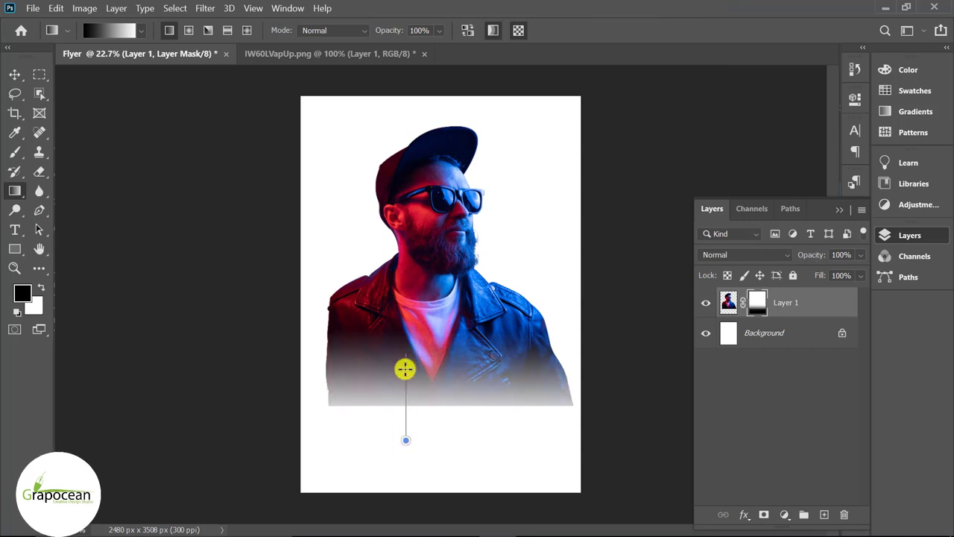
left_click_drag(398, 434, 375, 397)
Pick the Basics black-to-white gradient and redraw the fade across the photo's bottom.
left_click(140, 33)
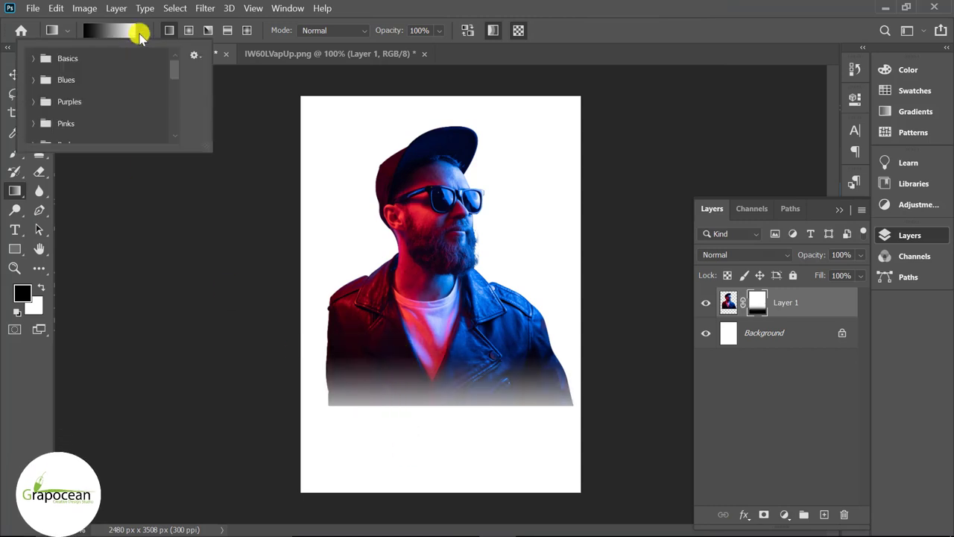
left_click(115, 32)
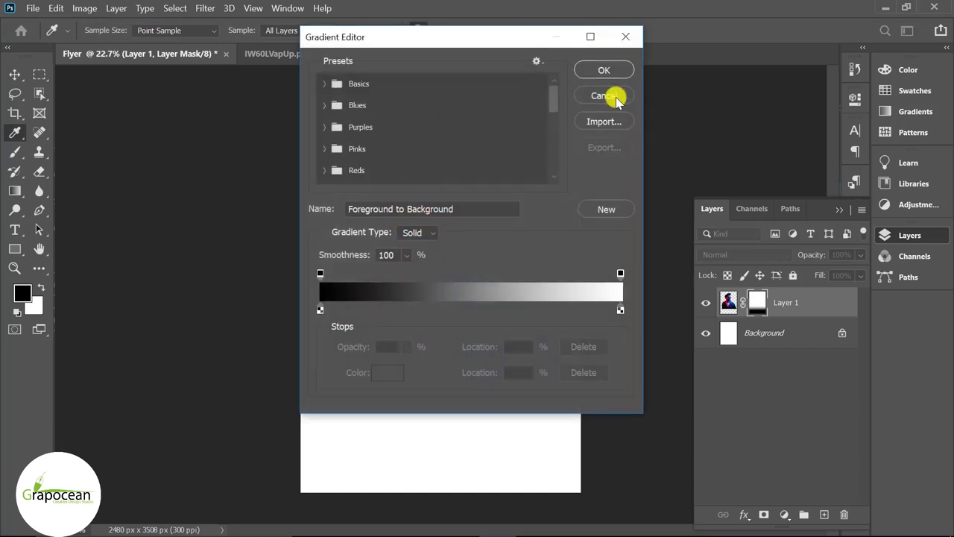
left_click(603, 96)
left_click(140, 33)
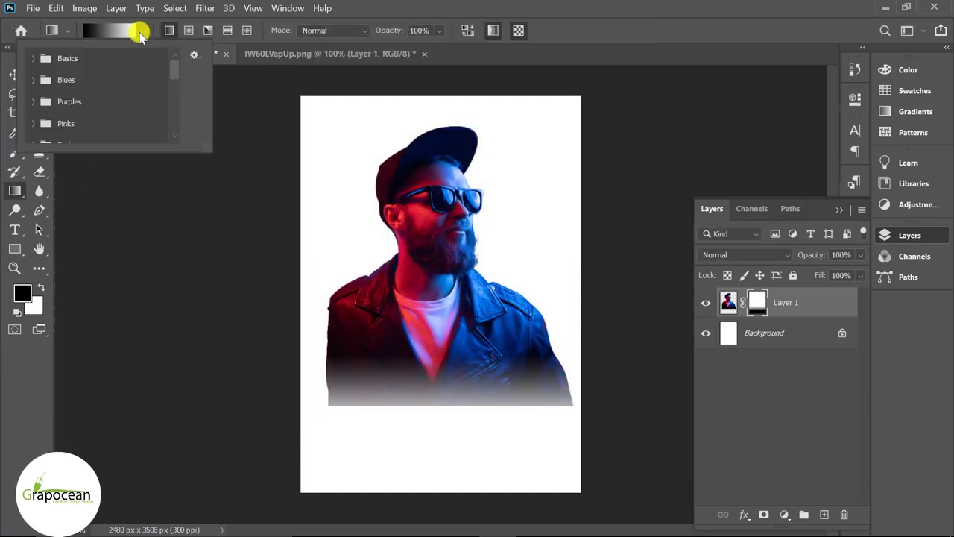
left_click(33, 58)
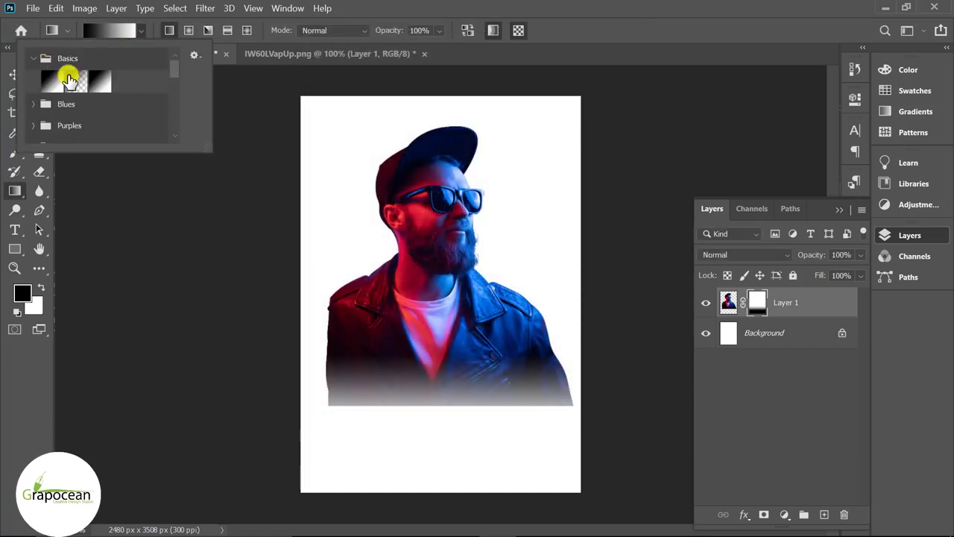
left_click(425, 445)
left_click_drag(419, 442, 424, 390)
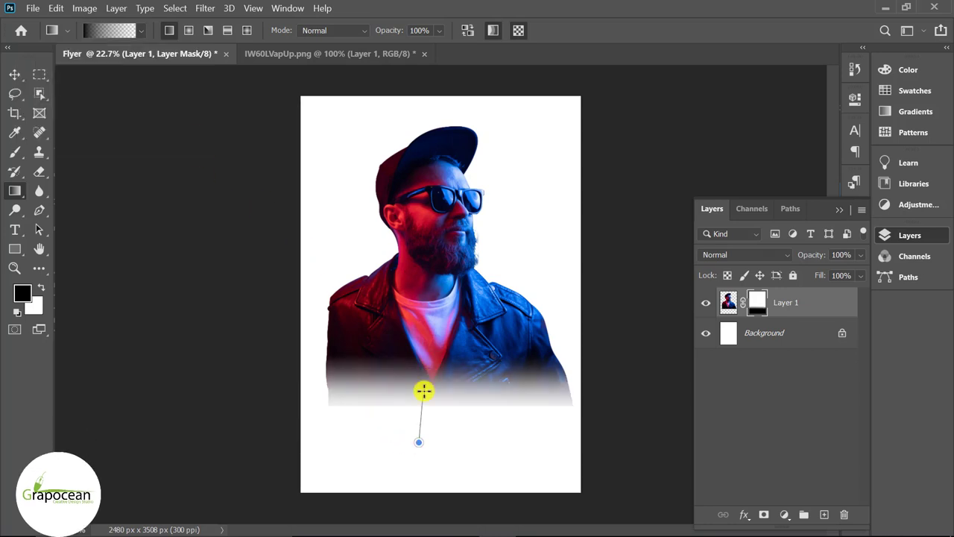
left_click_drag(448, 466, 448, 290)
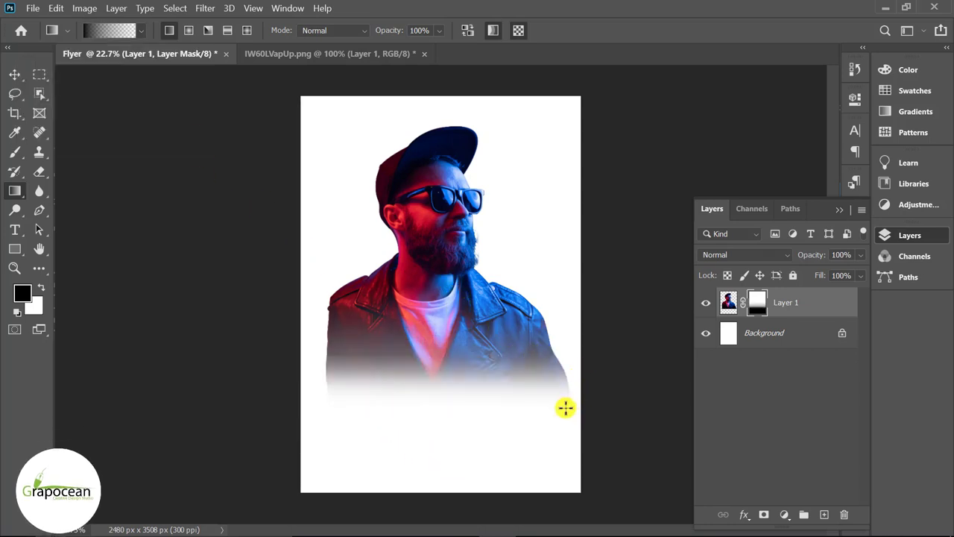
left_click(786, 335)
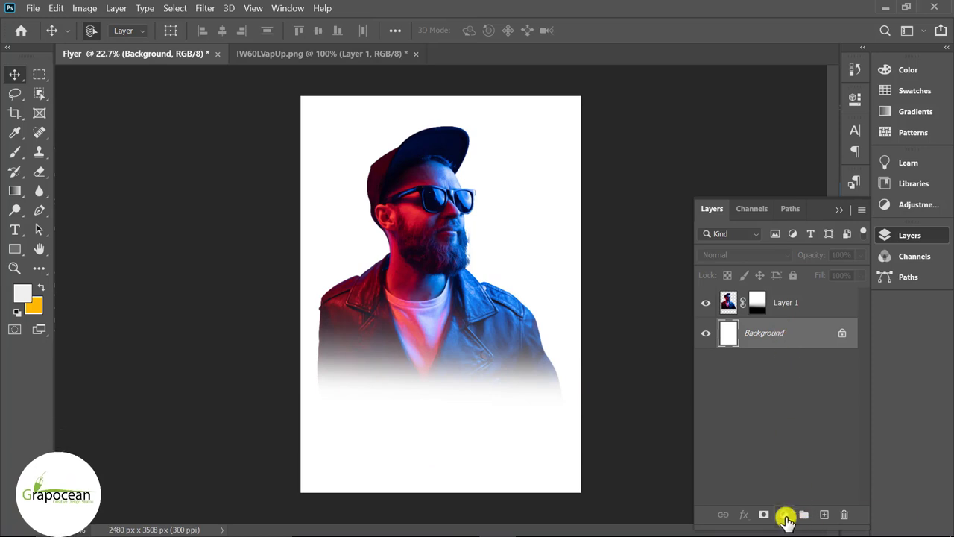
Add a black 000000 Solid Color fill layer beneath the man photo, then reselect Layer 1.
left_click(787, 515)
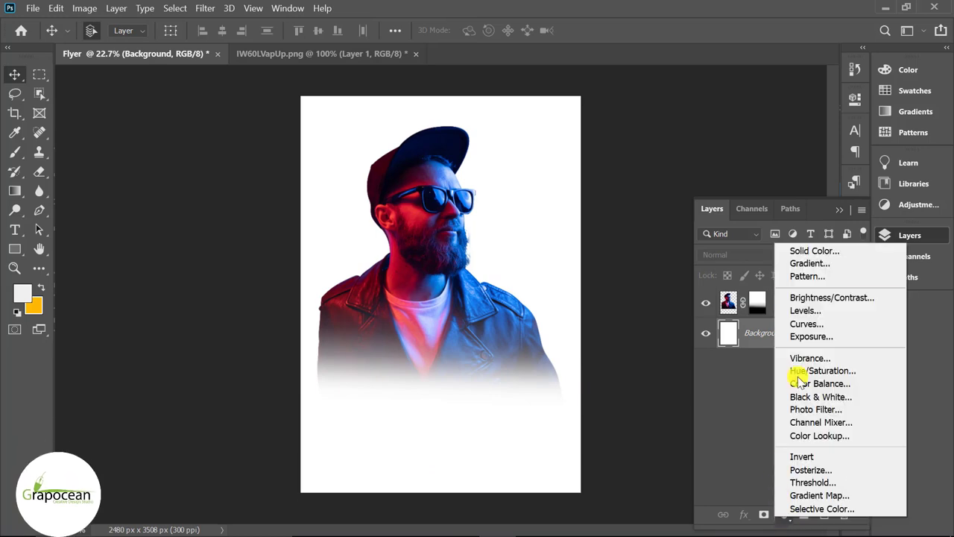
left_click(798, 250)
type("000000")
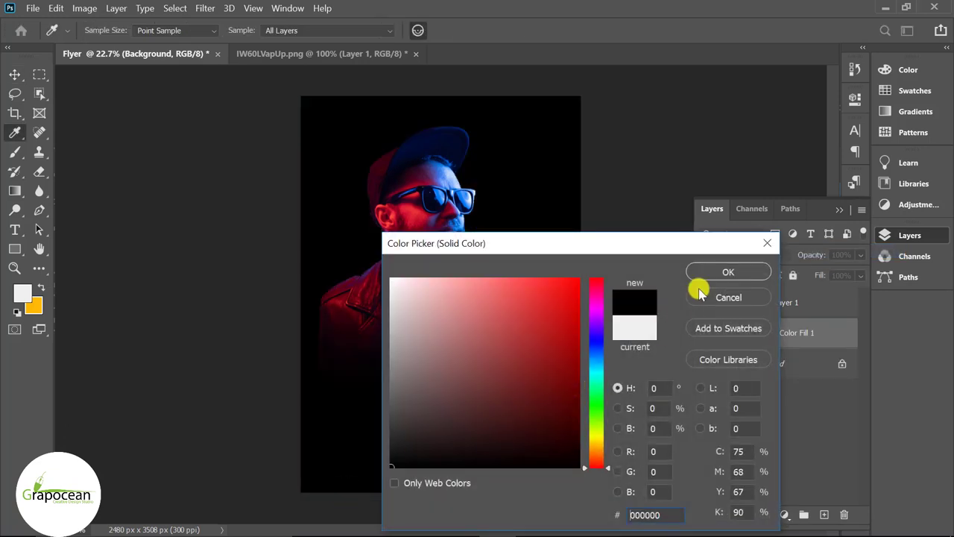
left_click(728, 272)
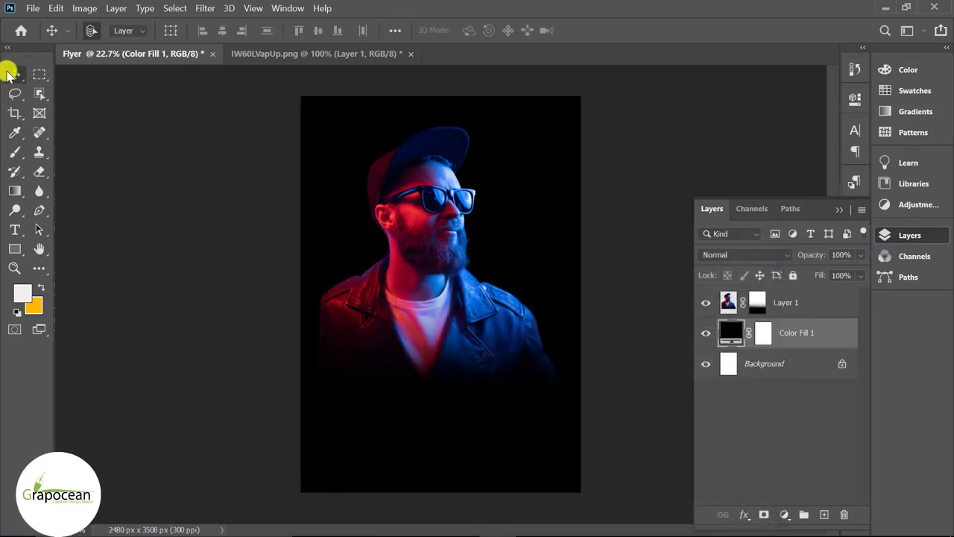
key("alt+bracketright")
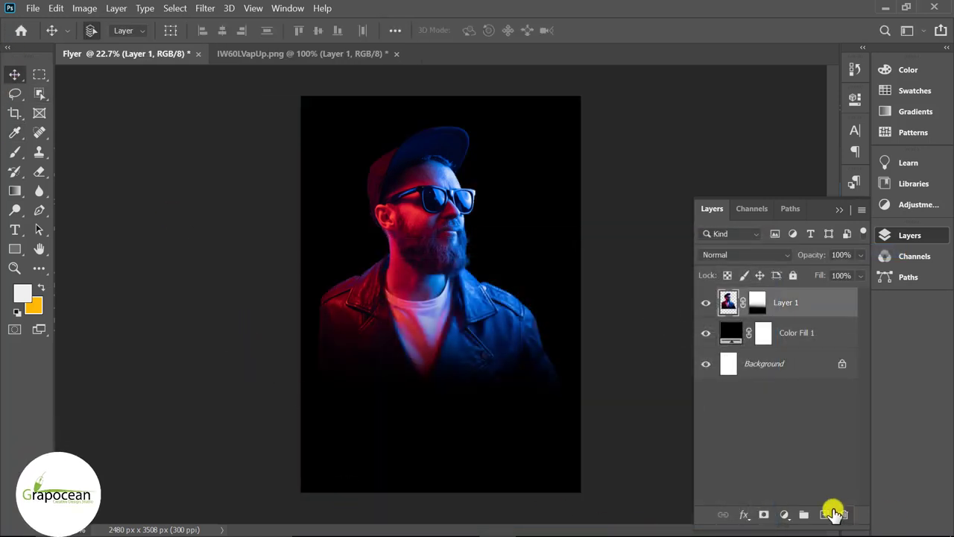
On a new layer, fill a right-half rectangular selection with grey Clouds.
left_click(824, 515)
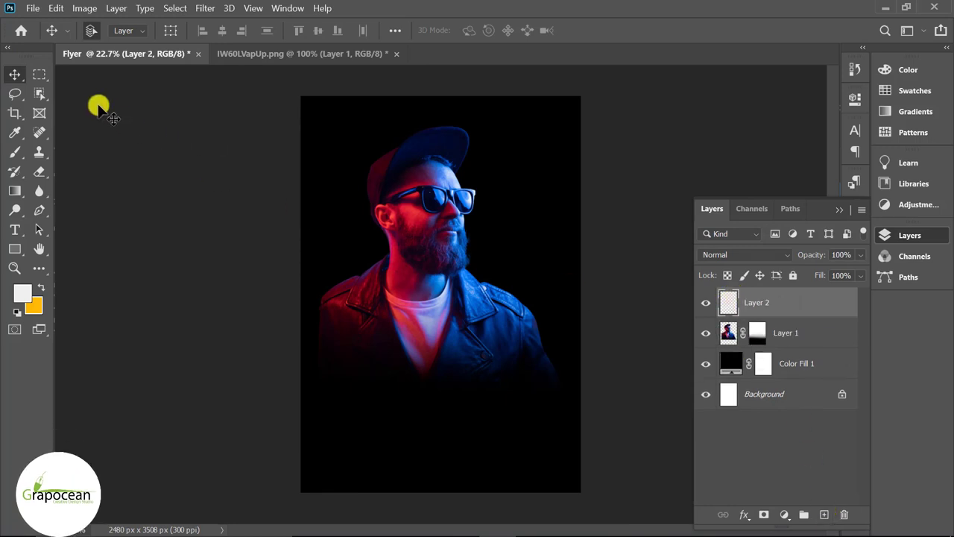
left_click(41, 73)
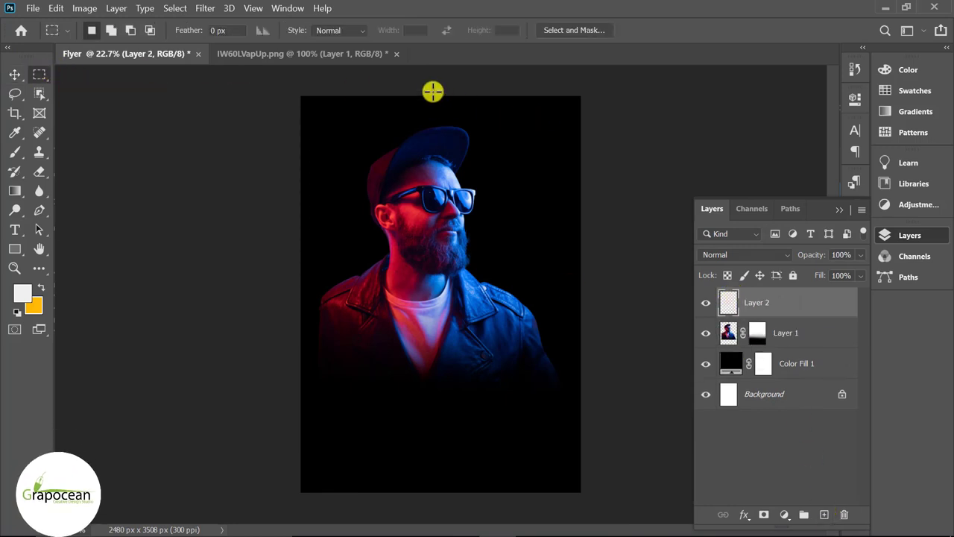
mouse_move(434, 92)
left_mouse_down()
mouse_move(568, 526)
mouse_move(581, 494)
left_mouse_up()
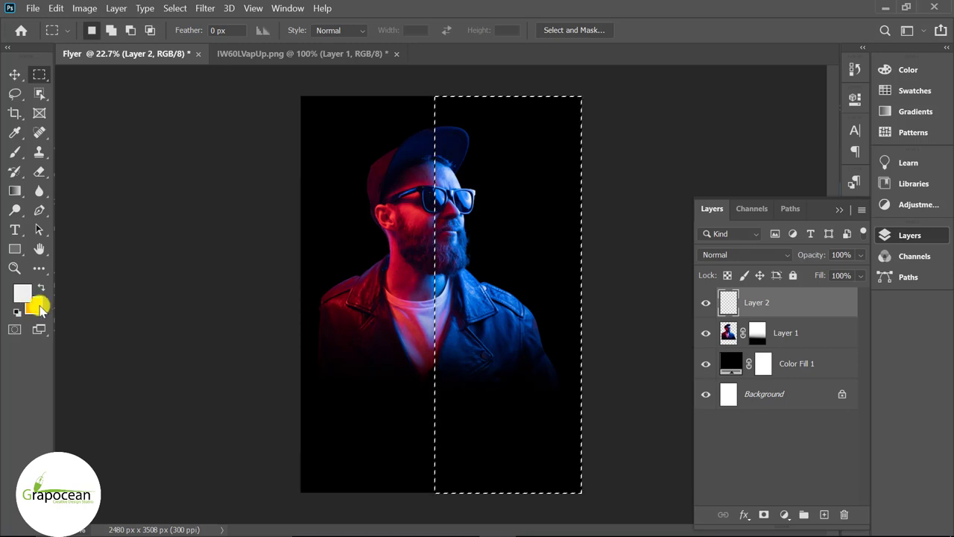
key("d")
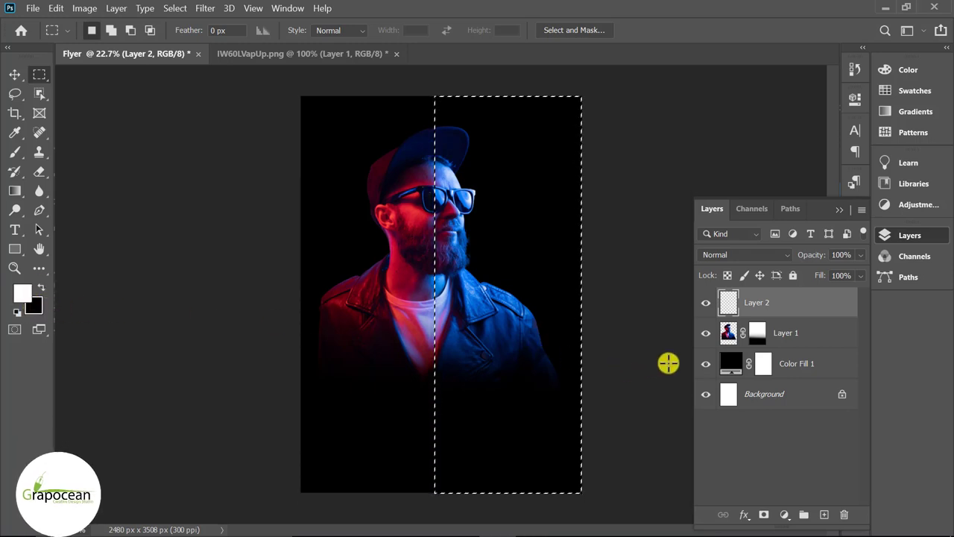
left_click(204, 8)
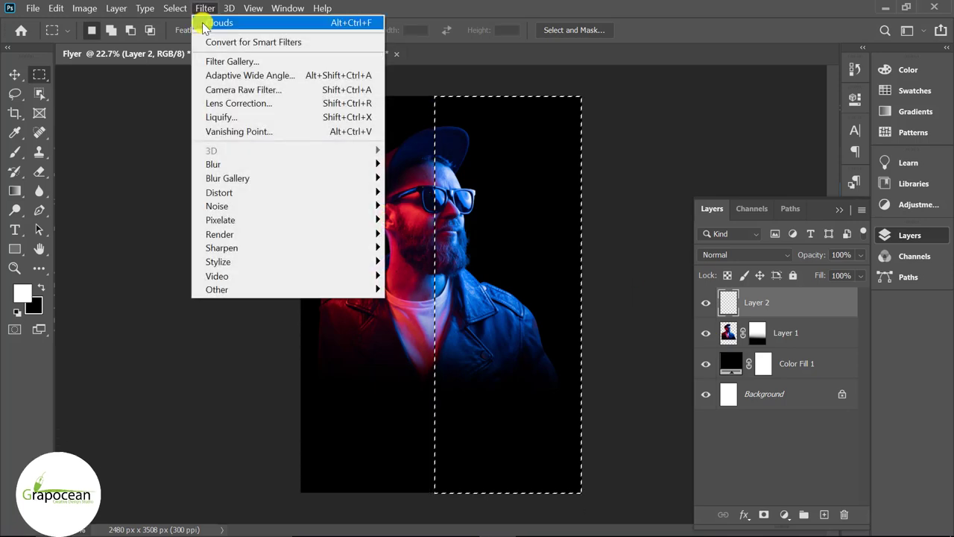
mouse_move(220, 234)
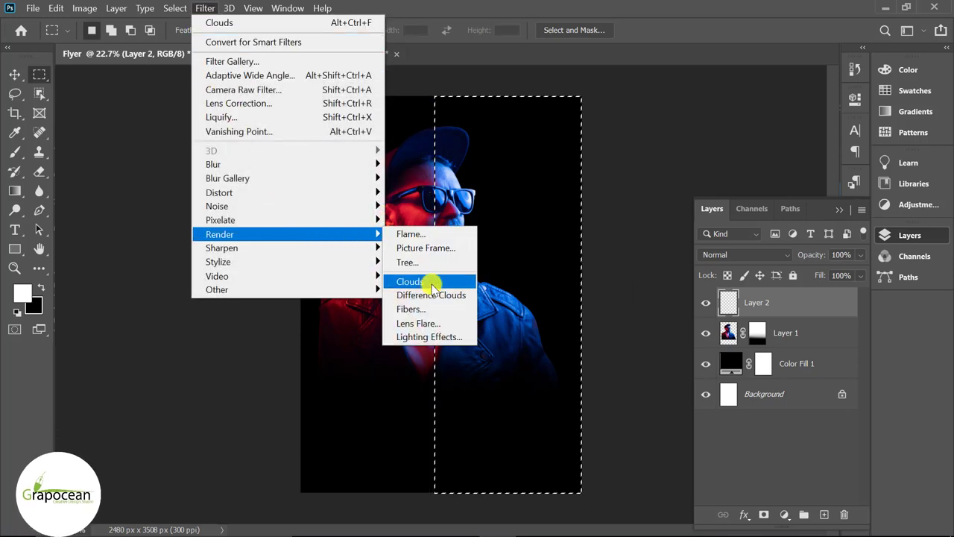
left_click(432, 282)
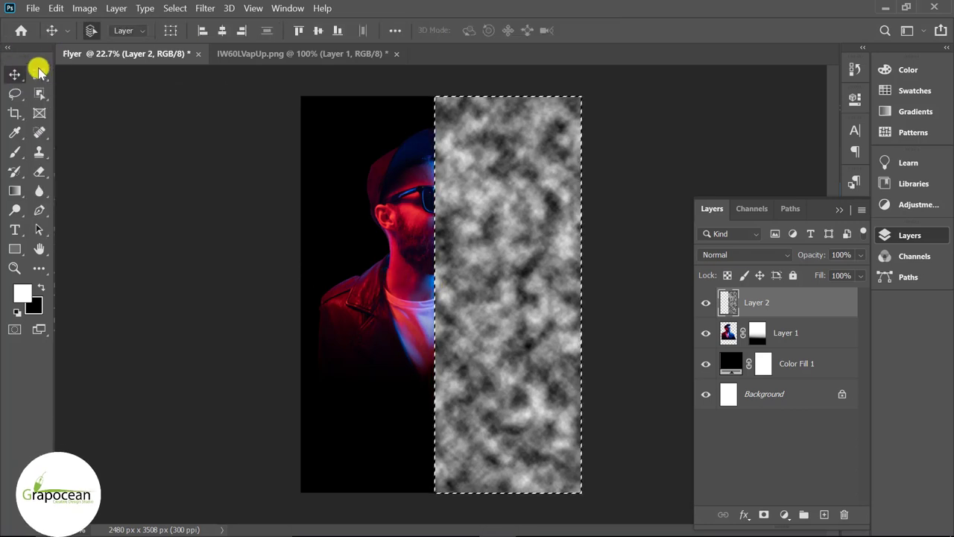
key("ctrl+d")
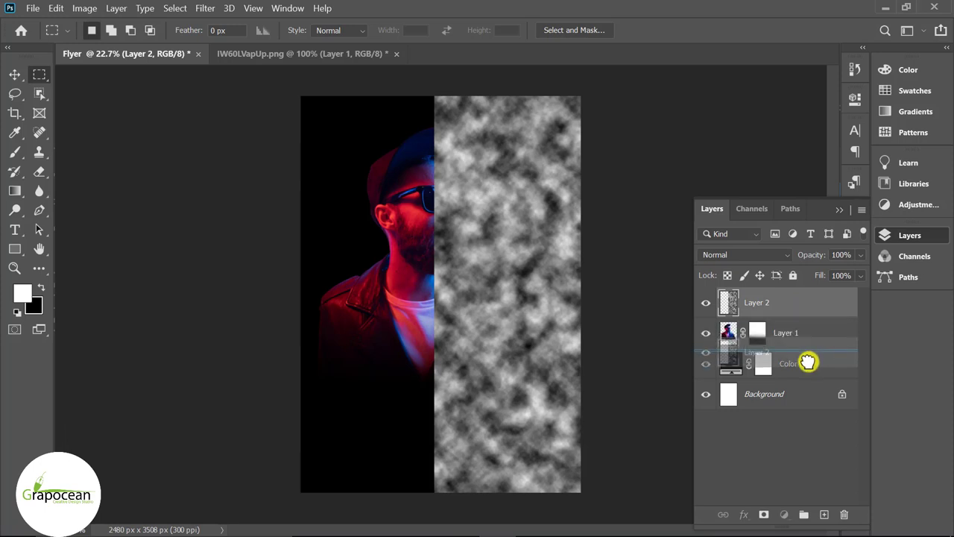
Move the clouds below the photo, duplicate them and shift the copy left to fill the canvas.
left_click_drag(811, 314, 809, 361)
key("v")
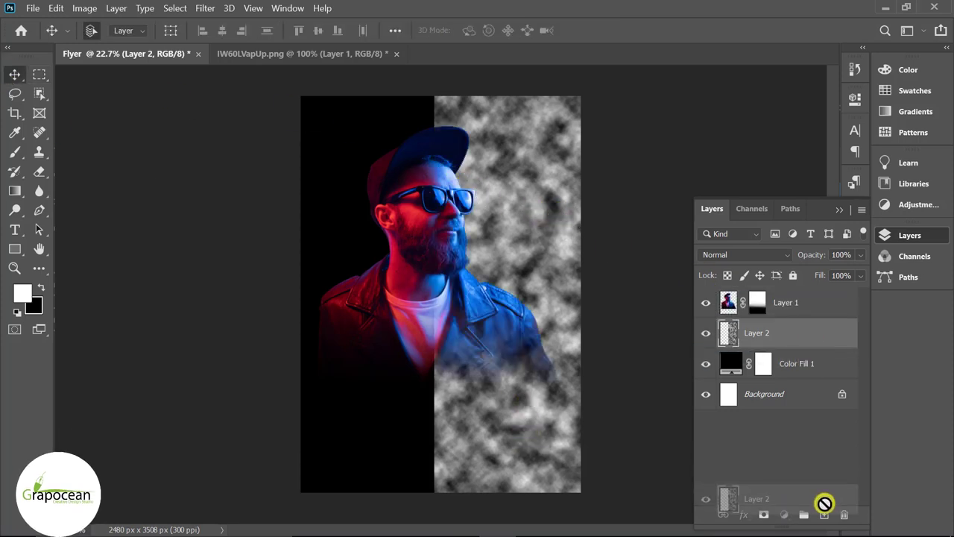
left_click_drag(757, 332, 823, 514)
left_click_drag(504, 215, 364, 216)
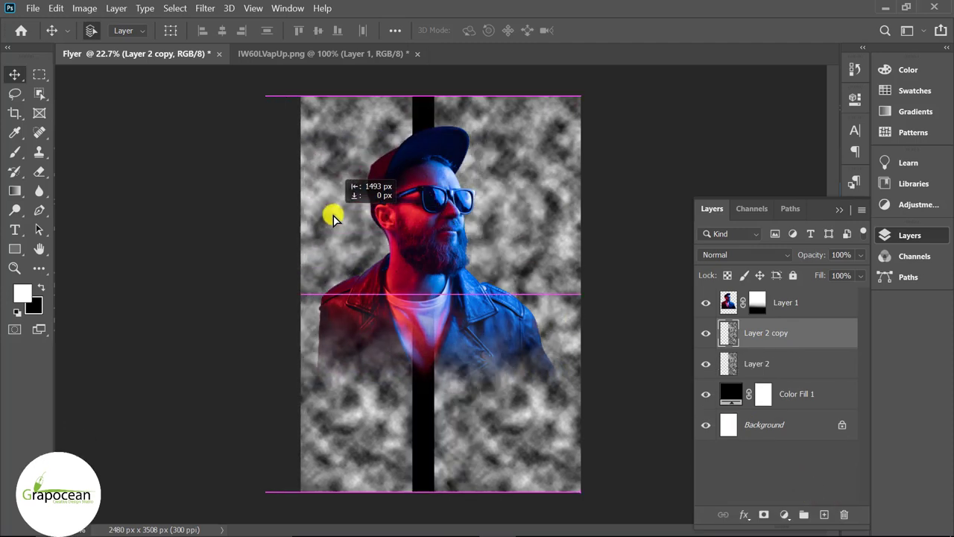
key("alt+bracketleft")
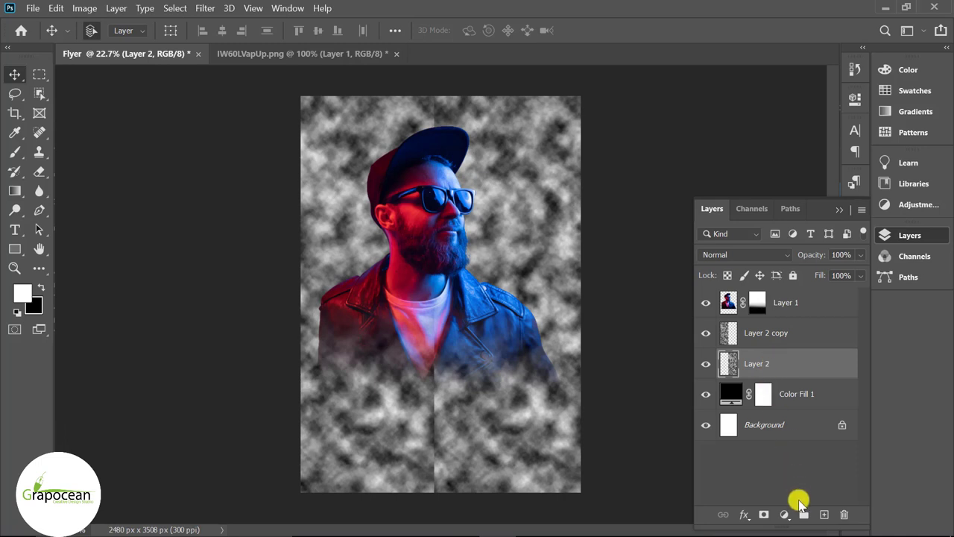
left_click(783, 515)
Add a Solid Color fill sampled from the blue glow on the man's face.
left_click(796, 246)
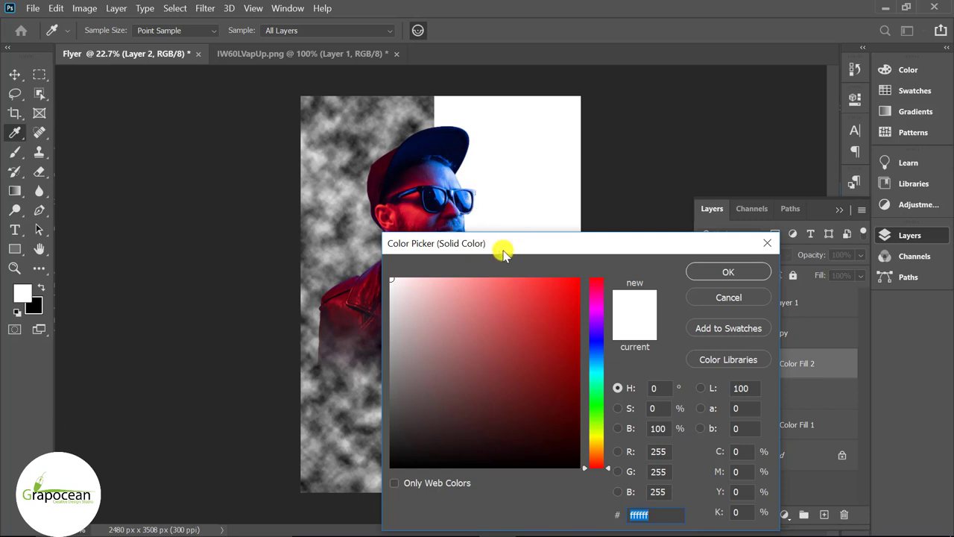
left_click_drag(503, 253, 547, 378)
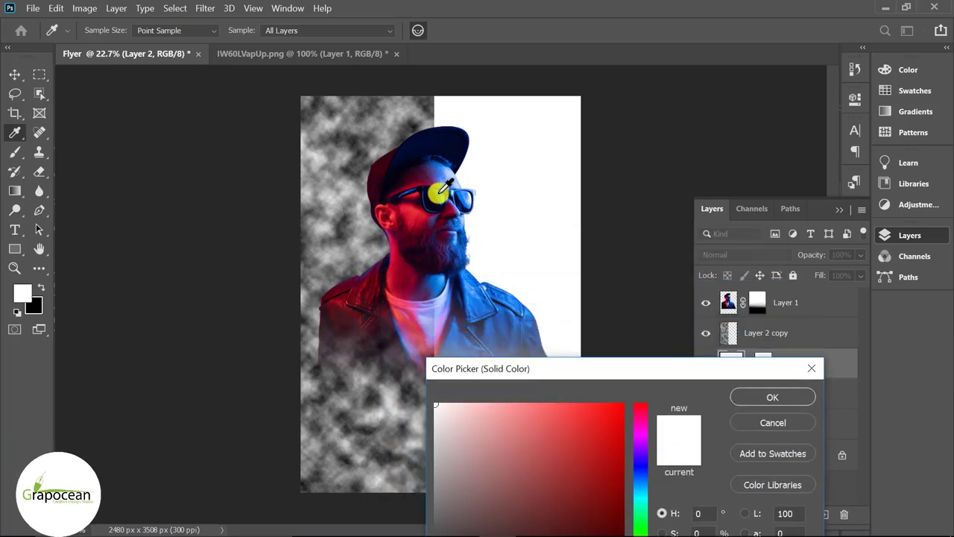
left_click(409, 191)
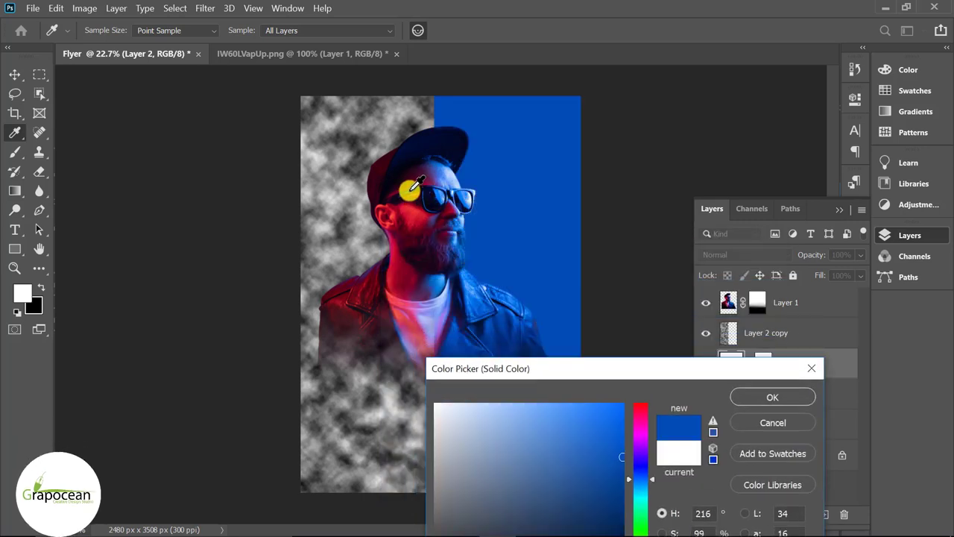
left_click_drag(675, 378, 652, 439)
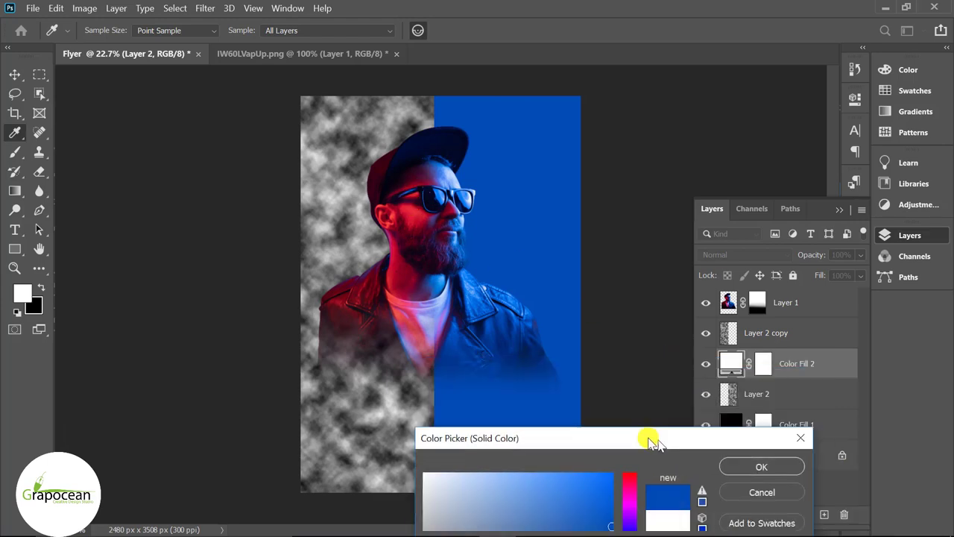
left_click(738, 454)
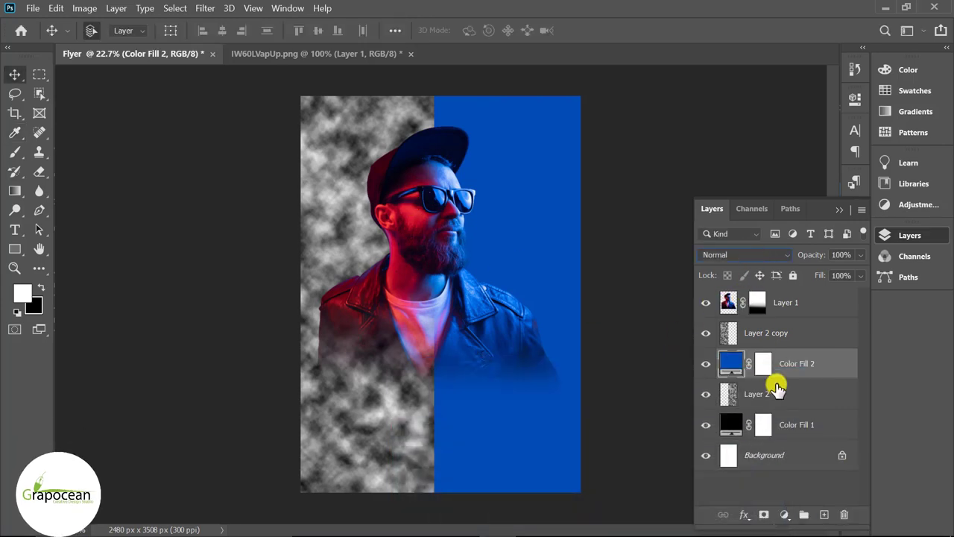
Clip the blue fill to Layer 2 and place a duplicate above Layer 2 copy.
right_click(827, 365)
left_click(702, 295)
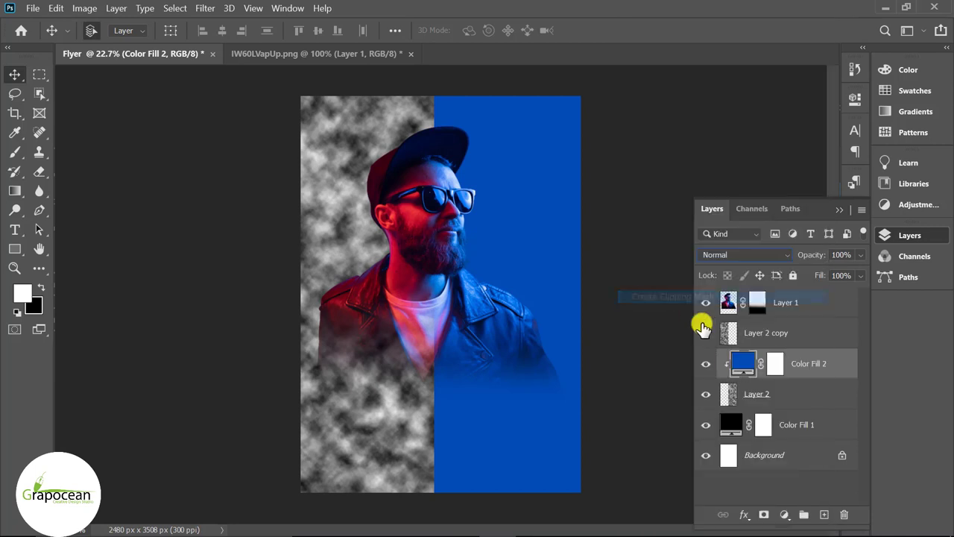
left_click_drag(819, 365, 823, 512)
left_click_drag(814, 363, 801, 334)
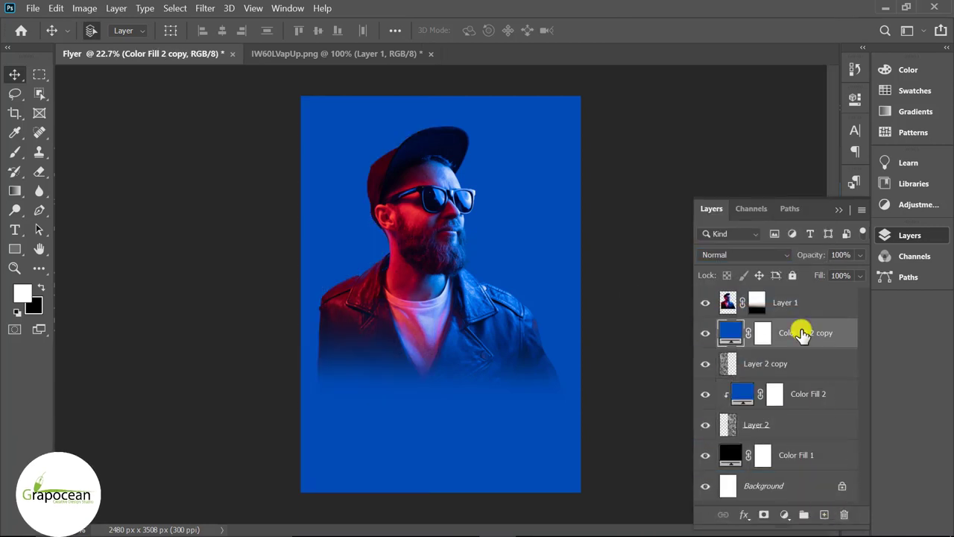
Clip Color Fill 2 copy to Layer 2 copy, recoloured dark red 3b0110 with Linear Light blending.
right_click(790, 335)
left_click(667, 292)
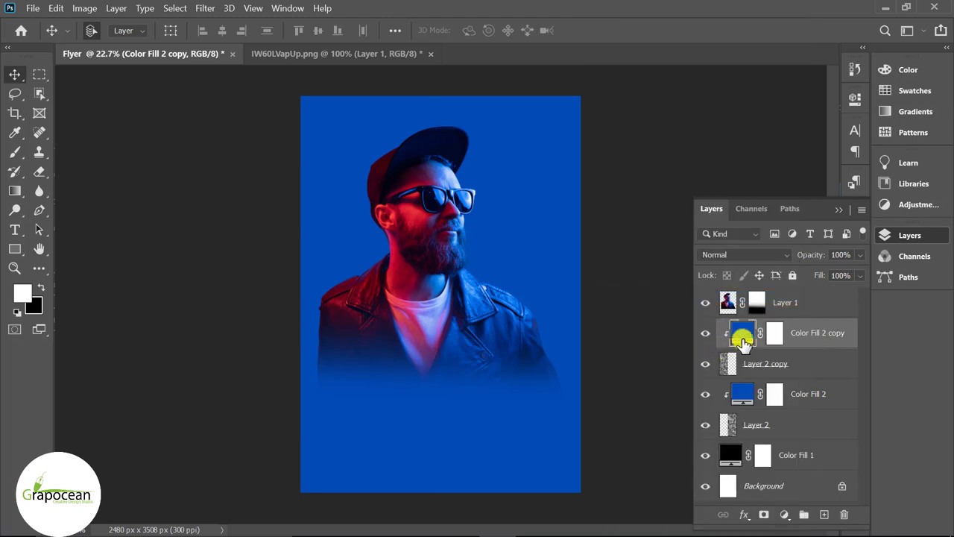
double_click(743, 336)
left_click(378, 165)
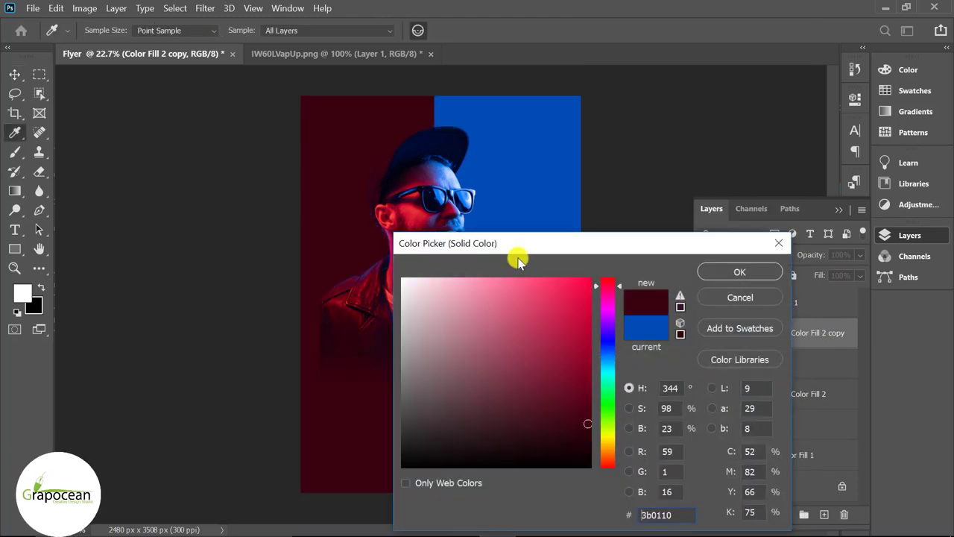
left_click_drag(536, 250, 662, 239)
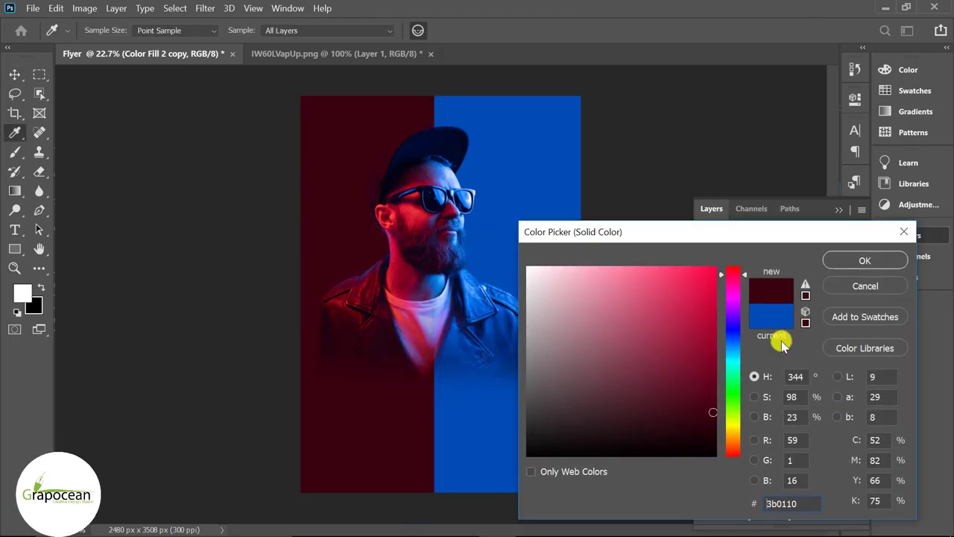
left_click(862, 260)
left_click(738, 253)
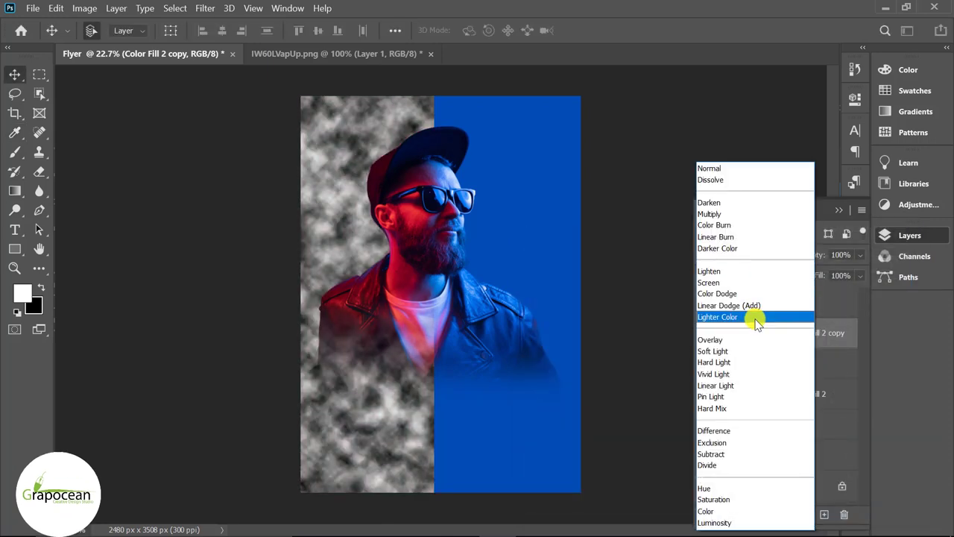
left_click(751, 385)
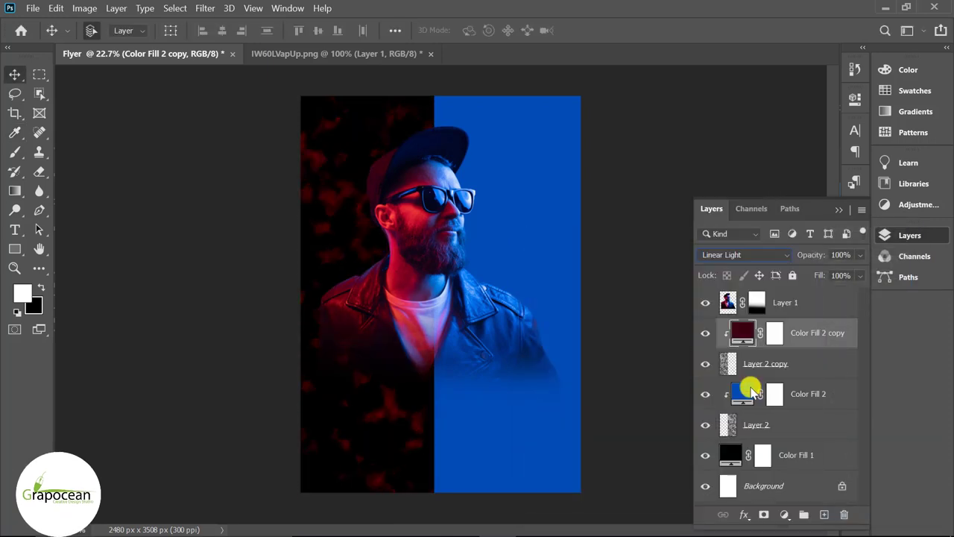
Change Color Fill 2 to a darker navy blue with Hard Light blending.
left_click(745, 399)
double_click(746, 399)
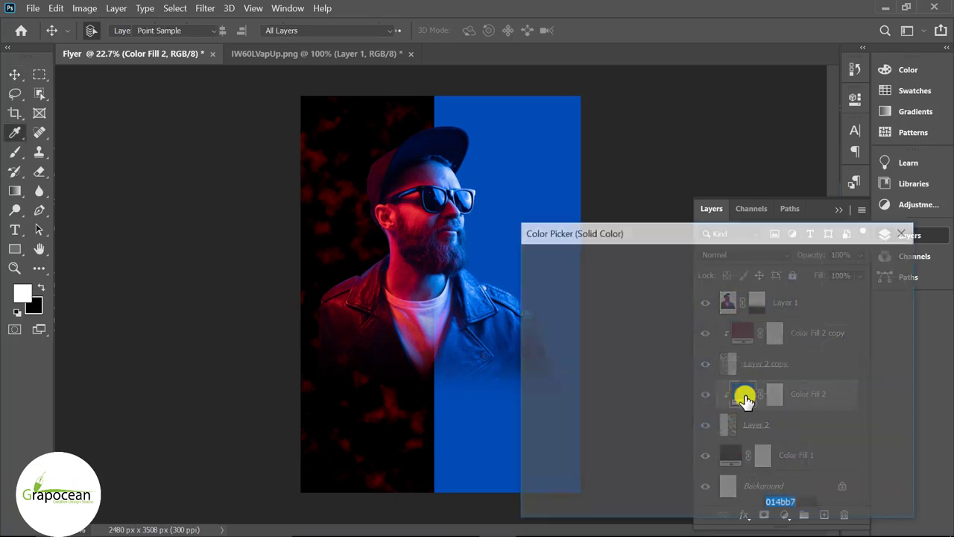
left_click(714, 410)
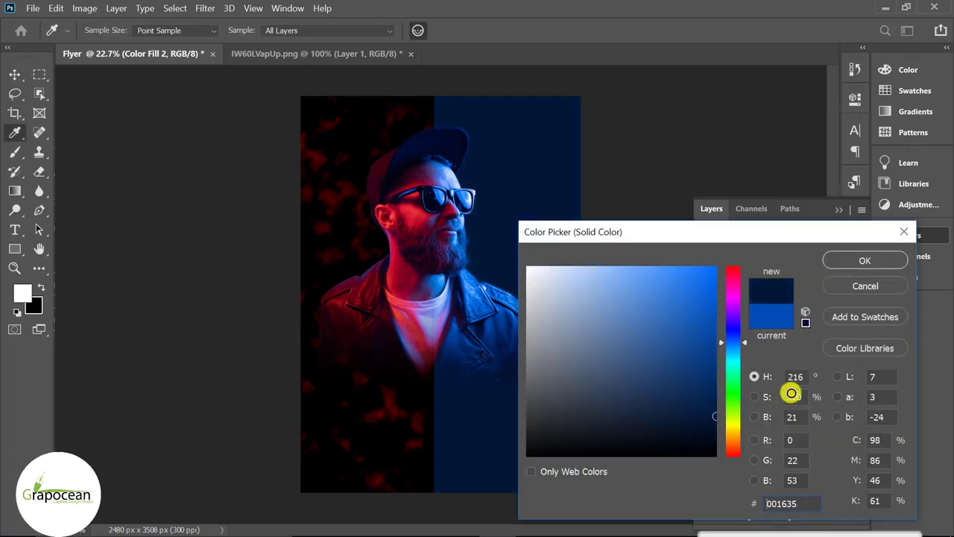
left_click(865, 260)
left_click(754, 255)
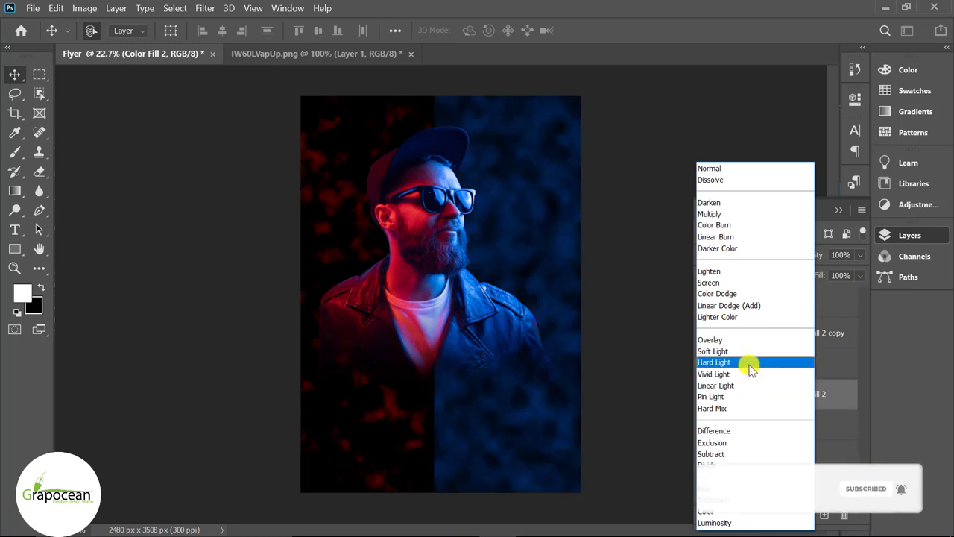
left_click(751, 363)
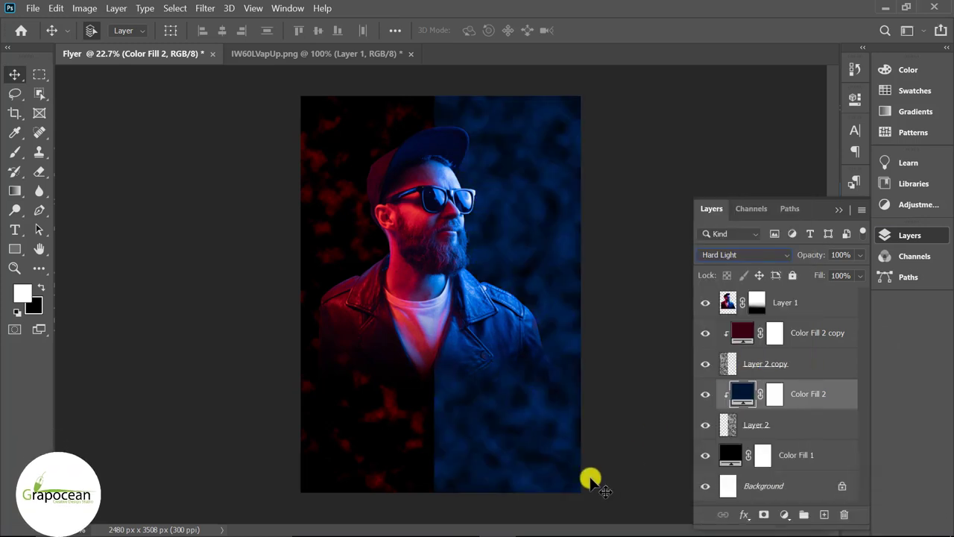
scroll(604, 488, "down", 1)
Move Color Fill 1 up just below Layer 1 and target its mask.
left_click(808, 363)
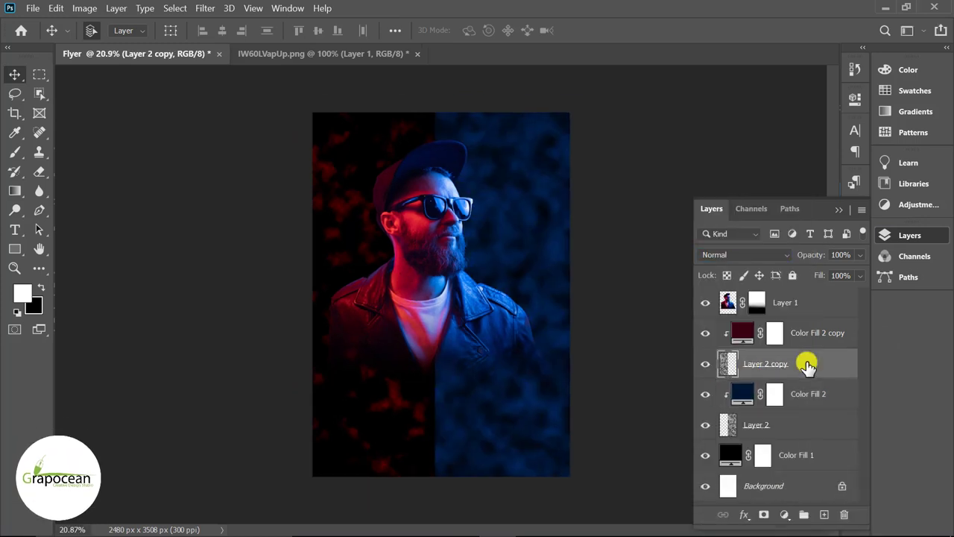
left_click(795, 454)
left_click_drag(808, 455, 808, 322)
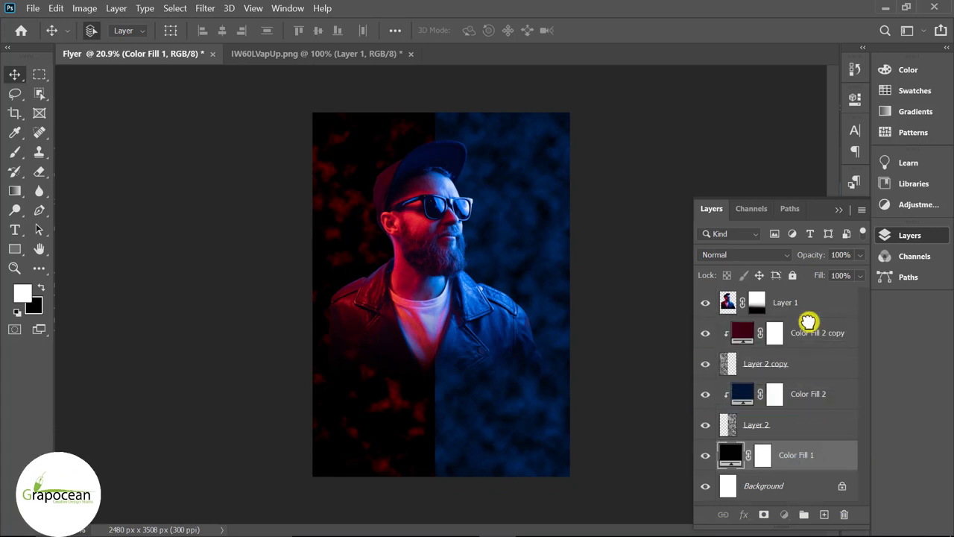
left_click(761, 334)
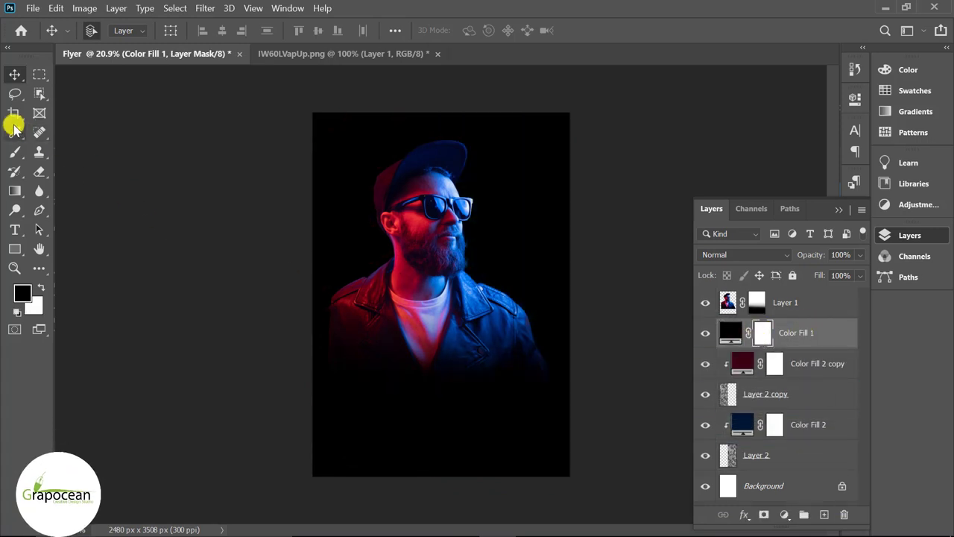
Paint the mask with a 1900 px soft brush to reveal red and navy smoke around the man.
left_click(14, 151)
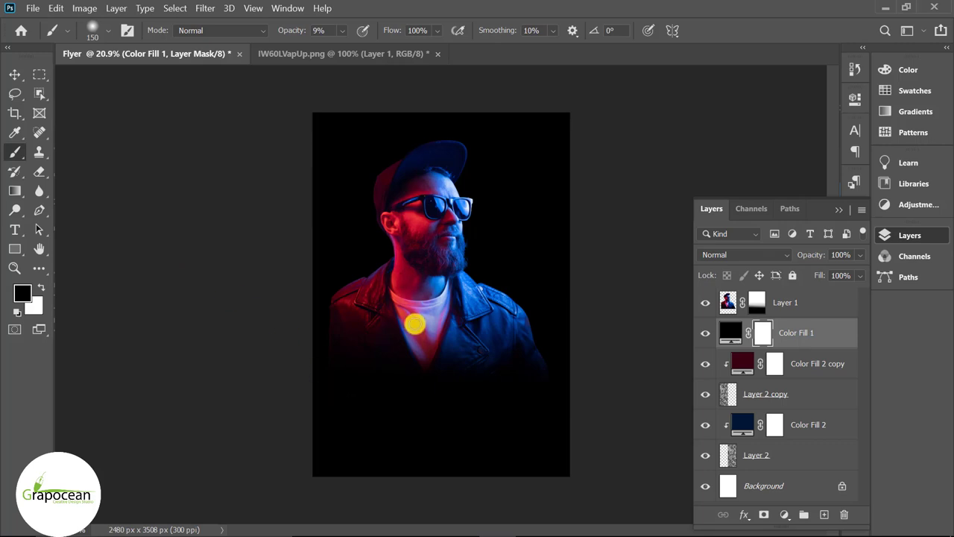
key("bracketright")
key("bracketright")
key("bracketright")
key("bracketright")
key("bracketright")
key("bracketright")
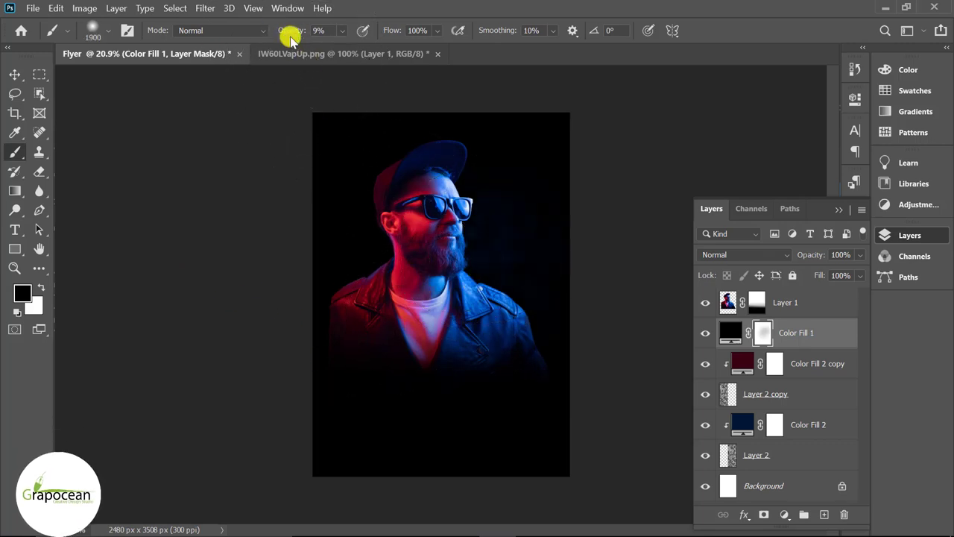
mouse_move(462, 301)
left_mouse_down()
mouse_move(485, 251)
mouse_move(481, 285)
mouse_move(490, 245)
left_mouse_up()
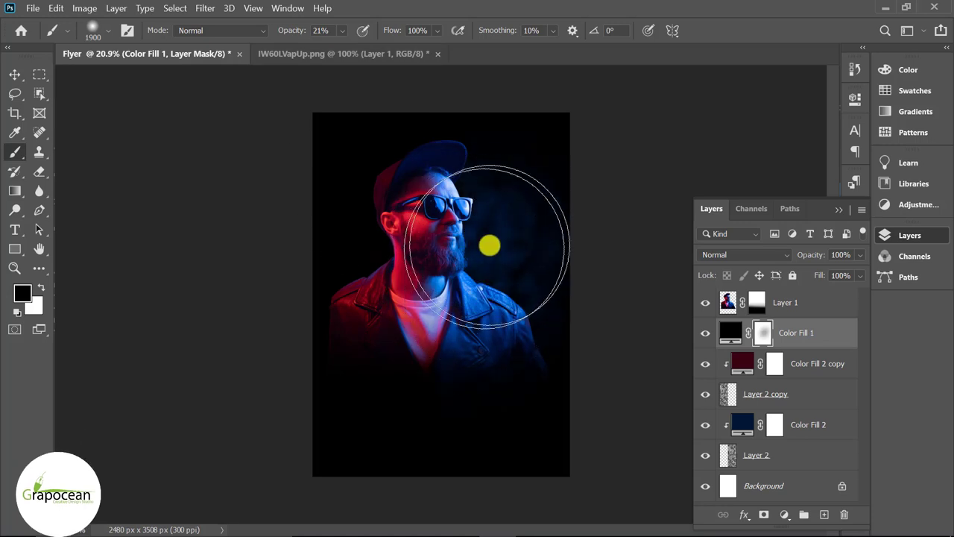
left_click_drag(377, 281, 374, 258)
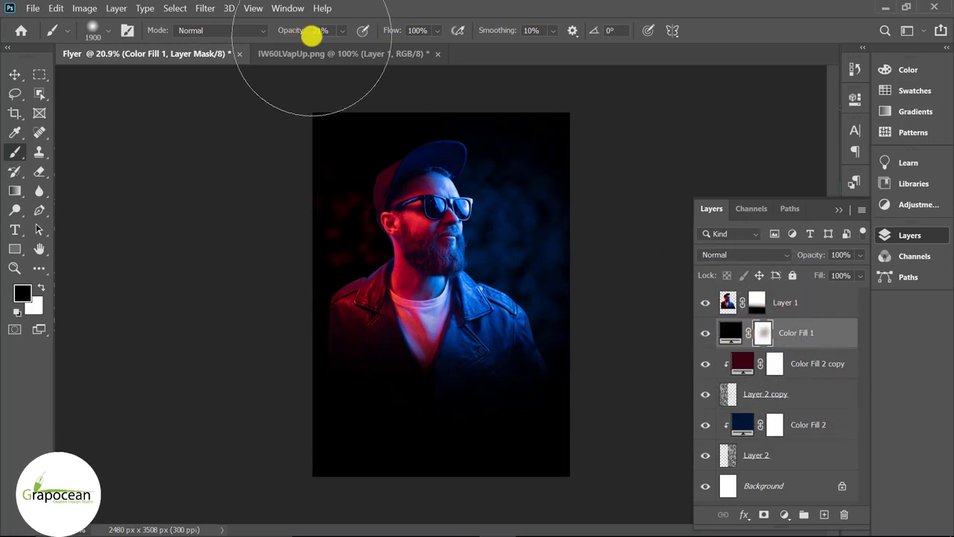
mouse_move(375, 268)
left_mouse_down()
mouse_move(395, 305)
mouse_move(363, 318)
mouse_move(511, 360)
mouse_move(477, 358)
mouse_move(395, 257)
left_mouse_up()
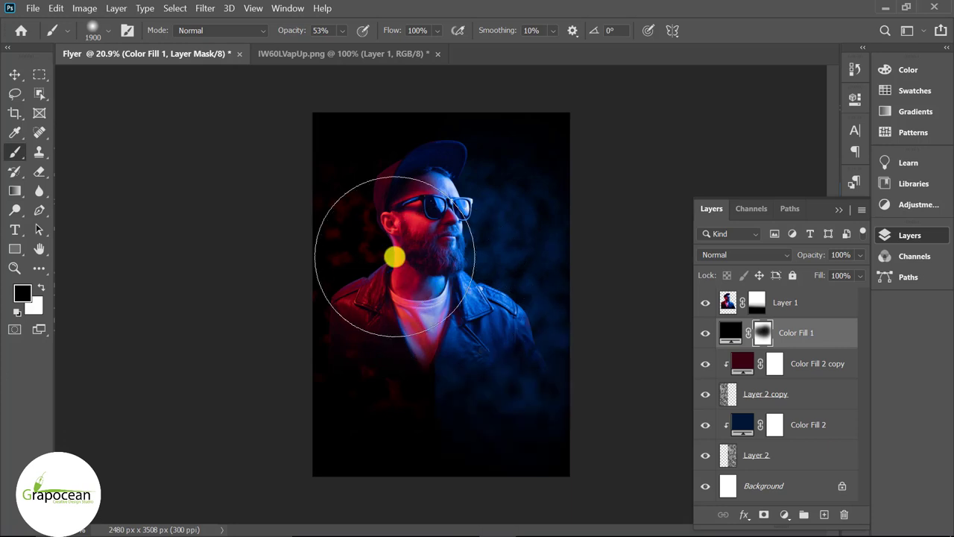
mouse_move(423, 286)
left_mouse_down()
mouse_move(472, 320)
mouse_move(472, 351)
mouse_move(492, 317)
mouse_move(483, 289)
mouse_move(353, 305)
mouse_move(405, 237)
mouse_move(346, 229)
mouse_move(198, 240)
mouse_move(313, 306)
mouse_move(272, 323)
mouse_move(24, 59)
left_mouse_up()
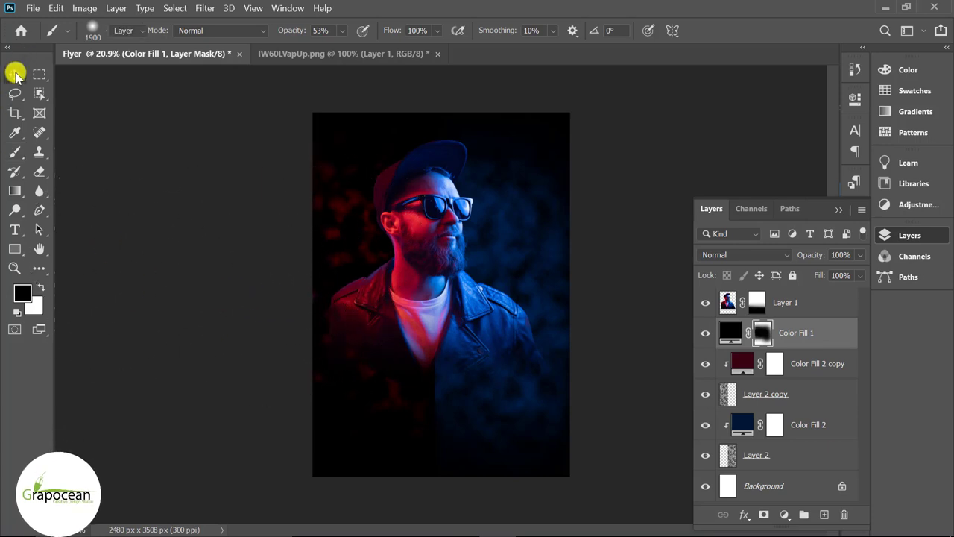
left_click(15, 74)
left_click(217, 283)
Add a new layer above the red fill and set up a Soft Round brush at 100% opacity.
left_click(425, 335)
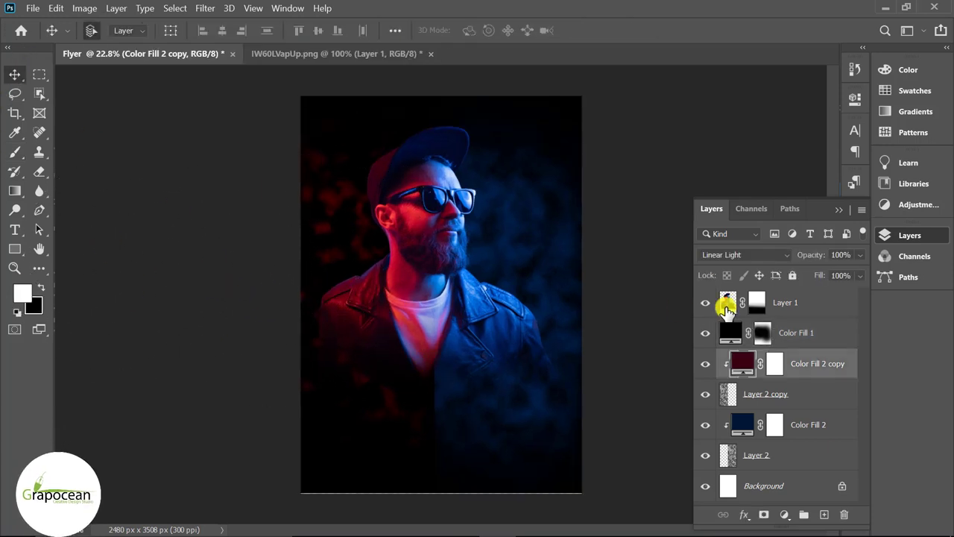
left_click(822, 512)
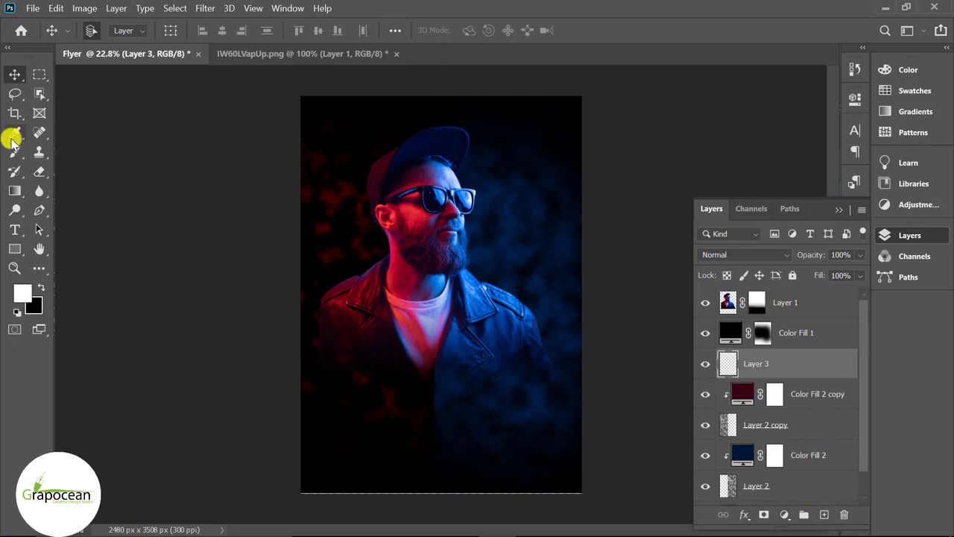
left_click(14, 151)
left_click(74, 150)
left_click(108, 30)
scroll(143, 167, "up", 2)
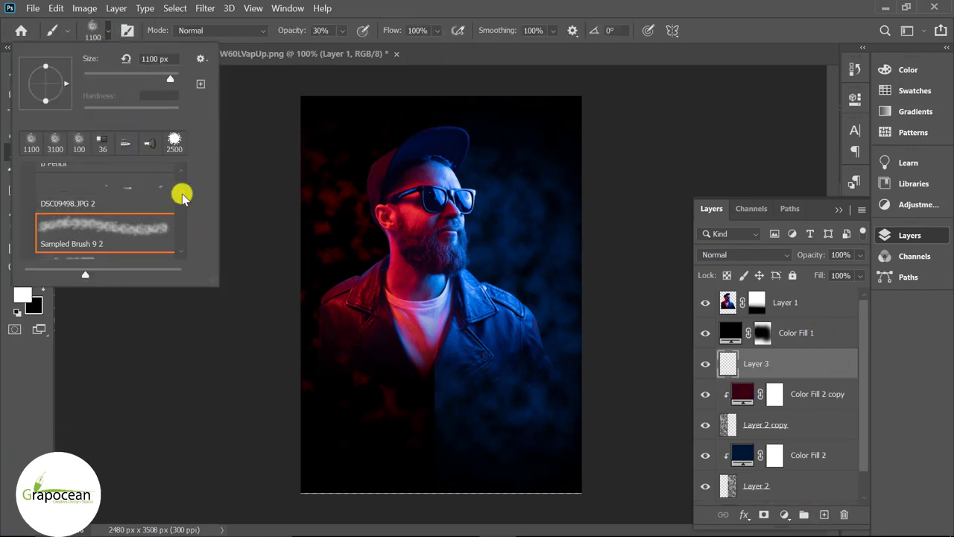
scroll(183, 193, "up", 10)
left_click(29, 174)
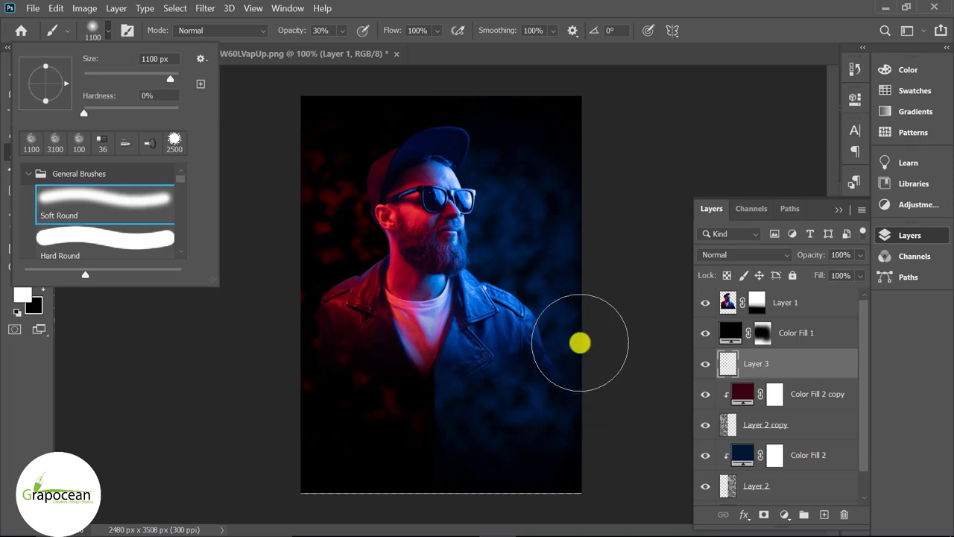
left_click(579, 343)
double_click(322, 30)
type("100")
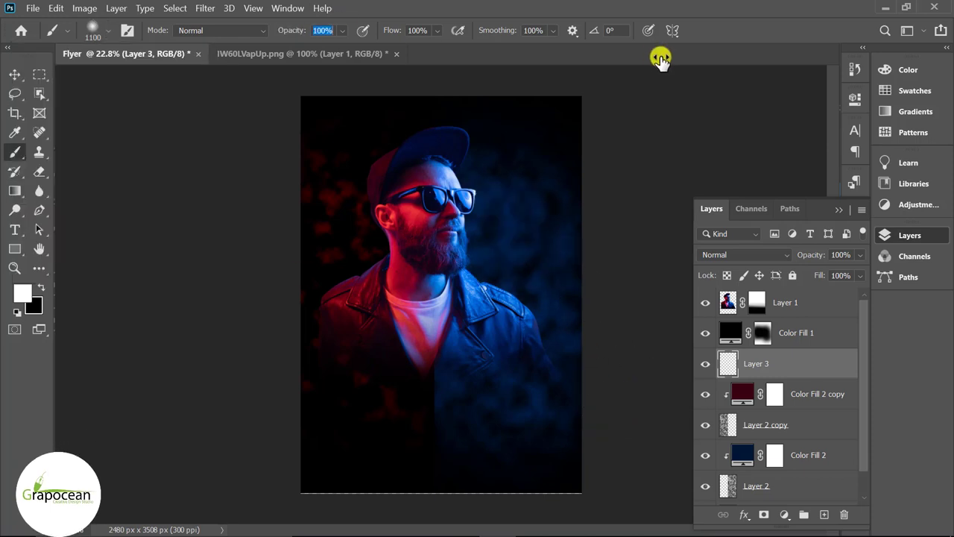
Paint a large soft white glow beside the head on Layer 3 and set it to Overlay.
left_click_drag(489, 251, 489, 254)
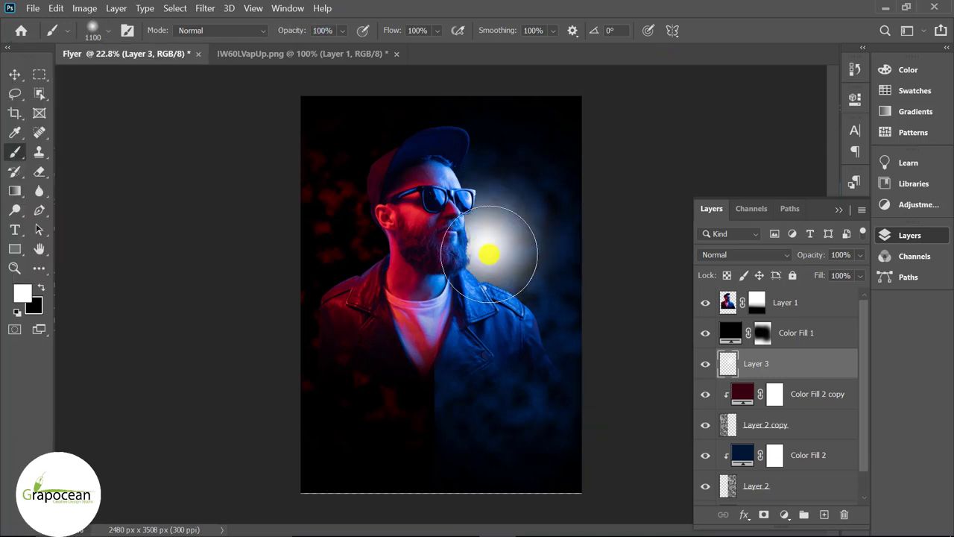
key("ctrl+z")
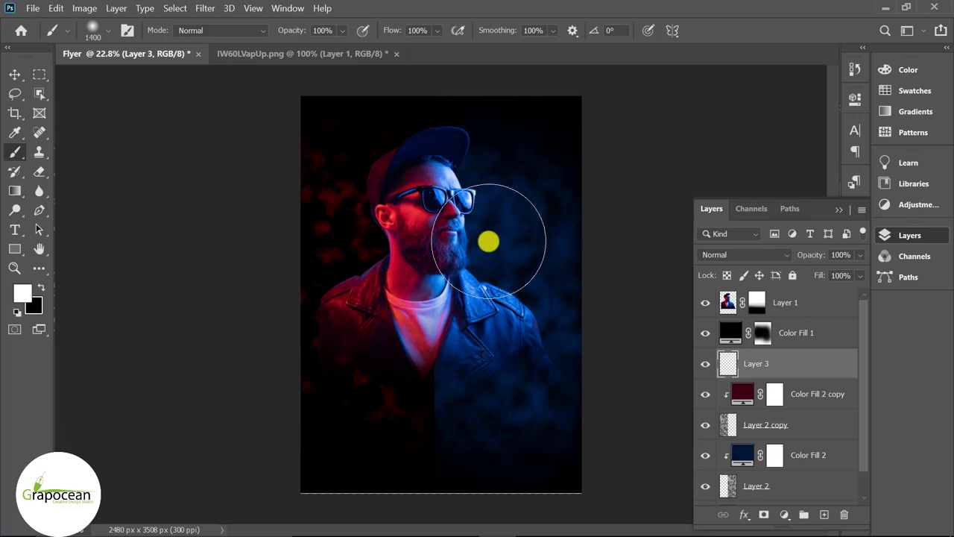
key("bracketright")
key("bracketright")
left_click(492, 241)
left_click(729, 256)
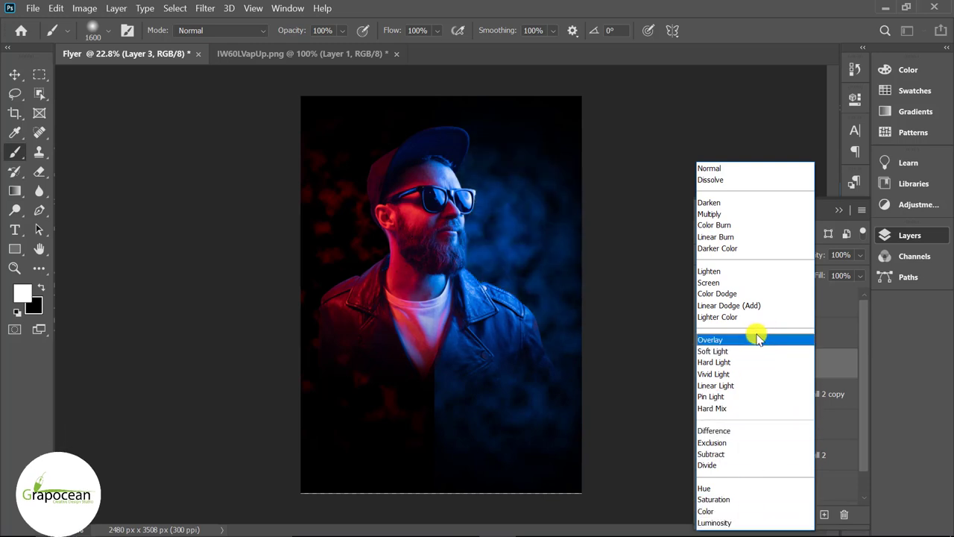
left_click(758, 339)
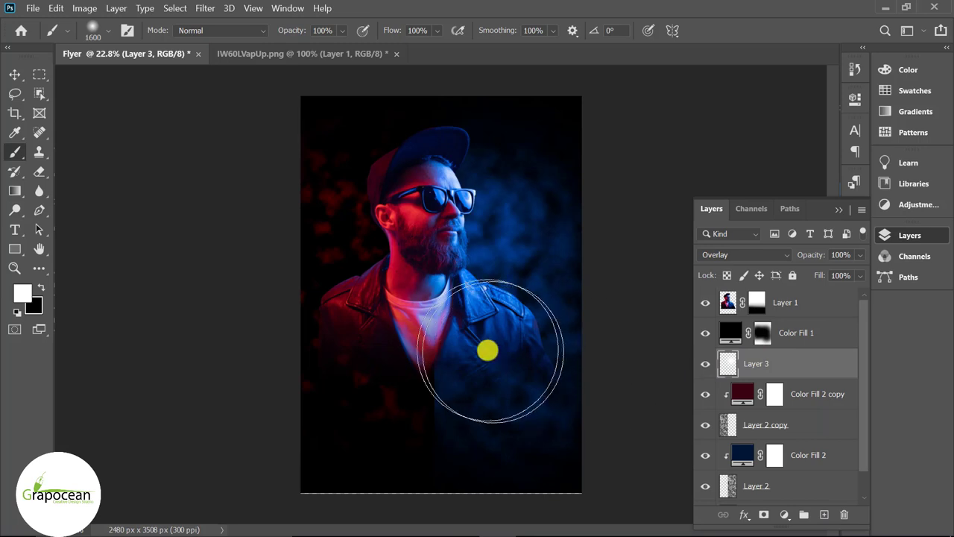
Paint a soft white glow left of the face on new Layer 4, set to Overlay.
left_click(823, 515)
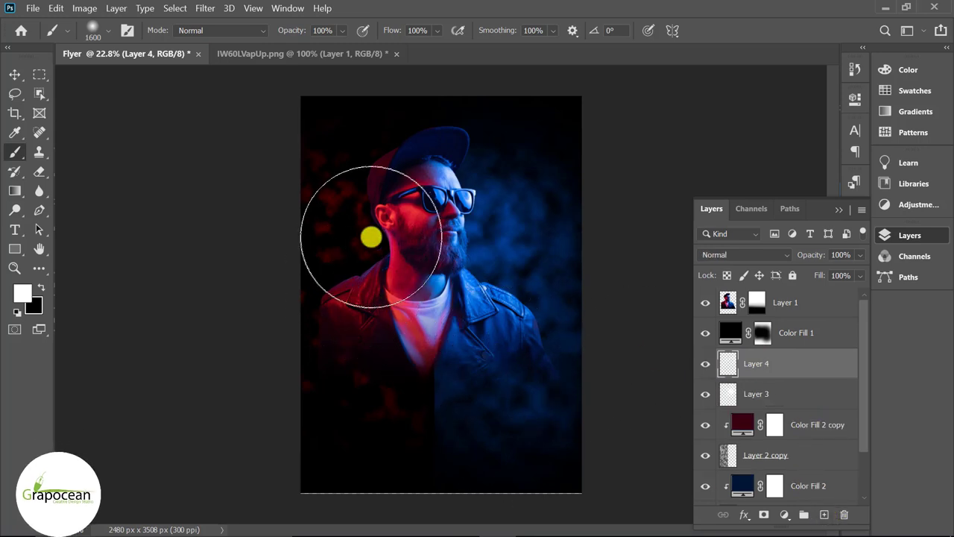
left_click(371, 236)
left_click(748, 255)
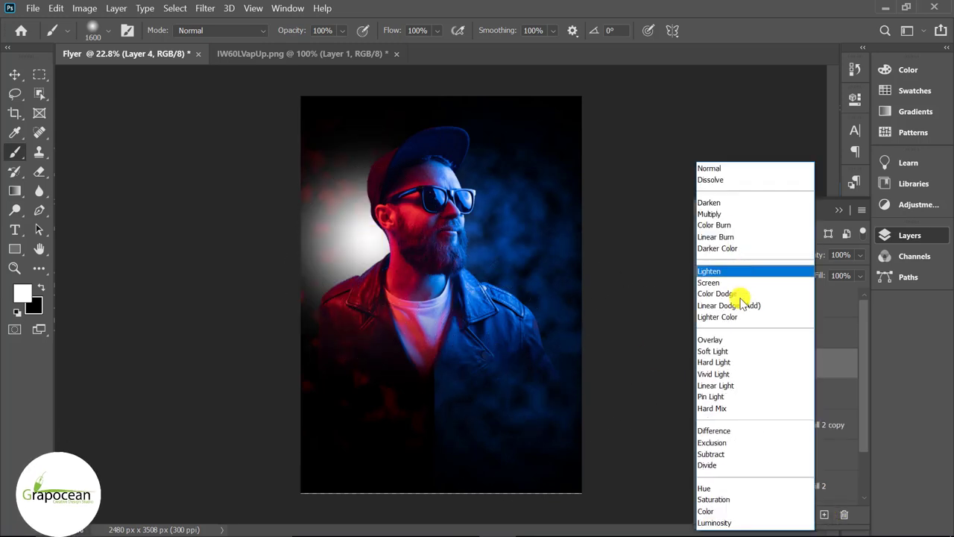
left_click(735, 332)
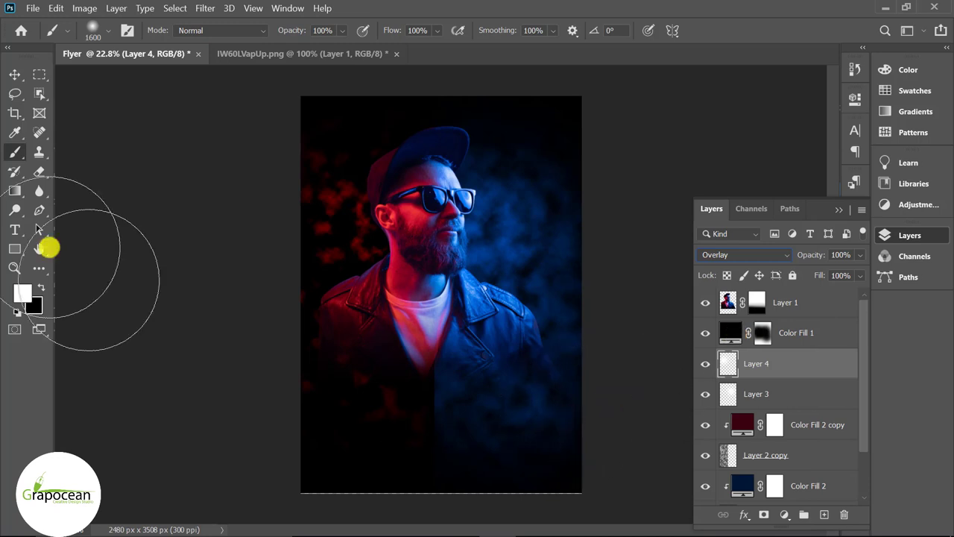
key("v")
scroll(421, 351, "down", 3, "alt")
Add a white Solid Color fill layer above Layer 1 and invert its mask to black.
left_click(488, 330)
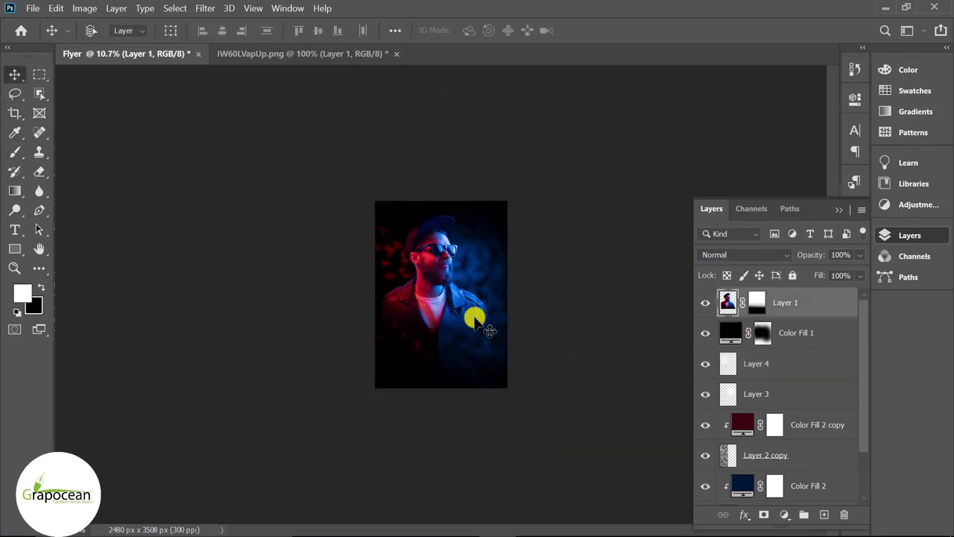
key("ctrl+0")
left_click(784, 514)
left_click(810, 250)
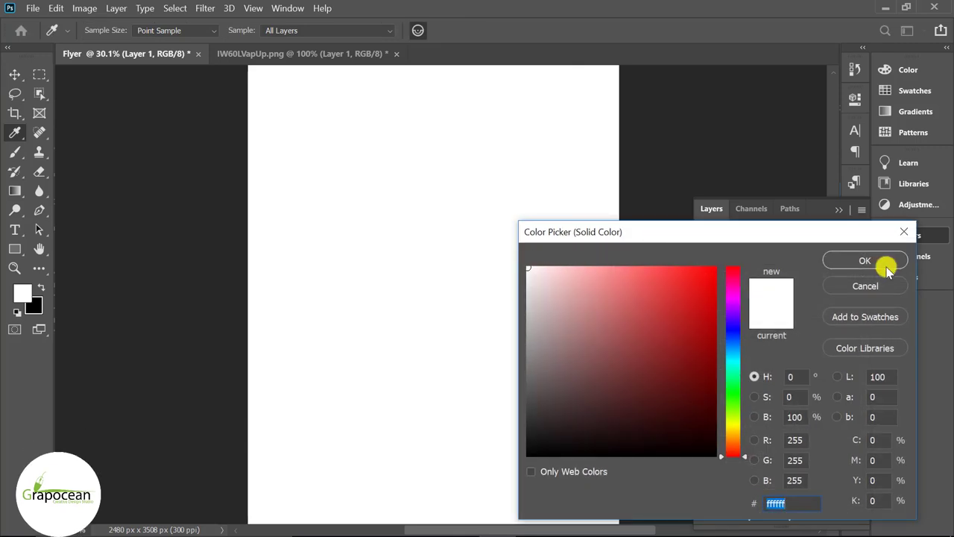
left_click(884, 260)
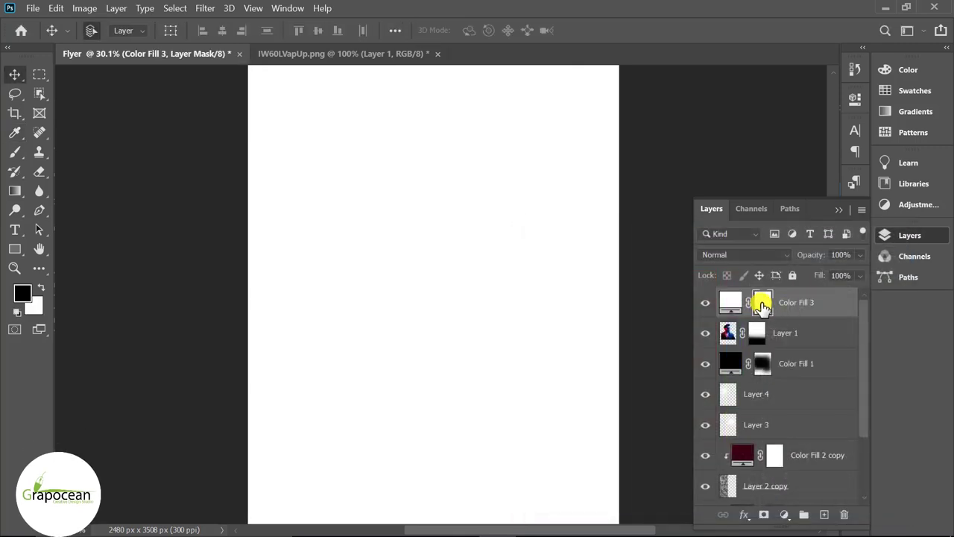
key("ctrl+i")
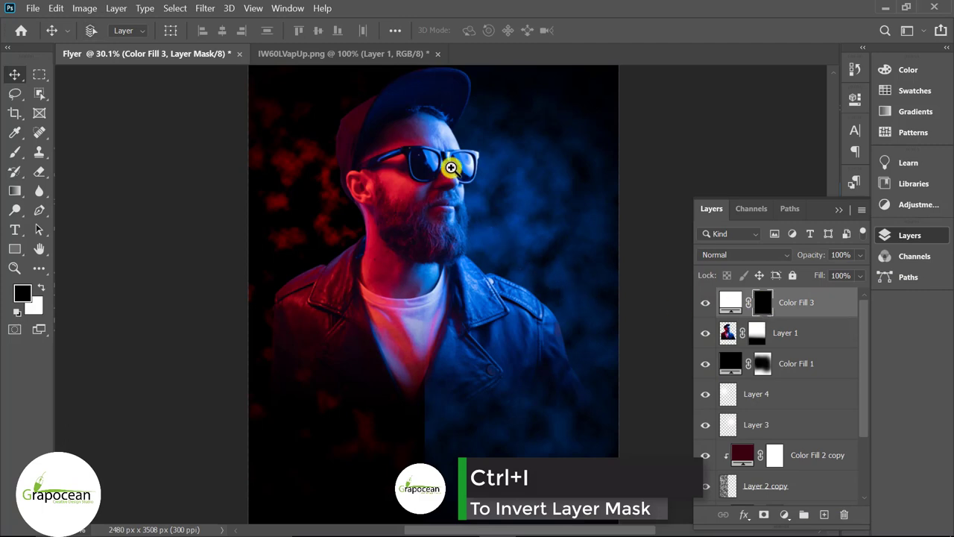
Zoom in on the cap and set a 30 px white brush at 13% opacity.
left_click(441, 121)
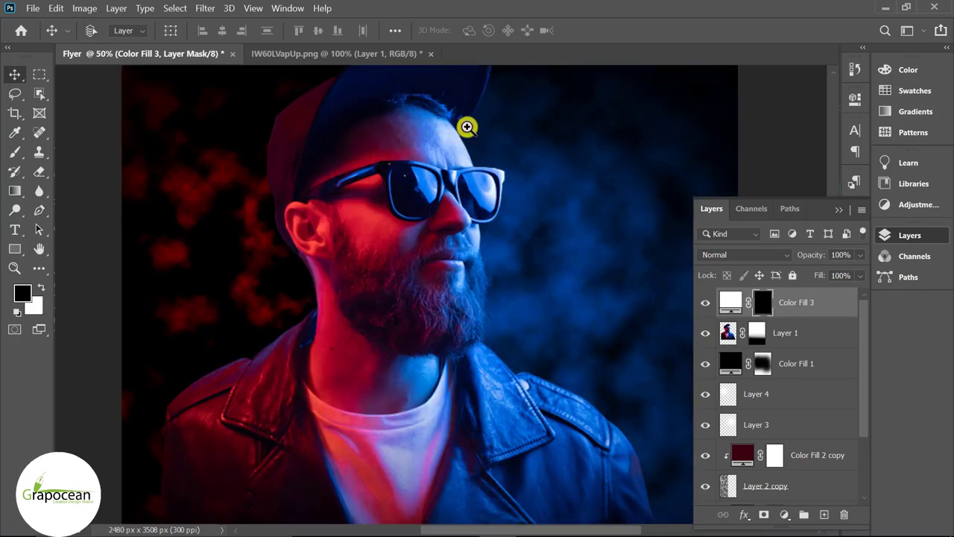
left_click(467, 127)
scroll(455, 223, "up", 3)
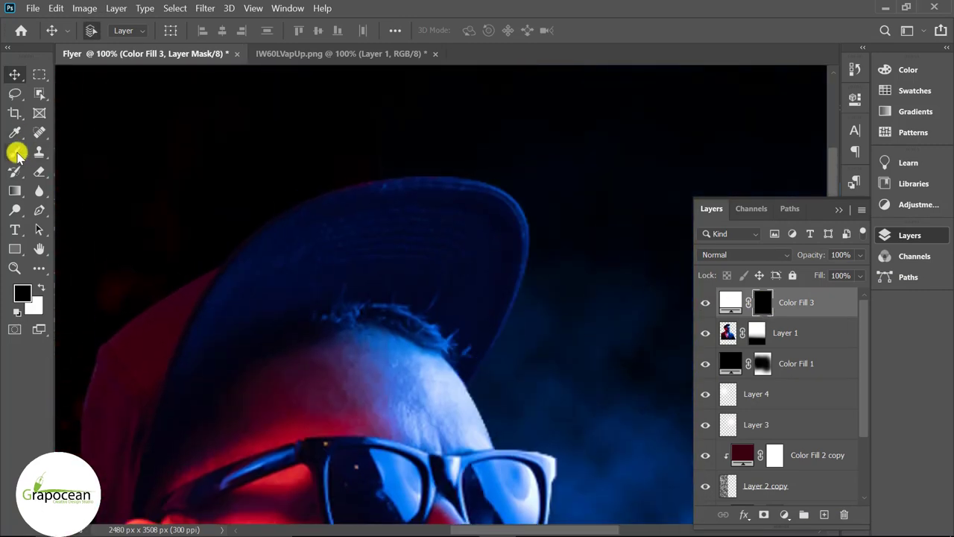
right_click(16, 153)
left_click(76, 146)
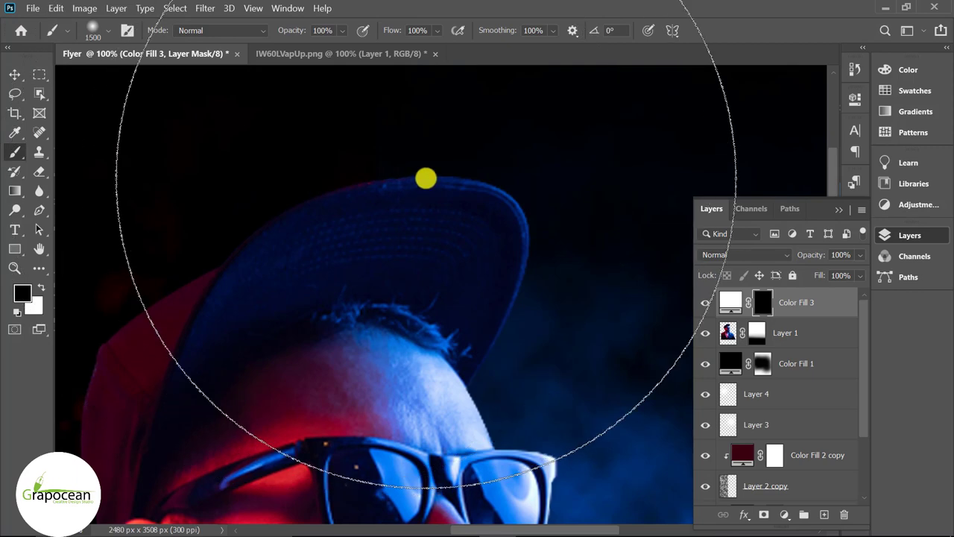
key("bracketleft")
key("bracketleft")
key("bracketleft")
key("bracketleft")
key("bracketleft")
key("bracketleft")
key("bracketleft")
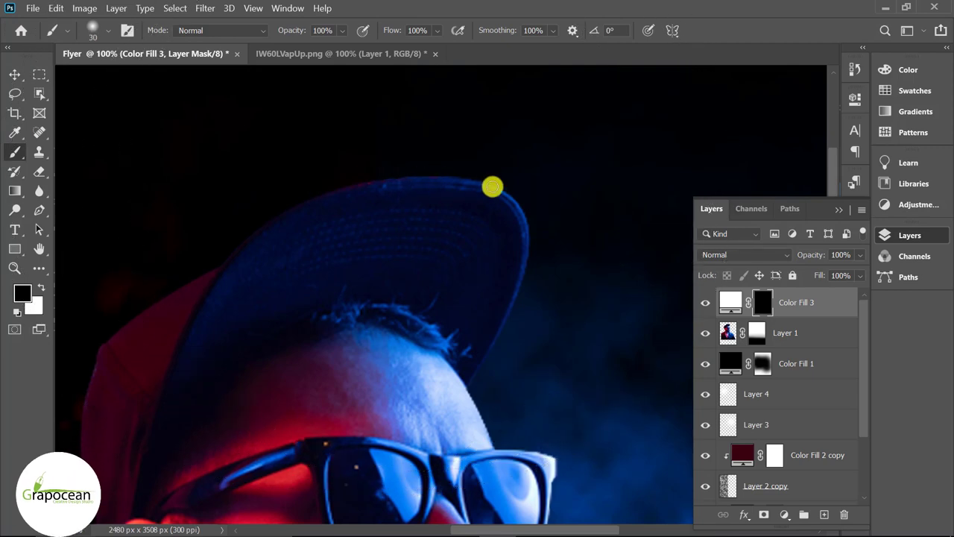
left_click(41, 287)
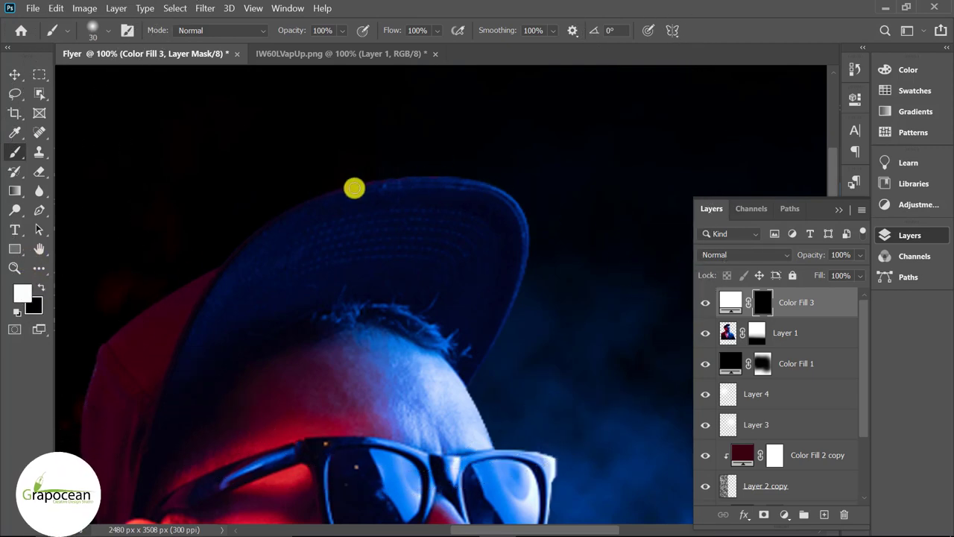
left_click_drag(298, 32, 244, 32)
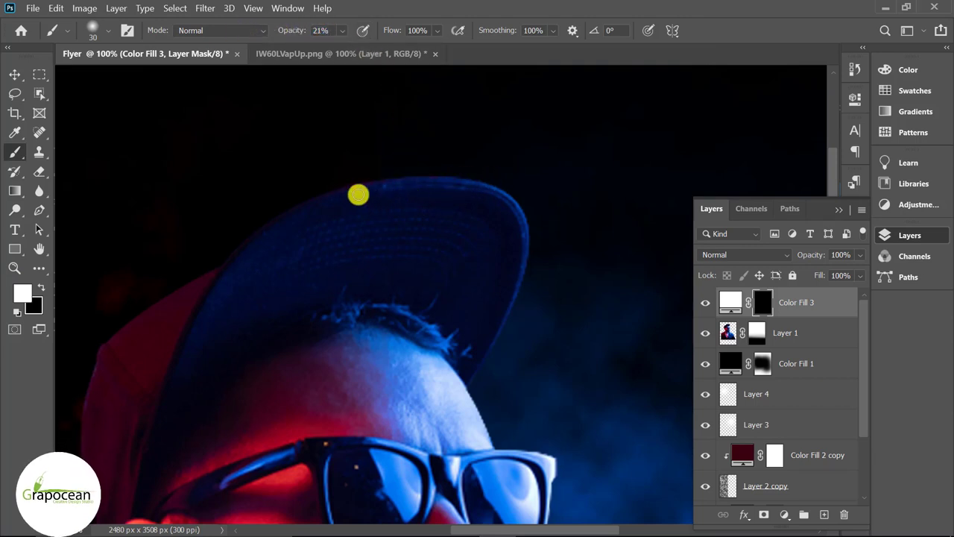
left_click_drag(283, 30, 267, 31)
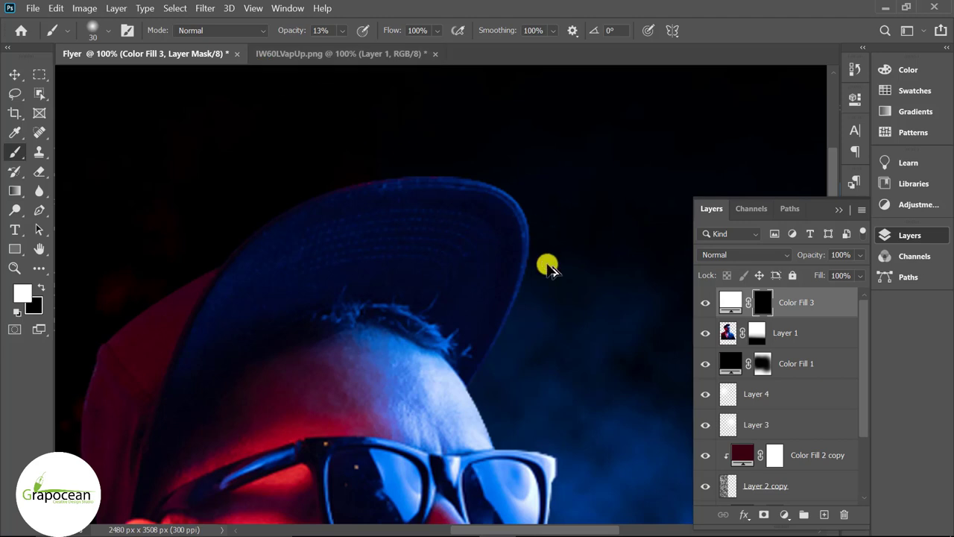
scroll(548, 268, "up", 5)
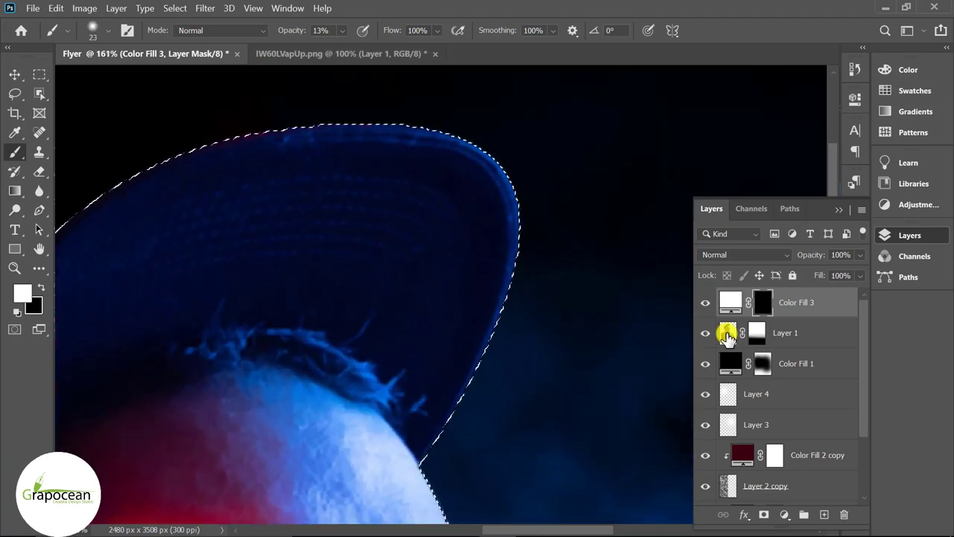
Paint faint white rim light along the cap's top and right edges, raising opacity from 13% to 40%.
left_click_drag(74, 212, 517, 181)
mouse_move(492, 347)
left_mouse_down()
mouse_move(472, 381)
mouse_move(484, 348)
mouse_move(479, 364)
left_mouse_up()
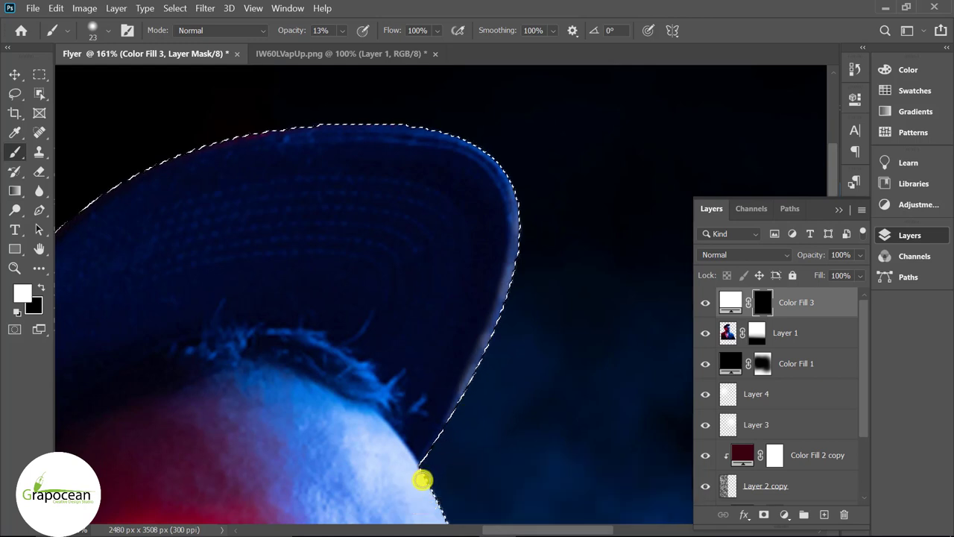
left_click_drag(294, 30, 302, 33)
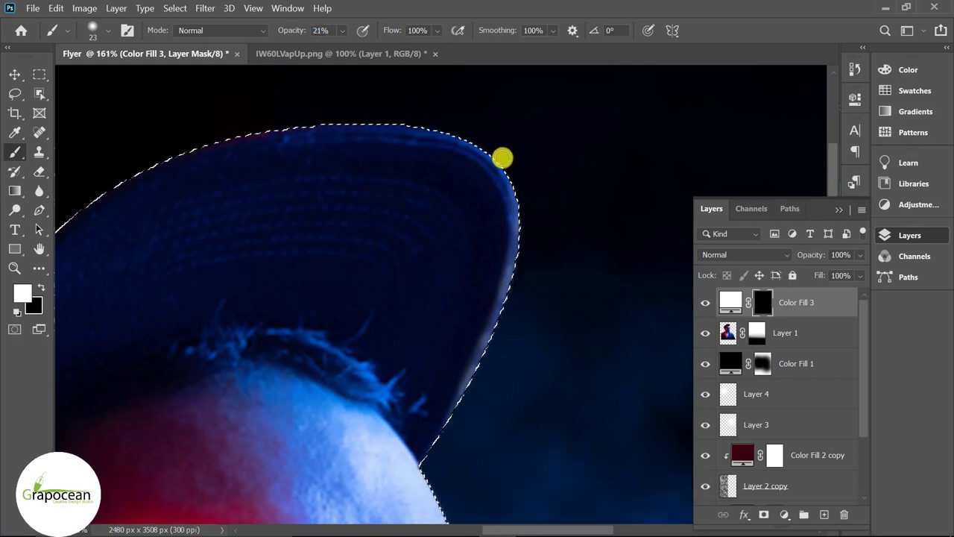
mouse_move(378, 110)
left_mouse_down()
mouse_move(447, 128)
mouse_move(377, 119)
mouse_move(200, 138)
left_mouse_up()
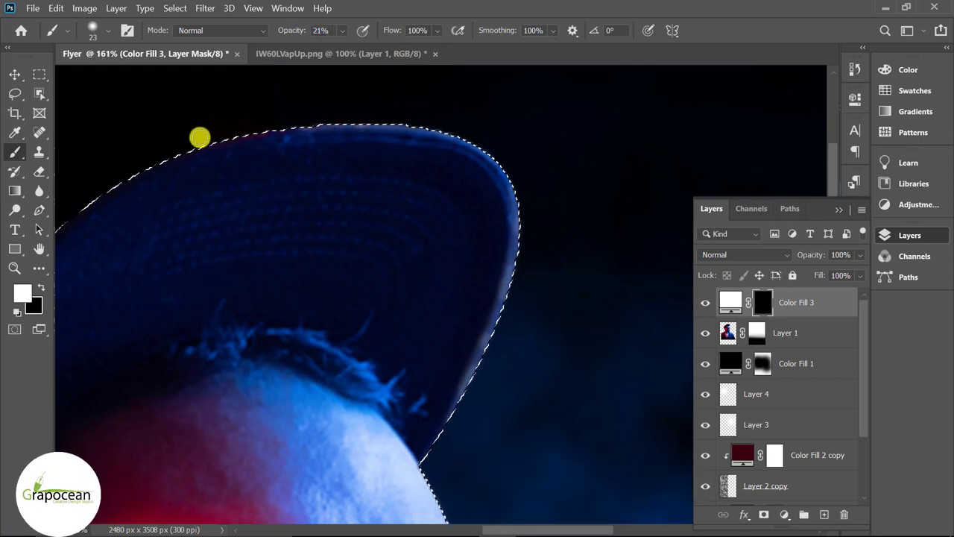
left_click_drag(564, 244, 530, 226)
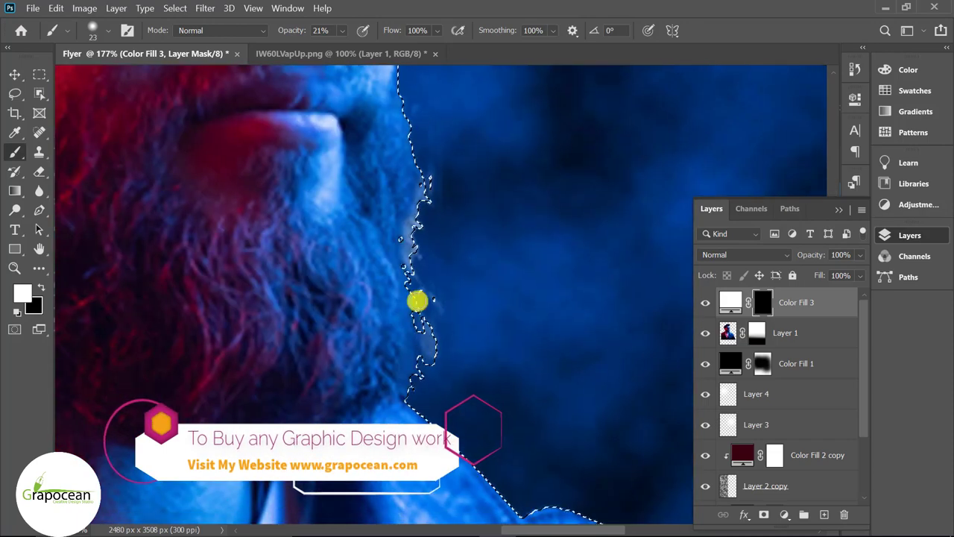
left_click_drag(290, 30, 304, 32)
Zoom and pan along the jacket's shoulder edge.
mouse_move(486, 474)
left_mouse_down()
mouse_move(464, 366)
mouse_move(443, 341)
left_mouse_up()
left_click_drag(489, 396, 370, 230)
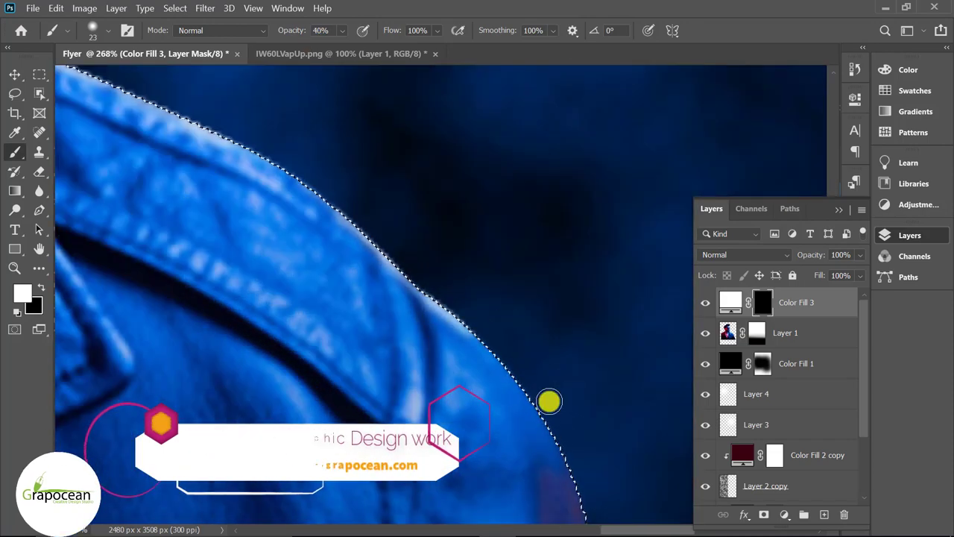
mouse_move(549, 398)
left_mouse_down()
mouse_move(513, 303)
mouse_move(449, 192)
left_mouse_up()
mouse_move(453, 271)
left_mouse_down()
mouse_move(466, 322)
mouse_move(497, 270)
mouse_move(507, 306)
left_mouse_up()
scroll(623, 424, "down", 4)
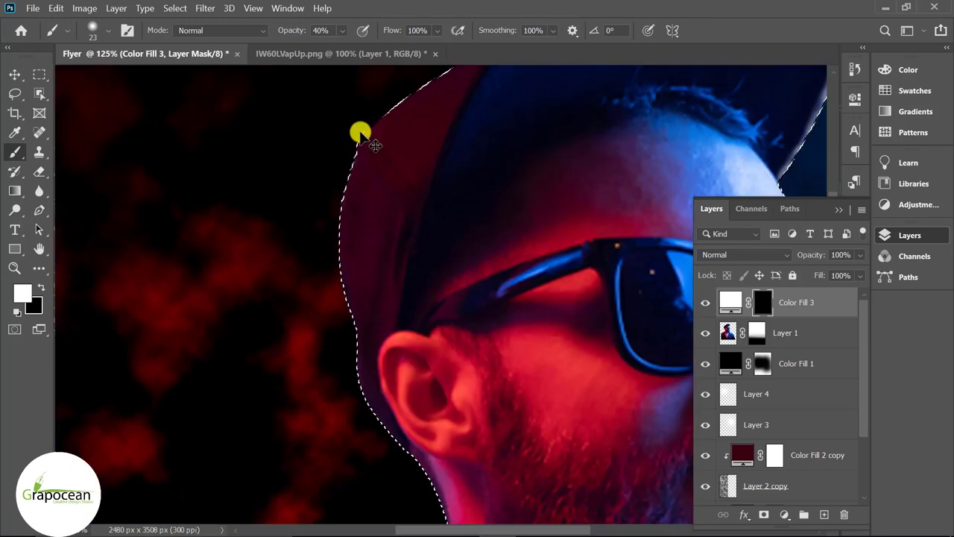
scroll(523, 175, "up", 4)
scroll(524, 175, "down", 5)
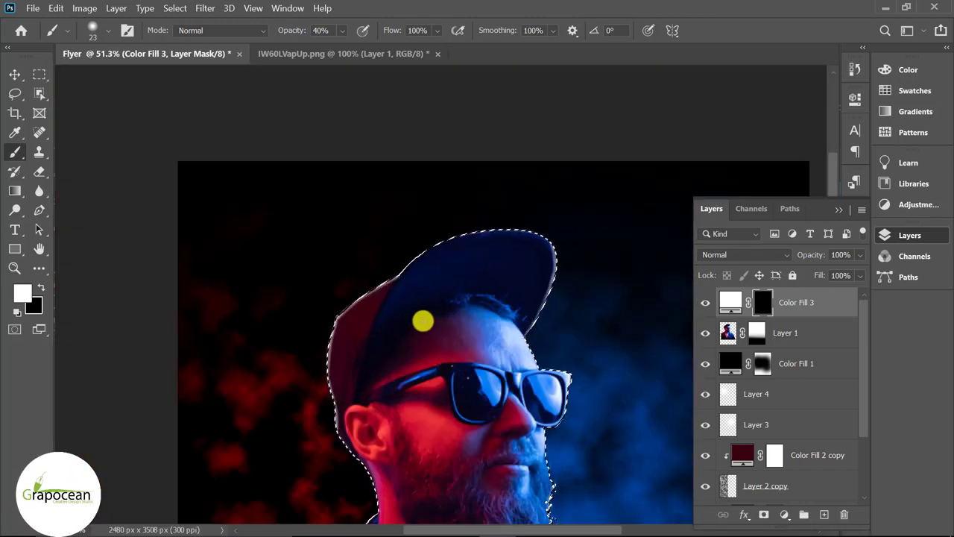
left_click(39, 74)
Clip Color Fill 3 to Layer 1 and add a new black (000000) Solid Color fill layer.
scroll(224, 275, "down", 5)
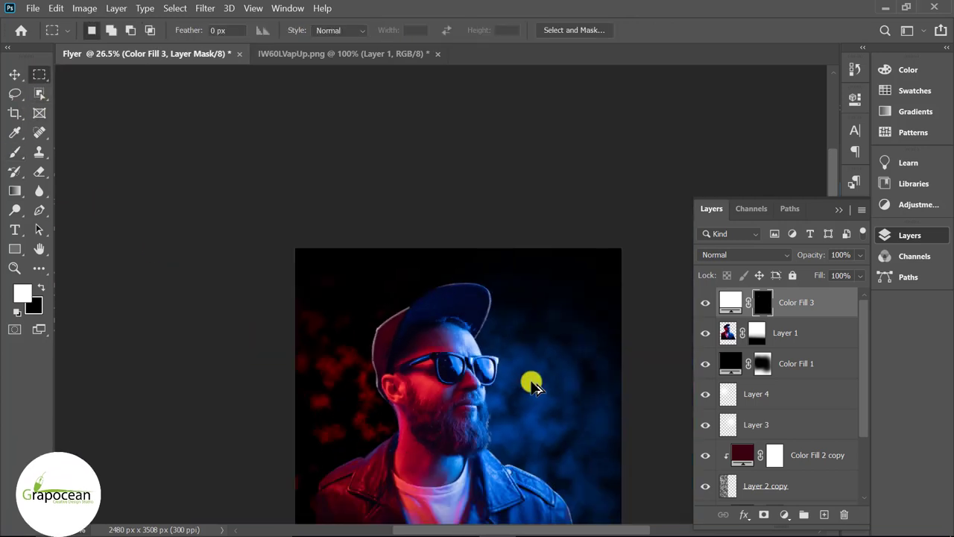
key("ctrl+alt+g")
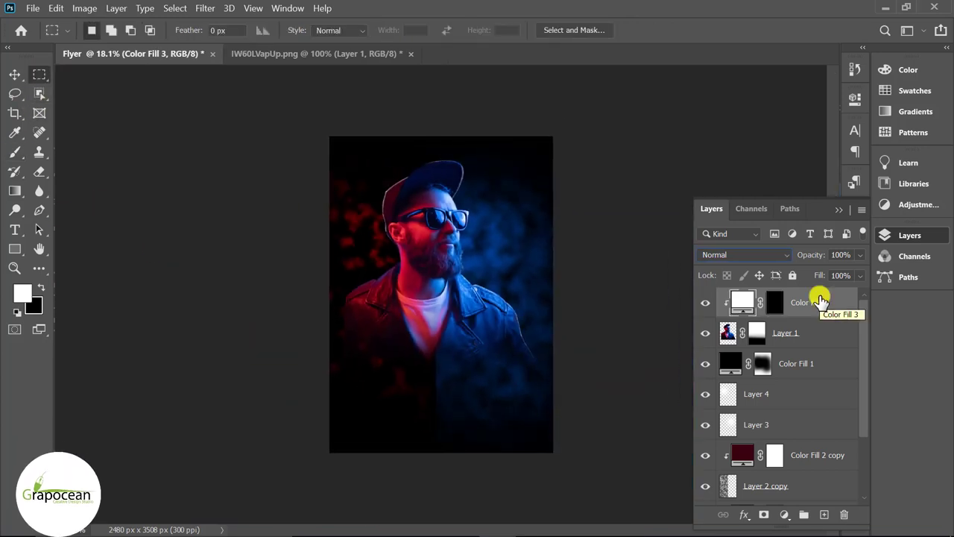
left_click(783, 514)
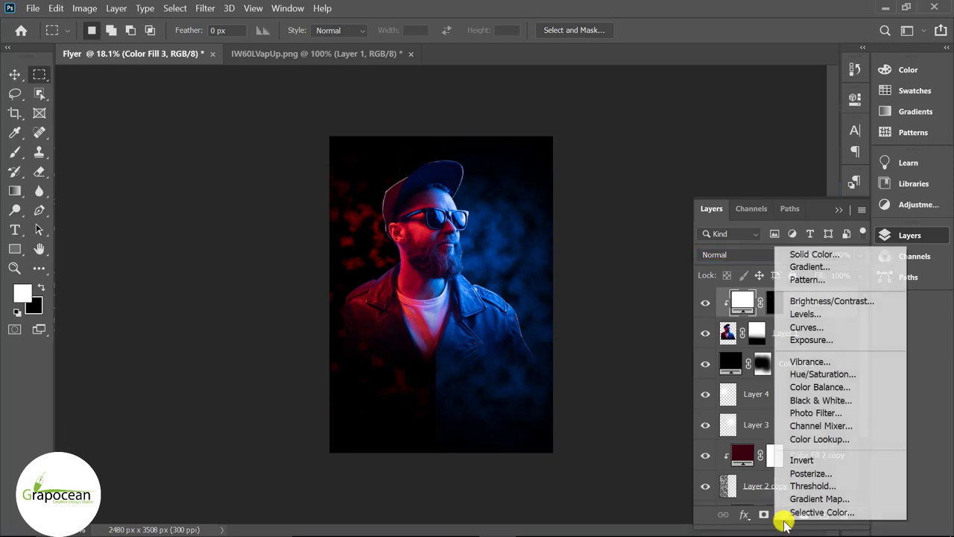
left_click(812, 251)
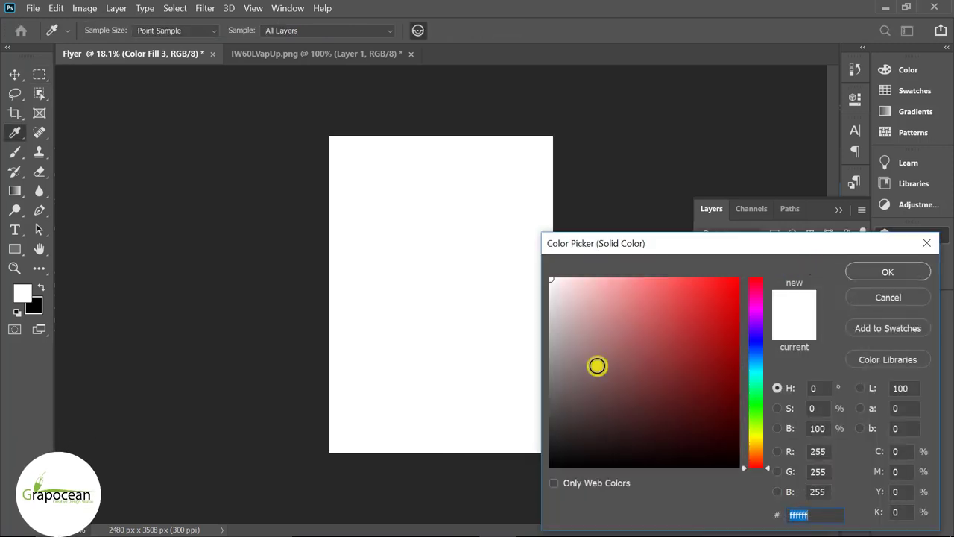
type("000000")
left_click(885, 272)
Clip the black Color Fill 4 to Layer 1 and invert its mask to hide it.
right_click(815, 303)
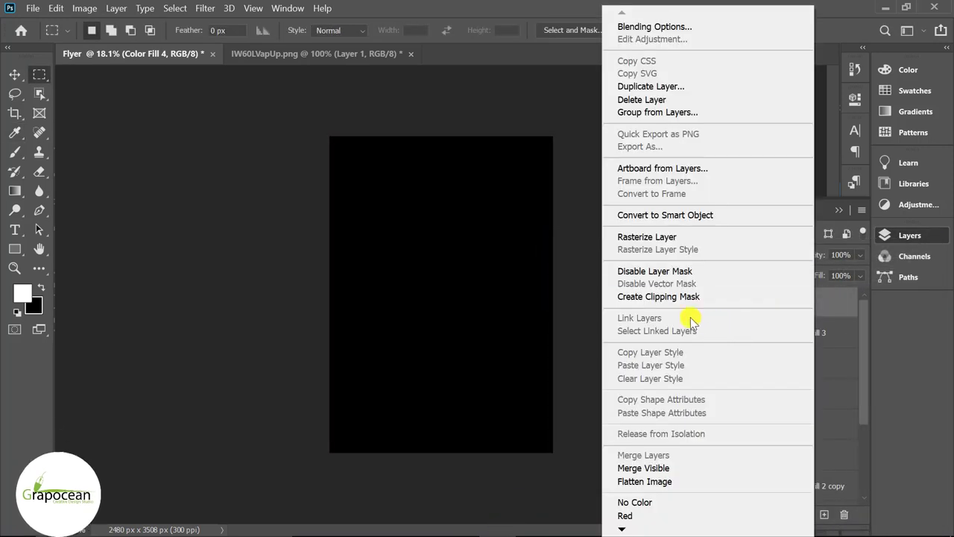
left_click(670, 297)
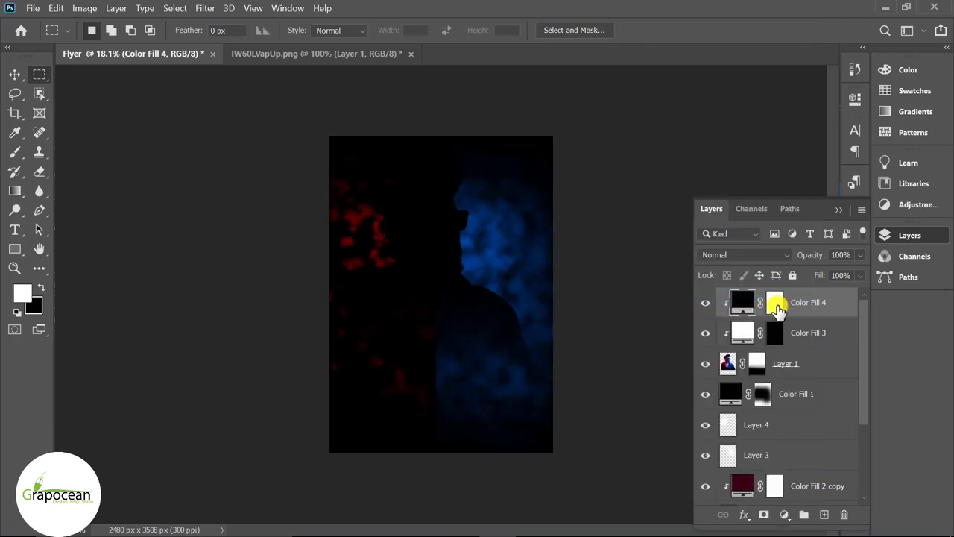
left_click(775, 304)
key("ctrl+i")
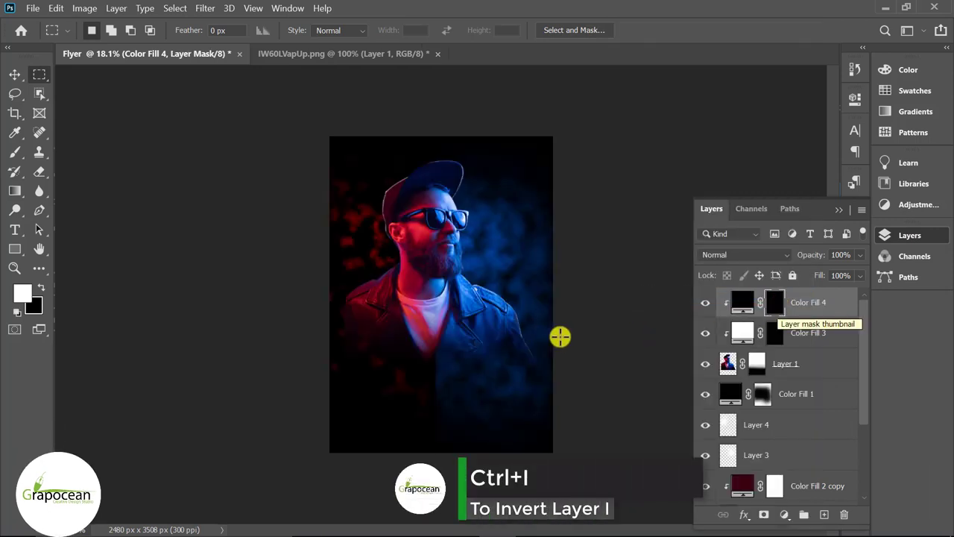
With a 500-size brush on the Color Fill 4 mask, darken the chest and jacket.
key("ctrl+plus")
key("ctrl+plus")
left_click(21, 151)
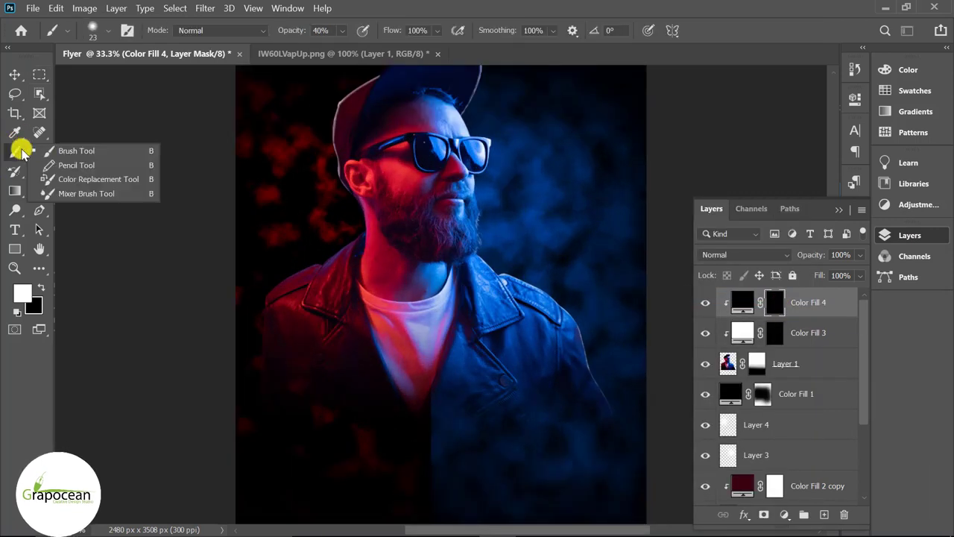
left_click(74, 151)
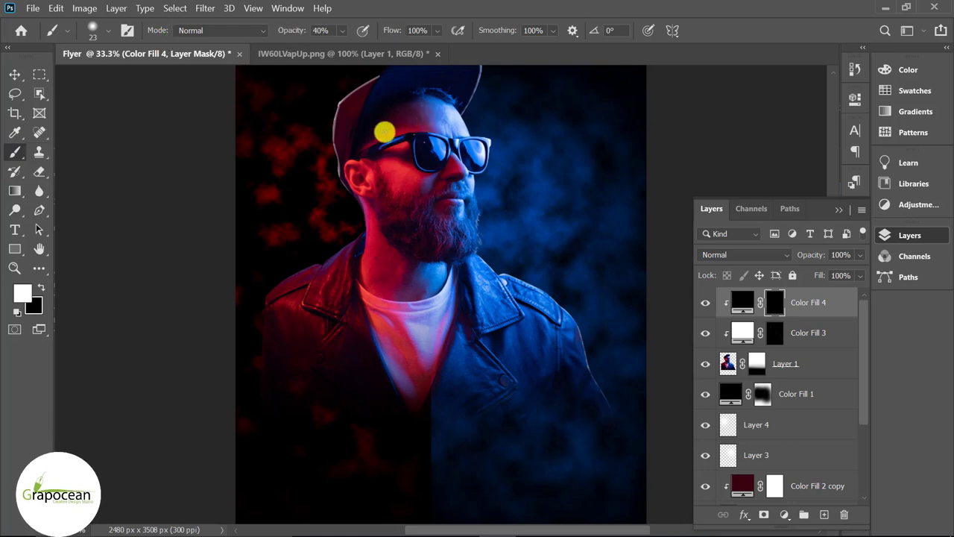
key("bracketright")
key("bracketright")
key("bracketright")
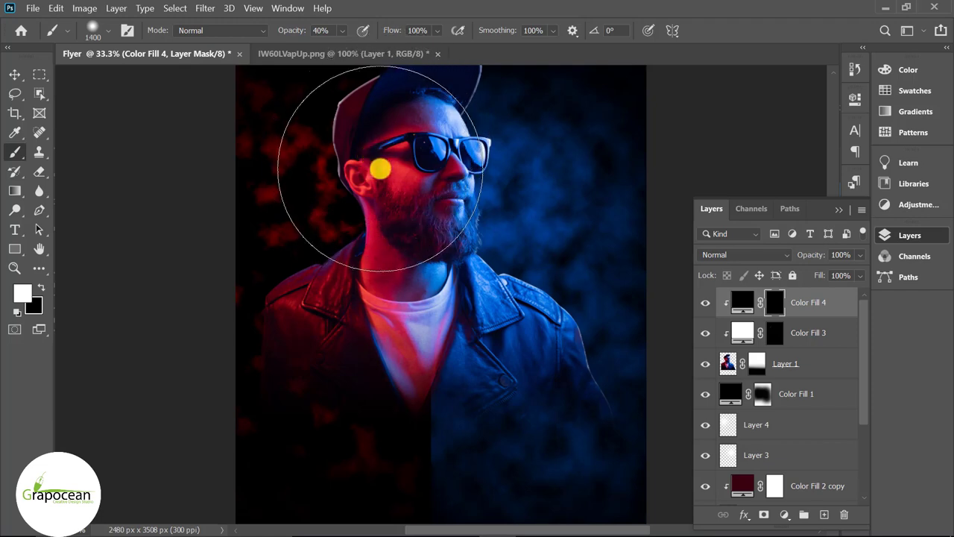
mouse_move(379, 169)
left_mouse_down()
mouse_move(383, 217)
mouse_move(377, 181)
mouse_move(405, 255)
mouse_move(386, 282)
left_mouse_up()
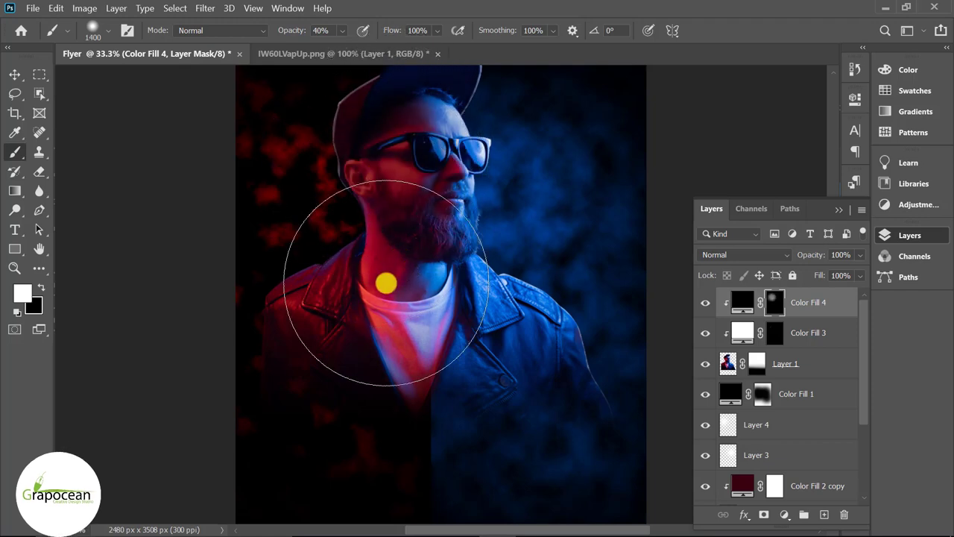
key("ctrl+z")
key("bracketleft")
key("bracketleft")
key("bracketleft")
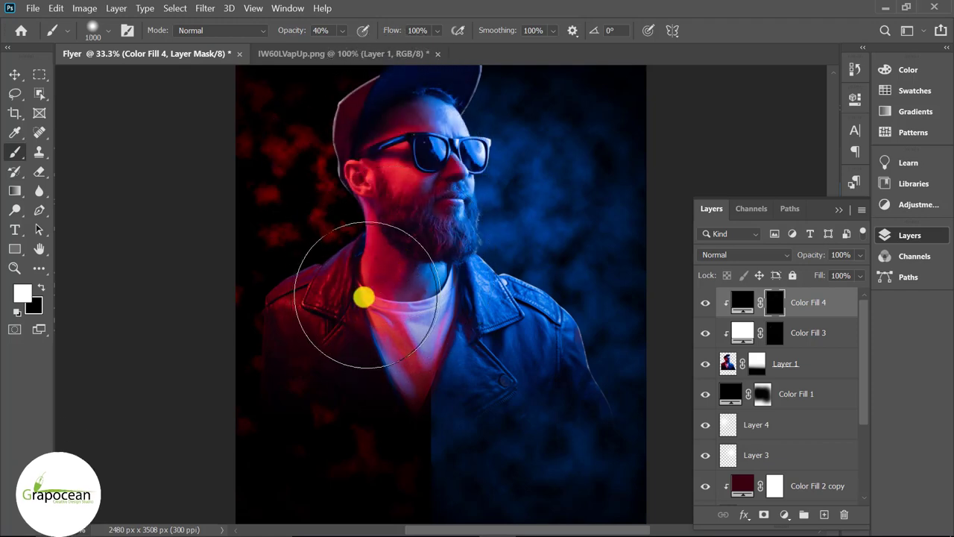
key("bracketleft")
key("bracketleft")
key("bracketleft")
key("bracketleft")
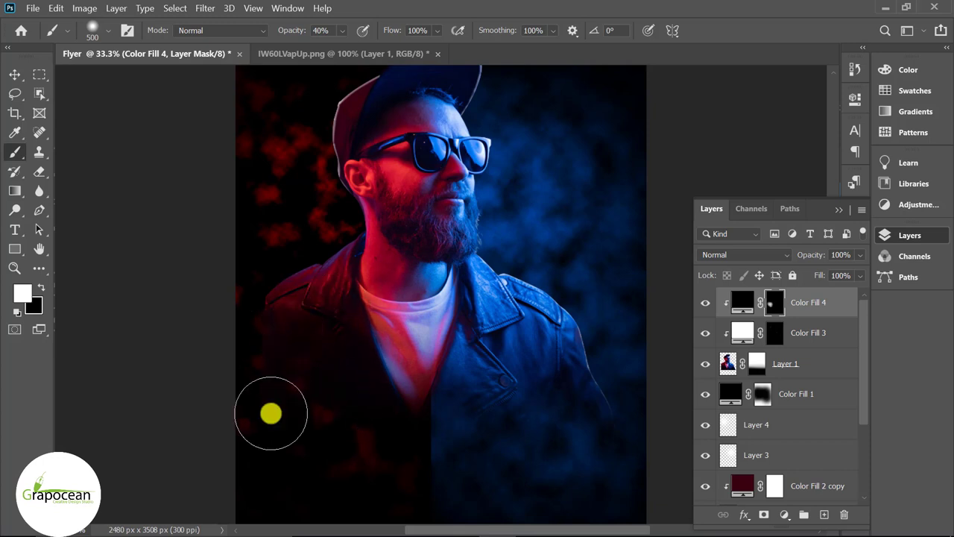
mouse_move(441, 398)
left_mouse_down()
mouse_move(425, 458)
mouse_move(435, 411)
mouse_move(469, 380)
left_mouse_up()
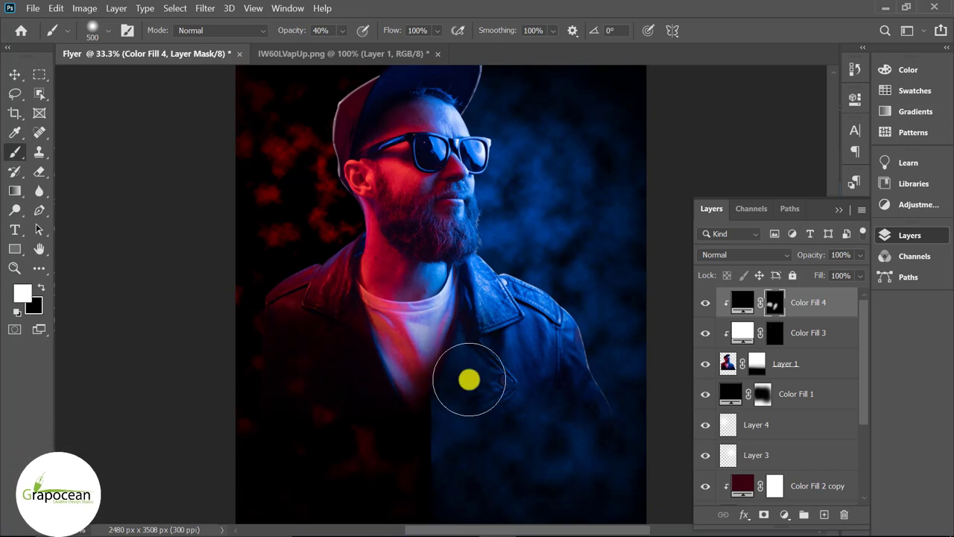
At 27% brush opacity, darken from the ear up to the cap and around the ear.
scroll(473, 434, "down", 3)
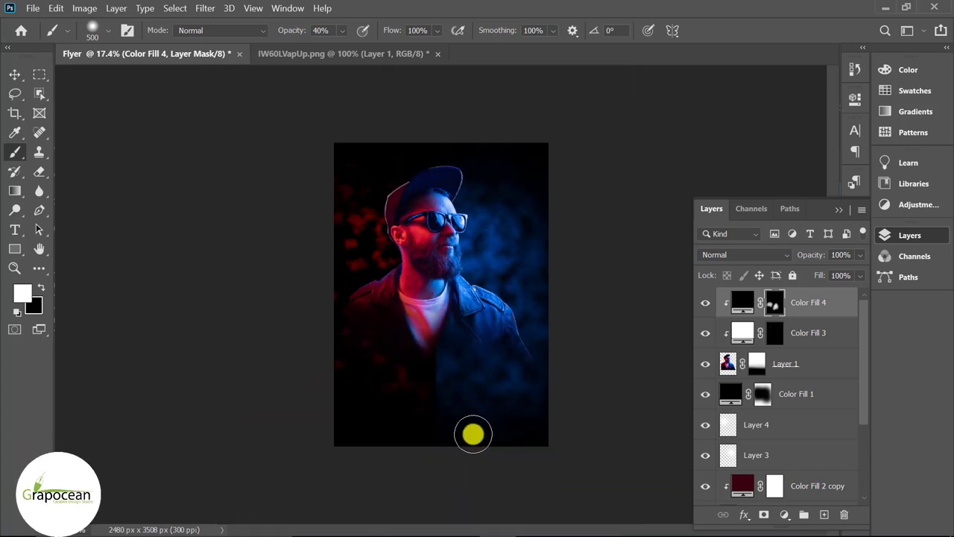
scroll(447, 335, "up", 2)
scroll(442, 320, "up", 3)
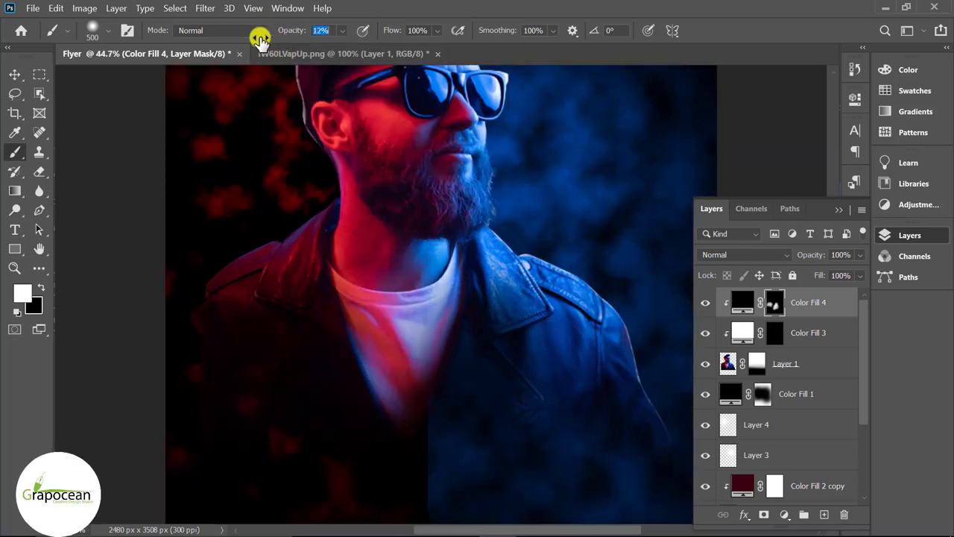
type("3")
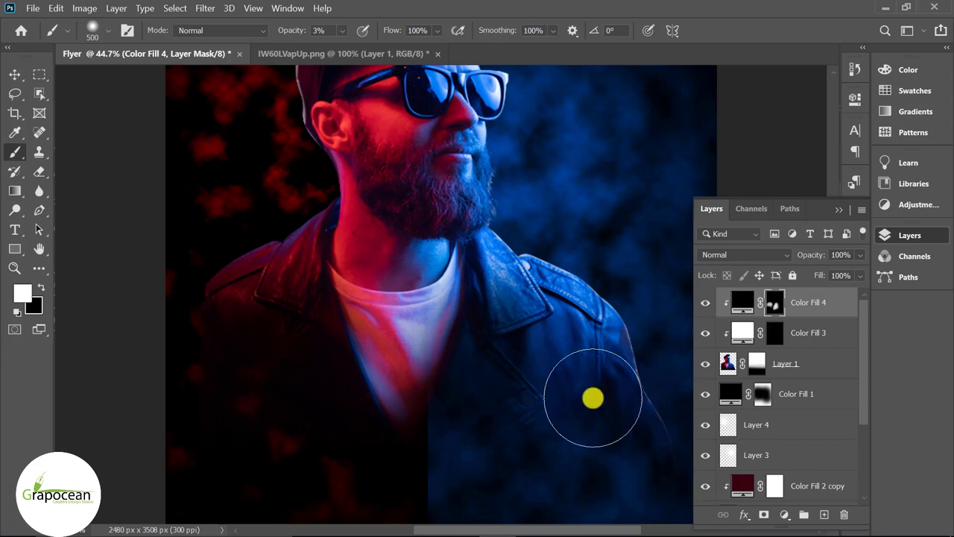
left_click_drag(282, 30, 298, 30)
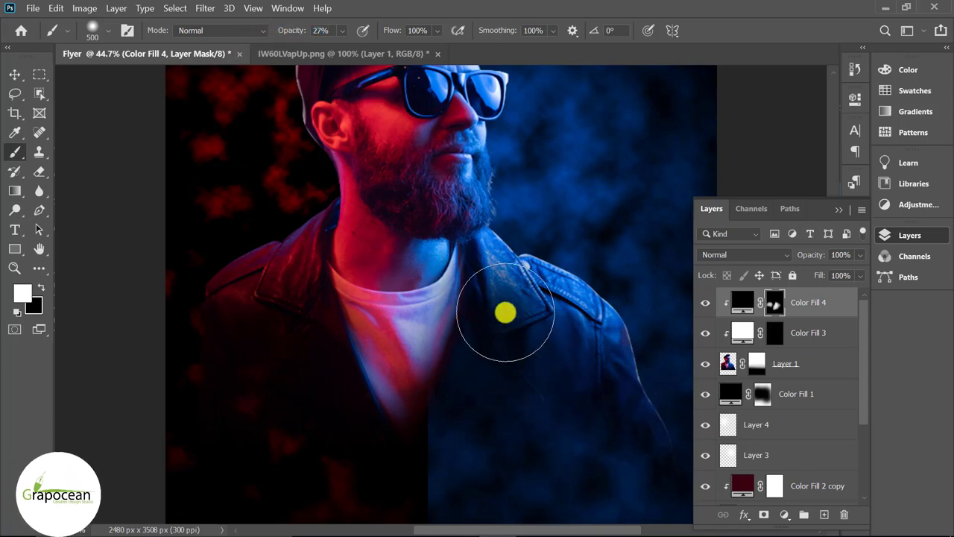
scroll(604, 467, "down", 2)
scroll(604, 467, "down", 1)
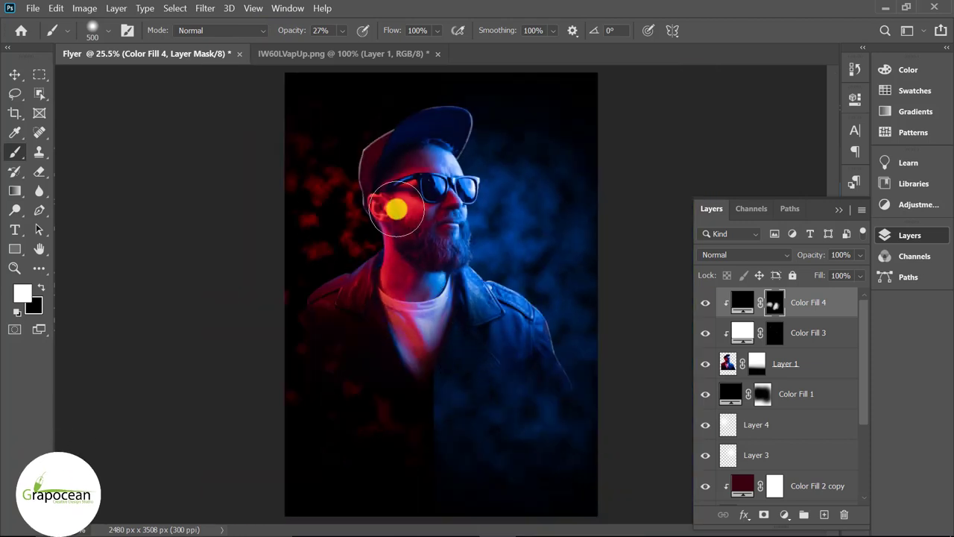
left_click_drag(386, 196, 389, 156)
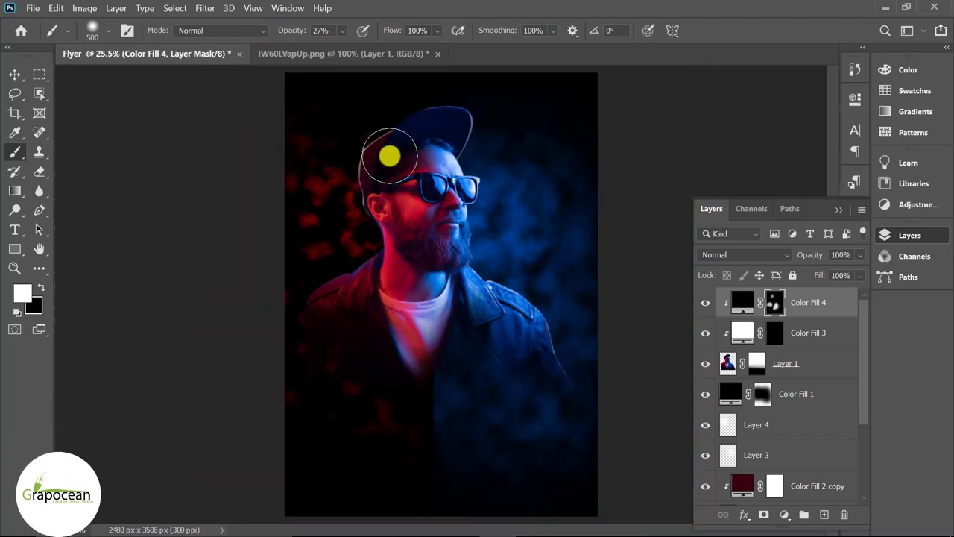
left_click_drag(410, 209, 394, 200)
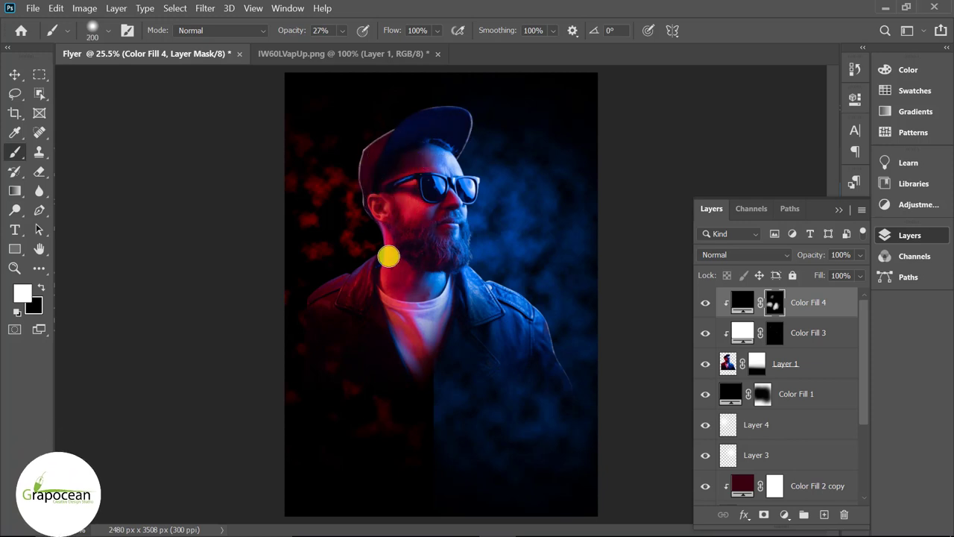
Darken the side of the man's neck on the Color Fill 4 mask.
scroll(388, 256, "up", 3)
scroll(390, 273, "up", 2)
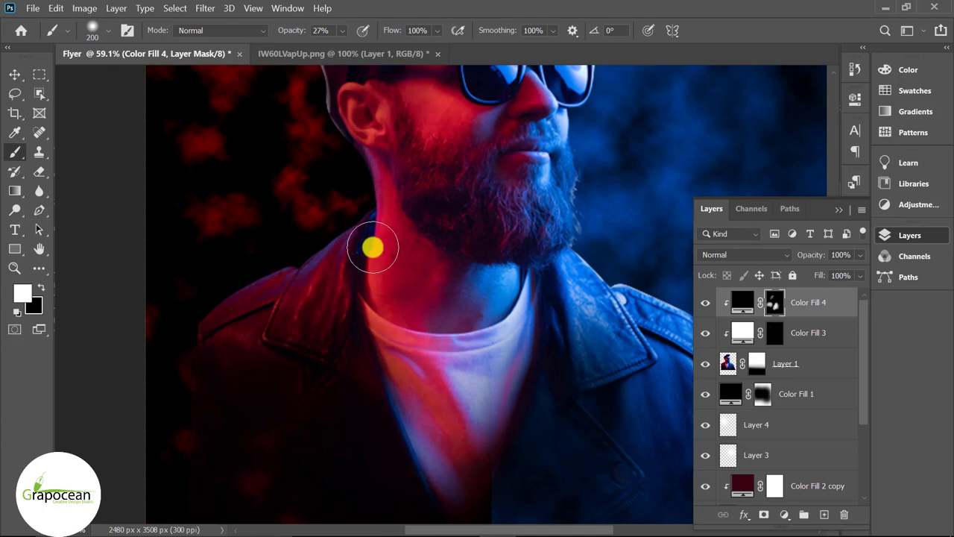
left_click_drag(372, 203, 340, 240)
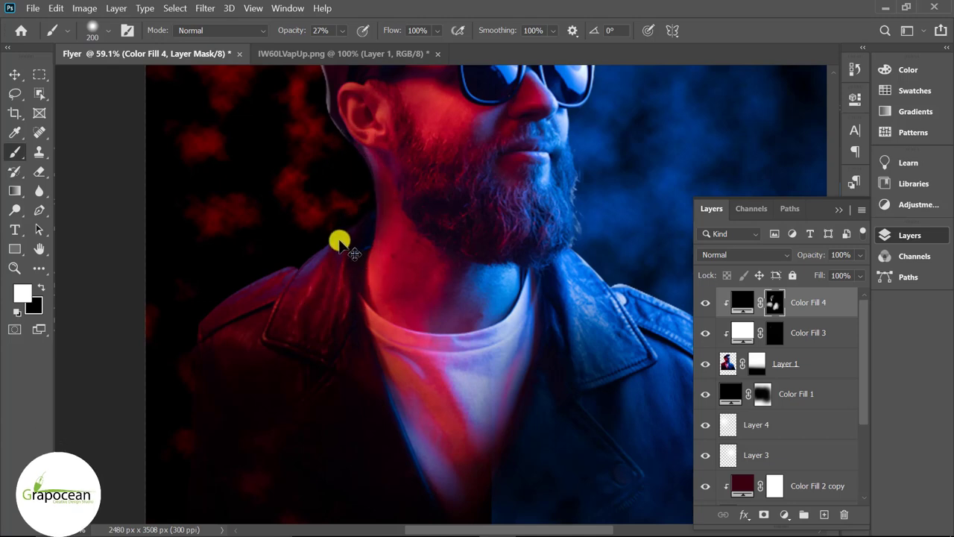
scroll(383, 404, "down", 3)
scroll(383, 405, "down", 2)
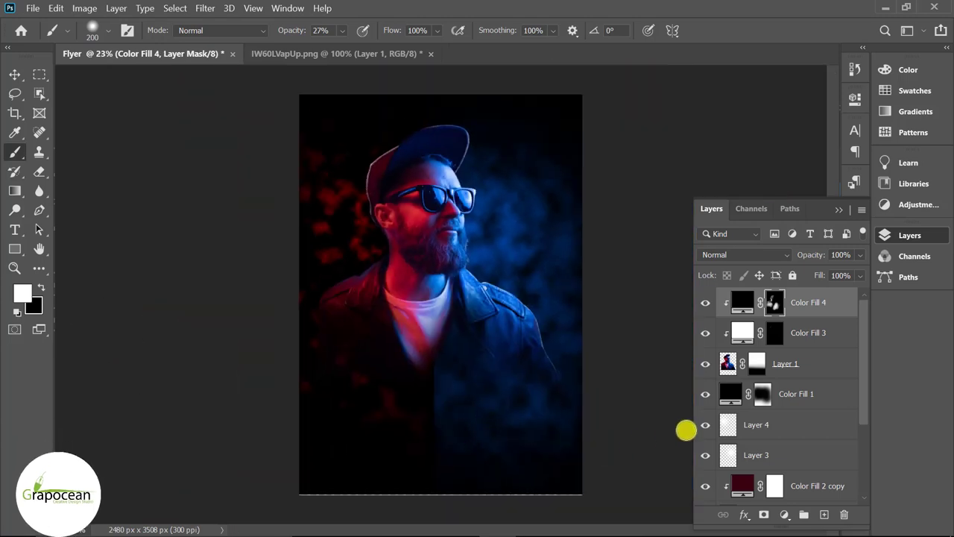
left_click(742, 332)
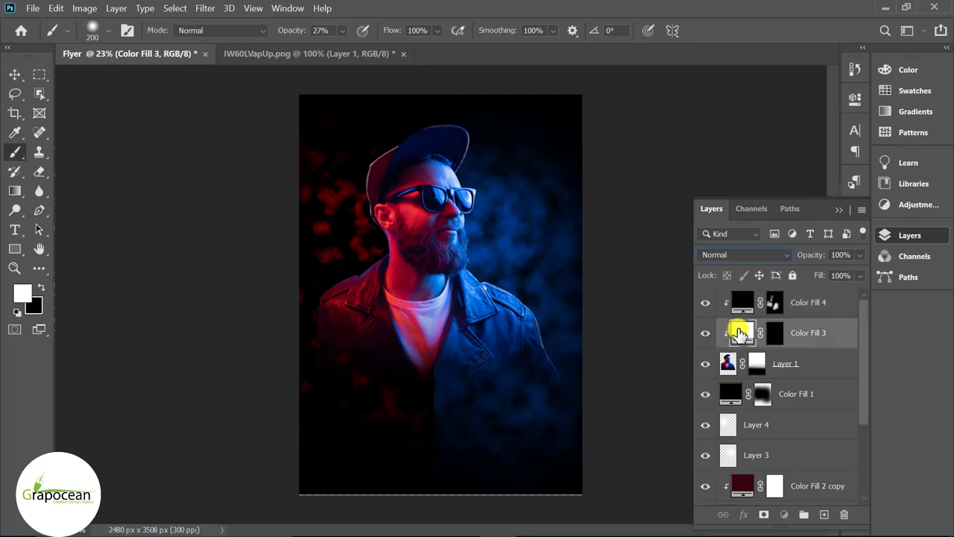
Make Color Fill 3 blue with Divide blending and duplicate it three times.
double_click(742, 332)
left_click(492, 308)
mouse_move(738, 409)
left_mouse_down()
mouse_move(748, 419)
mouse_move(812, 258)
left_mouse_up()
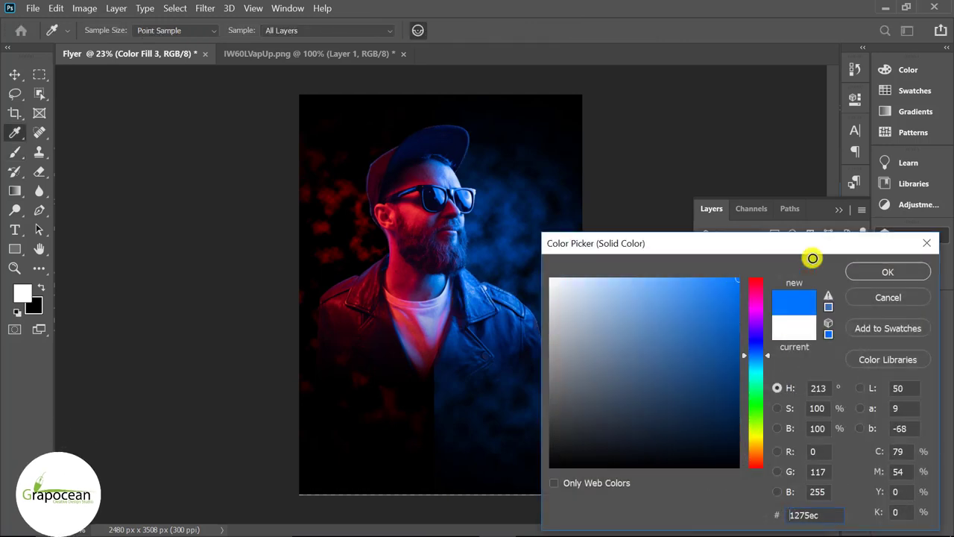
left_click(888, 272)
left_click(741, 253)
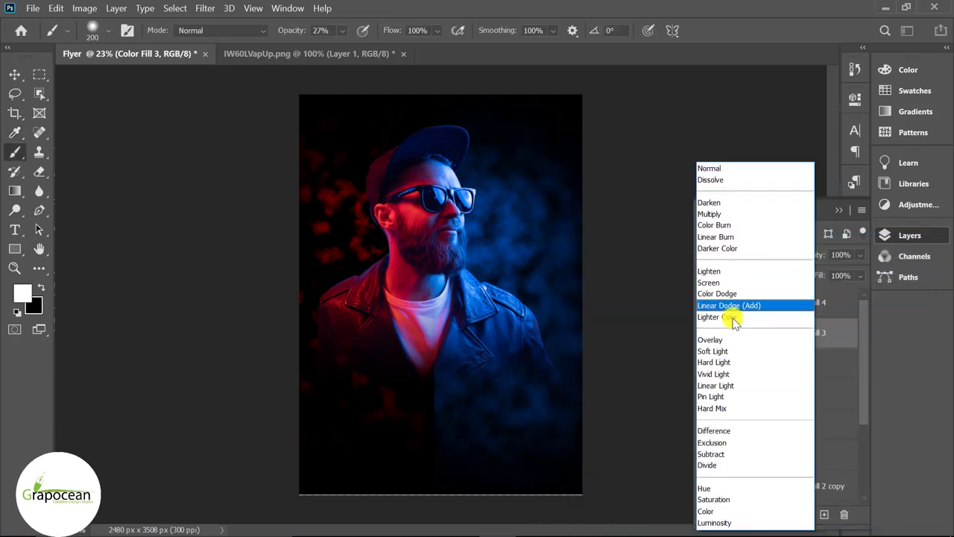
left_click(738, 464)
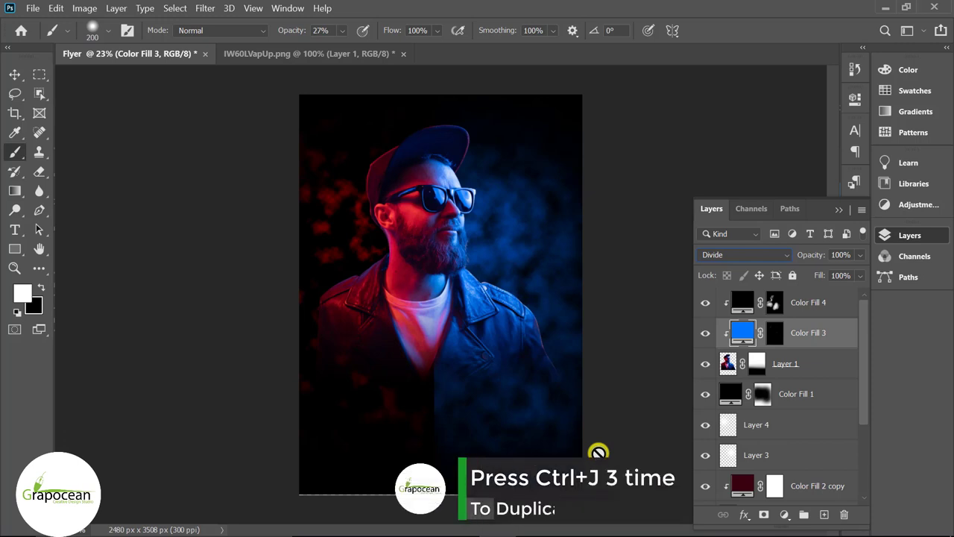
key("ctrl+j")
key("ctrl+j")
key("ctrl+j")
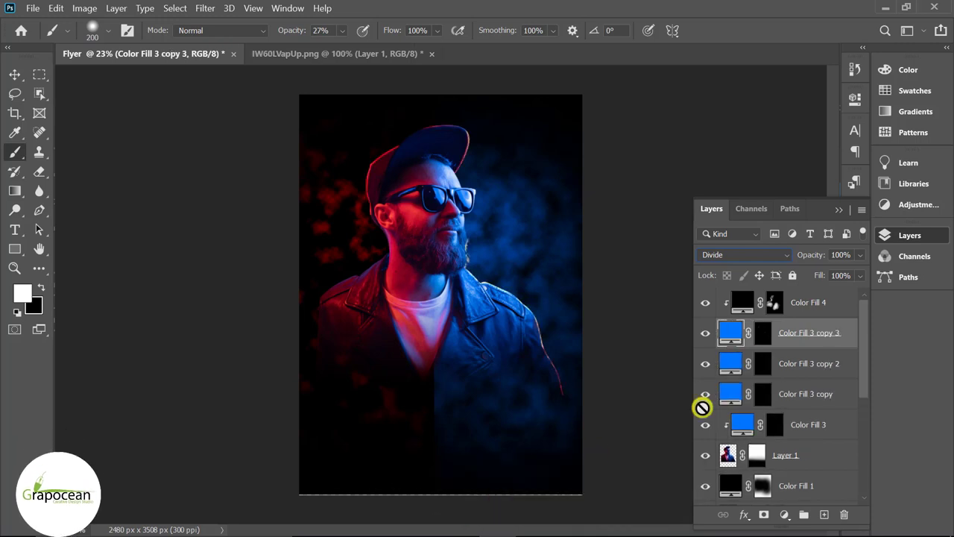
Set the top copy of Color Fill 3 to Lighter Color blending.
double_click(725, 333)
left_click(496, 424)
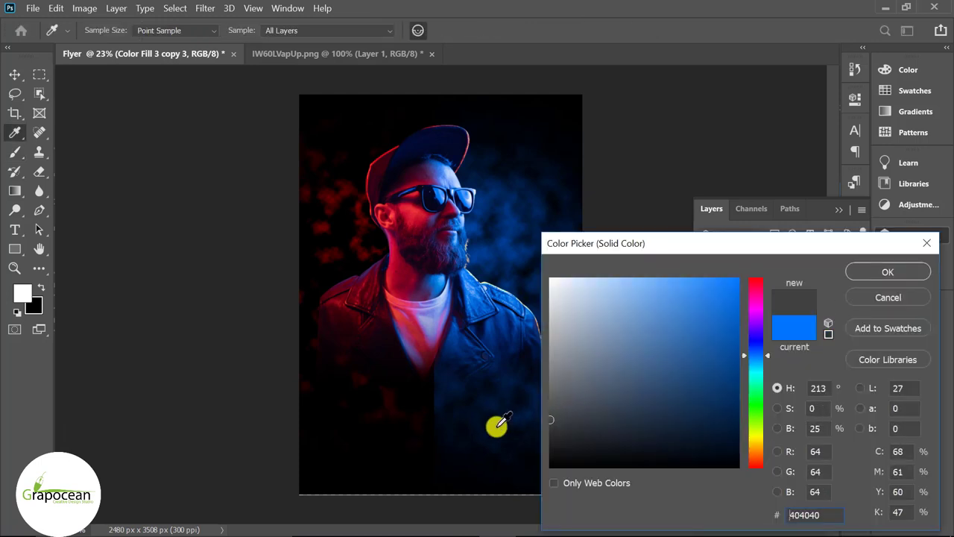
left_click(860, 271)
left_click(753, 255)
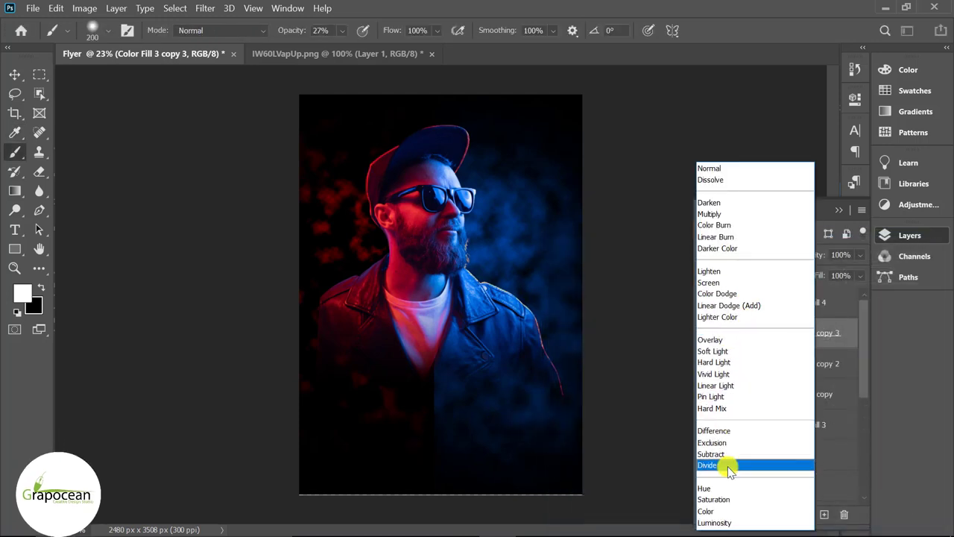
left_click(732, 319)
Set Color Fill 3 copy 2 and Color Fill 3 copy to Pin Light blending.
left_click(822, 363)
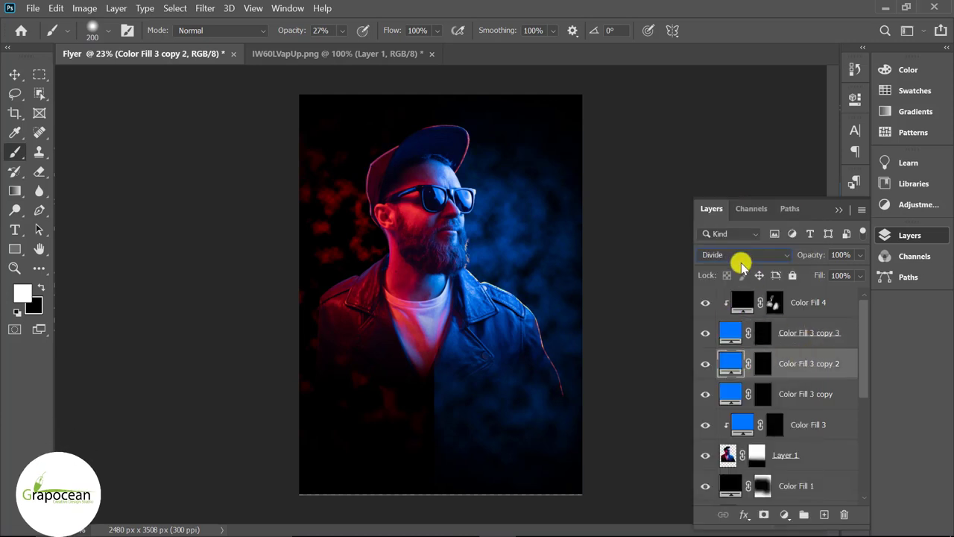
left_click(740, 256)
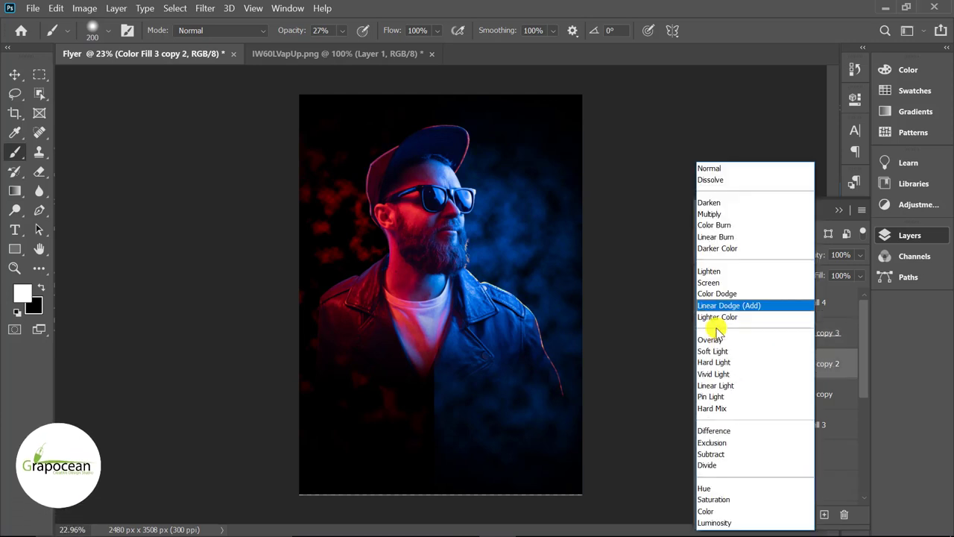
left_click(722, 396)
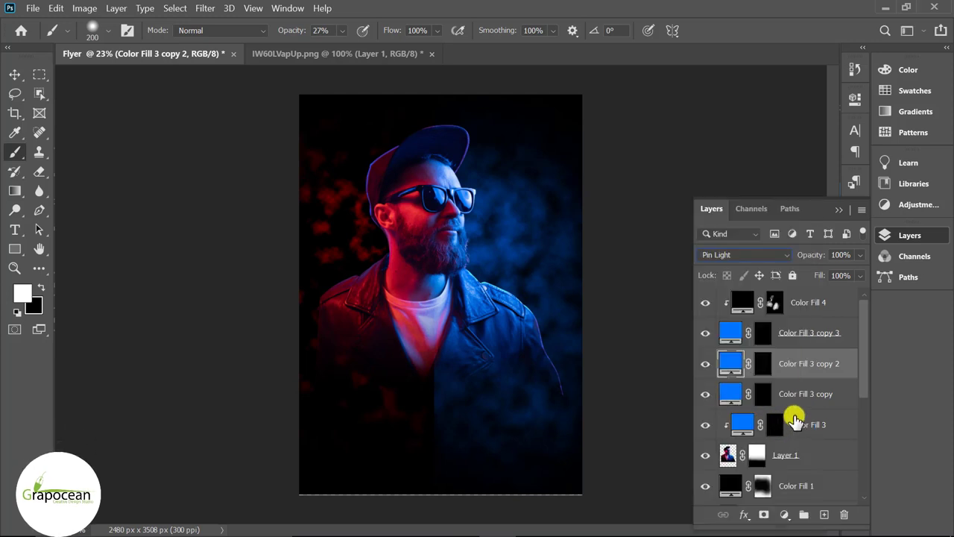
left_click(789, 395)
left_click(746, 254)
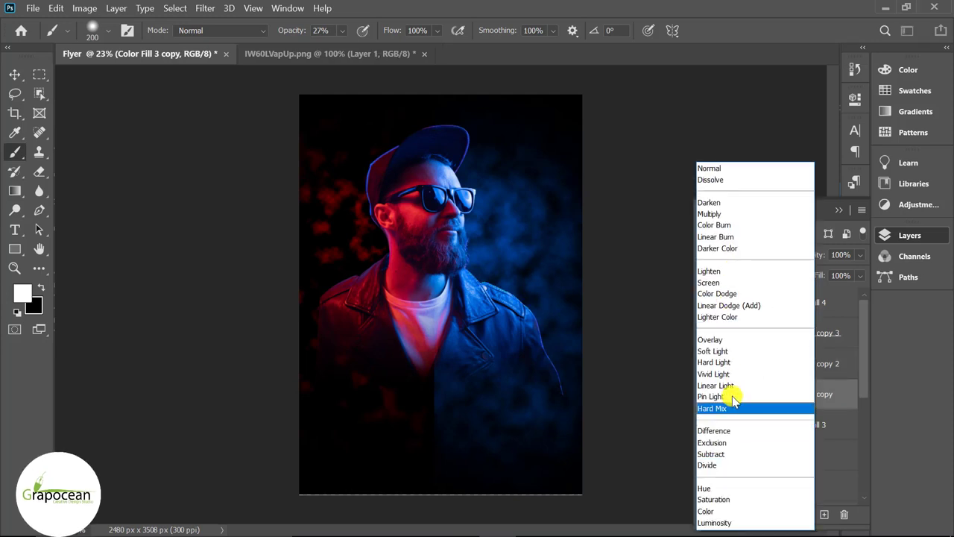
left_click(734, 397)
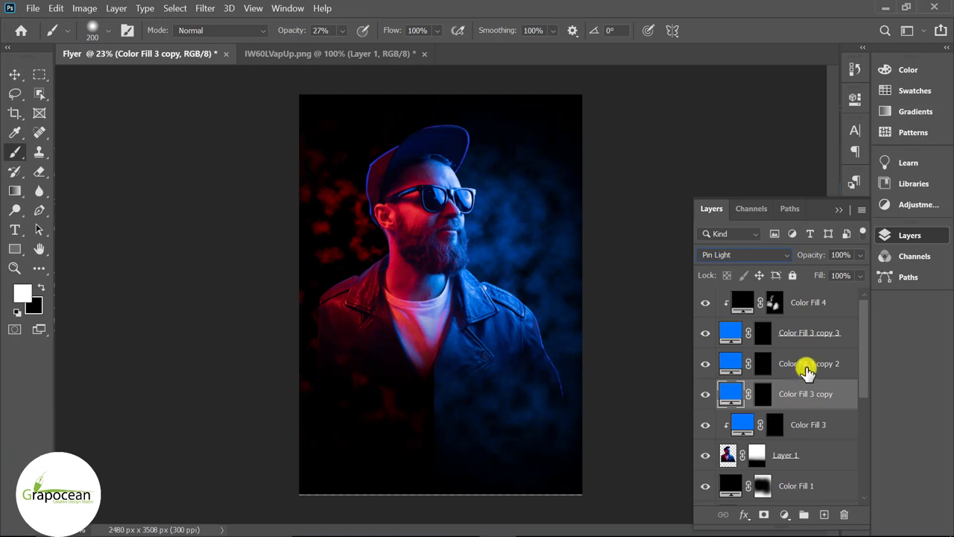
left_click(805, 335)
Convert Color Fill 3 copy 3 to a smart object with a 190.6-pixel Gaussian Blur.
left_click(200, 9)
mouse_move(213, 164)
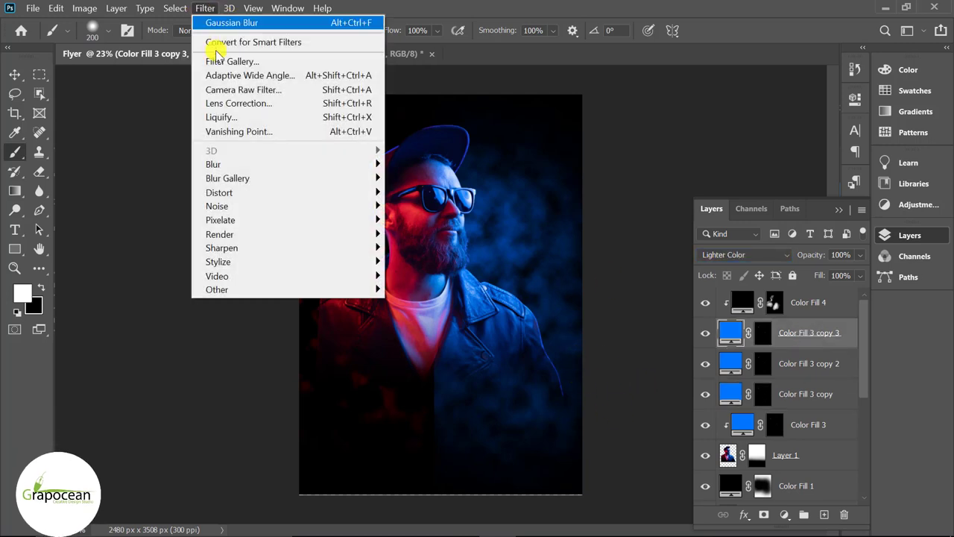
left_click(442, 221)
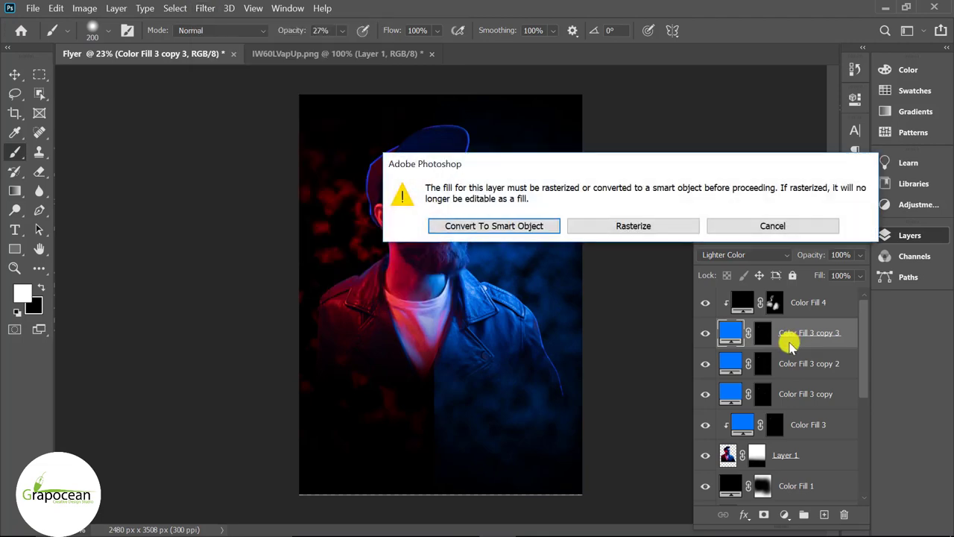
left_click(536, 226)
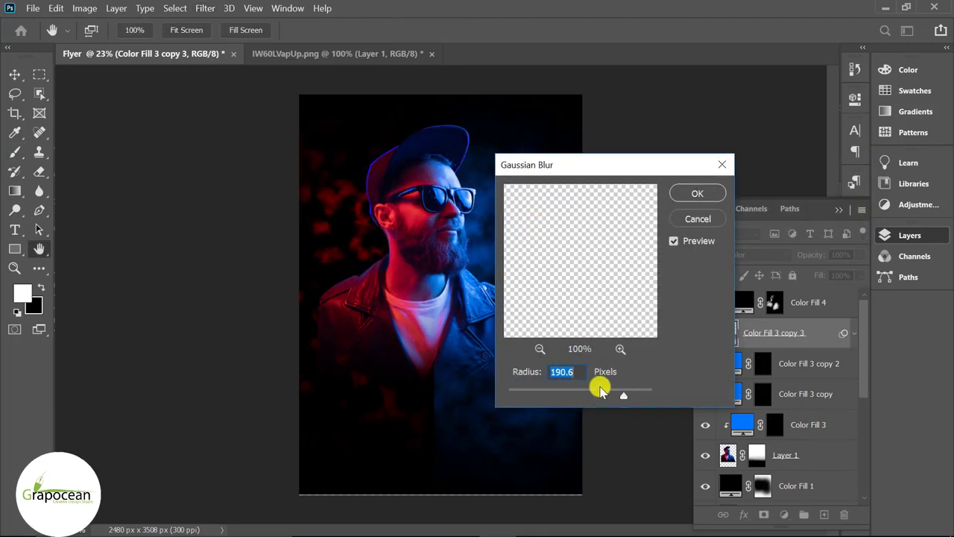
left_click(697, 196)
key("b")
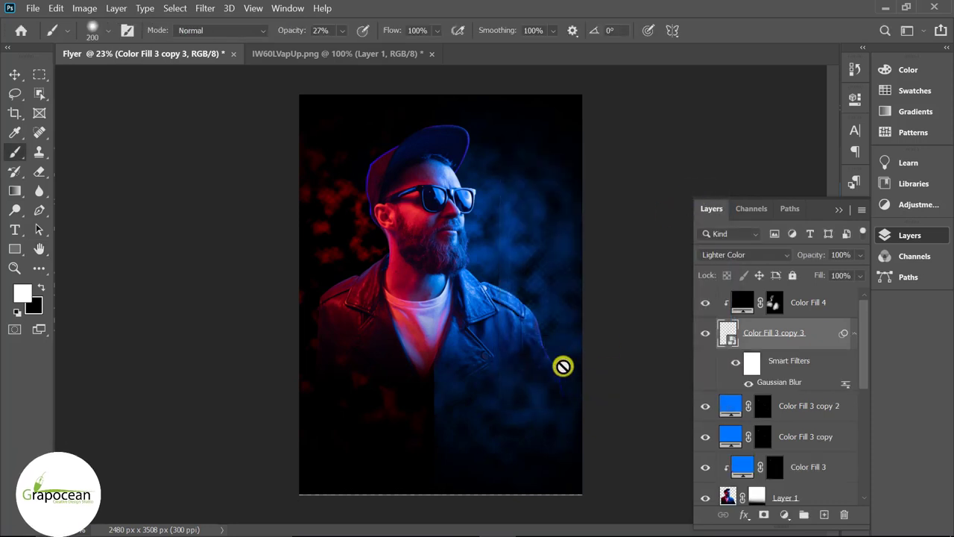
left_click(823, 300)
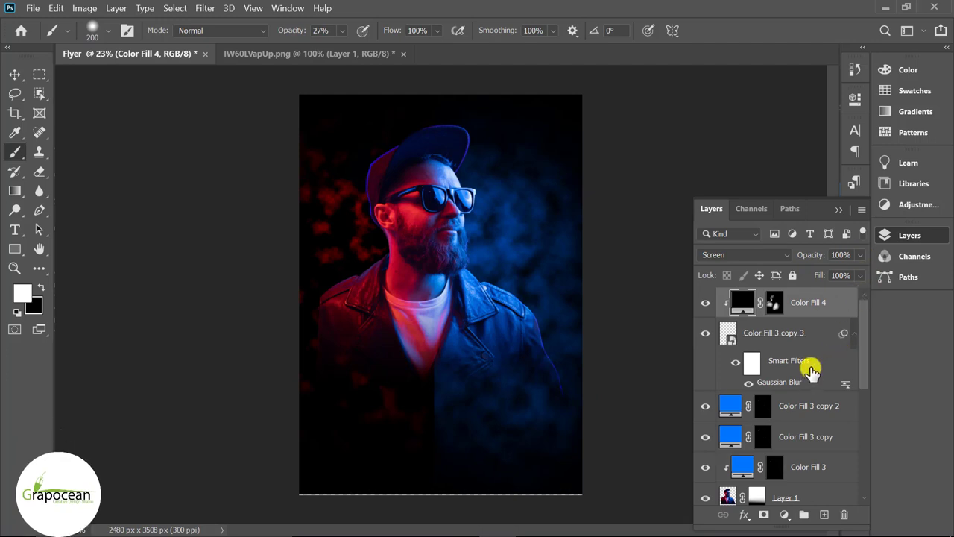
Invert the selection to everything except the man and add a new empty Layer 5.
scroll(738, 387, "down", 1)
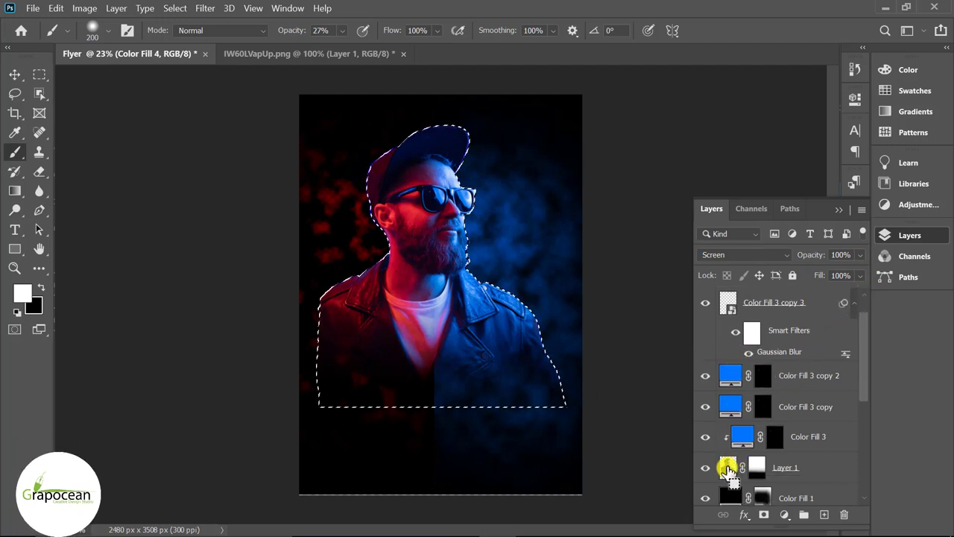
scroll(586, 404, "up", 1)
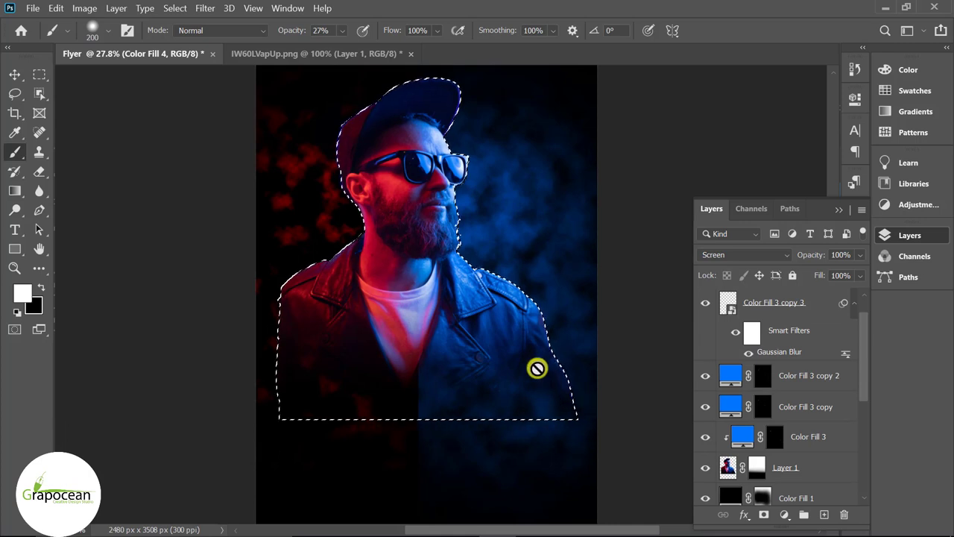
scroll(537, 369, "up", 1)
key("ctrl+shift+i")
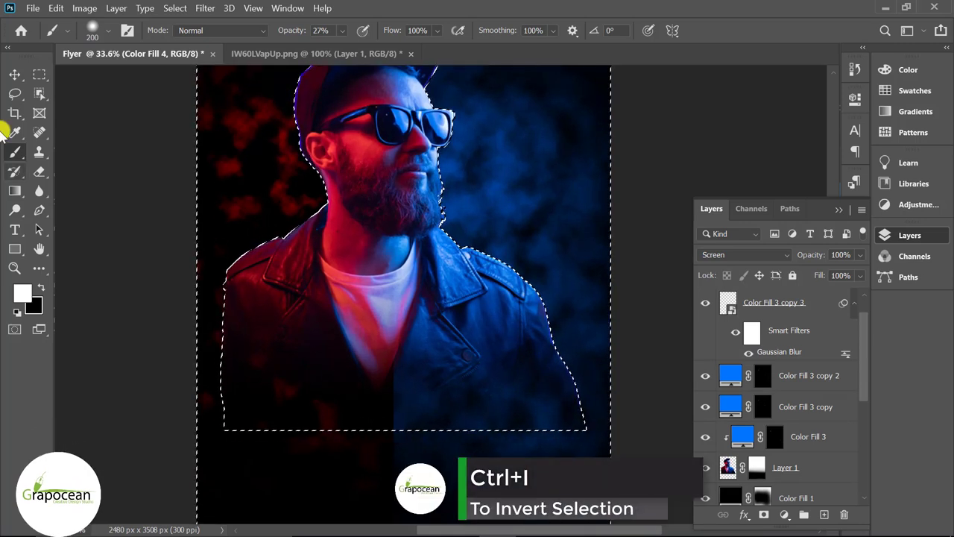
right_click(15, 152)
left_click(112, 147)
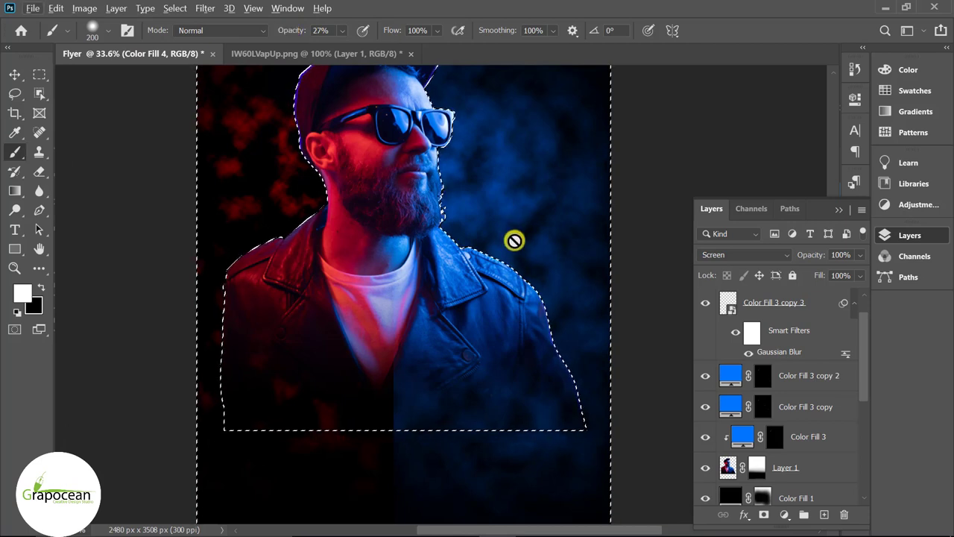
scroll(788, 333, "up", 1)
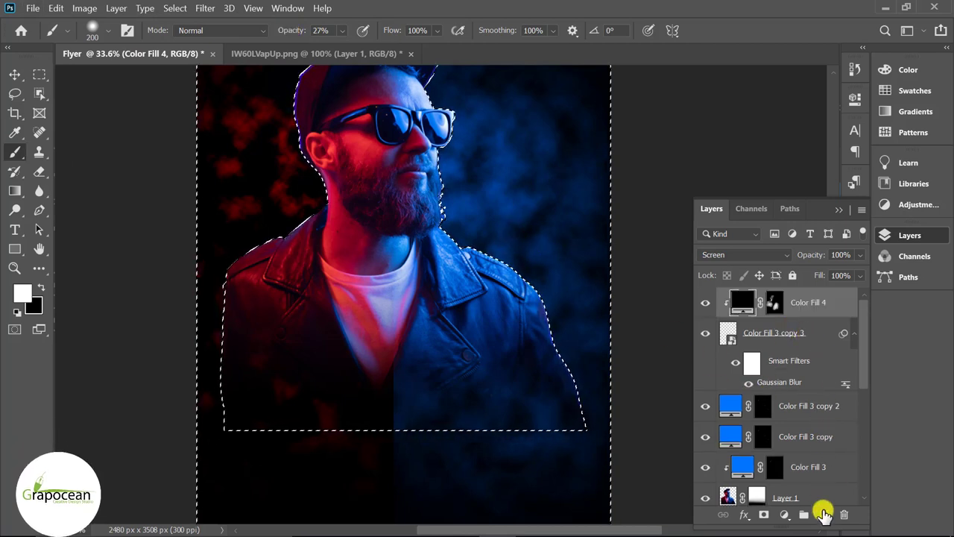
left_click(823, 514)
Paint a large soft white glow around the beard, cap and jacket's left edge.
key("bracketright")
key("bracketright")
key("bracketright")
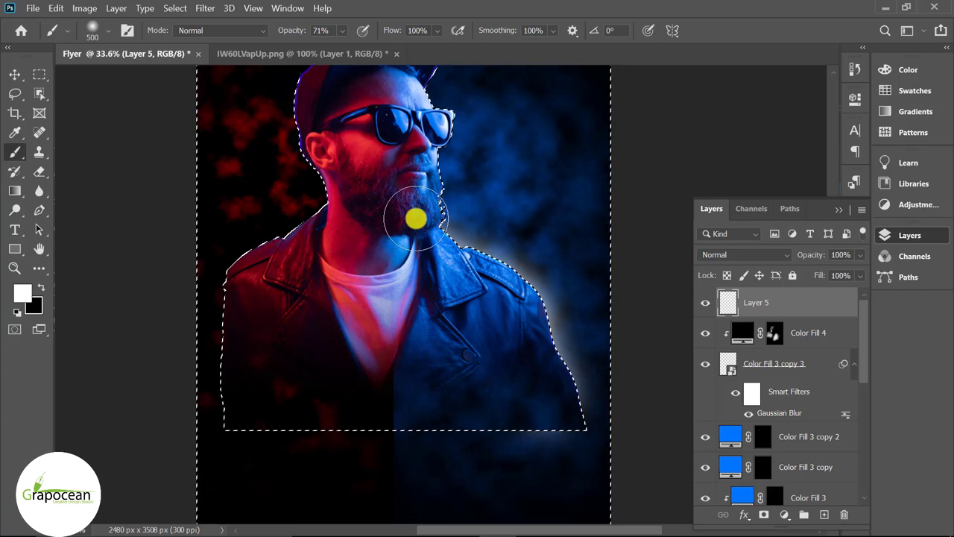
mouse_move(415, 219)
left_mouse_down()
mouse_move(396, 98)
mouse_move(404, 251)
left_mouse_up()
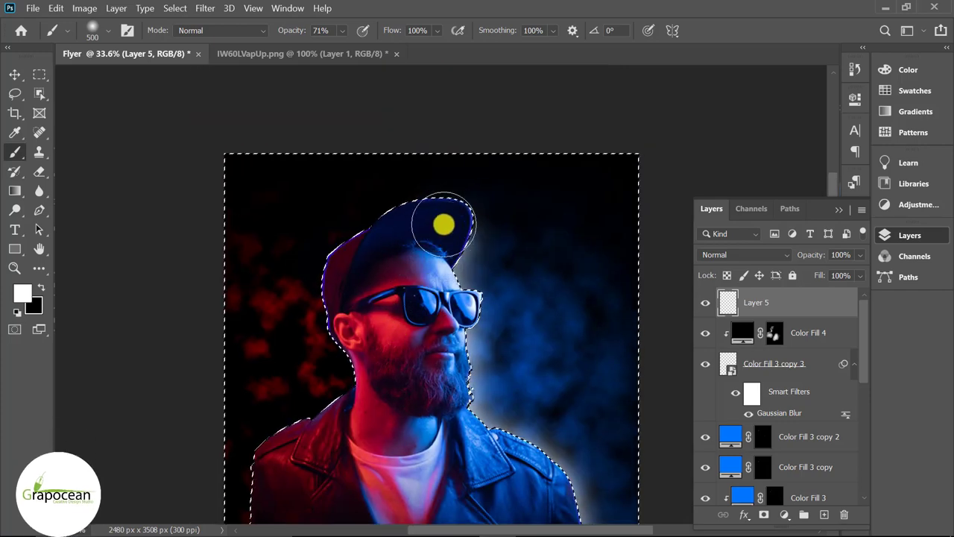
left_click_drag(443, 223, 372, 285)
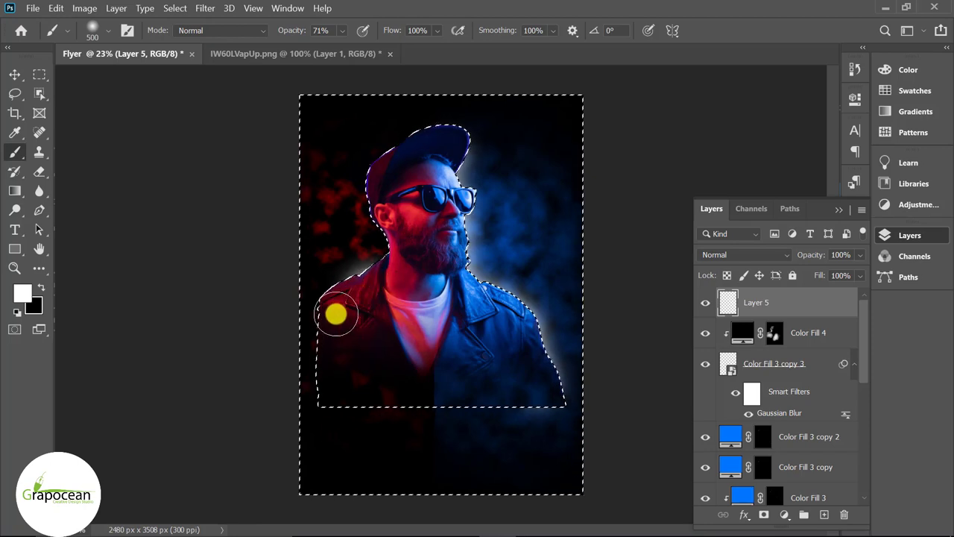
left_click_drag(336, 314, 160, 241)
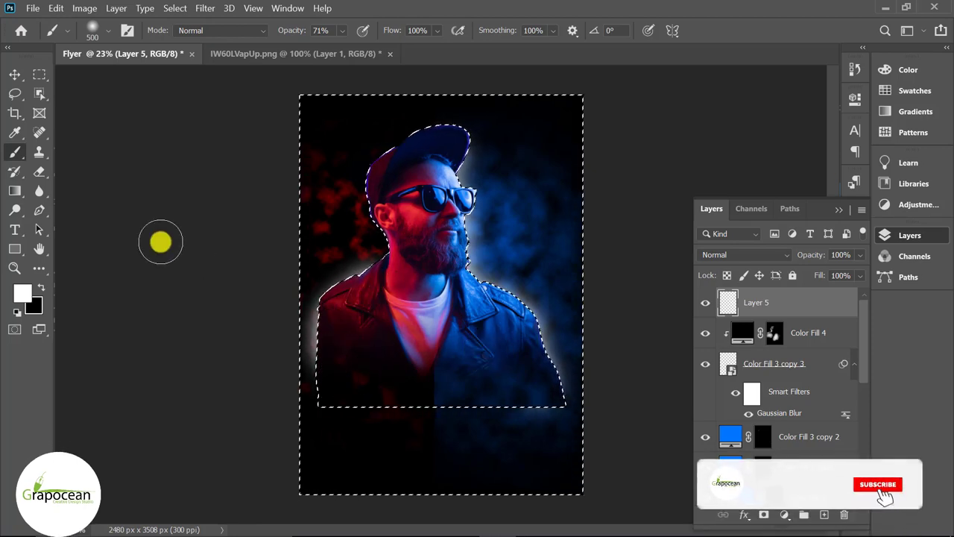
Clear the selection and give Layer 5 a blue 006dff Color Overlay effect.
left_click(39, 74)
key("ctrl+d")
right_click(777, 309)
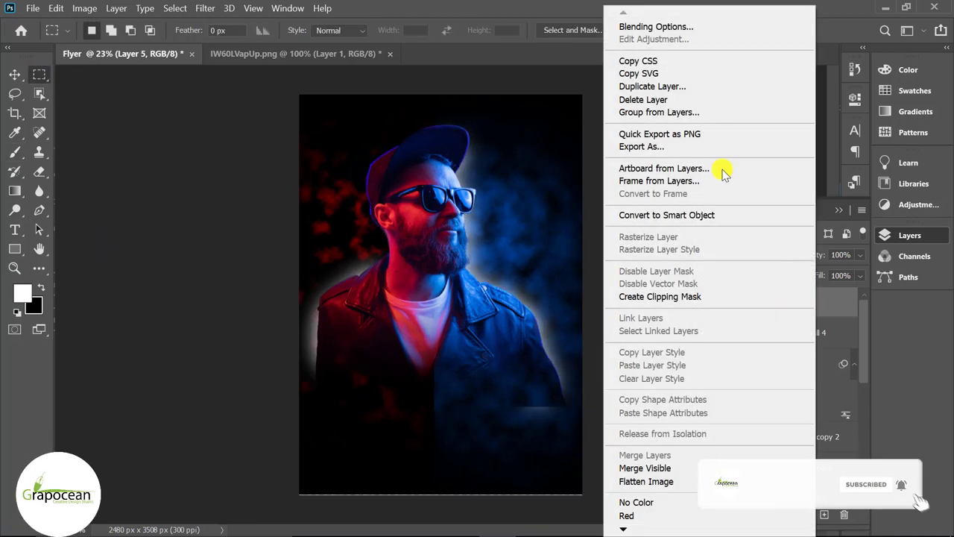
left_click(657, 26)
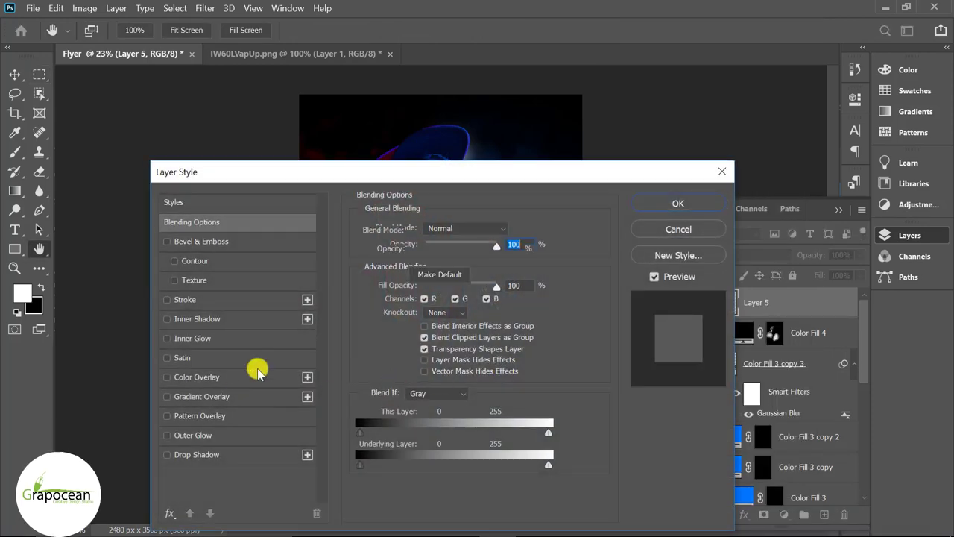
left_click(258, 371)
left_click_drag(488, 174, 892, 254)
left_click(928, 326)
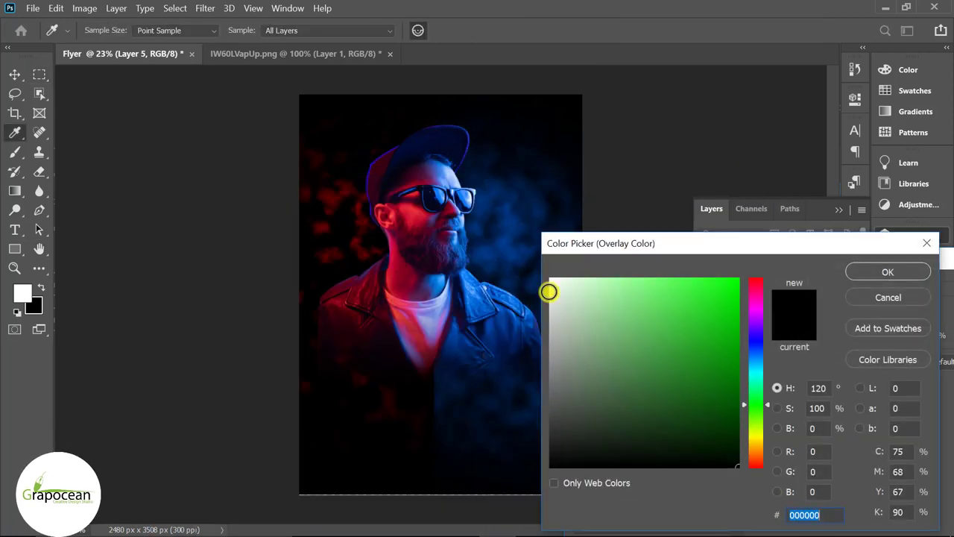
left_click(513, 319)
mouse_move(564, 323)
left_mouse_down()
mouse_move(754, 263)
mouse_move(949, 365)
mouse_move(479, 337)
left_mouse_up()
left_click(646, 371)
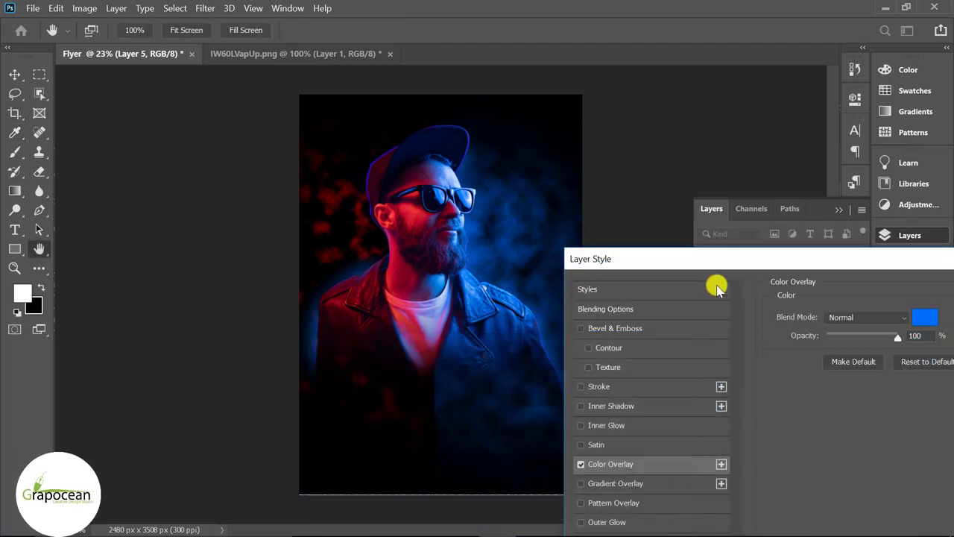
mouse_move(708, 257)
left_mouse_down()
mouse_move(516, 330)
mouse_move(408, 386)
left_mouse_up()
left_click(815, 390)
Add a layer mask to Layer 5 and ready the Brush to trim the glow.
key("m")
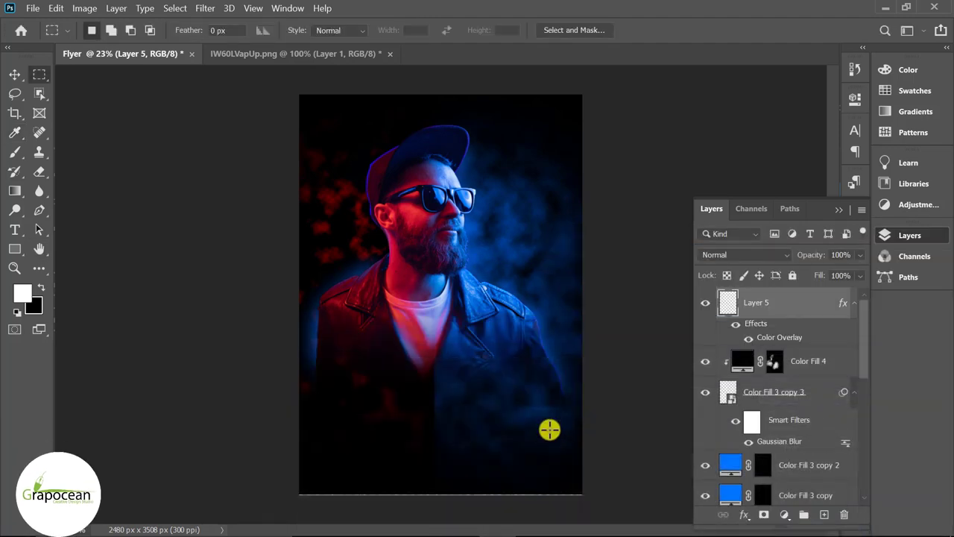
scroll(344, 413, "up", 2)
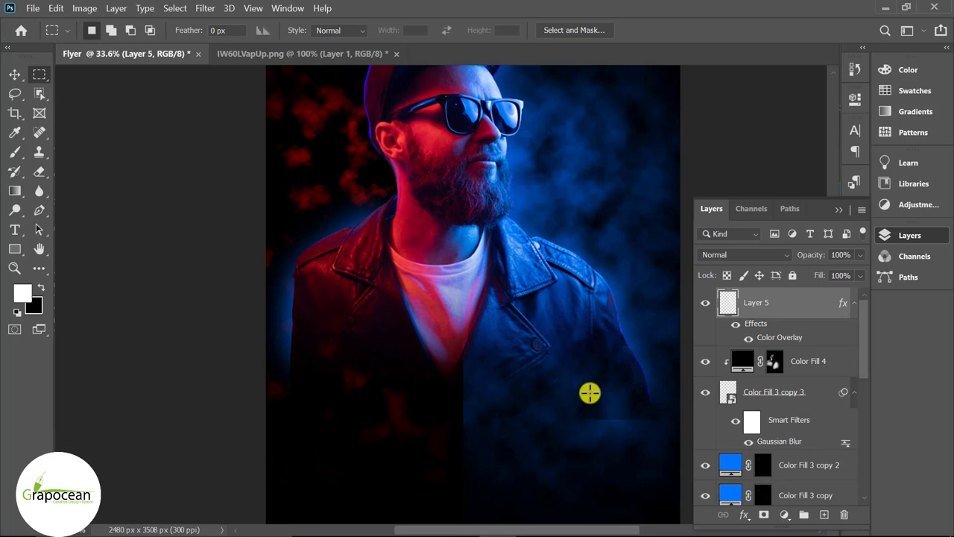
left_click(763, 514)
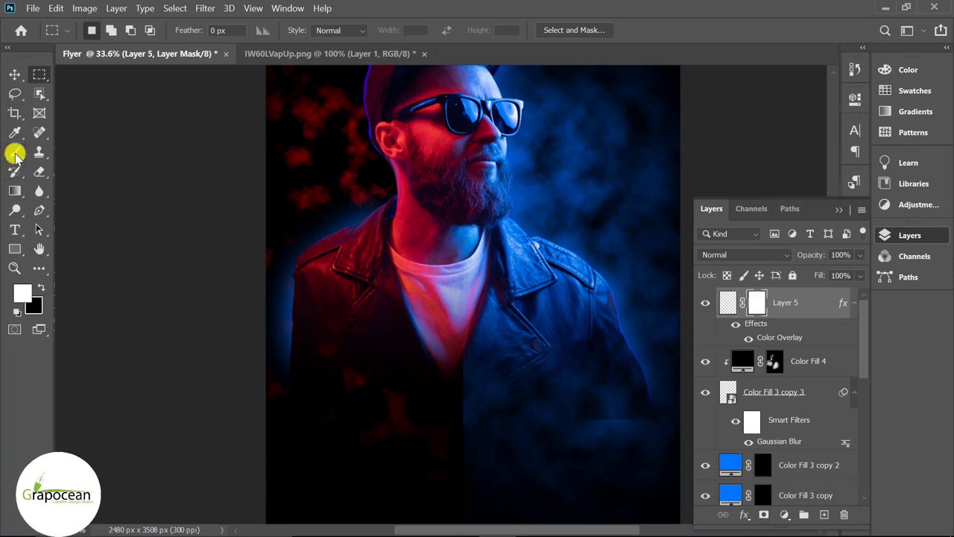
right_click(15, 152)
left_click(74, 148)
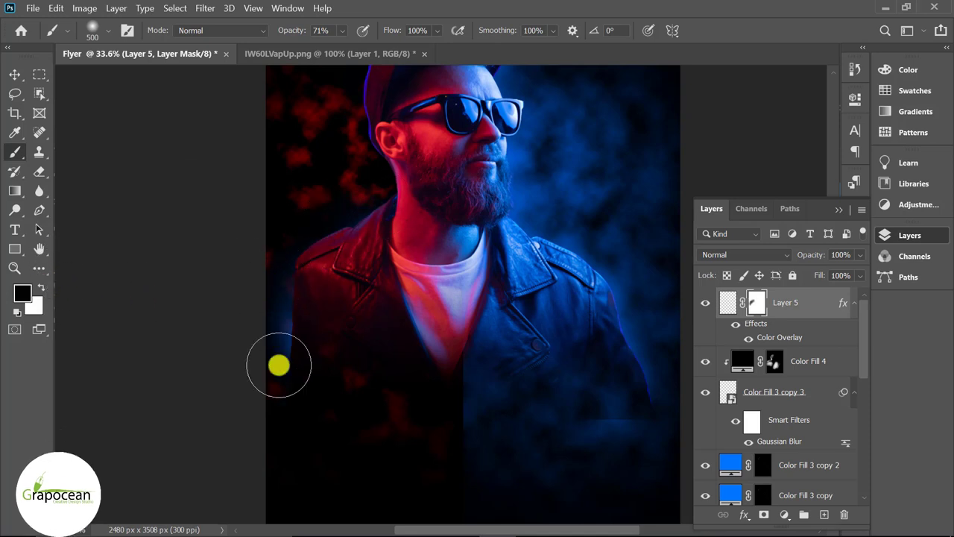
scroll(381, 412, "down", 3)
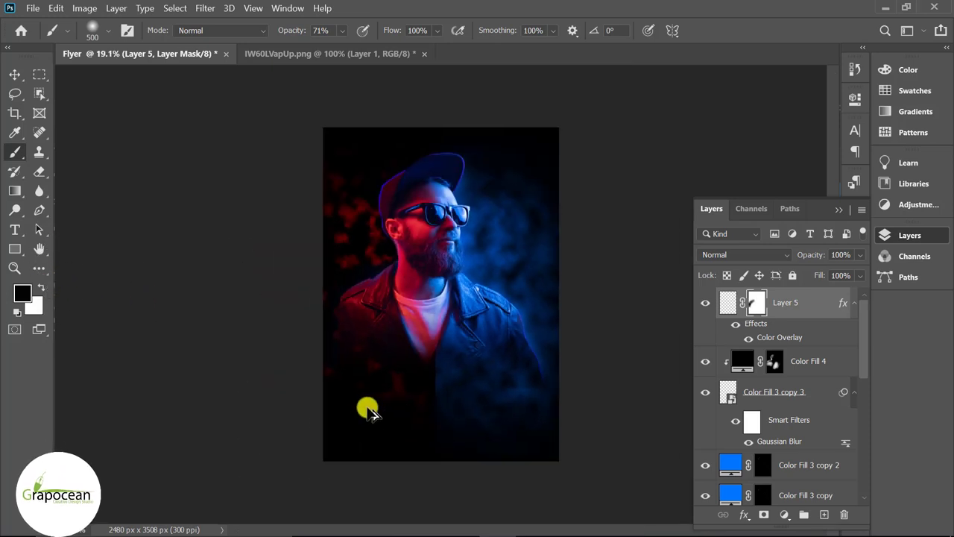
scroll(369, 411, "up", 3)
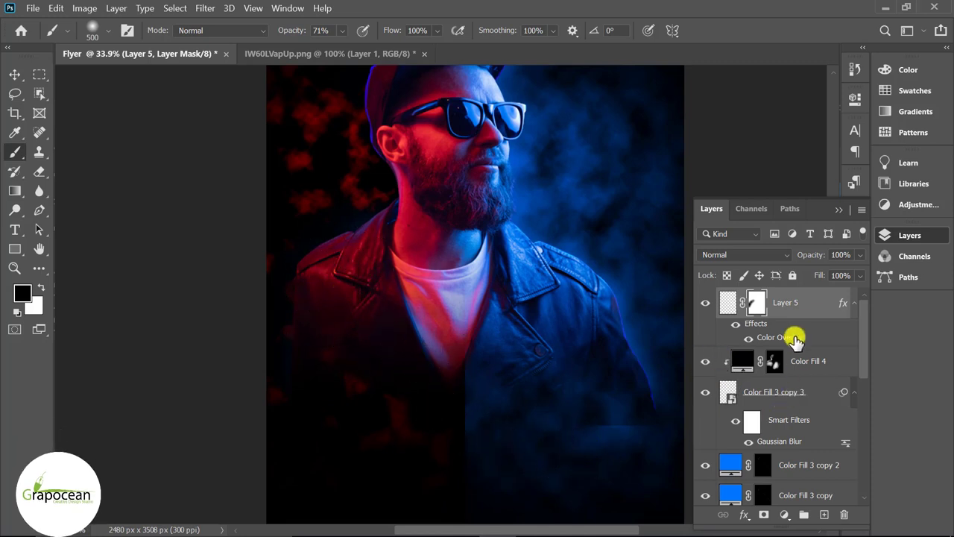
scroll(748, 436, "down", 5)
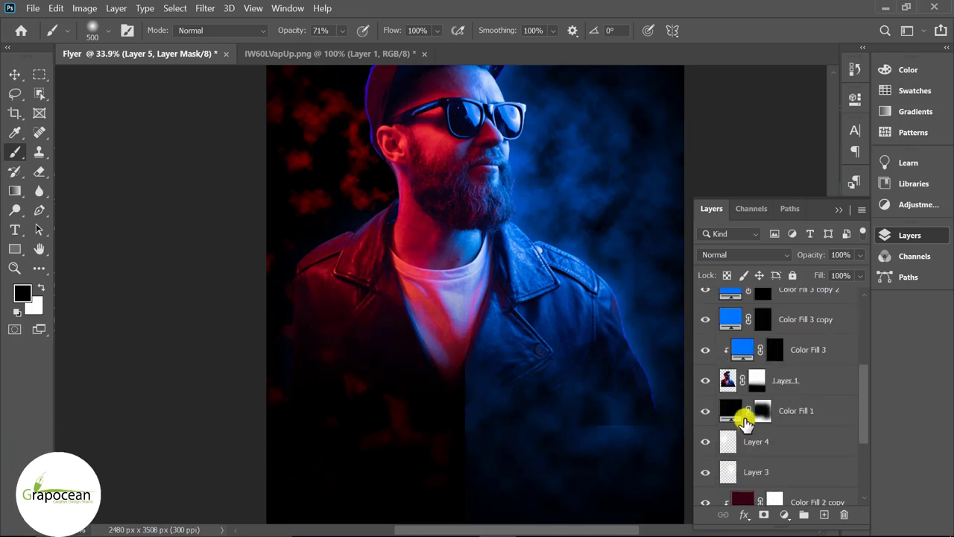
scroll(780, 363, "up", 5)
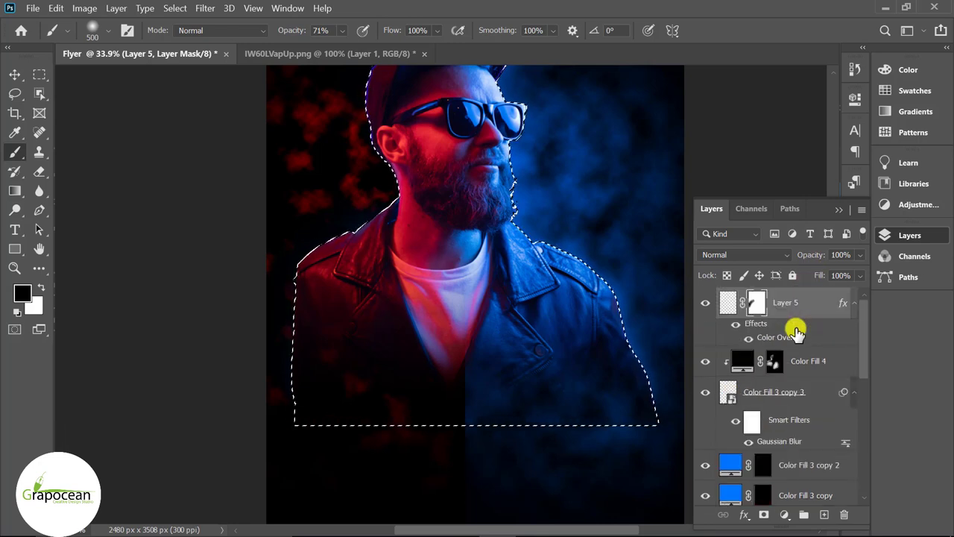
Add a new Layer 6, invert the selection to exclude the man, and pick red.
left_click(823, 514)
key("x")
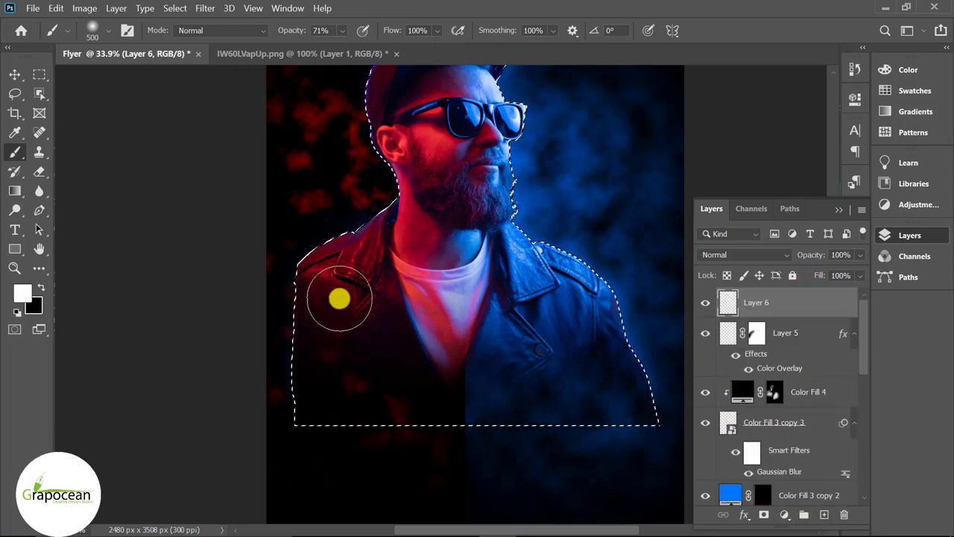
key("ctrl+shift+i")
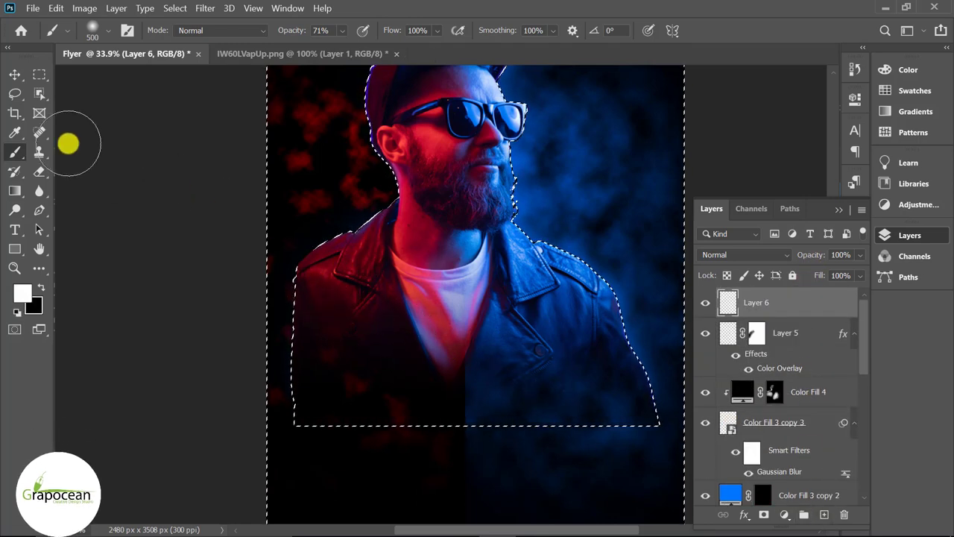
left_click(24, 293)
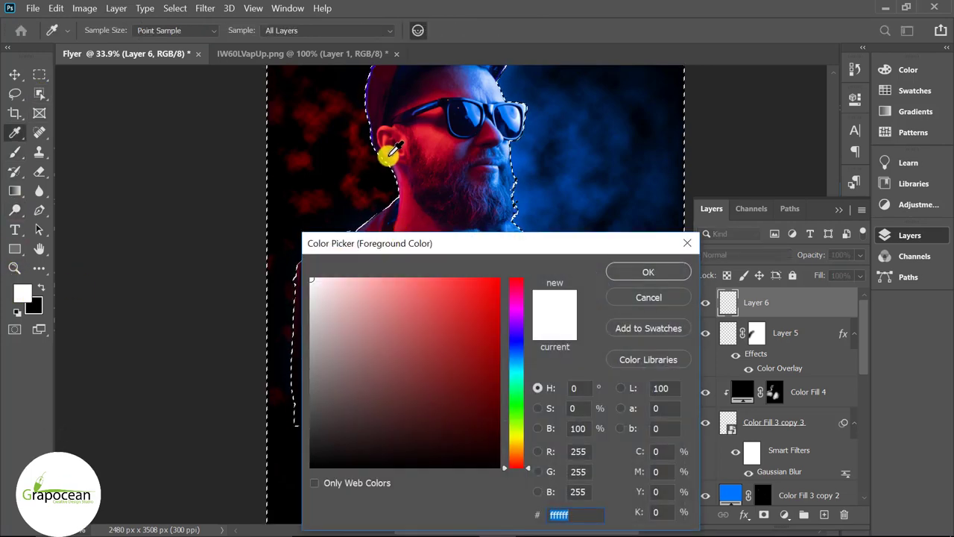
left_click(313, 118)
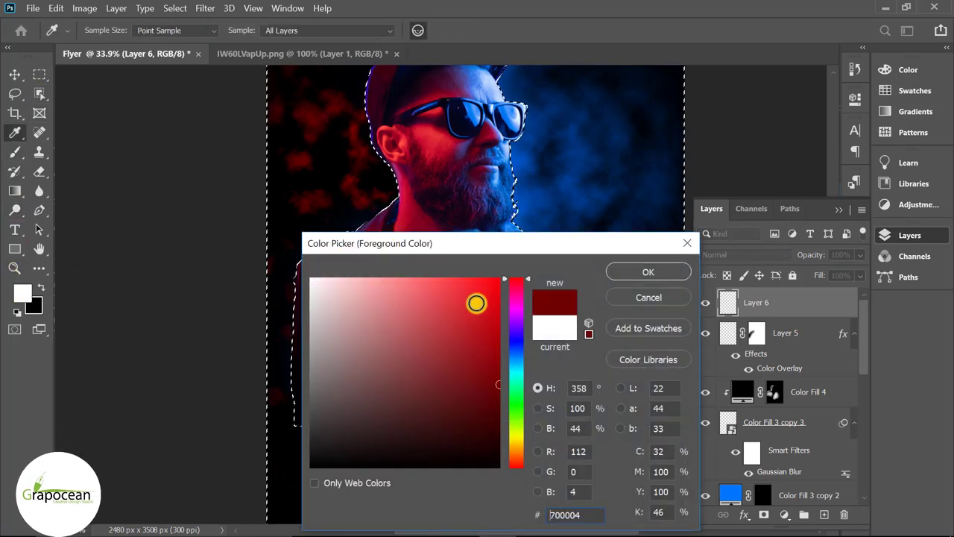
left_click(647, 272)
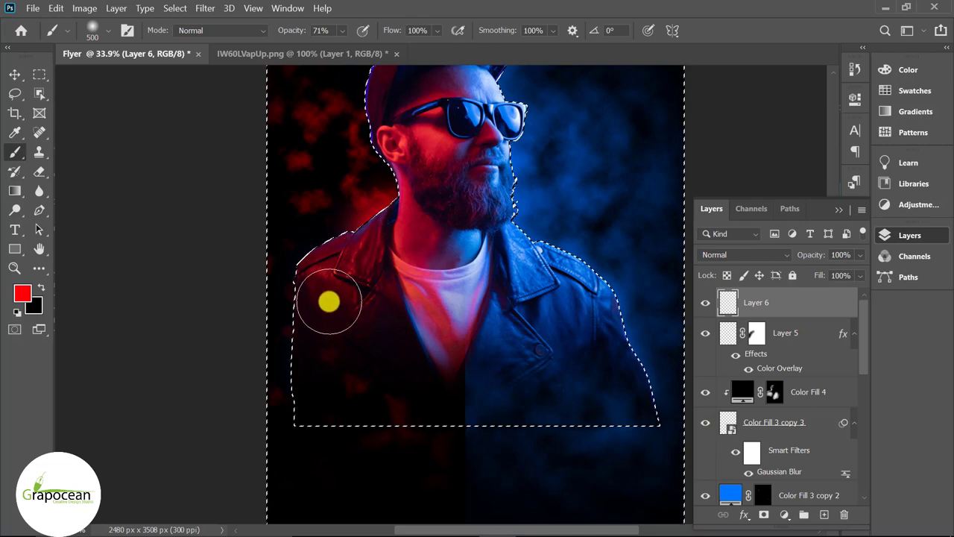
Paint red glow along the shoulder, neck, lower jacket, ear and cap.
left_click_drag(313, 302, 316, 346)
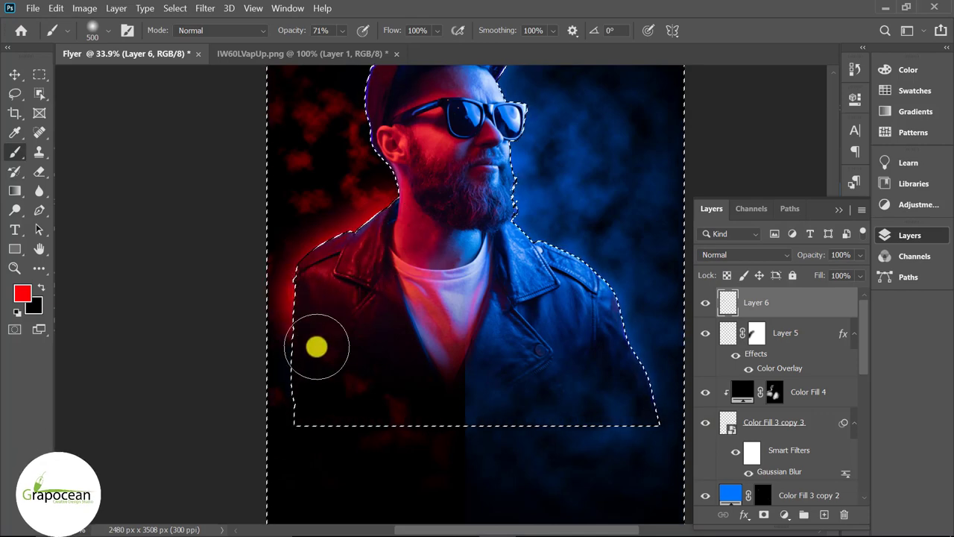
left_click_drag(327, 313, 341, 290)
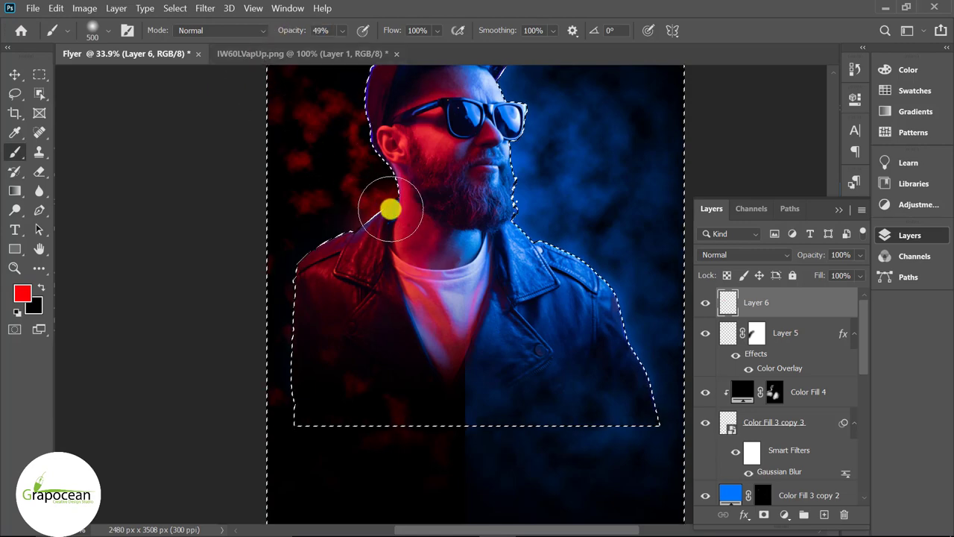
mouse_move(389, 210)
left_mouse_down()
mouse_move(330, 251)
mouse_move(340, 266)
left_mouse_up()
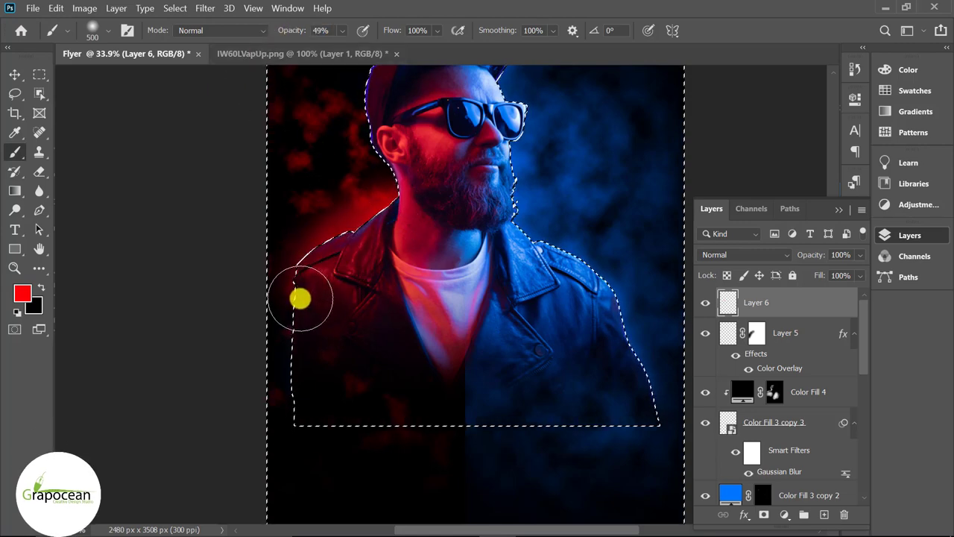
left_click_drag(301, 344, 398, 400)
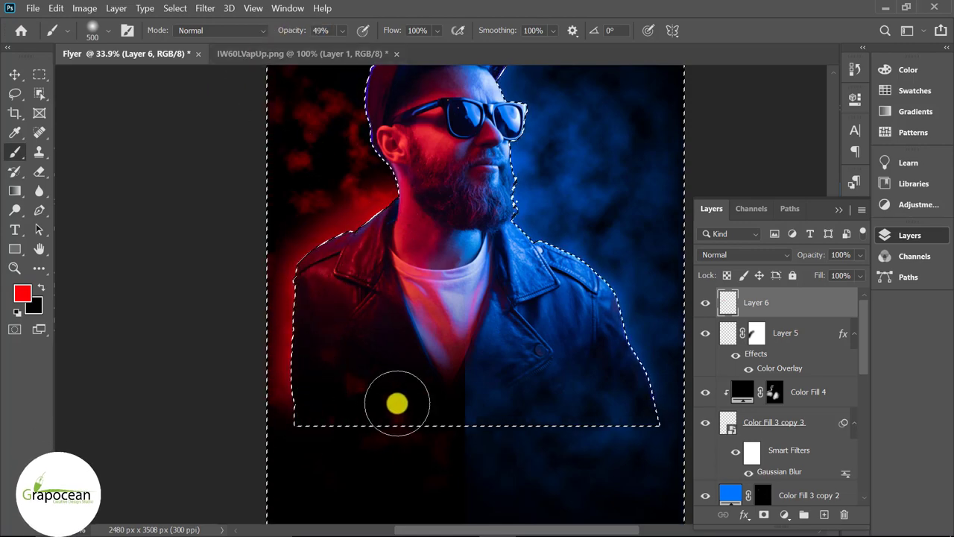
scroll(399, 373, "up", 2)
scroll(389, 251, "up", 1)
mouse_move(403, 301)
left_mouse_down()
mouse_move(379, 255)
mouse_move(375, 191)
mouse_move(394, 170)
mouse_move(392, 196)
mouse_move(362, 243)
mouse_move(375, 328)
left_mouse_up()
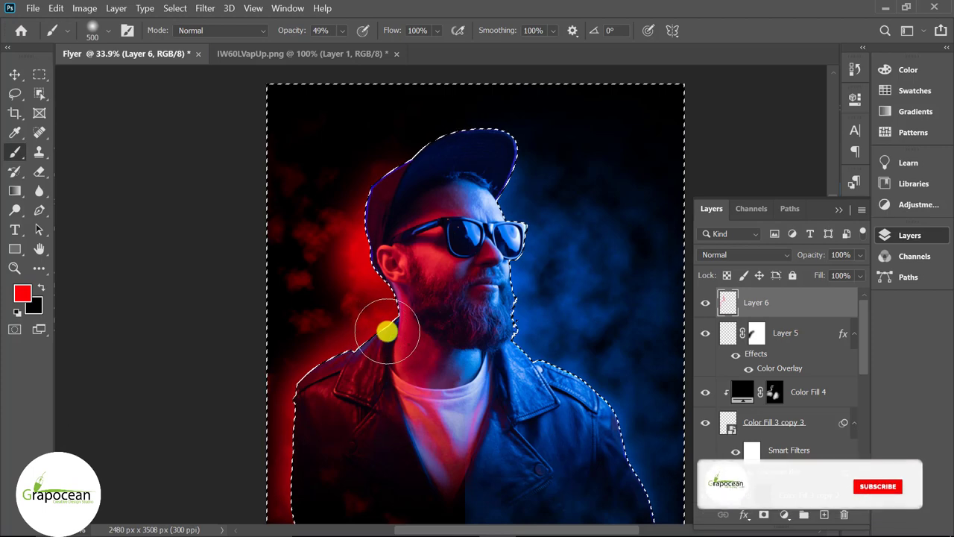
left_click(40, 72)
Deselect, add a mask to Layer 6, and brush away red glow left of the head.
key("ctrl+d")
scroll(458, 379, "down", 2)
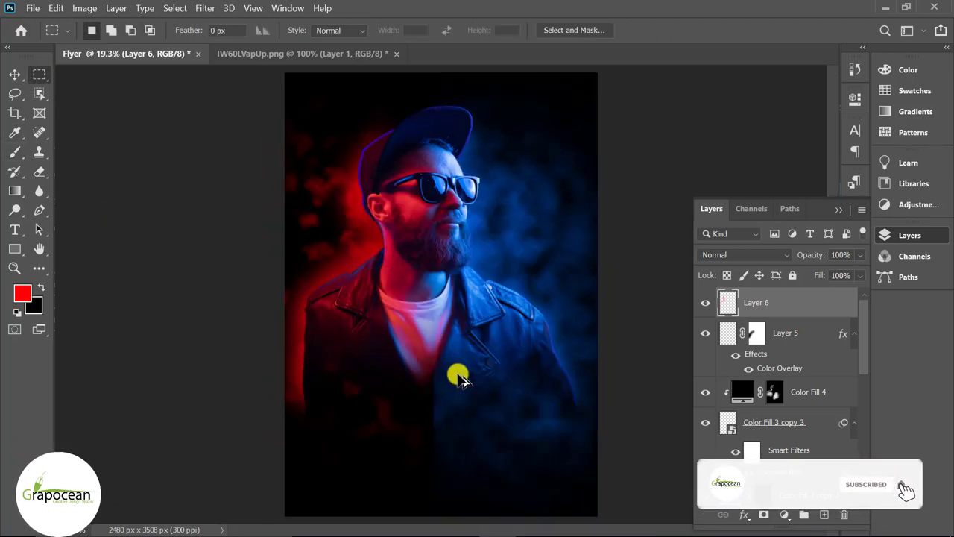
scroll(515, 380, "down", 1)
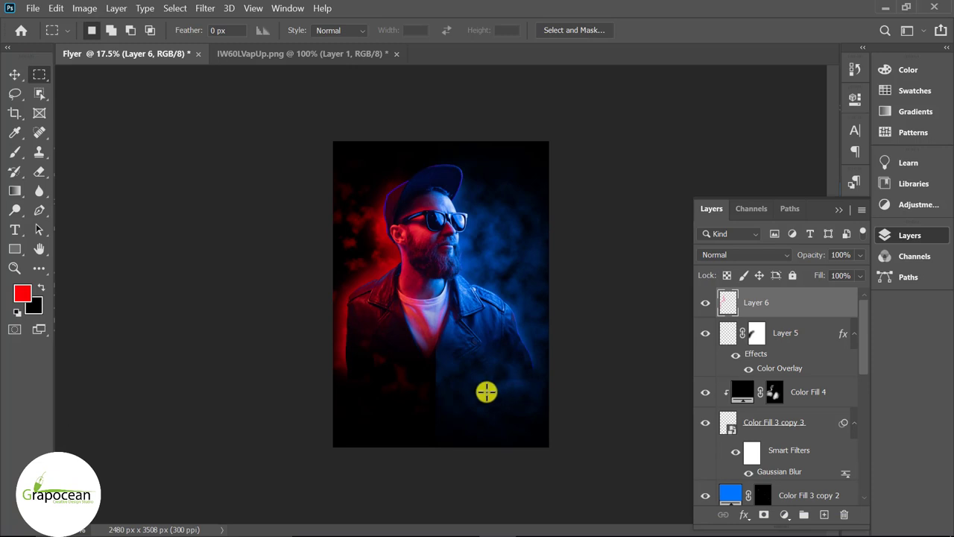
left_click(764, 514)
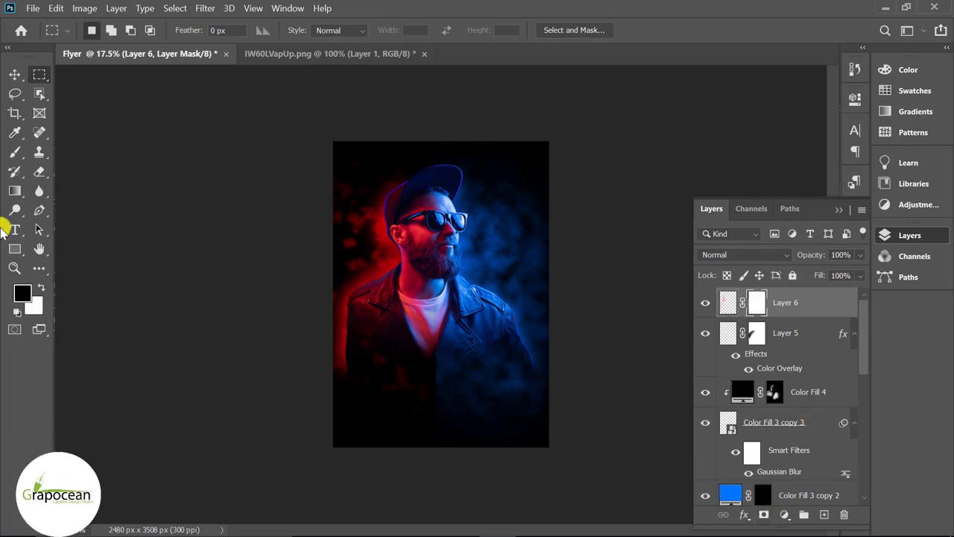
left_click(12, 155)
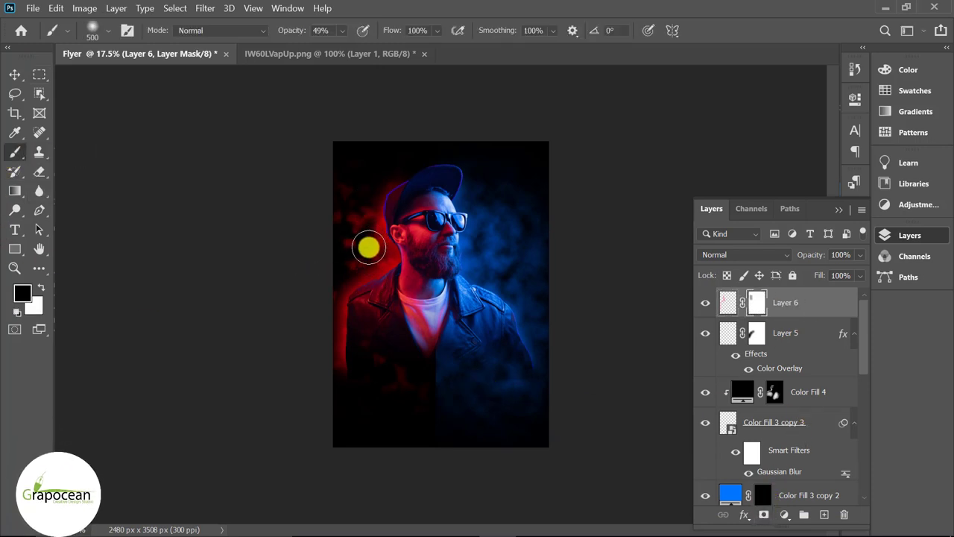
left_click_drag(375, 257, 361, 252)
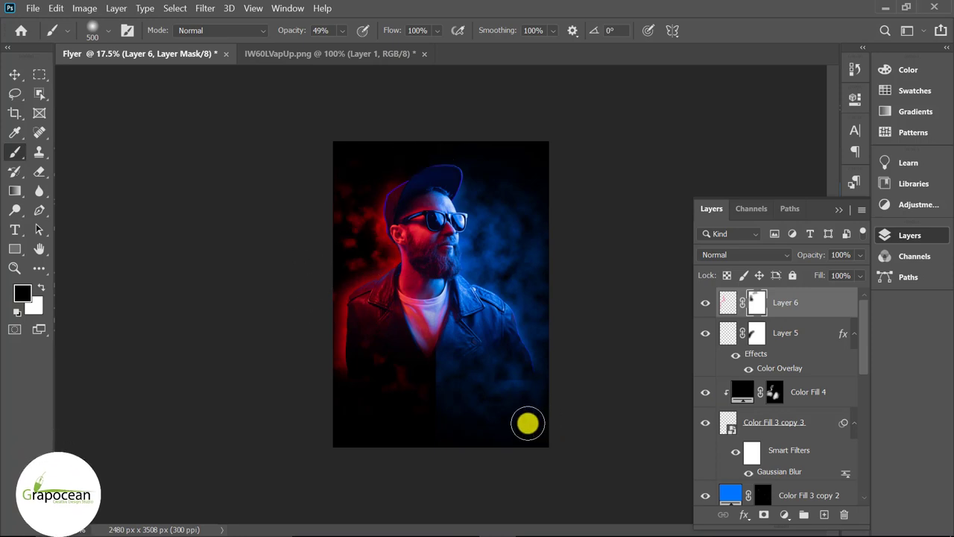
scroll(383, 385, "up", 1)
scroll(330, 366, "up", 1)
scroll(284, 355, "up", 1)
scroll(288, 333, "up", 1)
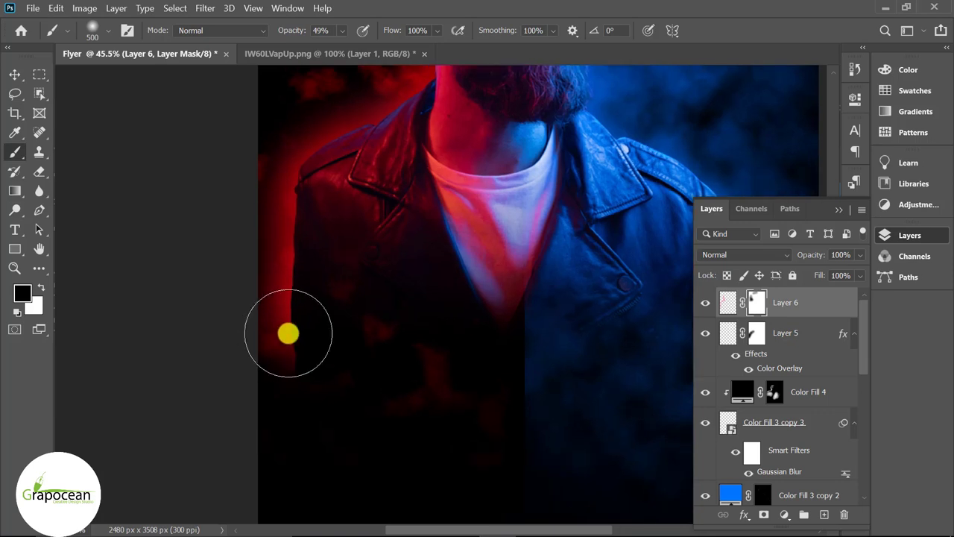
Fit the flyer on screen and add a new empty Layer 7 above Color Fill 4.
left_click(15, 72)
key("ctrl+0")
scroll(771, 485, "down", 3)
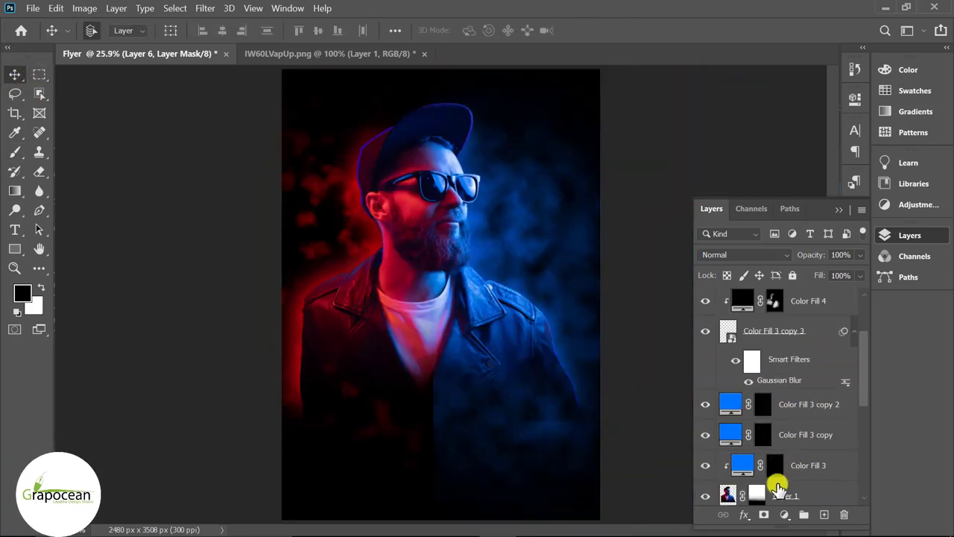
scroll(736, 484, "down", 1)
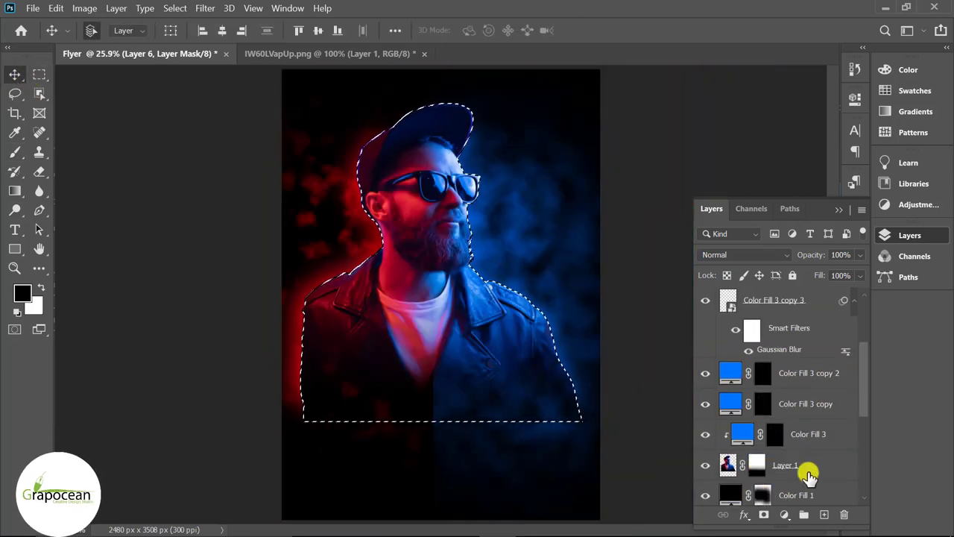
scroll(783, 364, "up", 3)
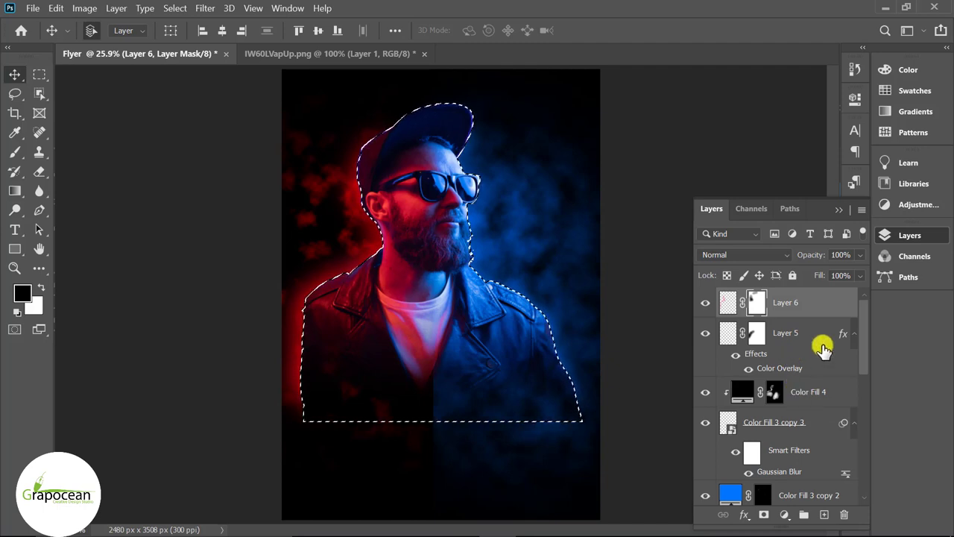
left_click(808, 391)
left_click(824, 514)
With a smaller brush, paint red glow from the neck along the shoulder edge.
scroll(326, 304, "up", 3)
scroll(325, 304, "up", 1)
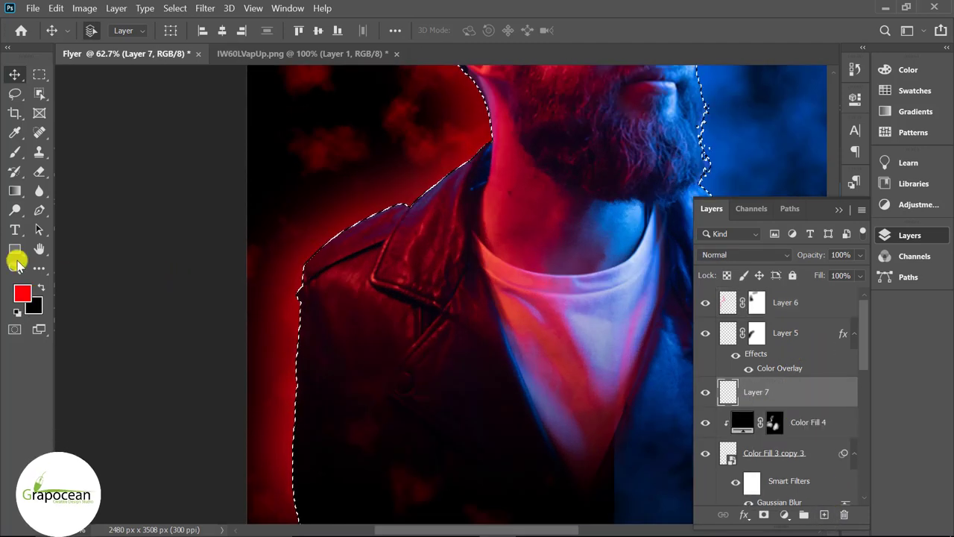
left_click(15, 151)
left_click(71, 146)
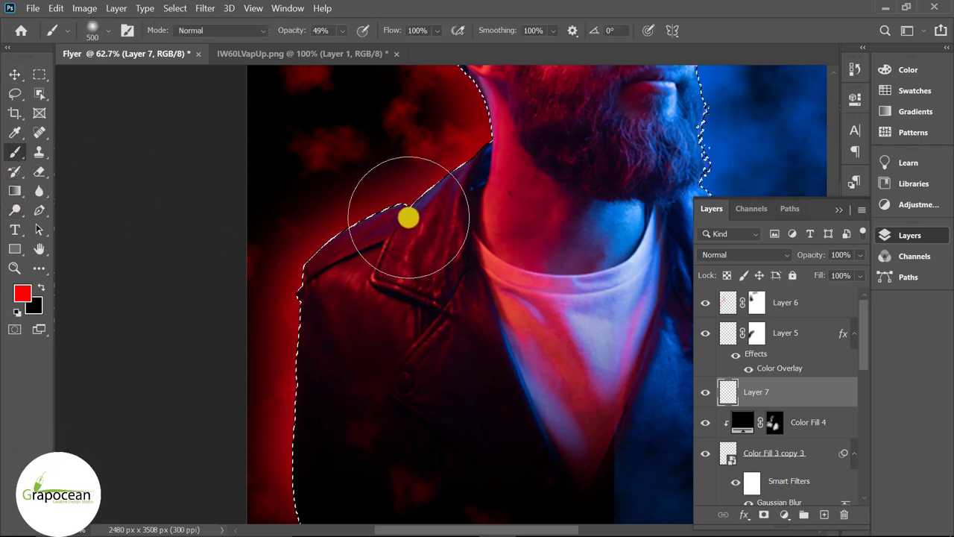
key("bracketleft")
key("bracketleft")
key("bracketleft")
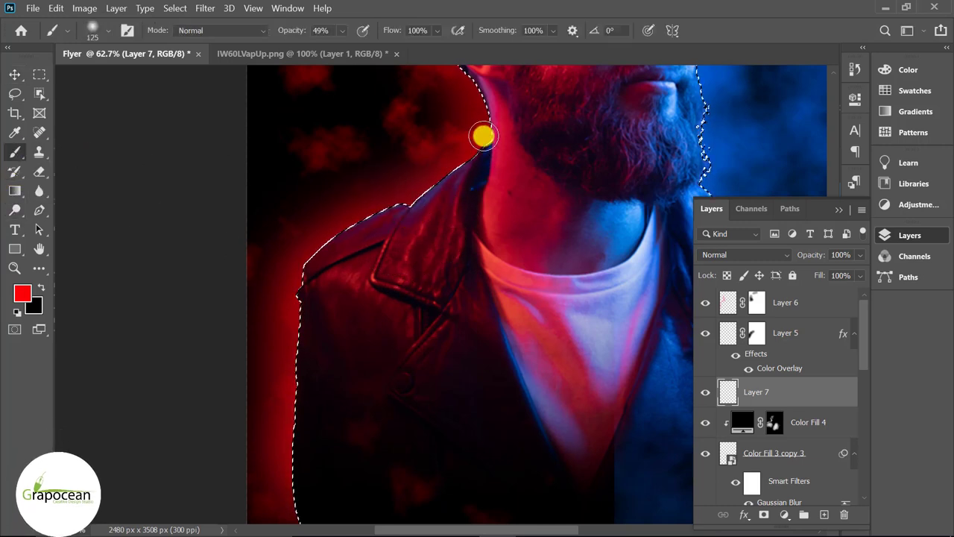
mouse_move(482, 135)
left_mouse_down()
mouse_move(394, 196)
mouse_move(378, 196)
left_mouse_up()
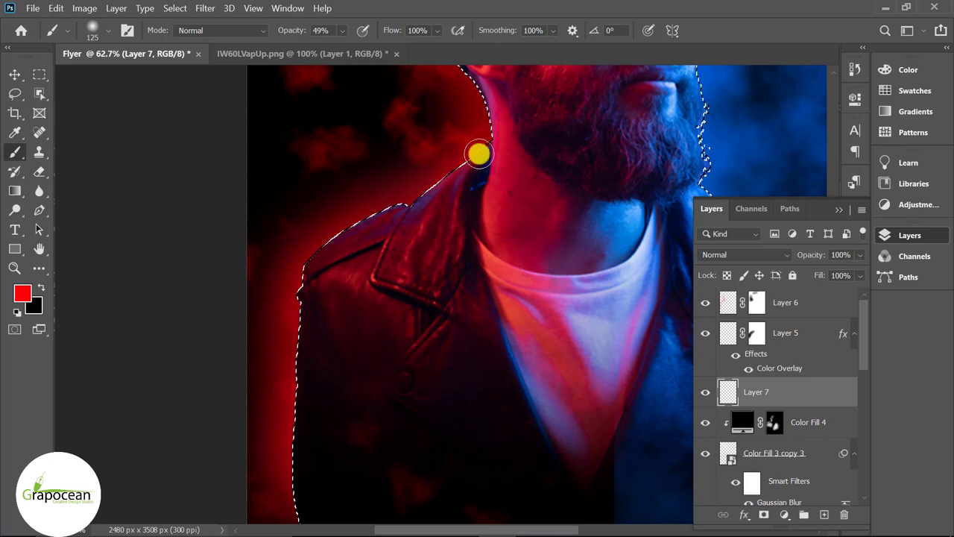
mouse_move(425, 172)
left_mouse_down()
mouse_move(398, 199)
mouse_move(365, 206)
left_mouse_up()
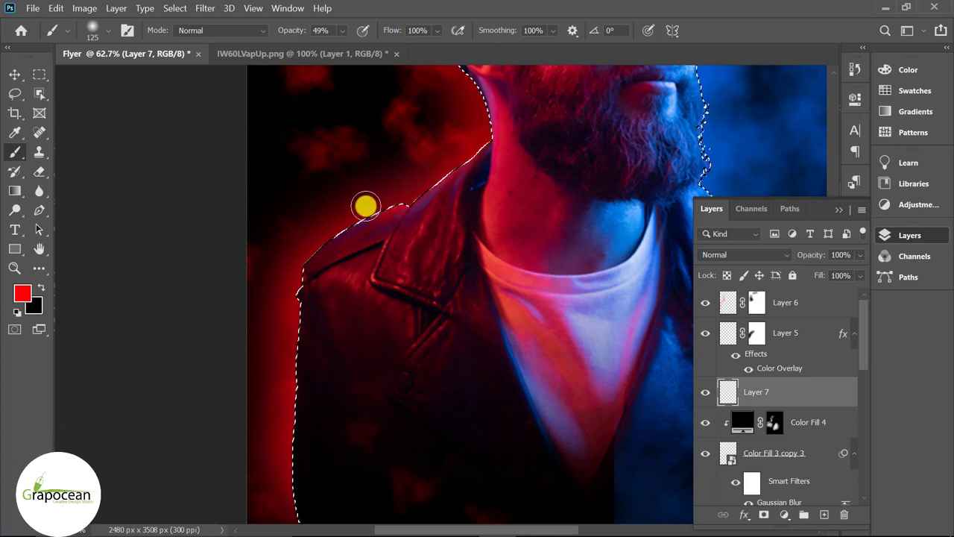
mouse_move(290, 294)
left_mouse_down()
mouse_move(279, 402)
mouse_move(323, 336)
mouse_move(325, 269)
mouse_move(317, 407)
mouse_move(369, 133)
mouse_move(305, 288)
mouse_move(322, 228)
left_mouse_up()
Paint red glow along the cap's left edge and down the face, then deselect.
scroll(521, 203, "up", 3)
scroll(507, 186, "up", 2)
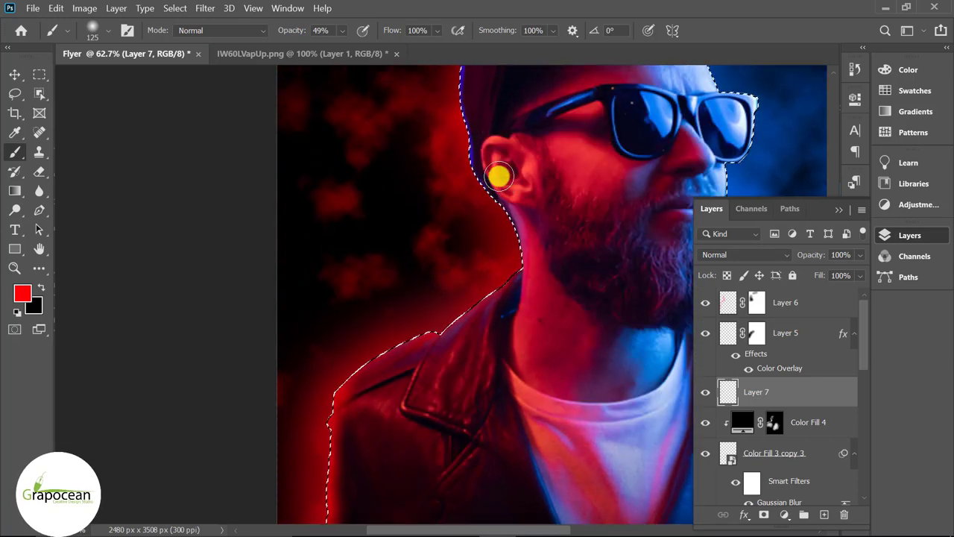
scroll(476, 170, "up", 1)
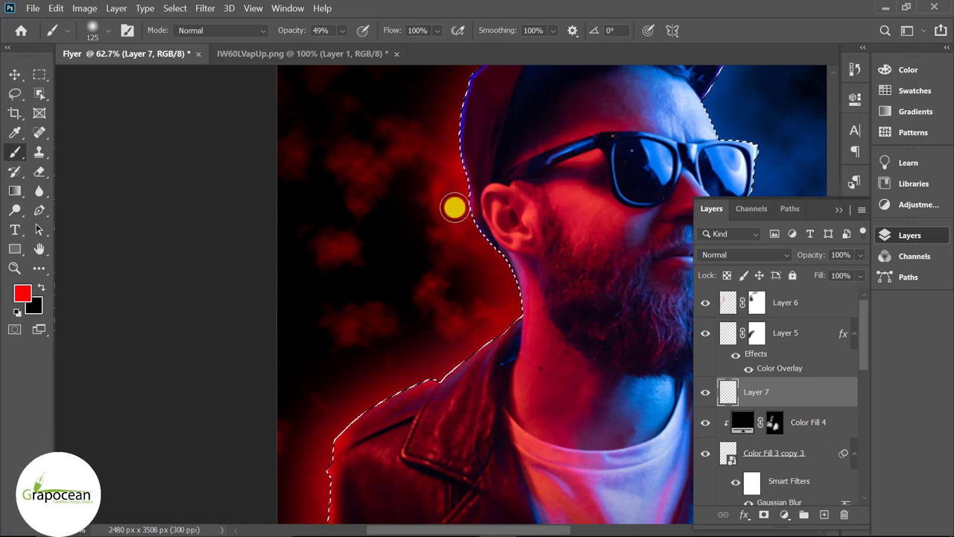
left_click_drag(442, 200, 448, 327)
mouse_move(470, 282)
left_mouse_down()
mouse_move(528, 160)
mouse_move(473, 195)
left_mouse_up()
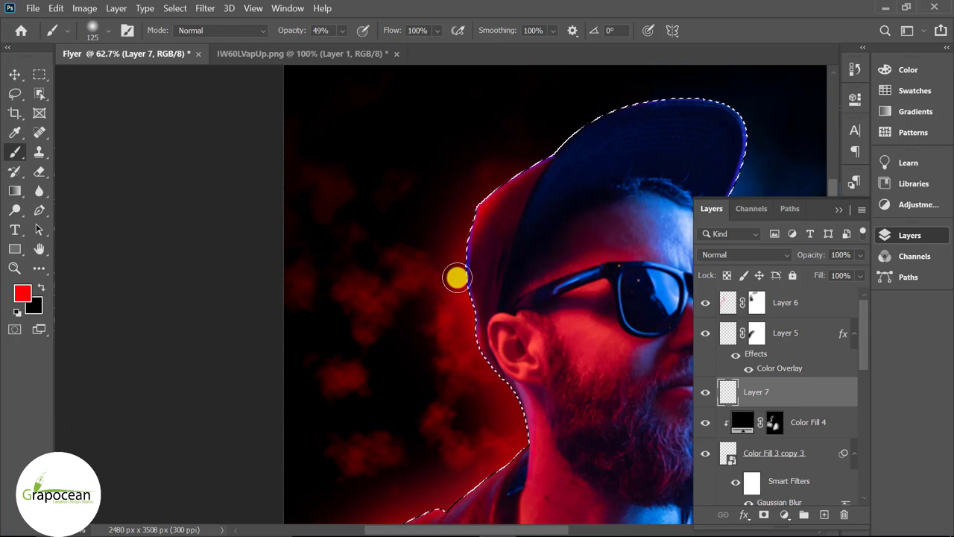
left_click_drag(457, 278, 455, 335)
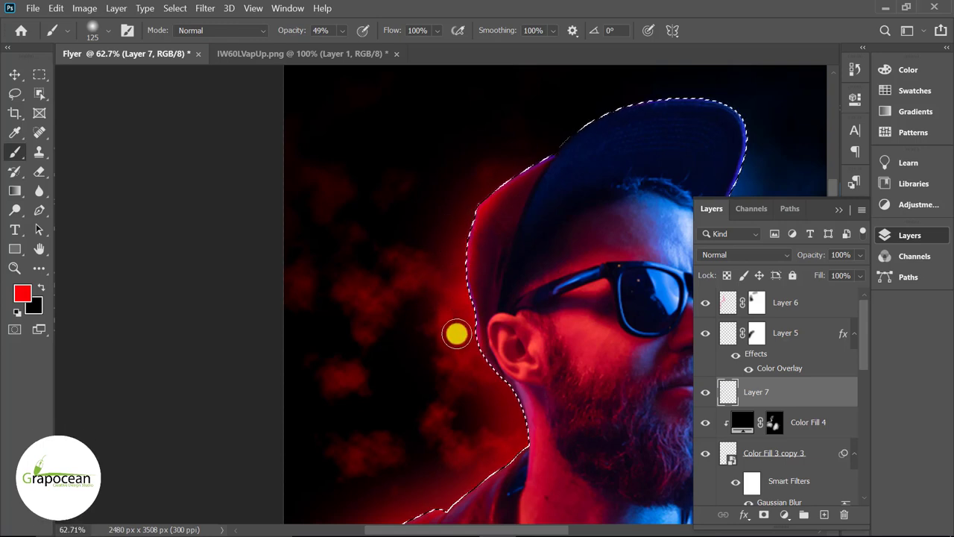
left_click(39, 74)
key("ctrl+d")
scroll(330, 398, "down", 3)
scroll(473, 443, "down", 3)
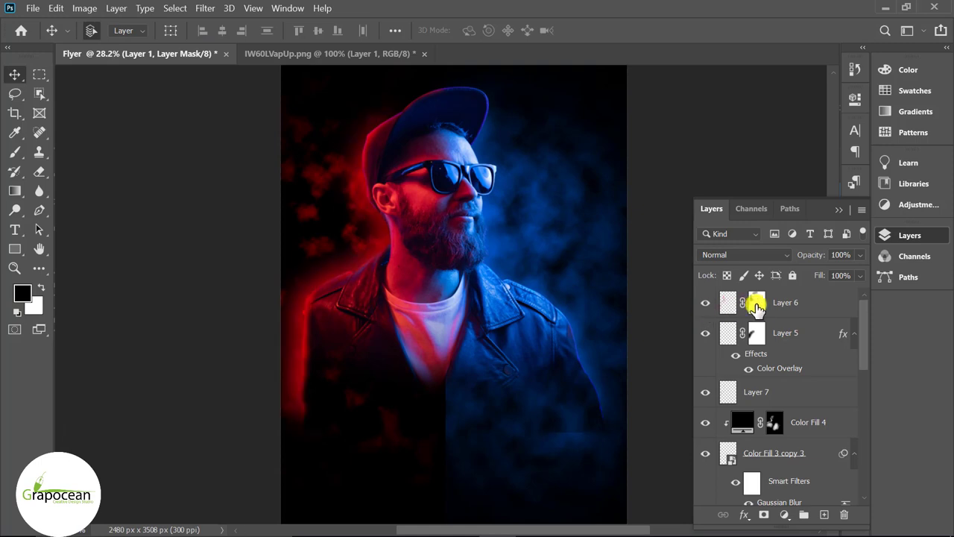
Select the Brush tool and enlarge it to 1200 px with black as foreground.
scroll(442, 449, "down", 3)
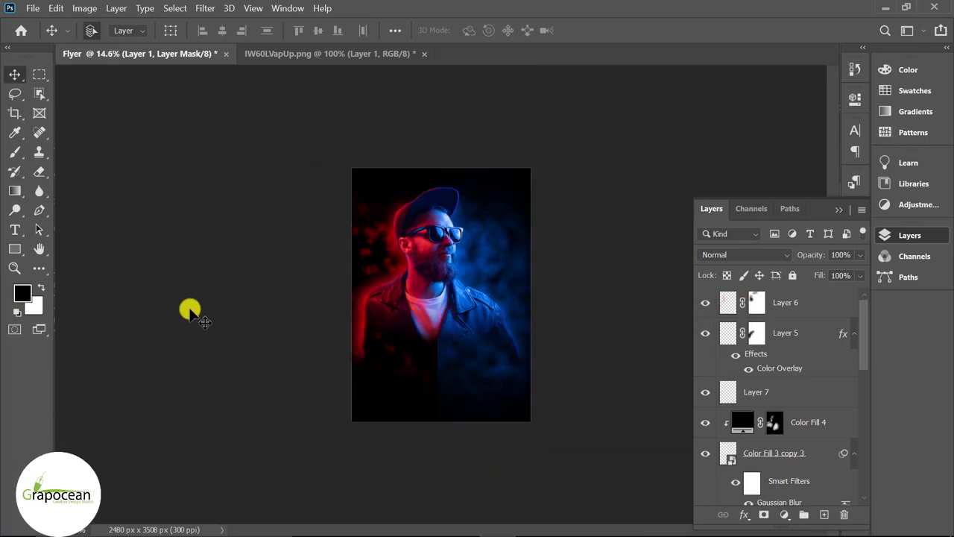
left_click(16, 153)
left_click(65, 149)
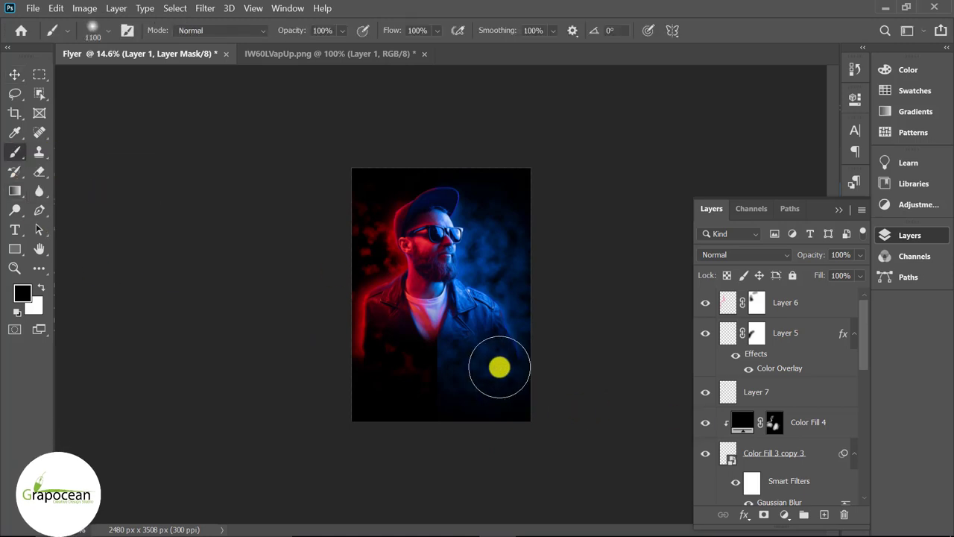
key("bracketright")
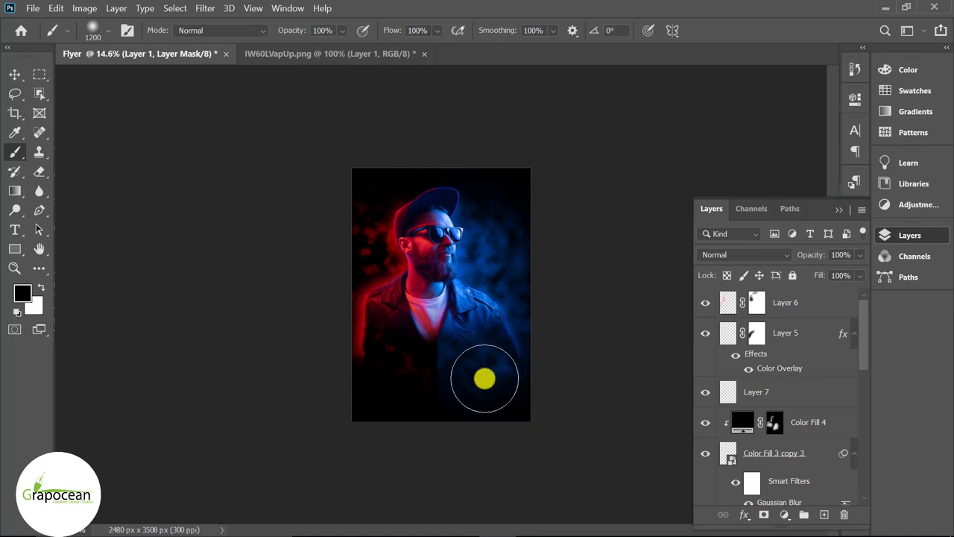
scroll(779, 444, "down", 5)
scroll(779, 445, "down", 2)
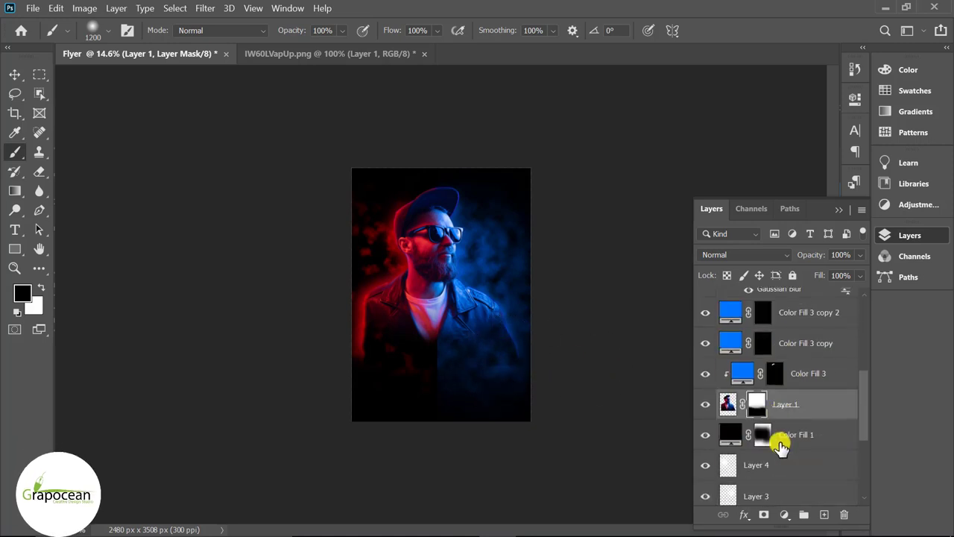
Try a new layer clipped to Layer 1, then undo the stroke and delete it.
left_click(820, 513)
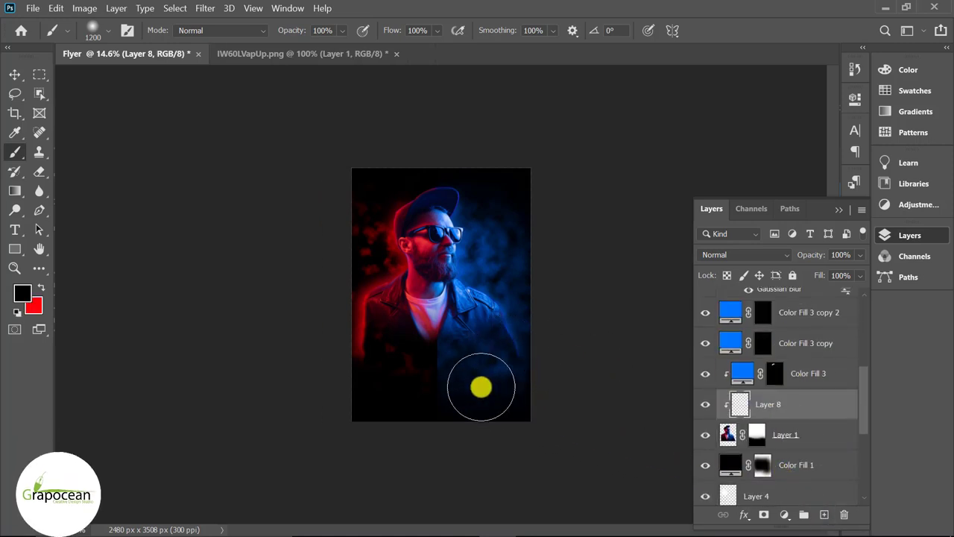
left_click_drag(498, 398, 504, 359)
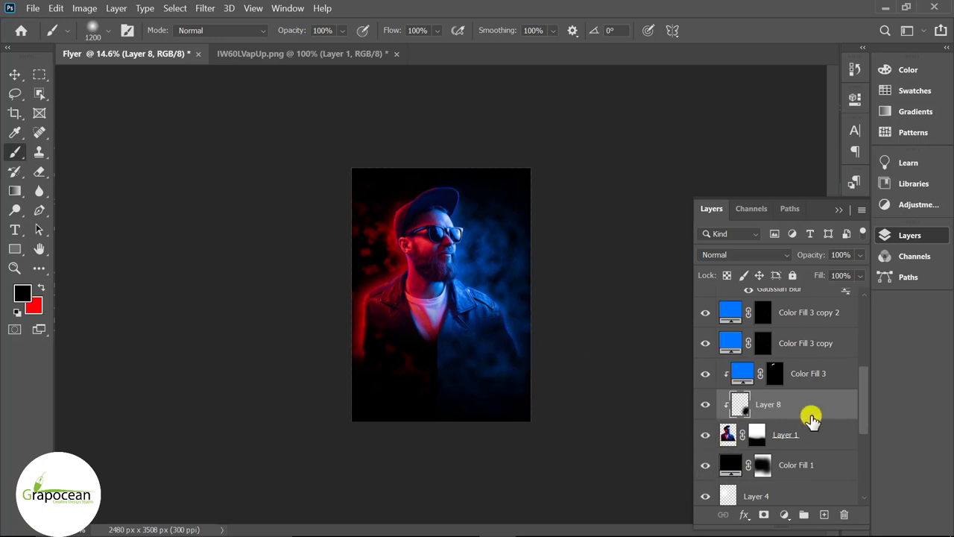
key("ctrl+z")
key("Delete")
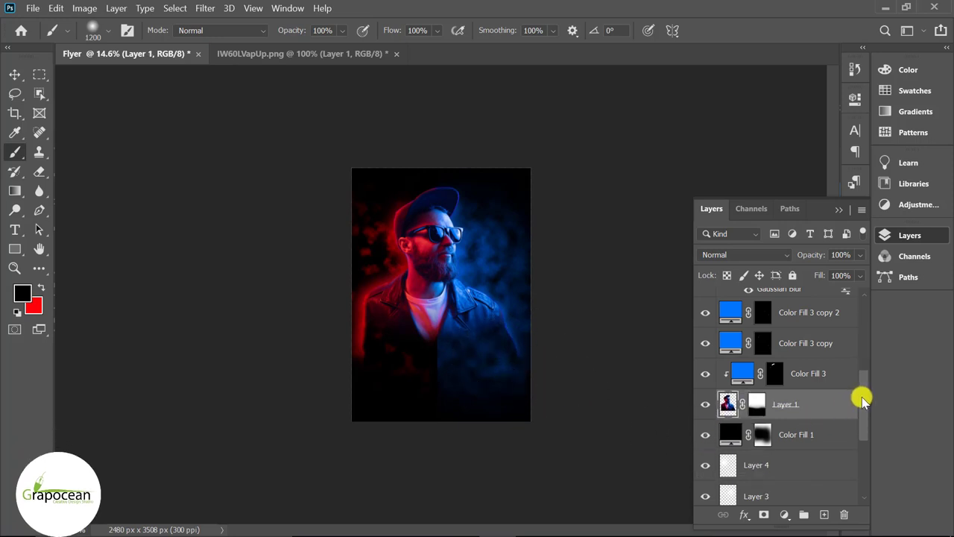
Add a new Layer 8 above Layer 6 and paint black strokes across the lower flyer.
left_click_drag(862, 396, 862, 291)
left_click(857, 300)
left_click(824, 515)
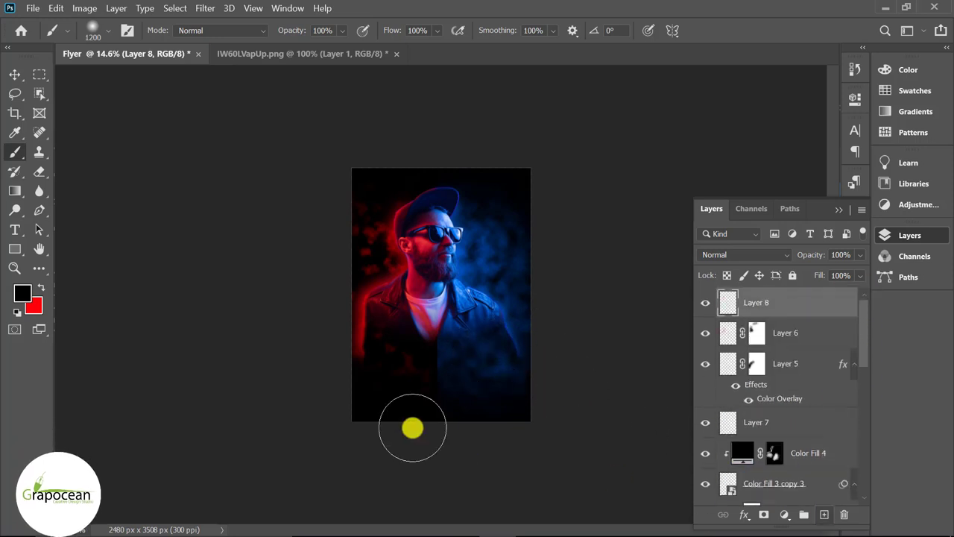
left_click_drag(397, 396, 345, 348)
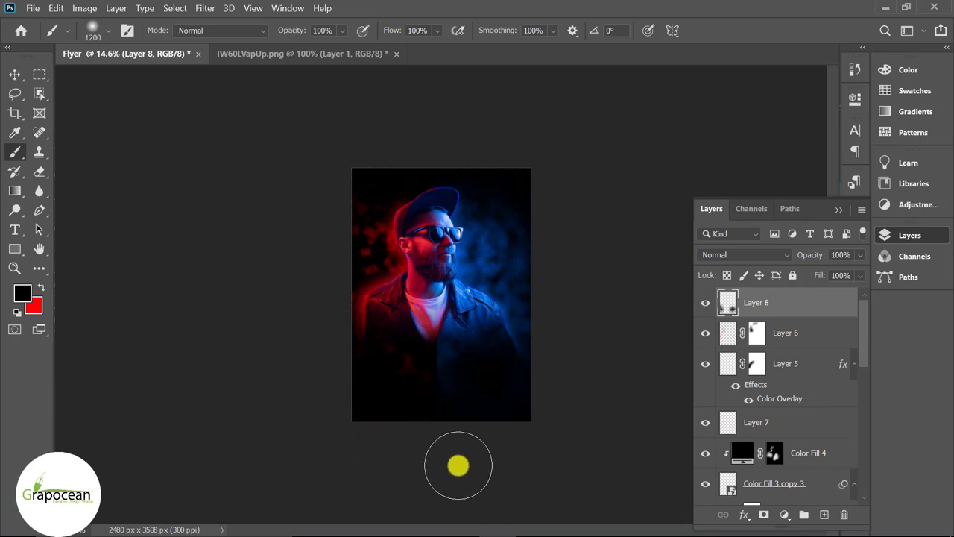
Switch to the Move tool, zoom in, and select Layer 7.
left_click(14, 75)
scroll(476, 299, "up", 3)
scroll(411, 228, "up", 2)
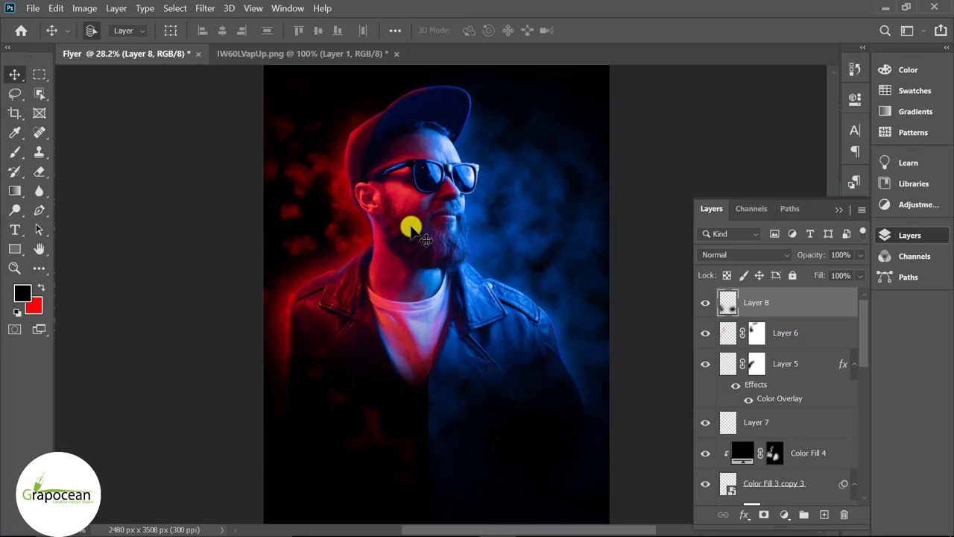
scroll(340, 196, "up", 2)
scroll(348, 192, "up", 1)
scroll(375, 230, "up", 2)
scroll(378, 234, "up", 1)
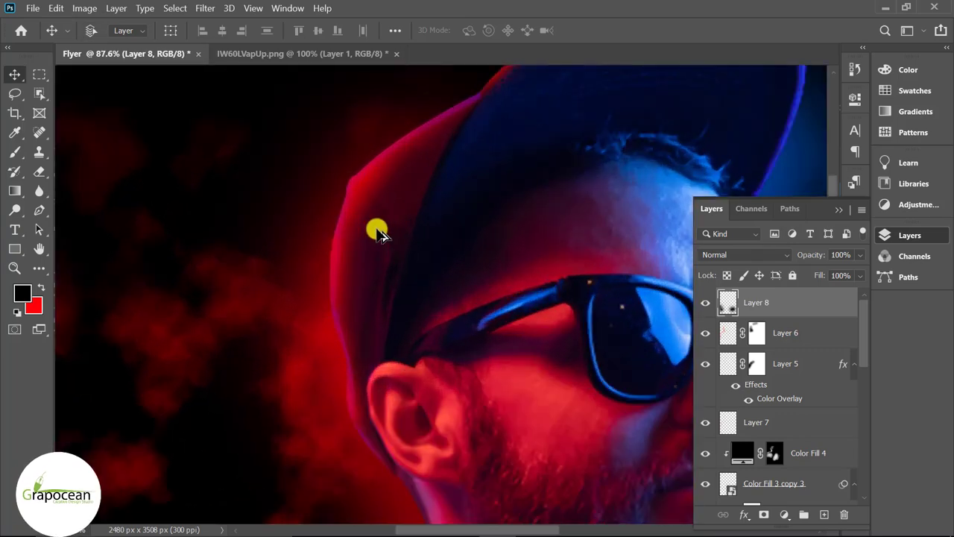
scroll(380, 233, "down", 3)
left_click(558, 256, "ctrl")
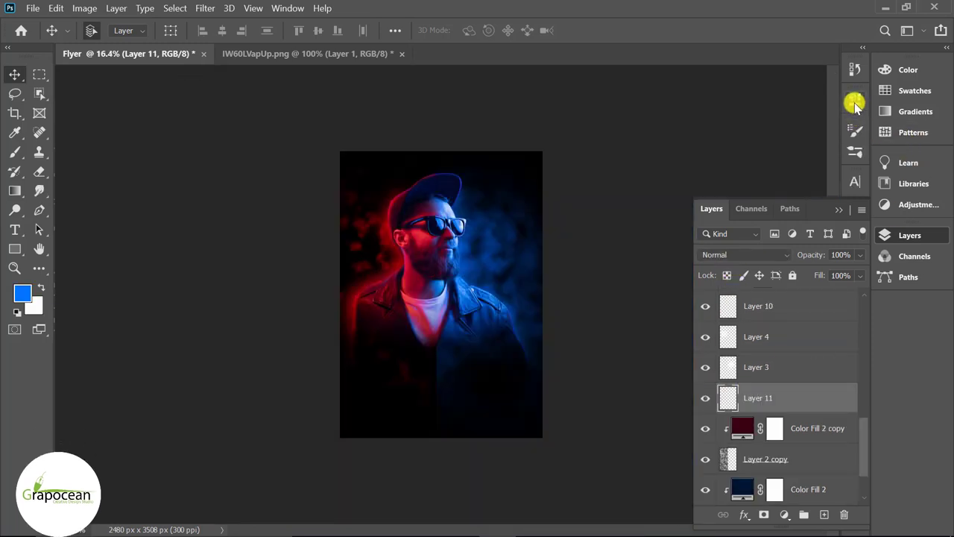
Choose the Hard Elliptical 40 brush in Brush Settings and shrink it to about 6 px.
right_click(853, 131)
left_click(852, 123)
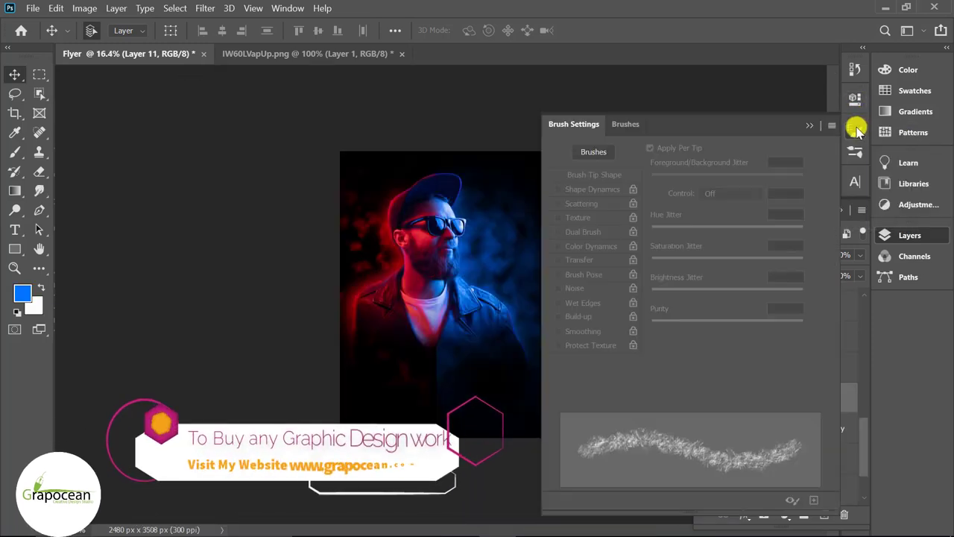
left_click(621, 123)
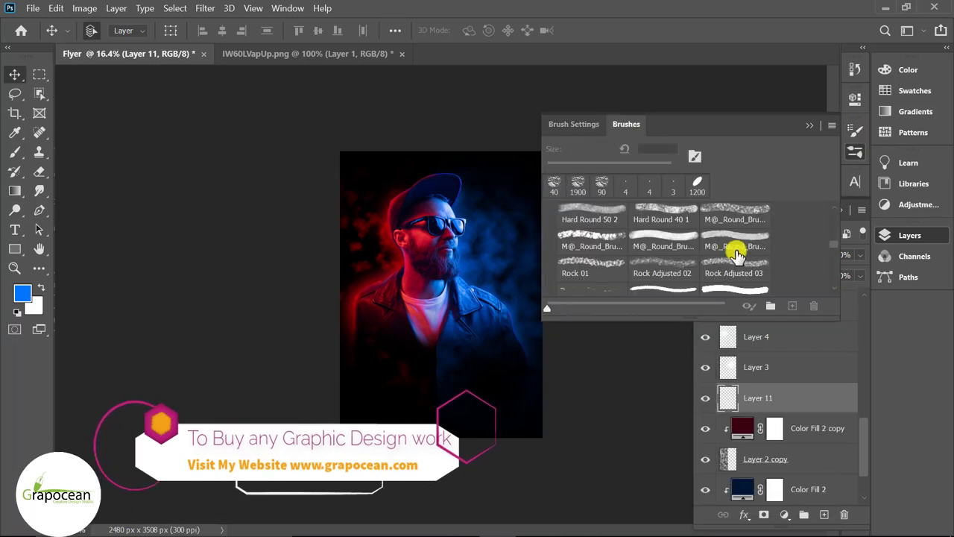
scroll(741, 265, "down", 1)
scroll(746, 272, "down", 2)
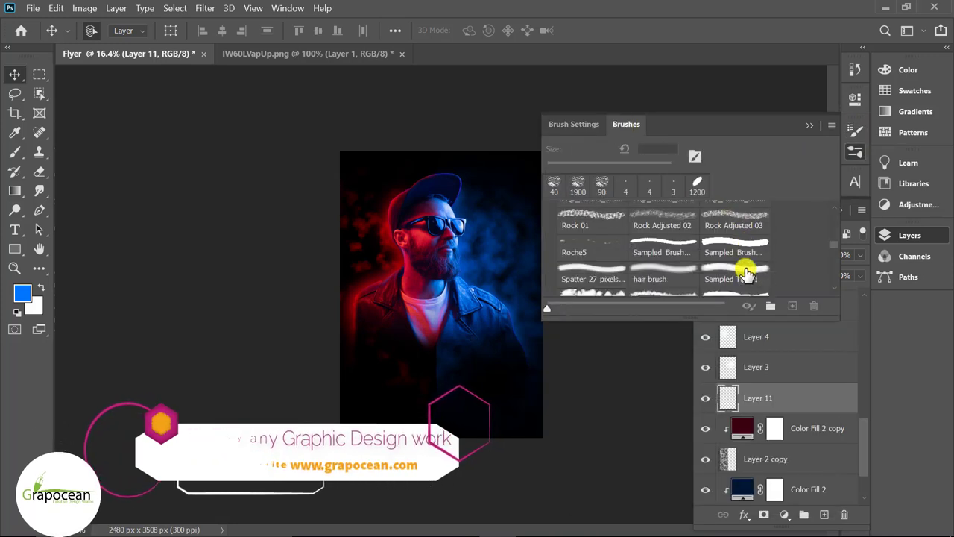
scroll(737, 268, "down", 2)
left_click(600, 215)
left_click(727, 272)
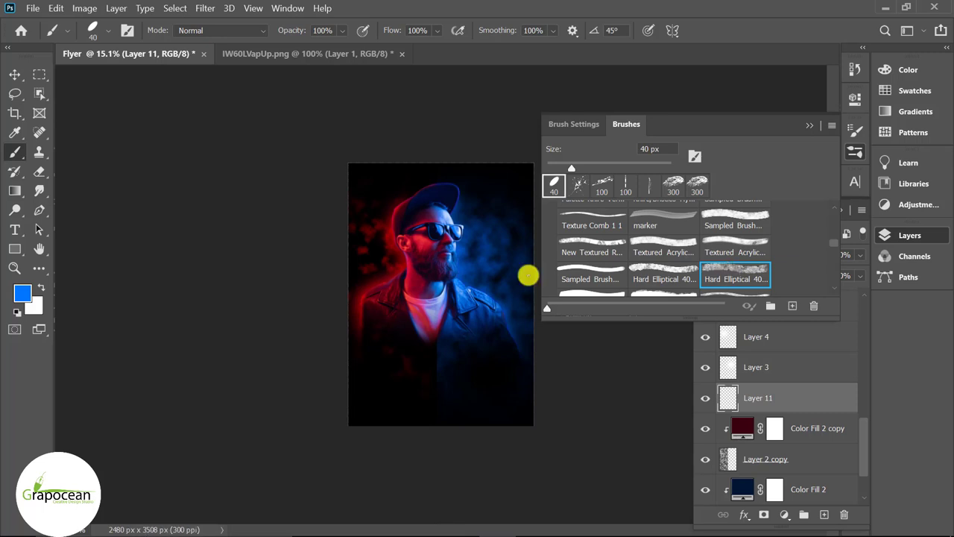
left_click_drag(571, 164, 550, 168)
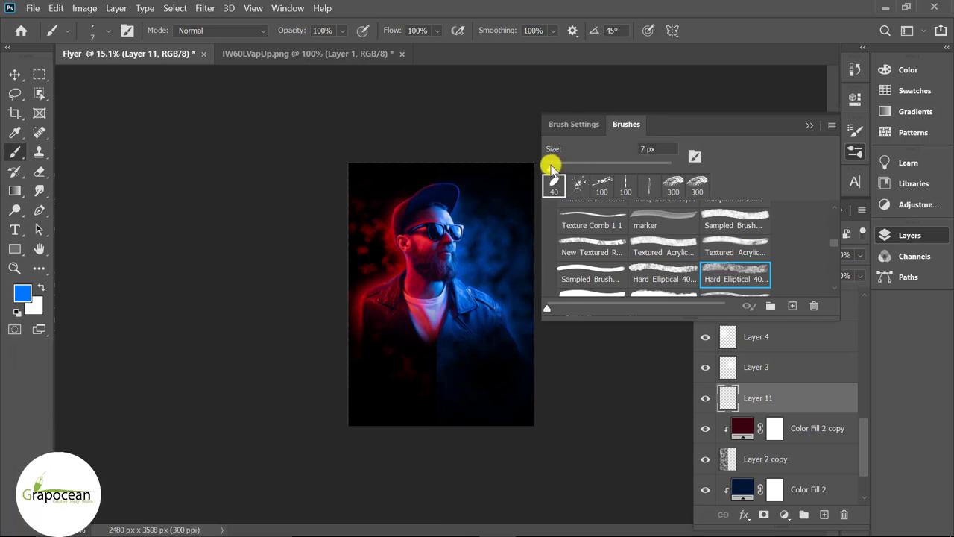
Close the brush presets and zoom in on the area beside the man's face.
left_click(571, 260)
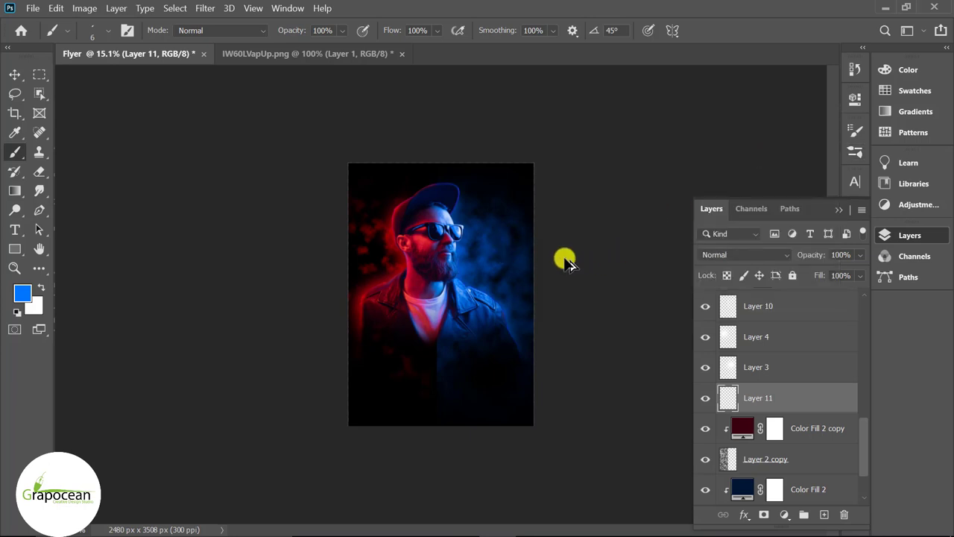
scroll(464, 126, "up", 1)
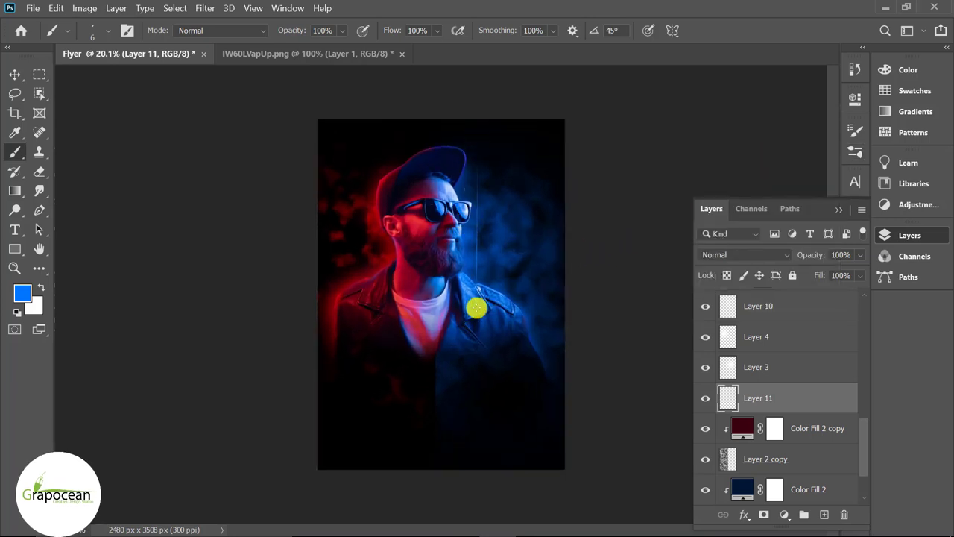
scroll(476, 307, "up", 2)
scroll(509, 313, "up", 1)
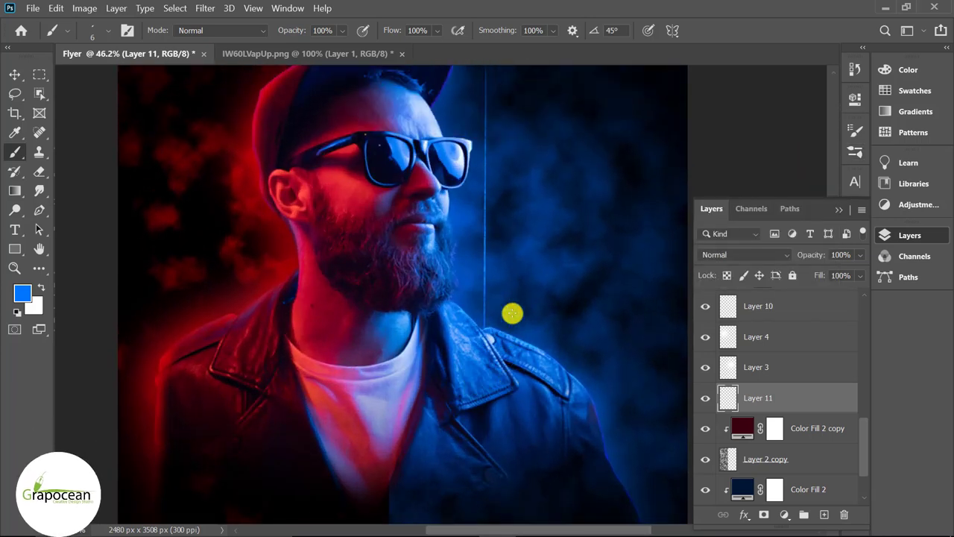
scroll(507, 142, "down", 2)
scroll(481, 261, "up", 2)
scroll(488, 261, "up", 3)
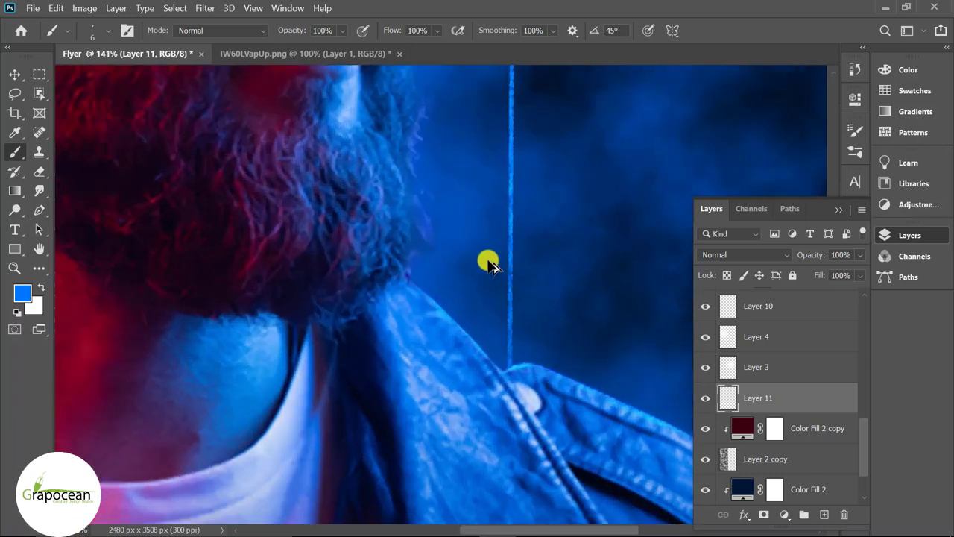
scroll(510, 260, "up", 2)
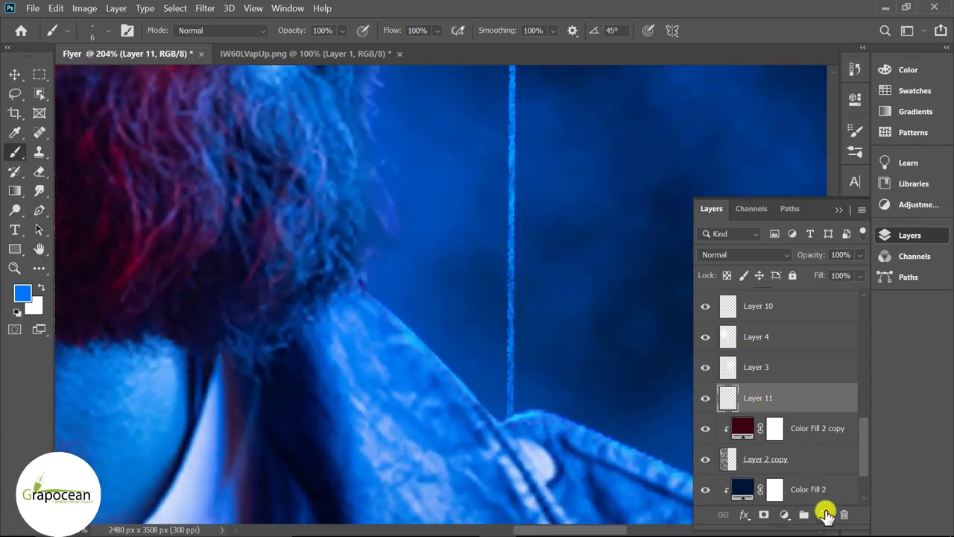
Duplicate the light-line Layer 11 into Layer 11 copy.
key("v")
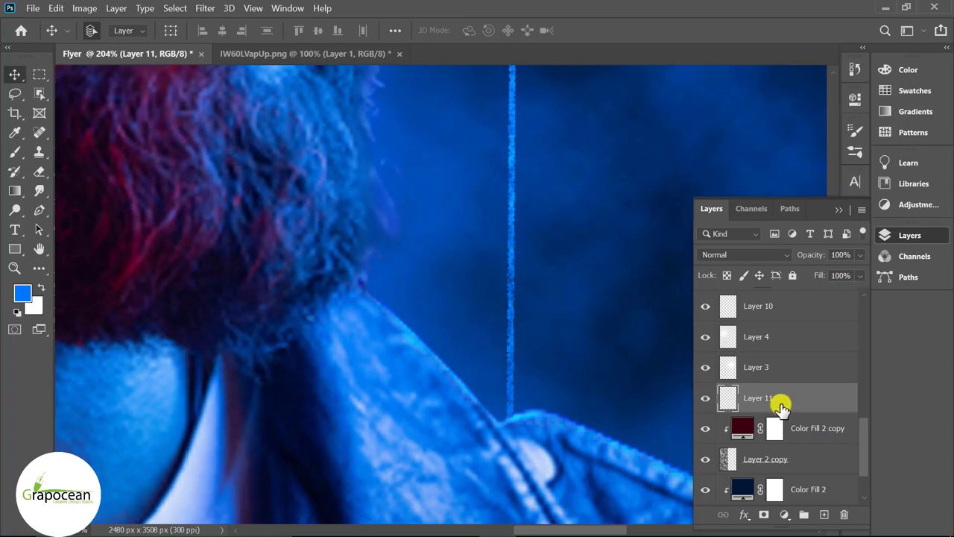
key("ctrl+j")
scroll(513, 317, "down", 3)
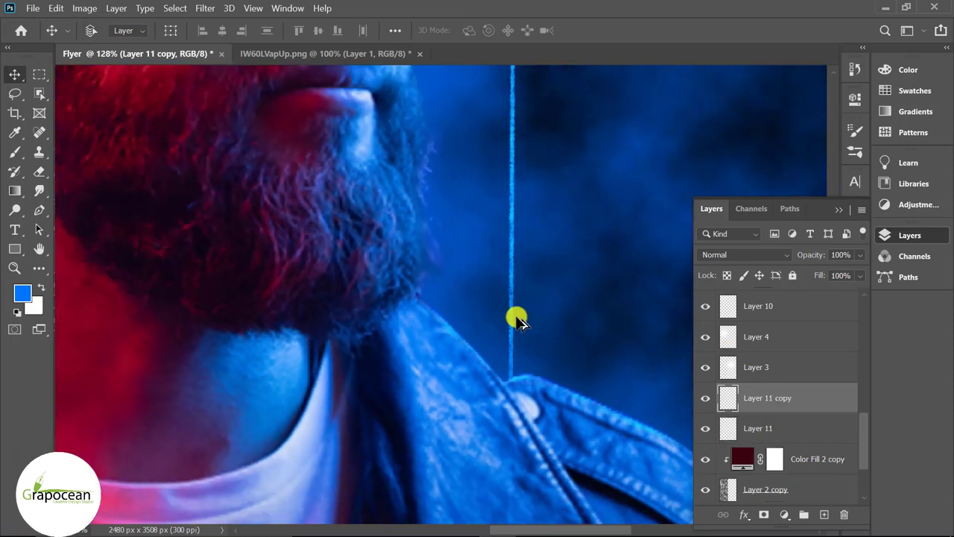
scroll(538, 320, "down", 1)
scroll(735, 390, "up", 5)
scroll(731, 390, "down", 3)
scroll(736, 392, "down", 2)
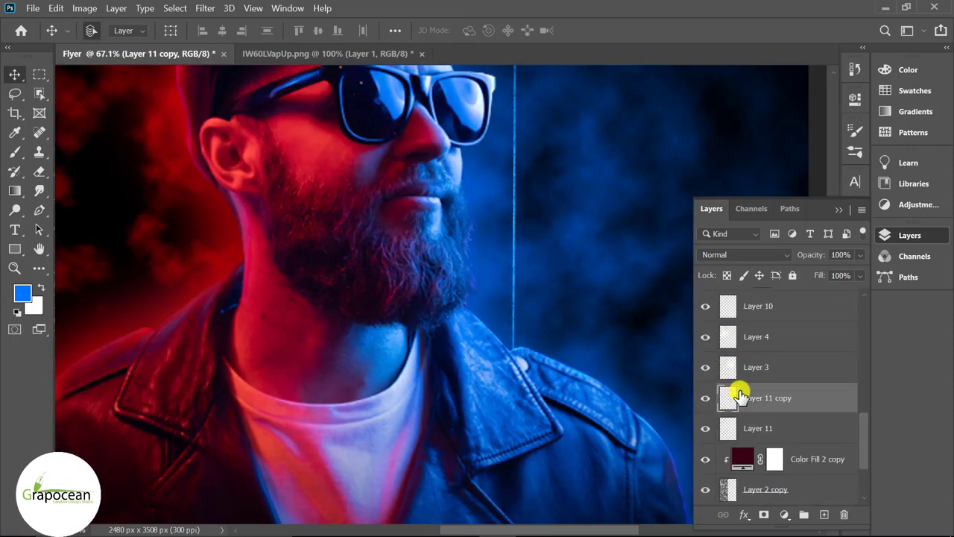
Apply a 2.8-pixel Gaussian Blur to the original Layer 11.
left_click(755, 427)
scroll(522, 303, "up", 3)
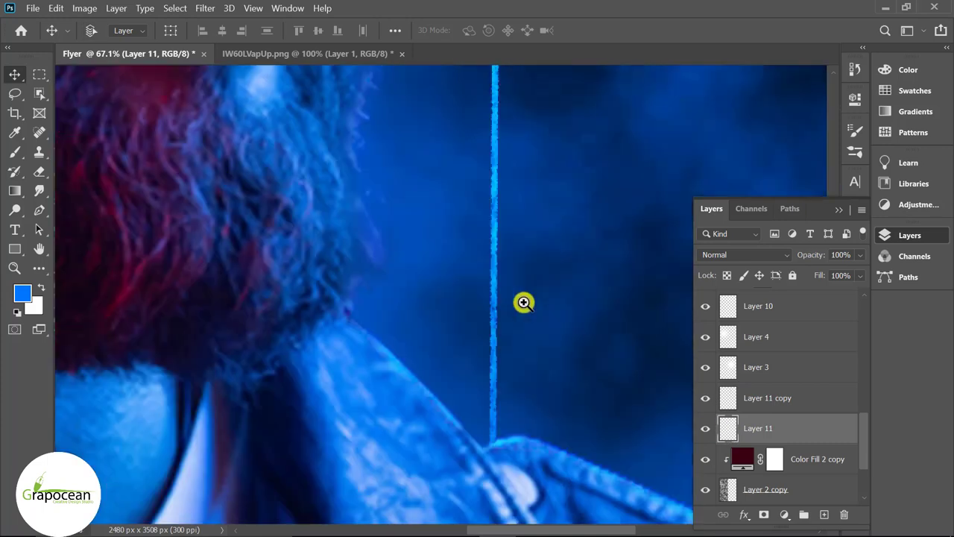
scroll(485, 291, "up", 2)
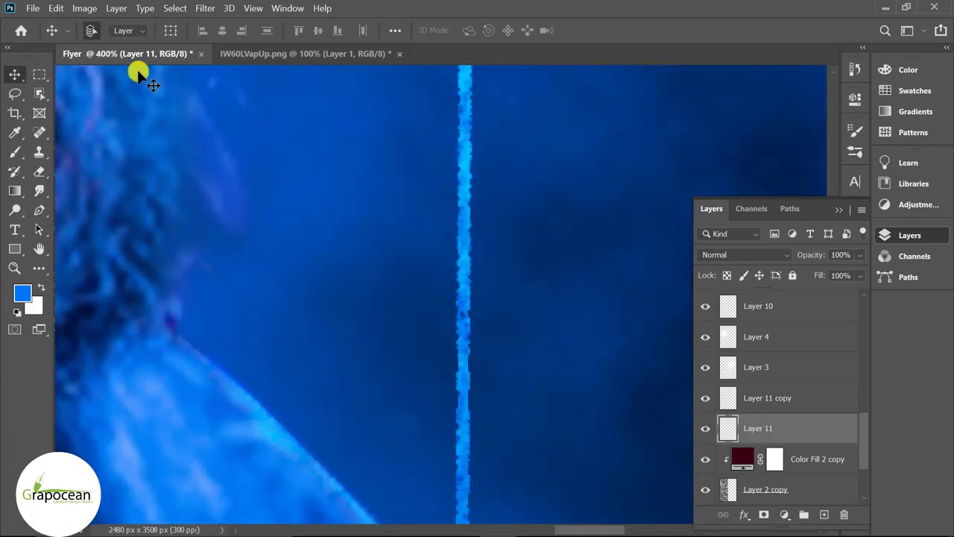
left_click(206, 9)
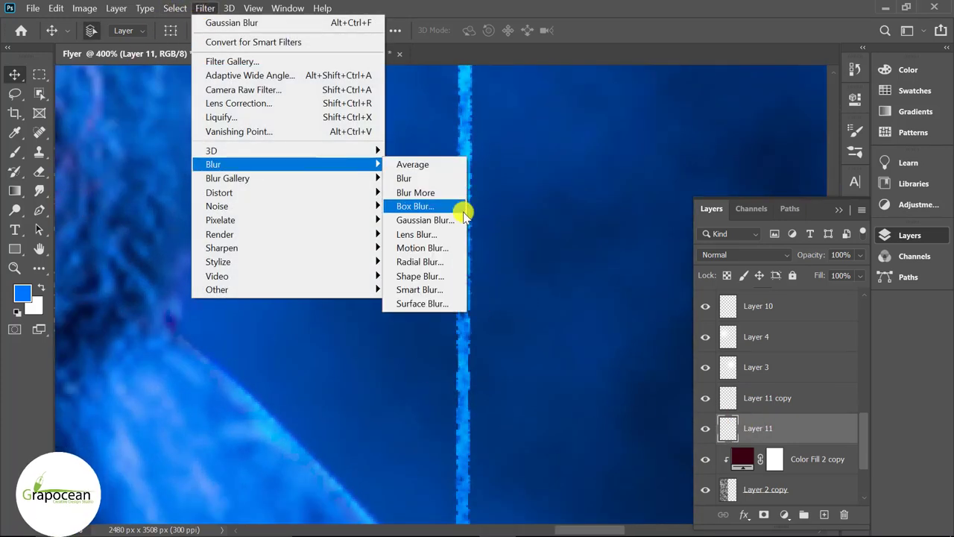
left_click(465, 222)
left_click_drag(535, 396, 529, 399)
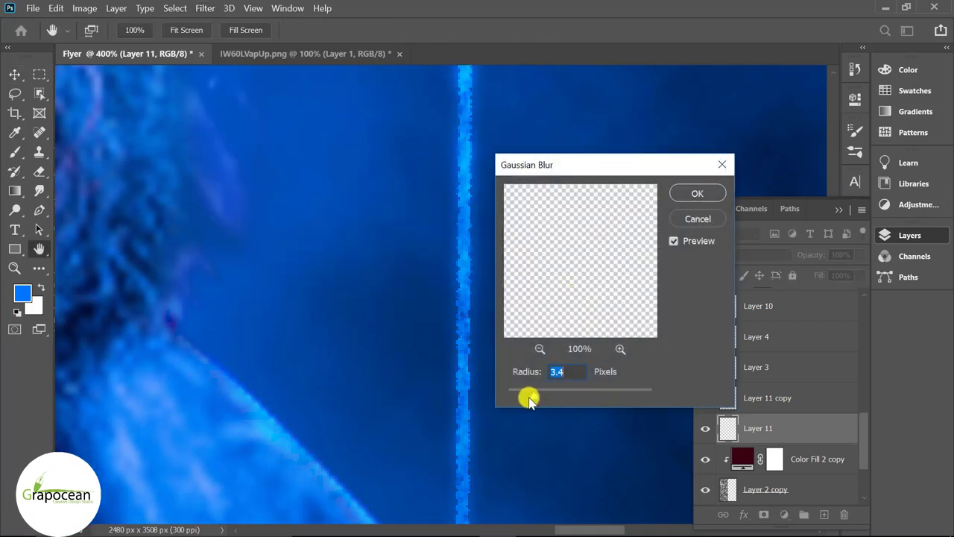
left_click(698, 194)
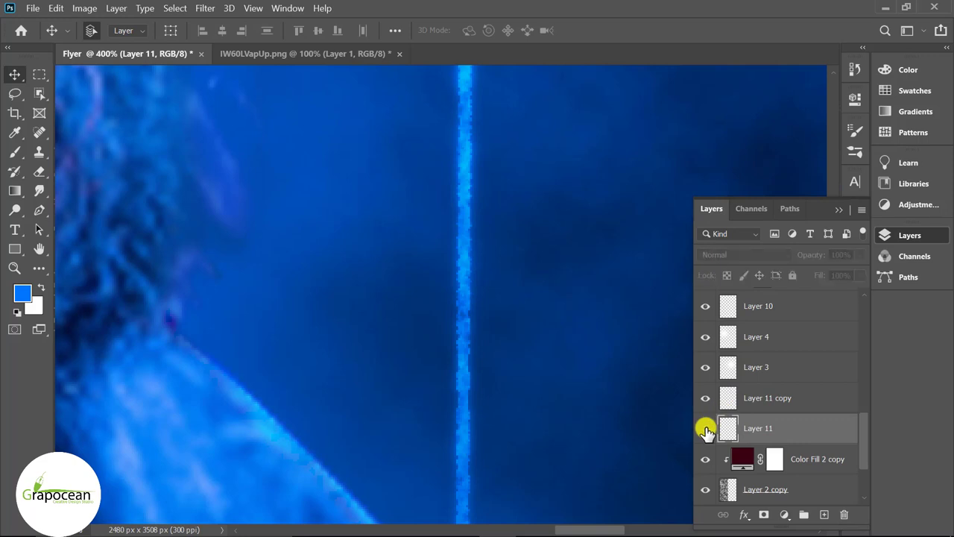
Compare the layers by toggling visibility, then set Layer 11 copy to Exclusion blending.
left_click(705, 428)
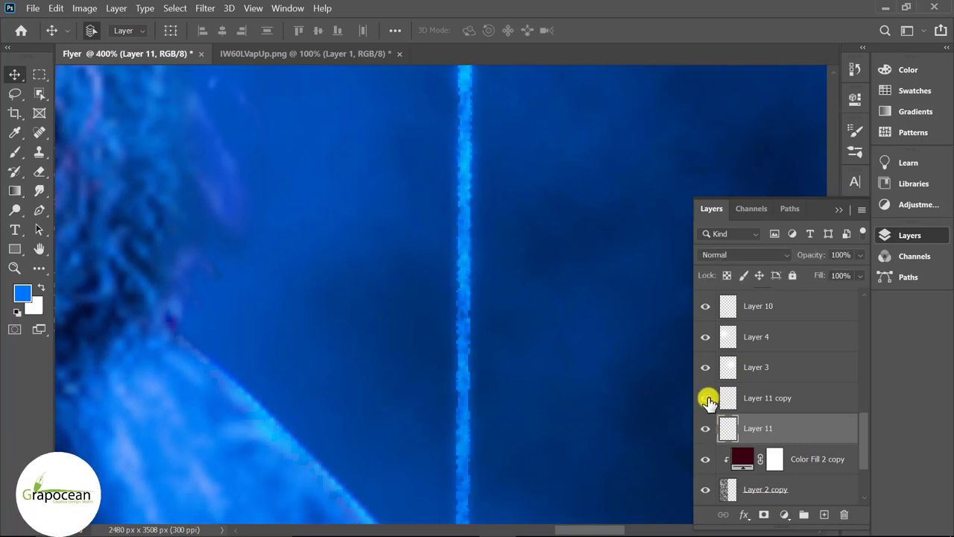
left_click(705, 398)
left_click(705, 397)
left_click(705, 397)
left_click(705, 397)
left_click(705, 397)
left_click(779, 398)
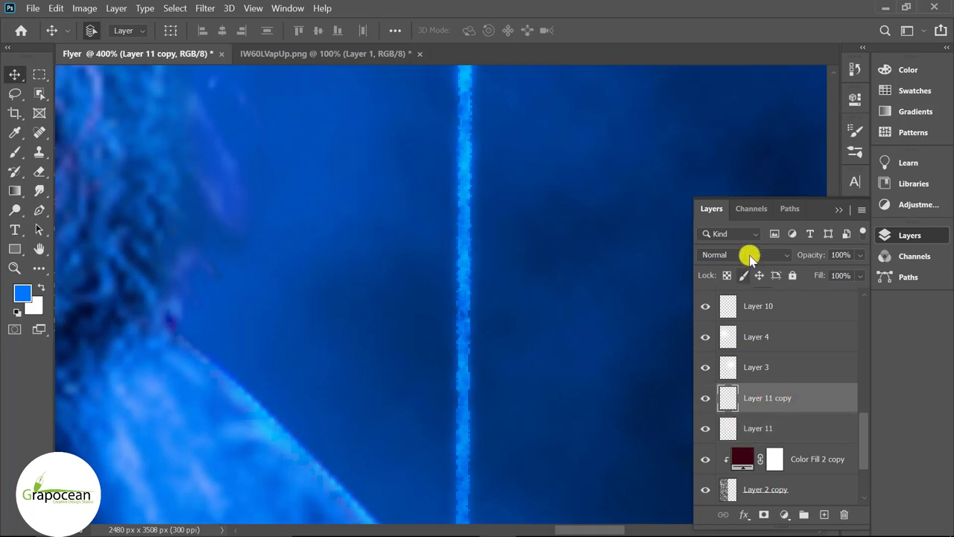
left_click(744, 255)
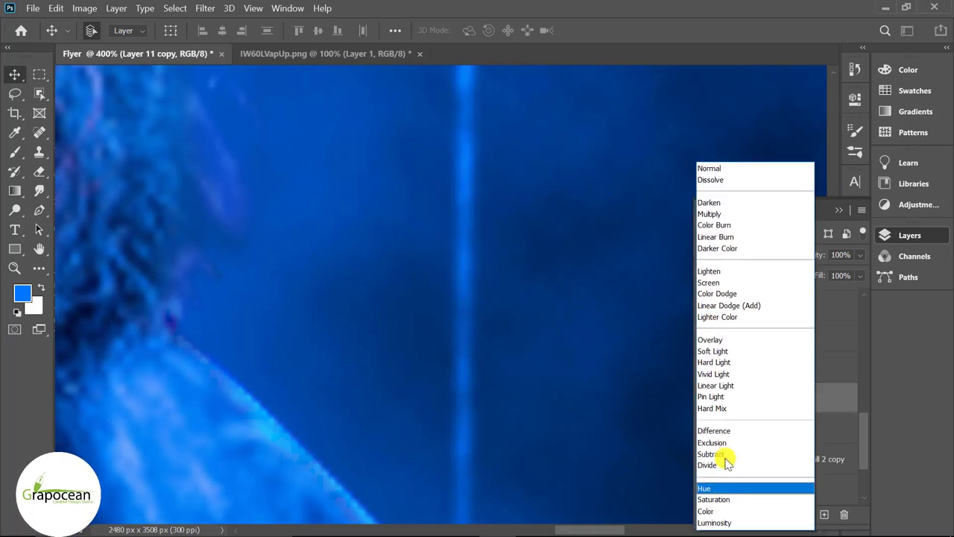
left_click(724, 445)
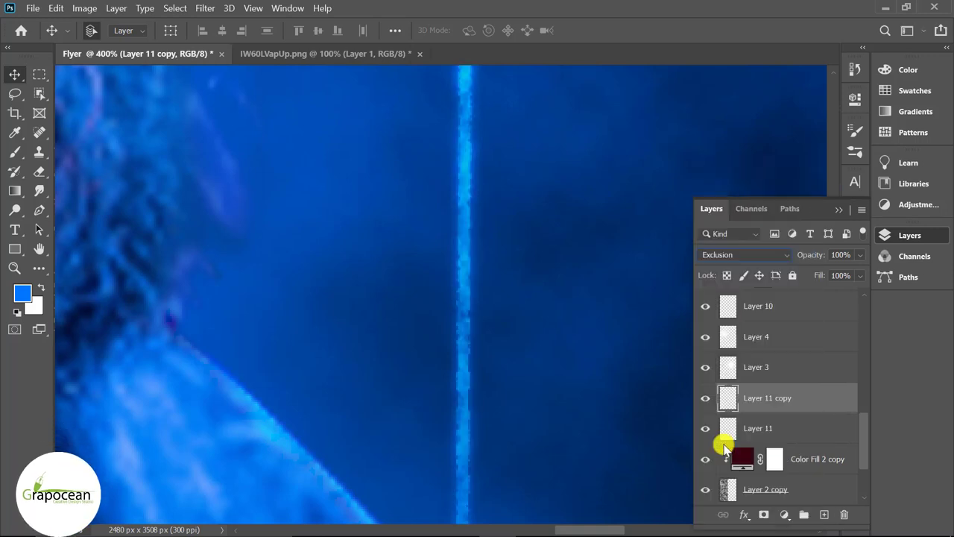
key("ctrl+0")
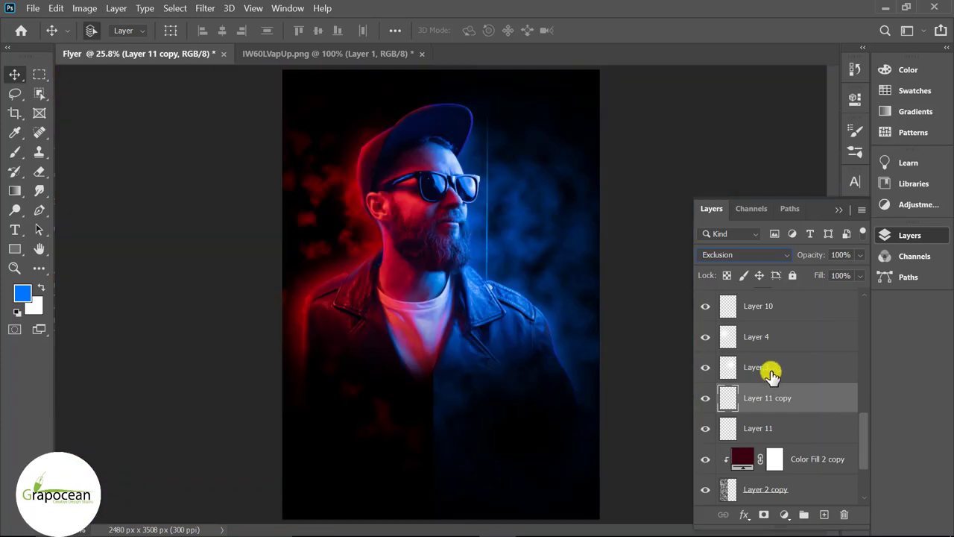
Duplicate the line into Layer 11 copy 2, set it to Screen, and add a layer mask.
key("ctrl+j")
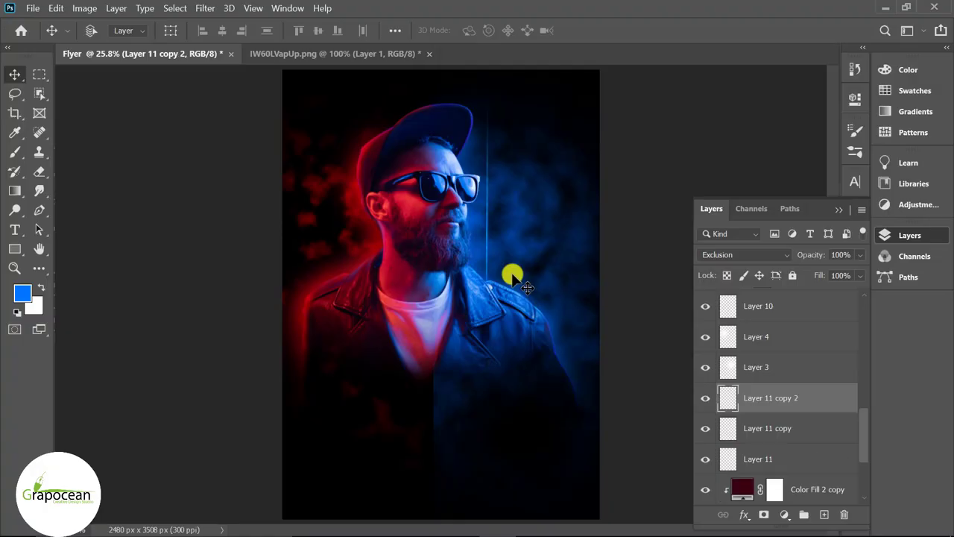
scroll(522, 283, "up", 3)
scroll(521, 283, "up", 3)
scroll(588, 288, "up", 2)
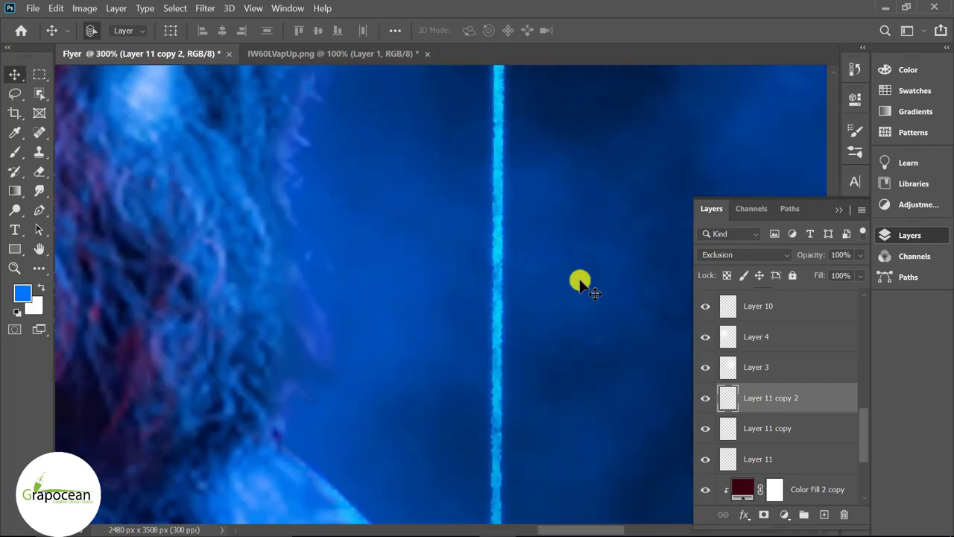
left_click(741, 254)
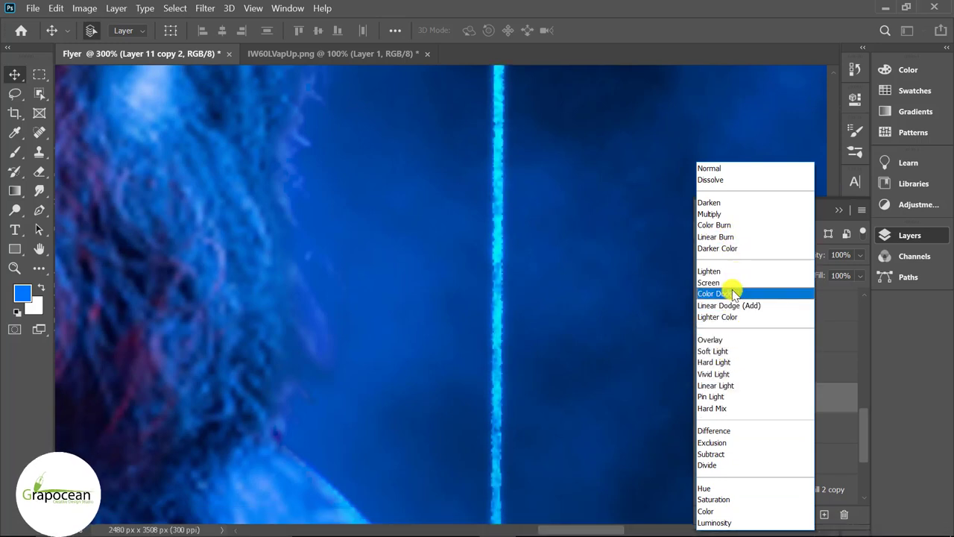
left_click(734, 284)
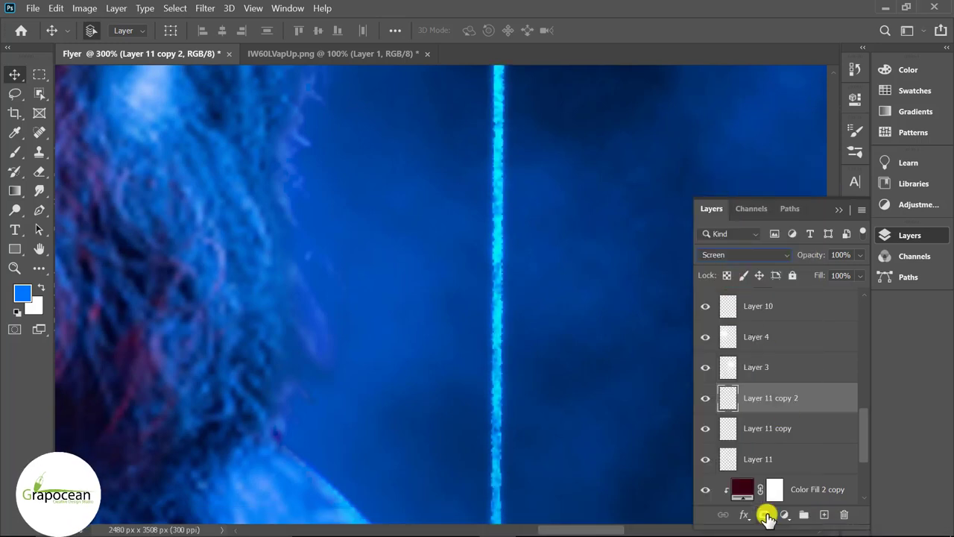
left_click(766, 514)
Select the Brush tool with the Soft Round preset at 125 px.
scroll(601, 372, "down", 2)
scroll(601, 373, "down", 3)
scroll(601, 373, "down", 2)
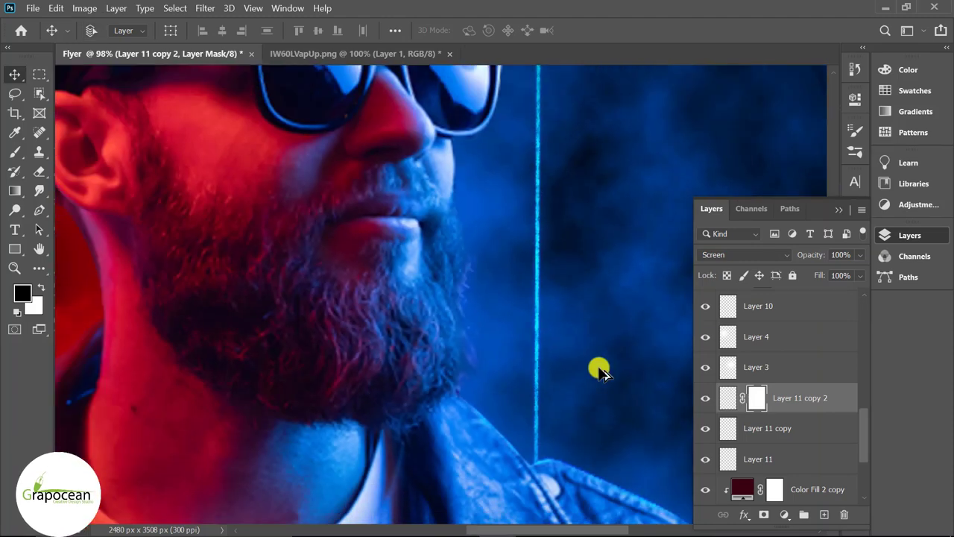
scroll(600, 370, "down", 2)
left_click(20, 154)
left_click(82, 151)
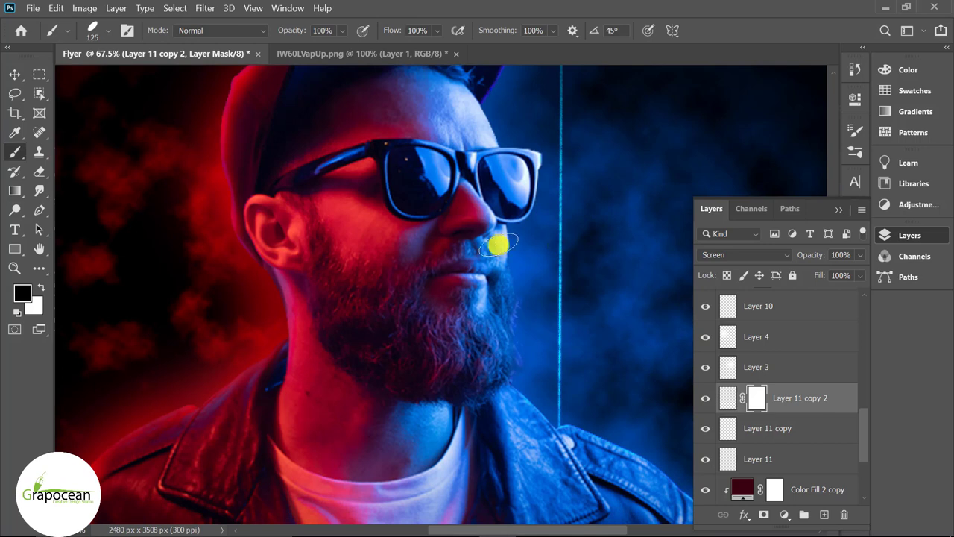
left_click(117, 27)
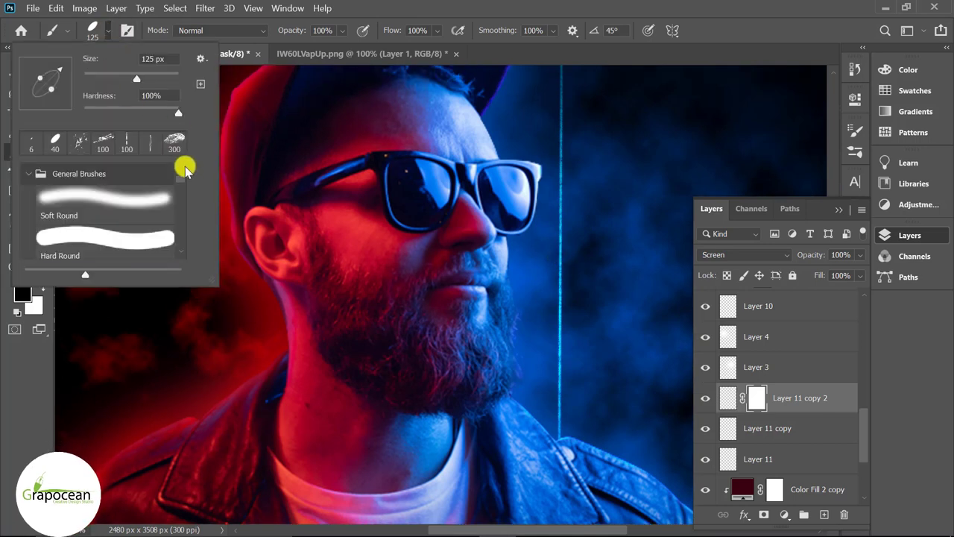
left_click(104, 200)
left_click(564, 152)
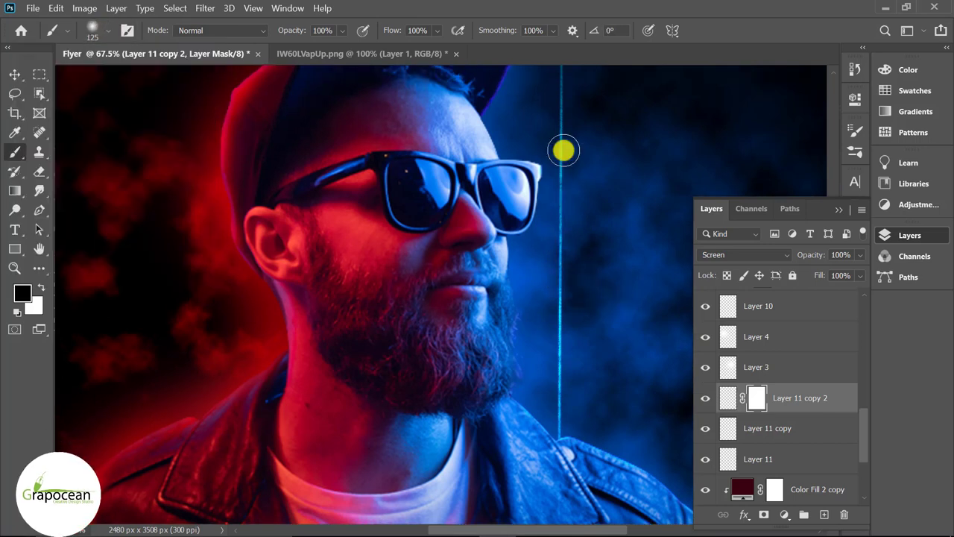
Add a new Layer 12 with blue paint, a smaller brush, and Hue blending.
left_click(824, 515)
left_click(616, 274, "alt")
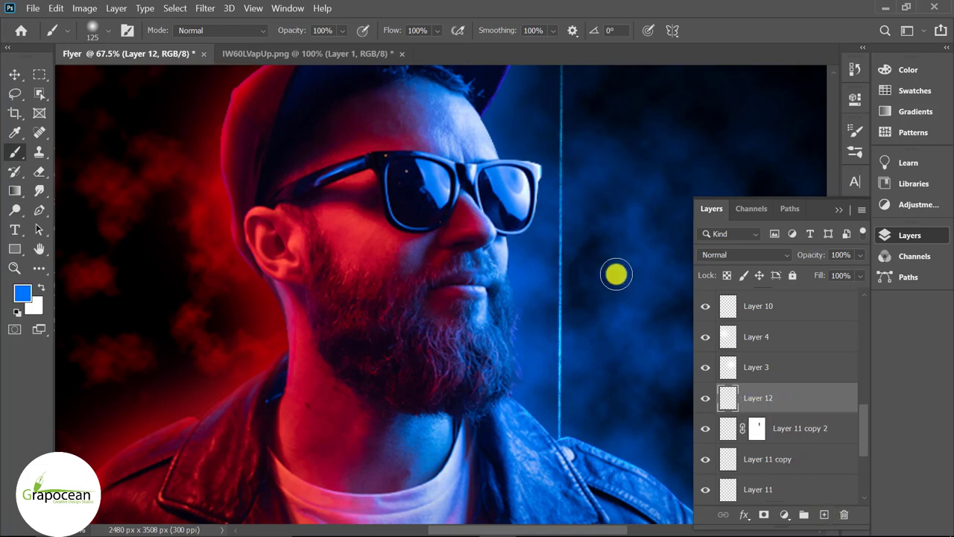
key("bracketleft")
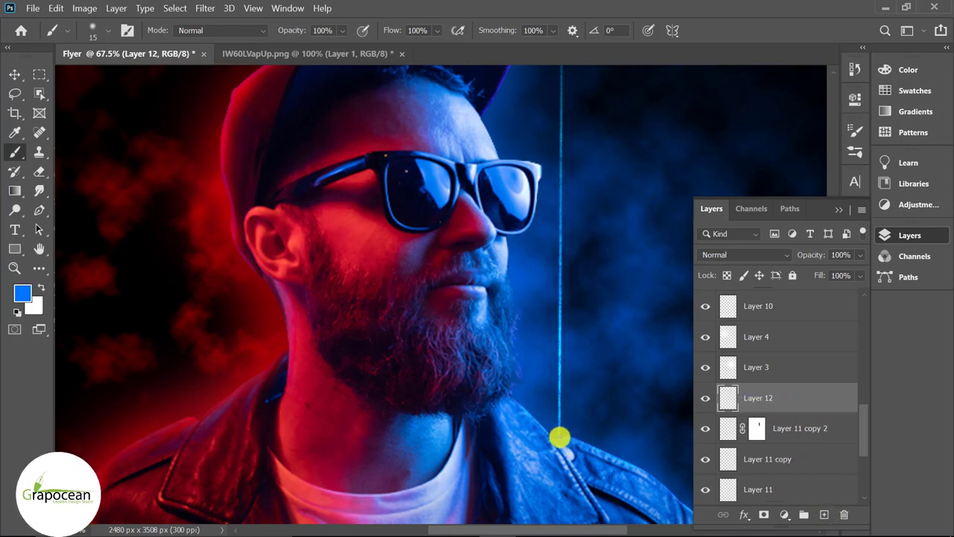
scroll(560, 437, "down", 5)
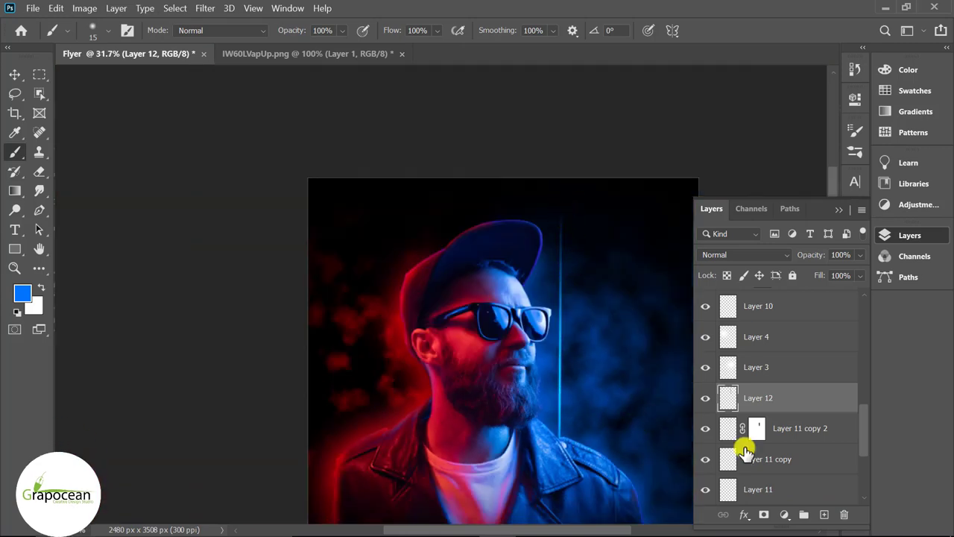
left_click(741, 254)
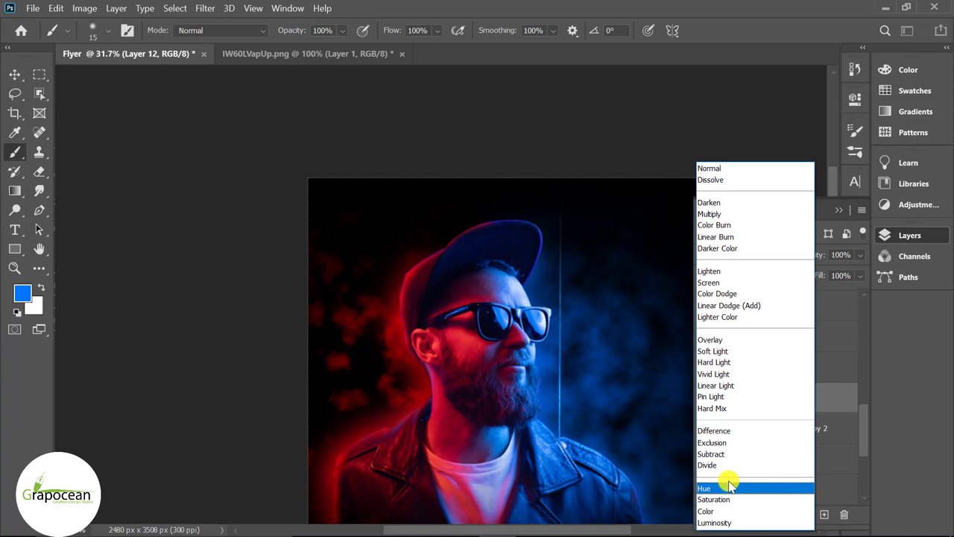
left_click(729, 486)
Duplicate Layer 12 twice, convert the three into a smart object, and set it to Saturation.
key("ctrl+j")
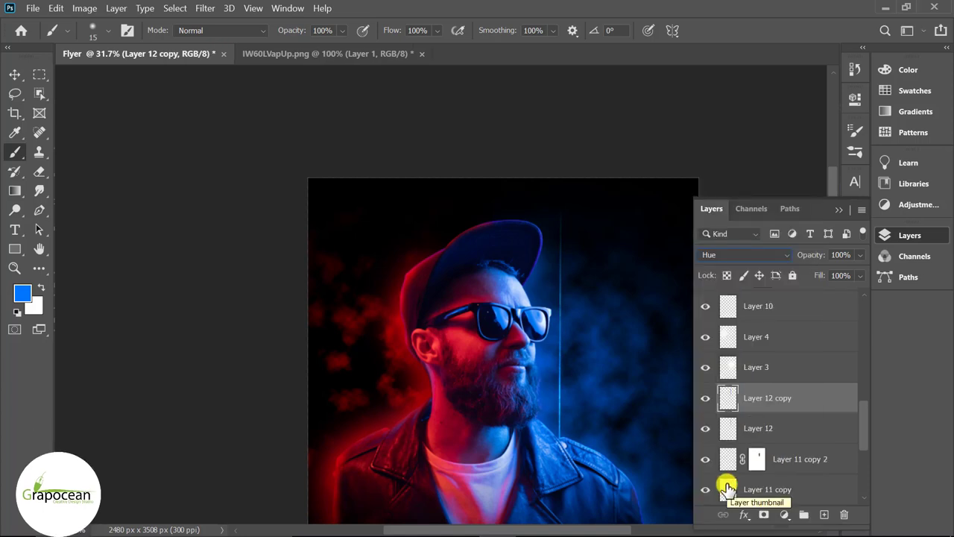
key("ctrl+j")
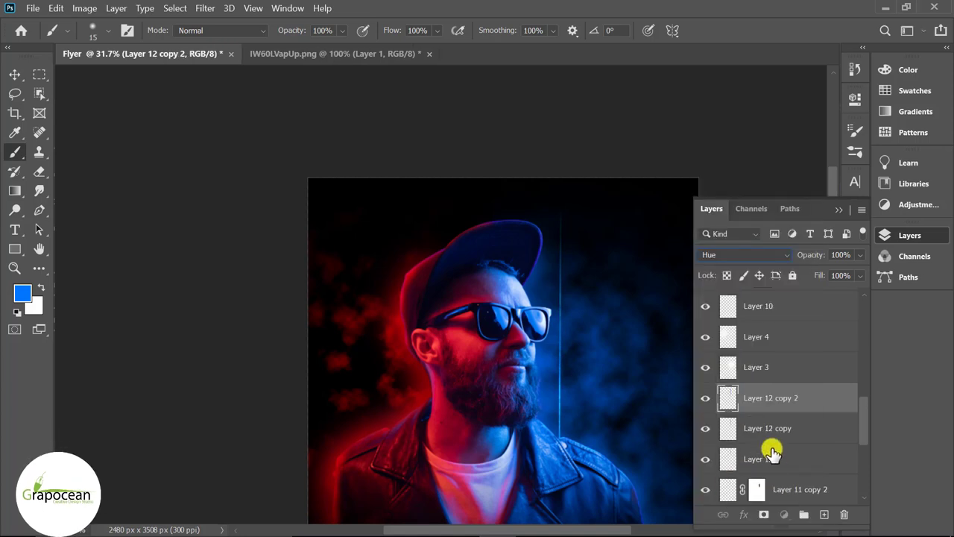
left_click(768, 456, "ctrl")
left_click(775, 426, "ctrl")
right_click(772, 399)
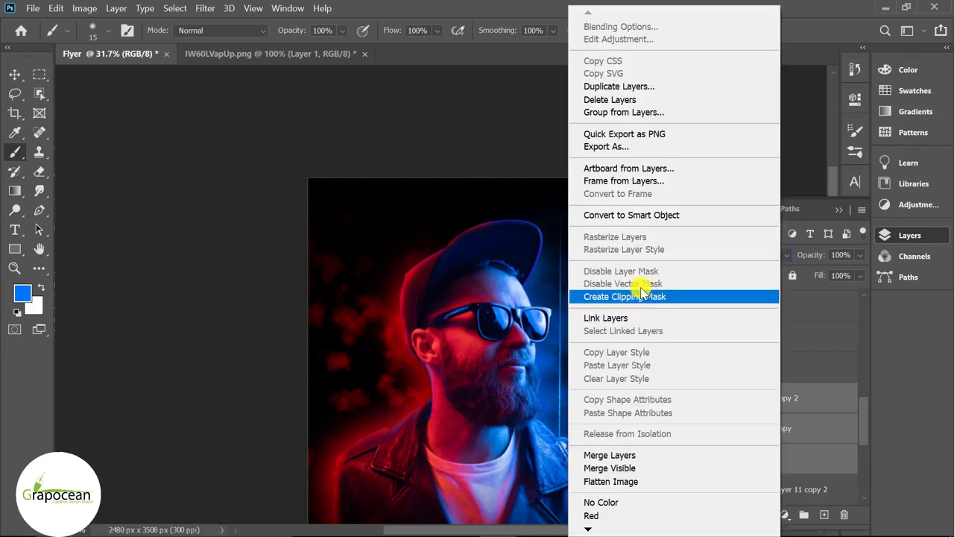
left_click(639, 214)
left_click(738, 259)
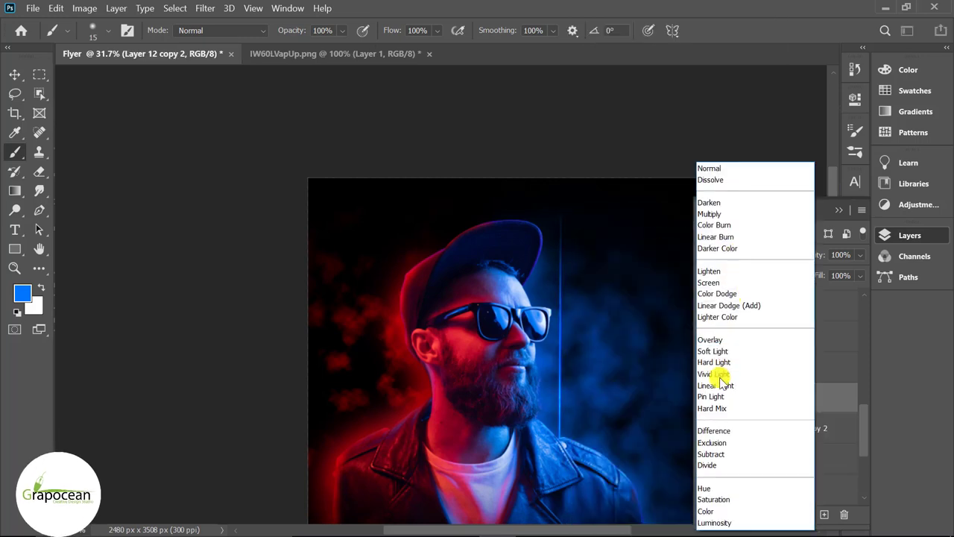
left_click(721, 500)
Zoom in on the blue line and select all line layers from Layer 11 to Layer 12 copy 2.
left_click(559, 398, "ctrl")
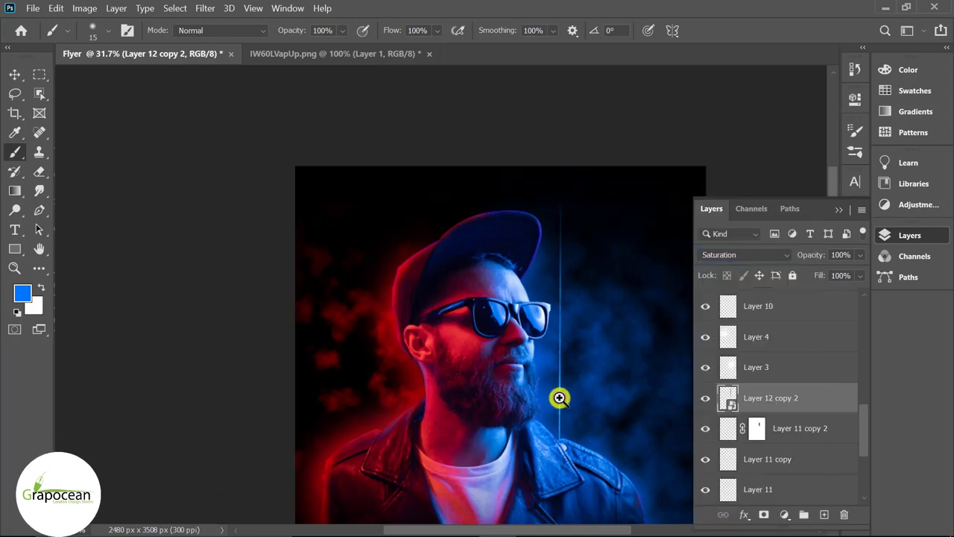
left_click(559, 398, "ctrl")
scroll(591, 415, "down", 3)
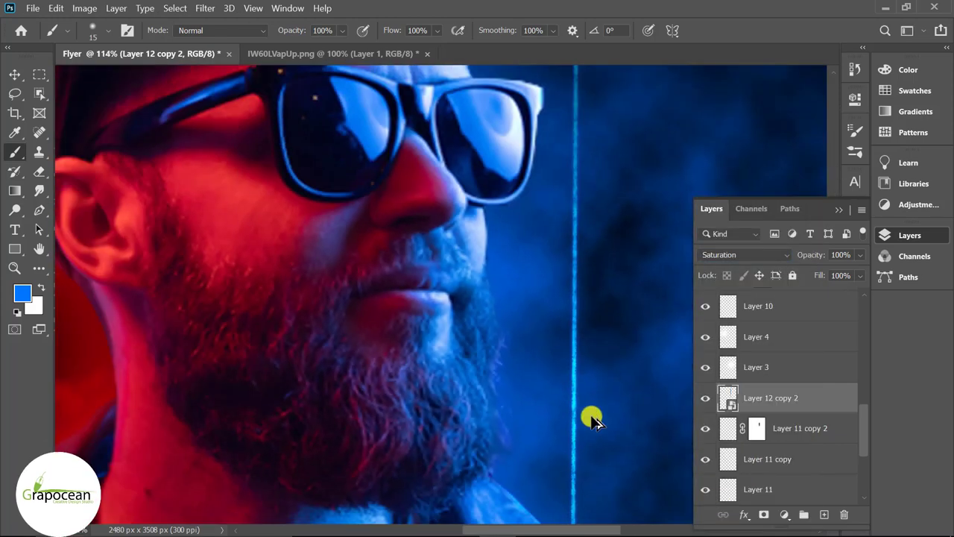
scroll(584, 415, "down", 3)
scroll(584, 415, "down", 2)
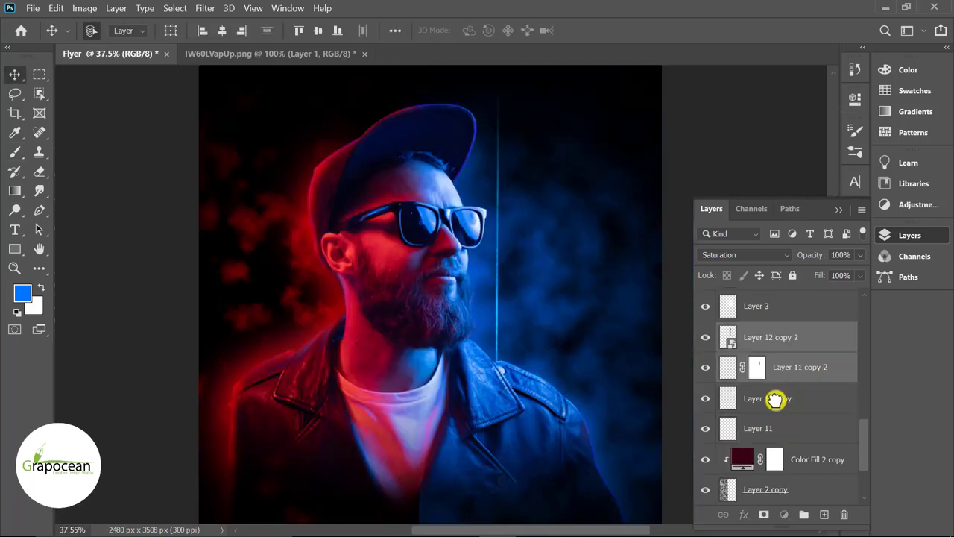
left_click(768, 398)
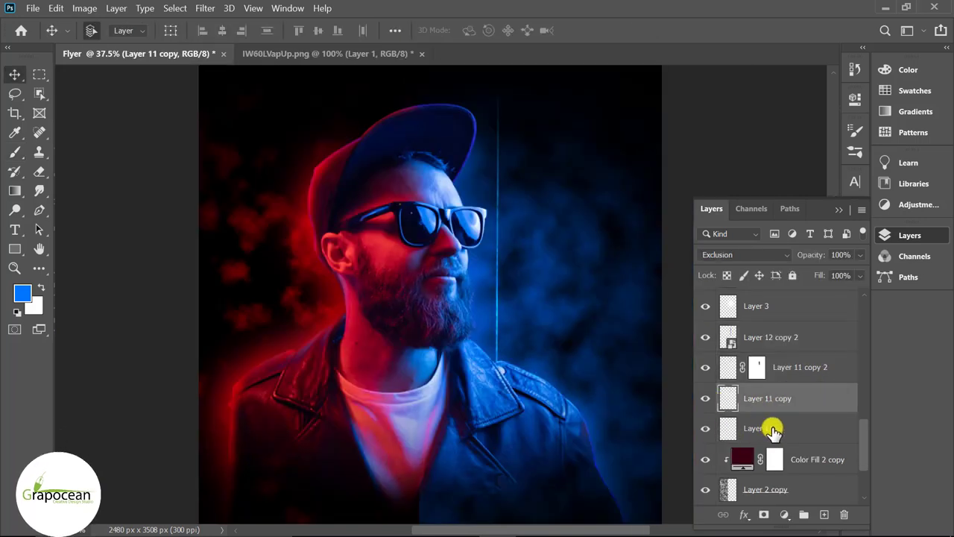
left_click(772, 430)
left_click(794, 371, "shift")
left_click(793, 342, "shift")
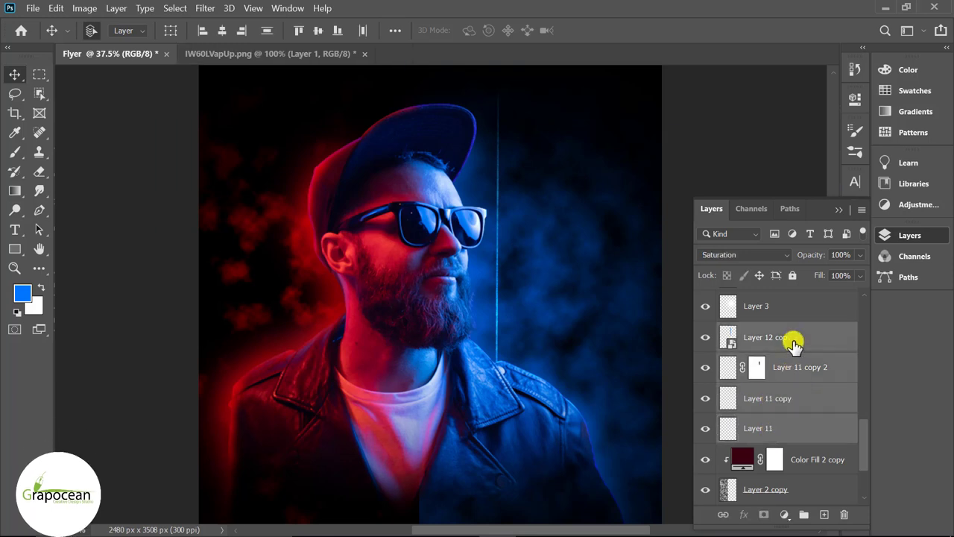
Group the line layers into Group 1 and nudge a duplicated copy slightly right.
key("ctrl+g")
left_click_drag(840, 341, 823, 514)
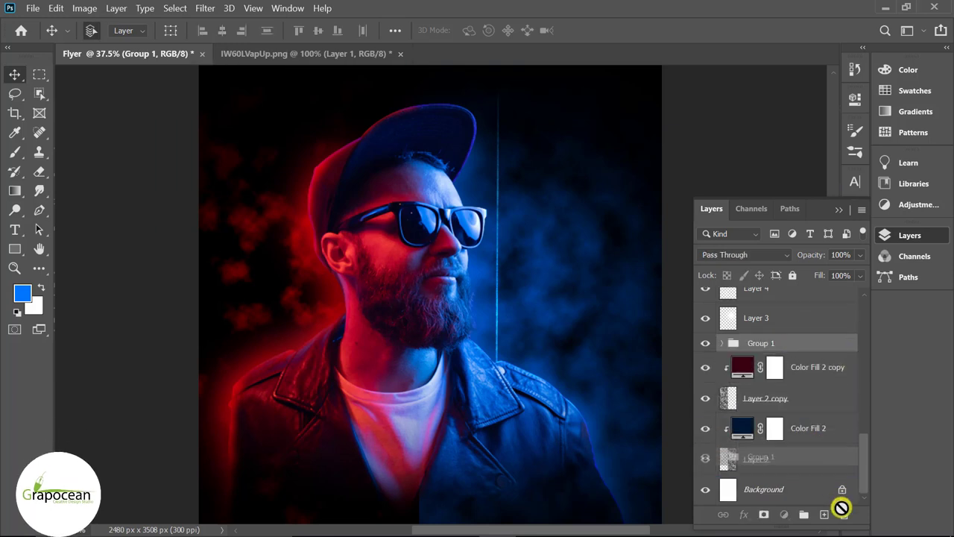
key("ctrl+t")
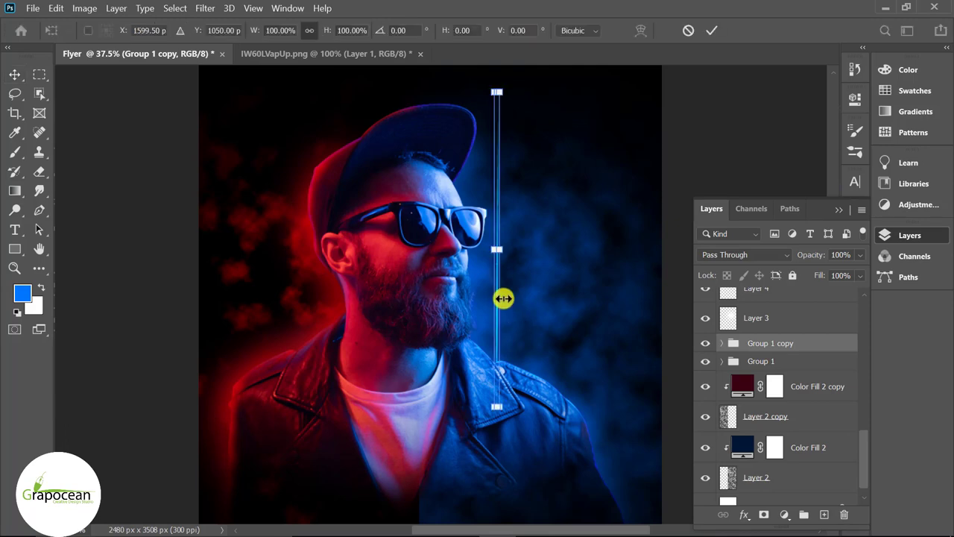
scroll(501, 300, "up", 4)
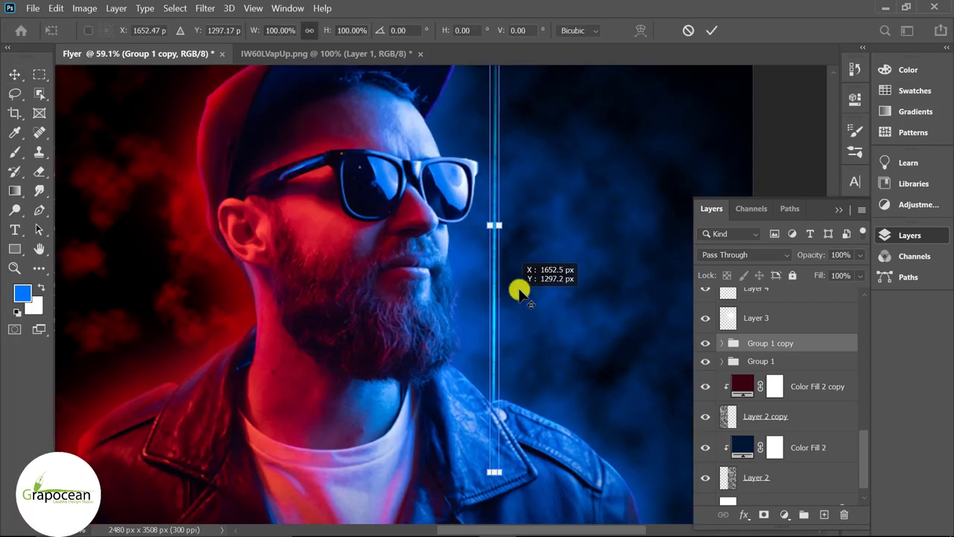
left_click(712, 30)
scroll(501, 299, "up", 4)
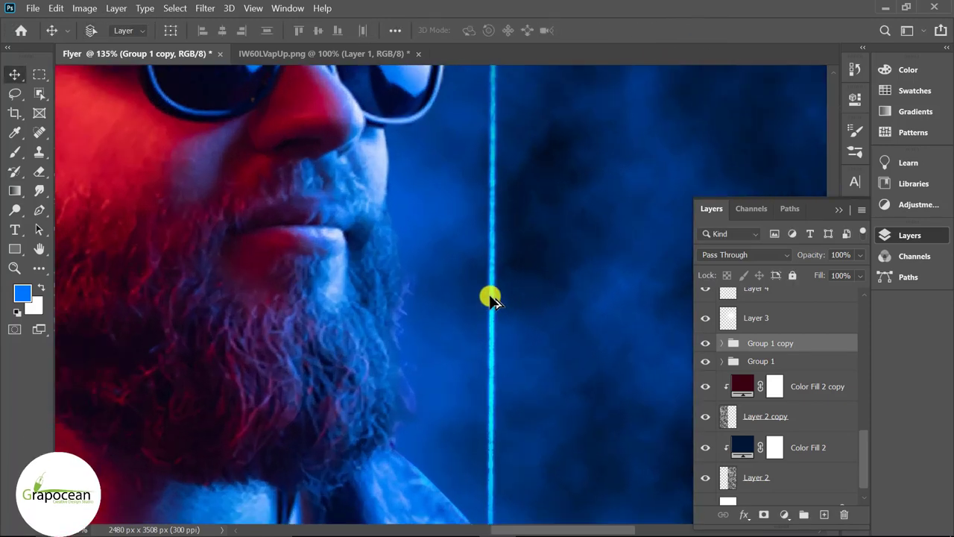
left_click(506, 300)
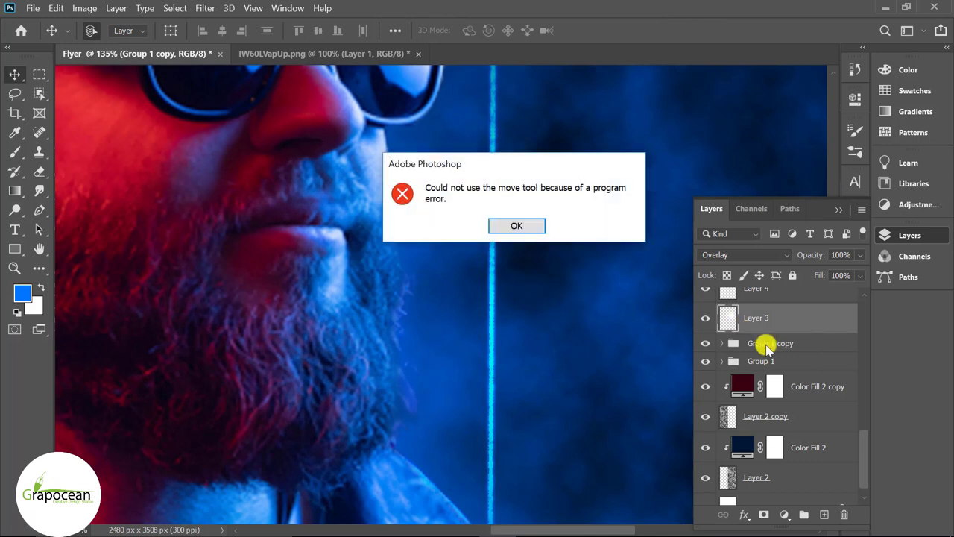
left_click(529, 225)
left_click(779, 346)
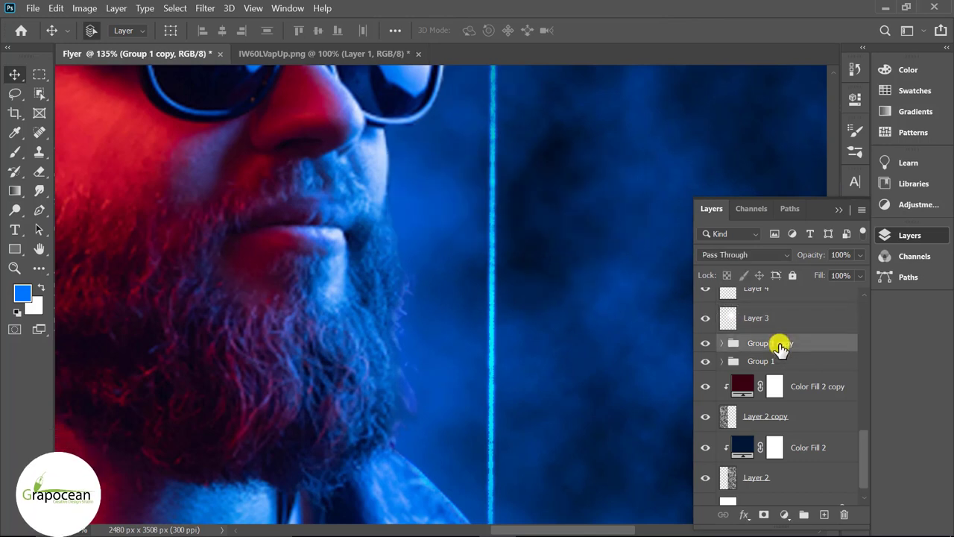
key("Right")
key("Right")
key("Right")
key("Right")
key("Right")
key("Right")
key("Right")
key("Right")
key("Right")
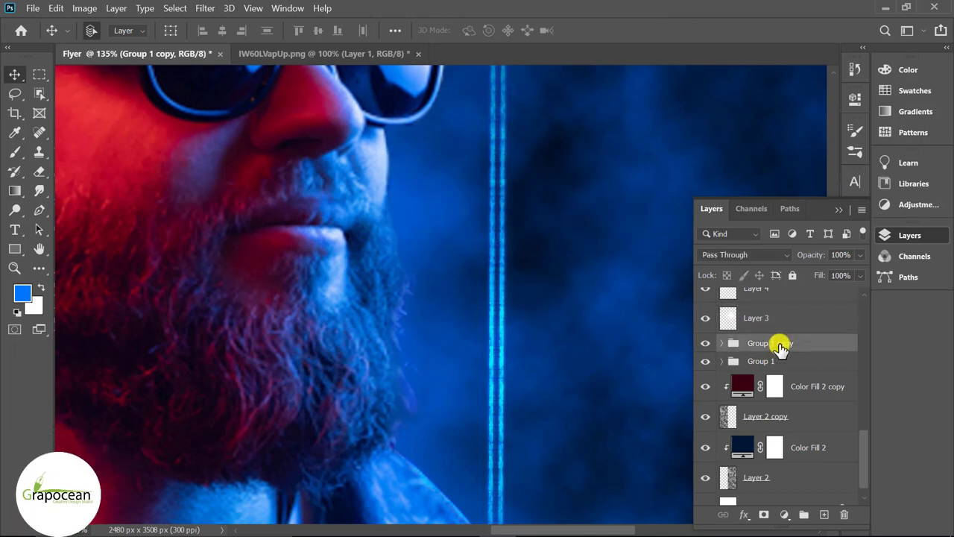
key("Right")
key("Right")
key("Right")
key("Right")
key("Right")
key("Right")
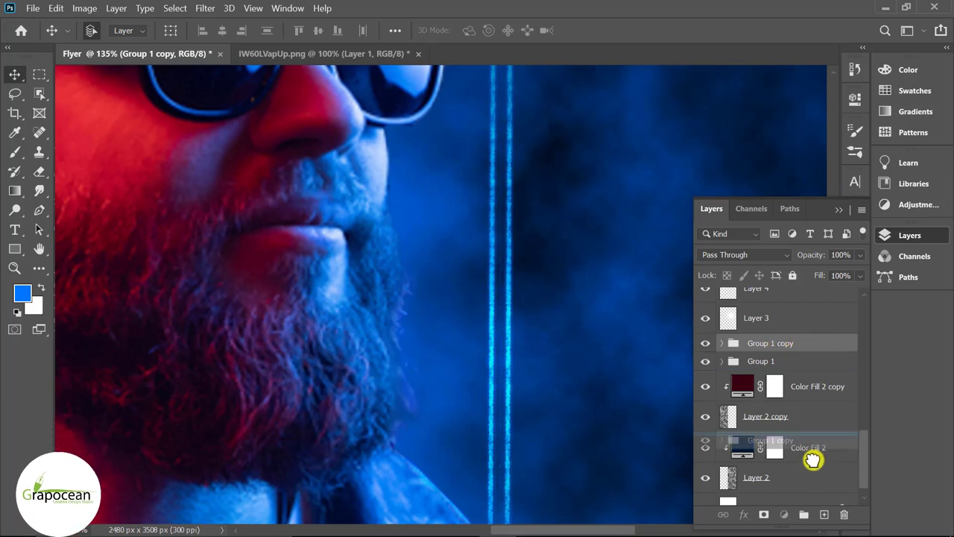
Duplicate the line group up to five copies and distribute their horizontal centers evenly.
key("ctrl+j")
scroll(574, 330, "down", 5)
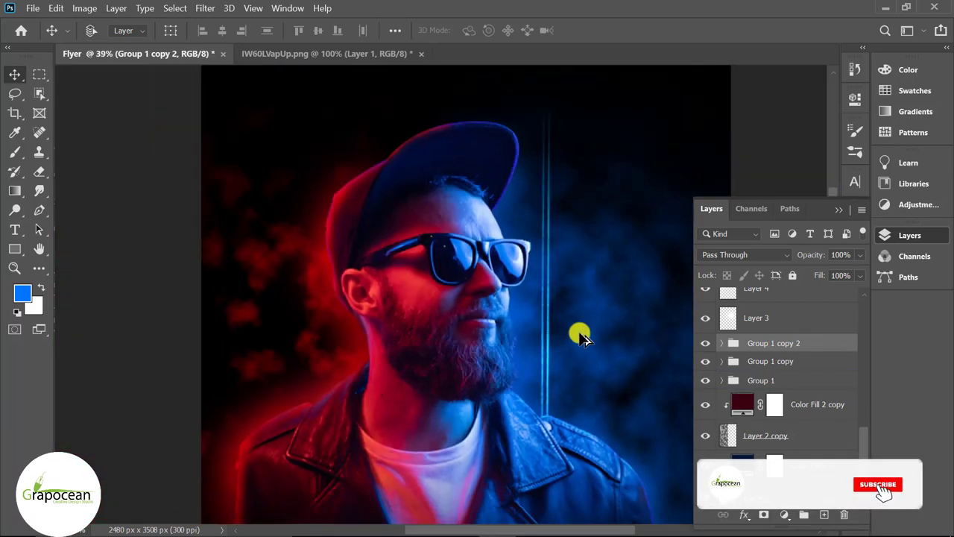
scroll(576, 334, "down", 2)
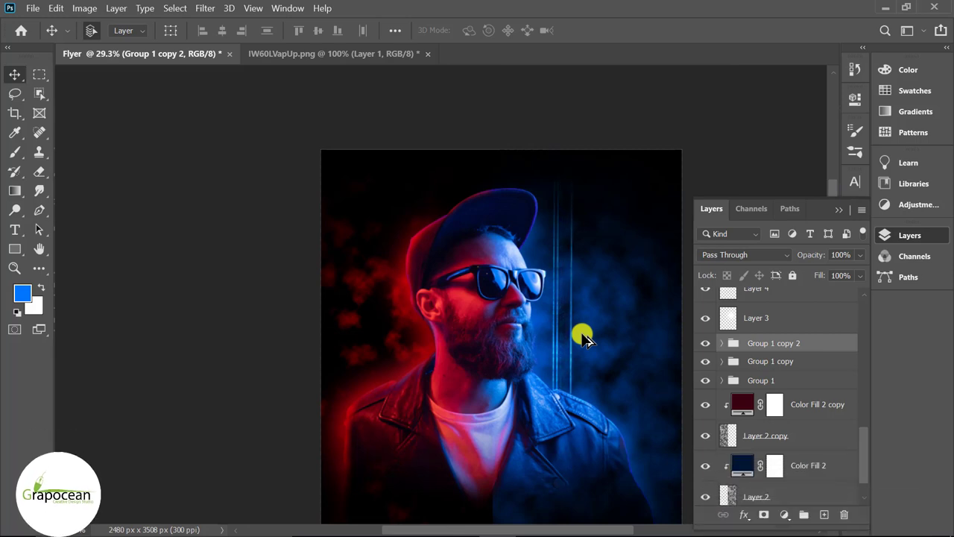
key("ctrl+j")
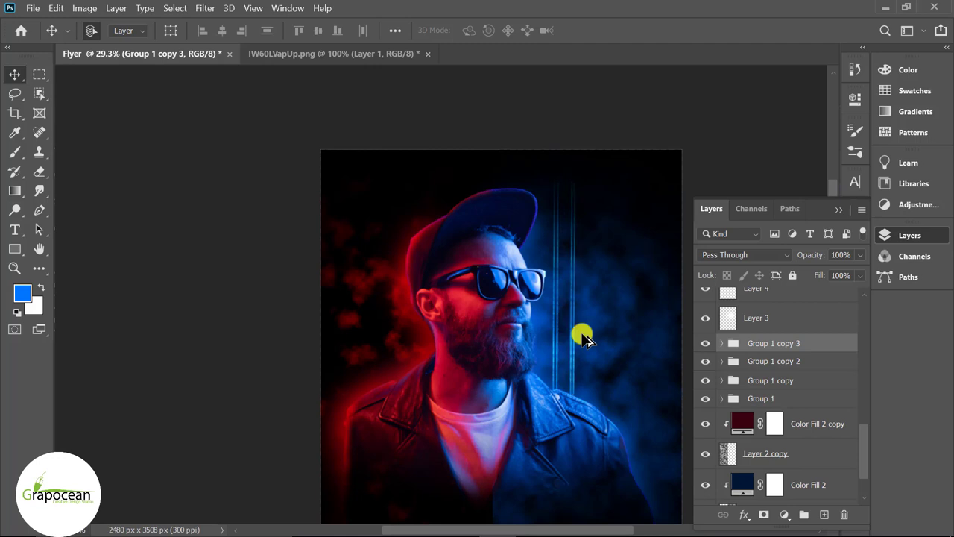
key("shift+Right")
key("shift+Right")
key("shift+Right")
key("shift+Right")
key("ctrl+j")
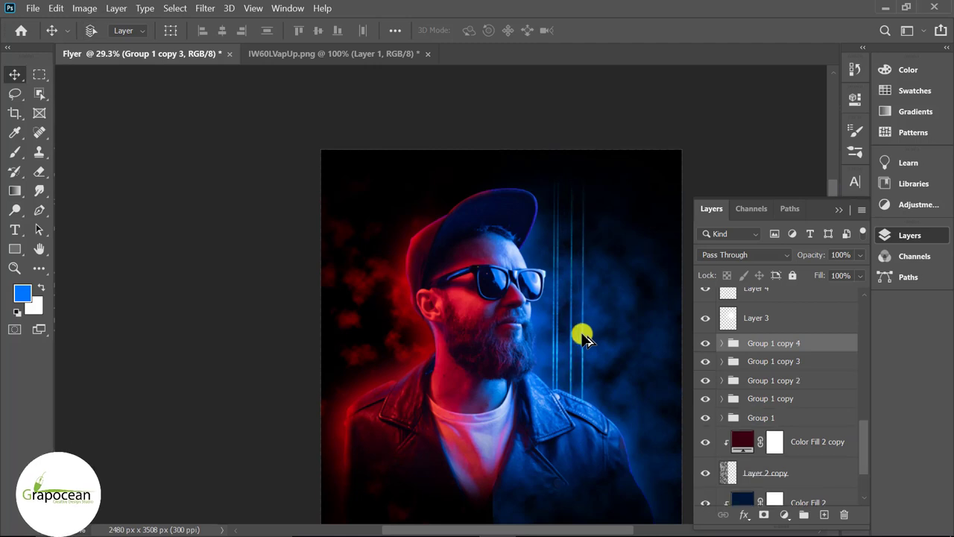
key("shift+Right")
key("shift+Right")
key("shift+Right")
key("shift+Right")
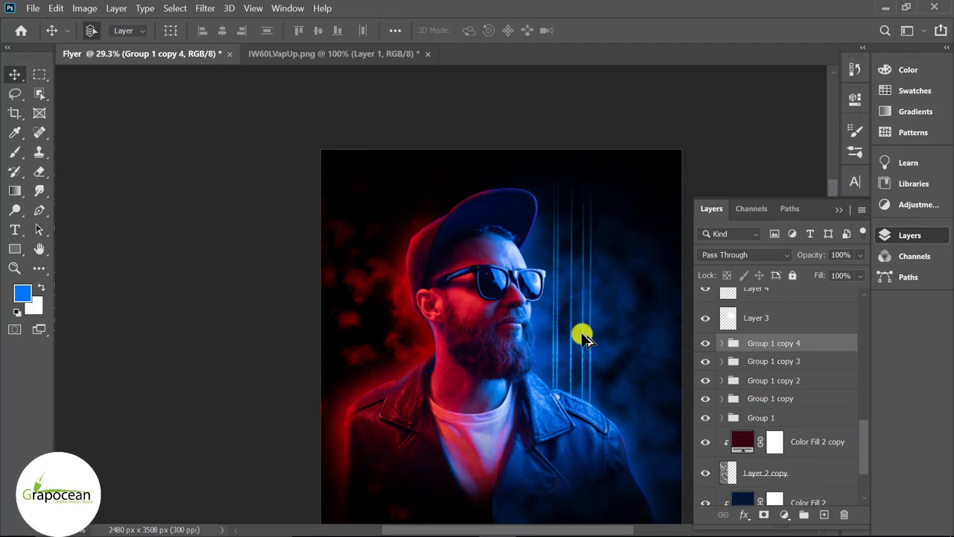
left_click(783, 417, "shift")
left_click(361, 29)
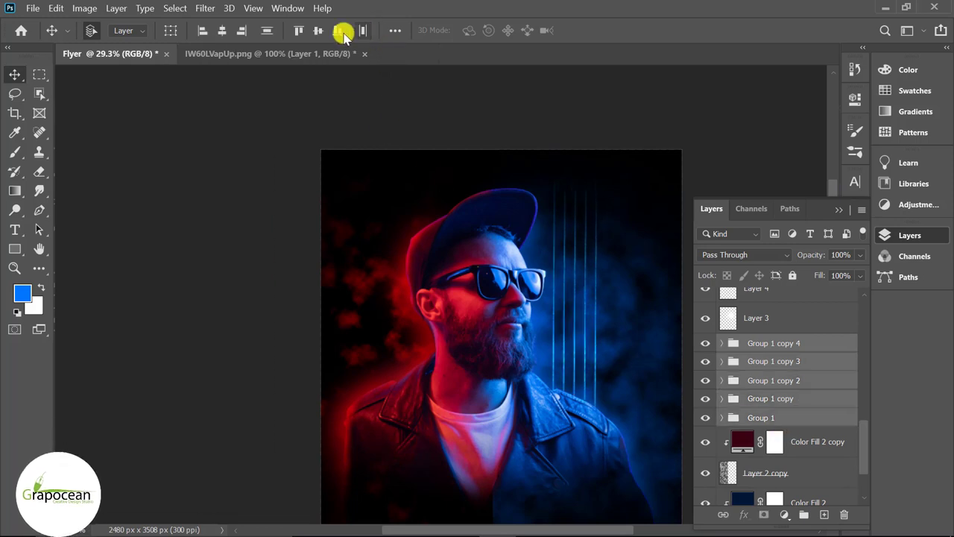
left_click(16, 73)
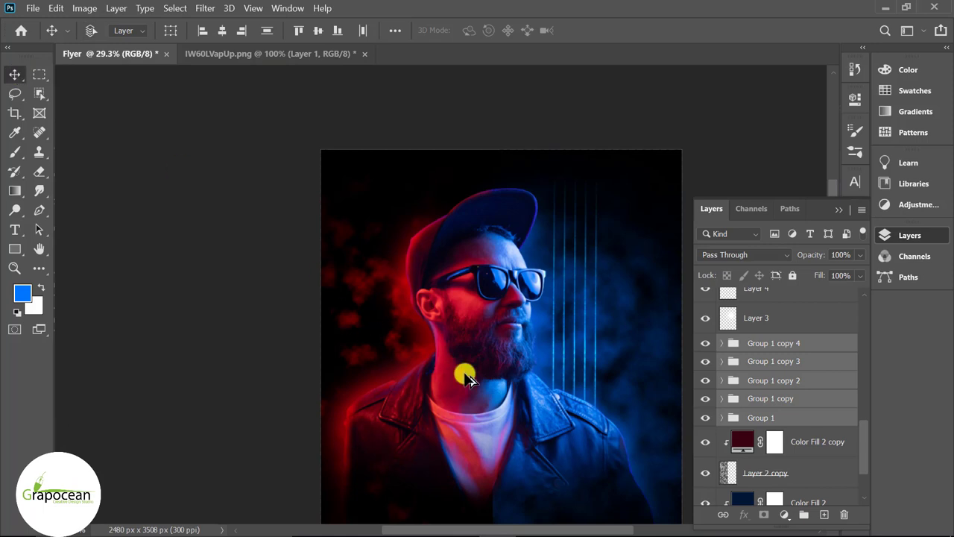
scroll(466, 377, "down", 2)
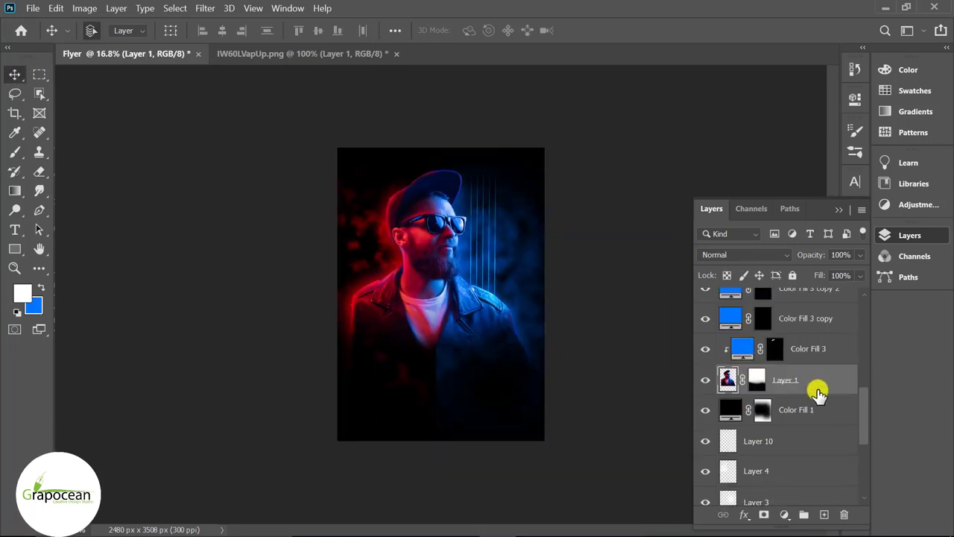
Apply Camera Raw to the man's photo copy with Exposure +0.90, Contrast +28, Highlights +79, Shadows +44.
left_click(817, 392)
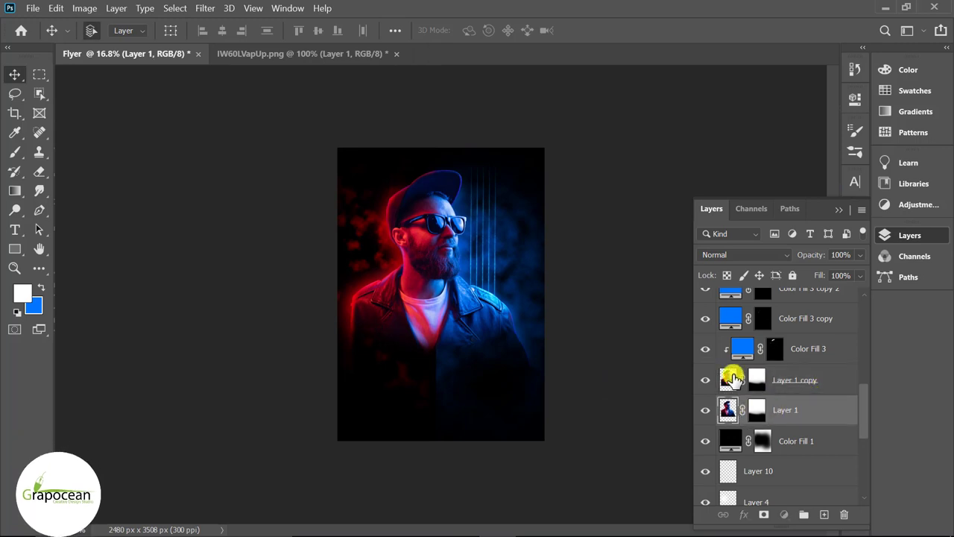
left_click(205, 9)
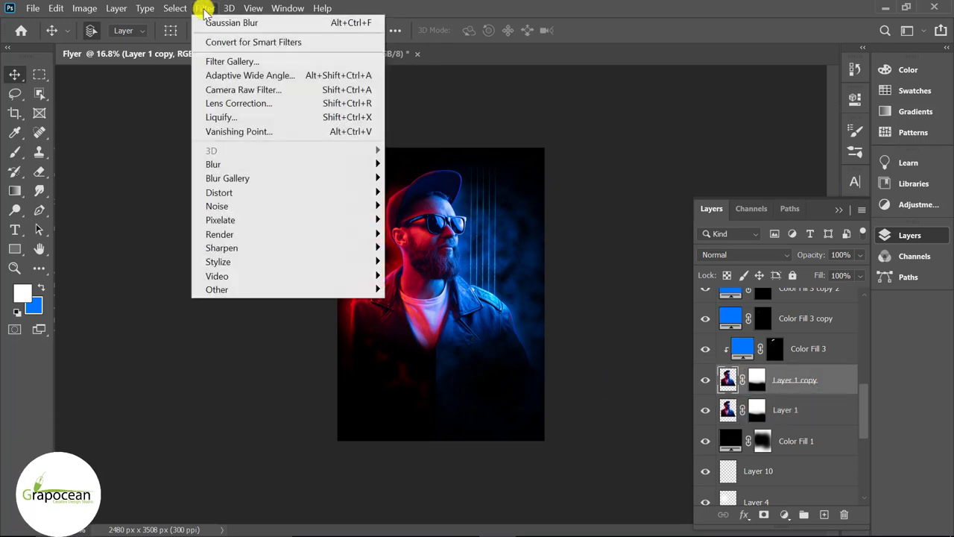
left_click(244, 89)
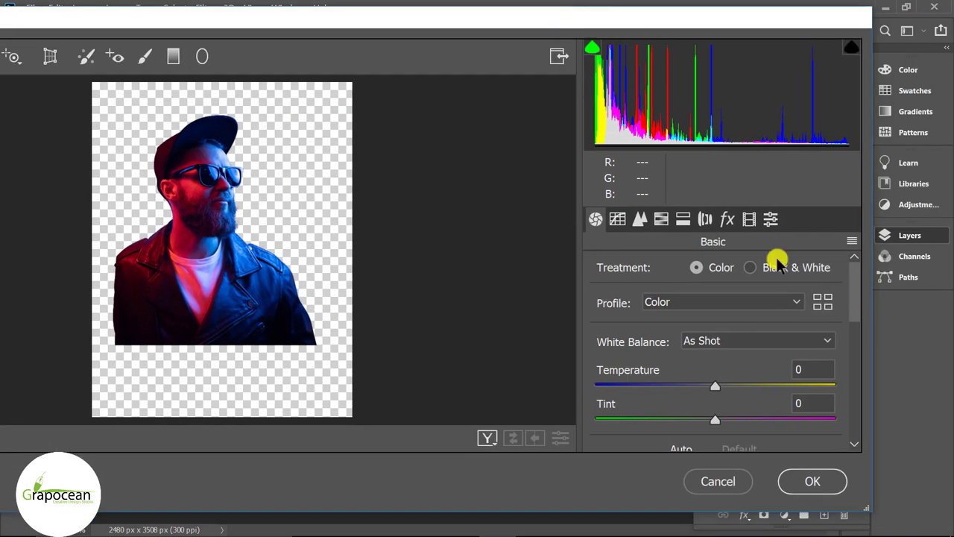
scroll(770, 260, "down", 4)
left_click_drag(709, 341, 751, 342)
mouse_move(722, 376)
left_mouse_down()
mouse_move(800, 372)
mouse_move(645, 373)
mouse_move(747, 372)
left_mouse_up()
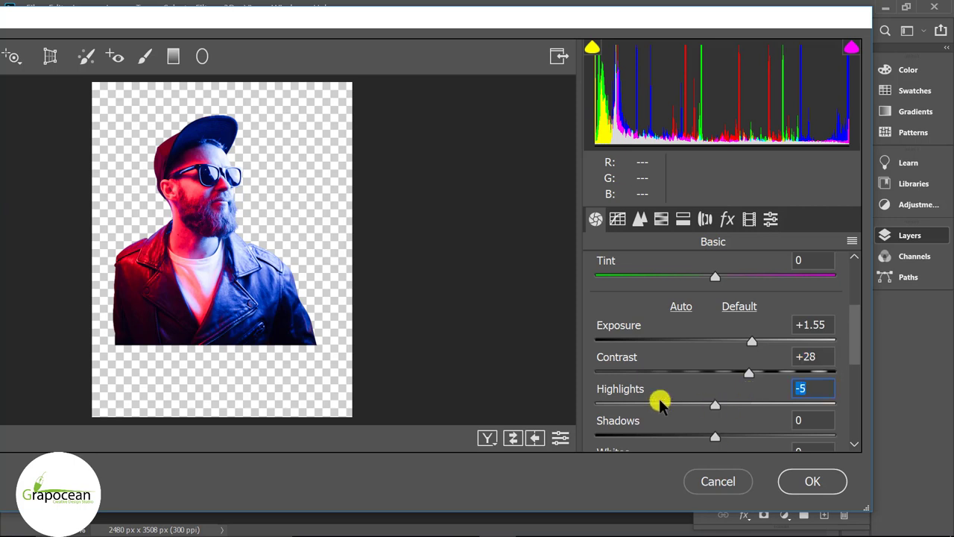
mouse_move(659, 403)
left_mouse_down()
mouse_move(820, 406)
mouse_move(810, 417)
left_mouse_up()
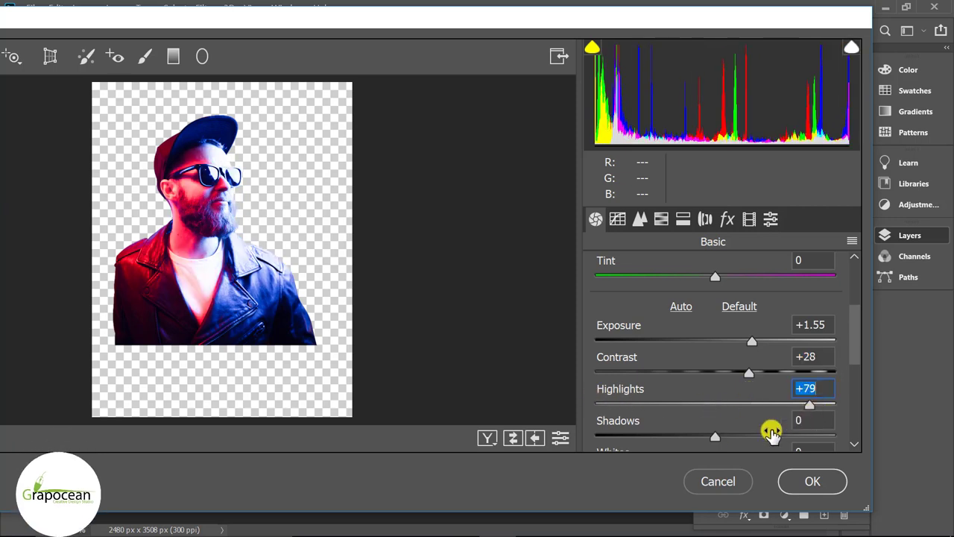
mouse_move(714, 439)
left_mouse_down()
mouse_move(830, 439)
mouse_move(724, 440)
mouse_move(767, 447)
left_mouse_up()
Set Whites -84, Blacks -38, Texture +78 and Clarity -1, and reset Vibrance to 0.
scroll(768, 447, "down", 3)
left_click_drag(715, 379, 615, 377)
mouse_move(717, 407)
left_mouse_down()
mouse_move(858, 415)
mouse_move(666, 411)
left_mouse_up()
scroll(770, 421, "down", 3)
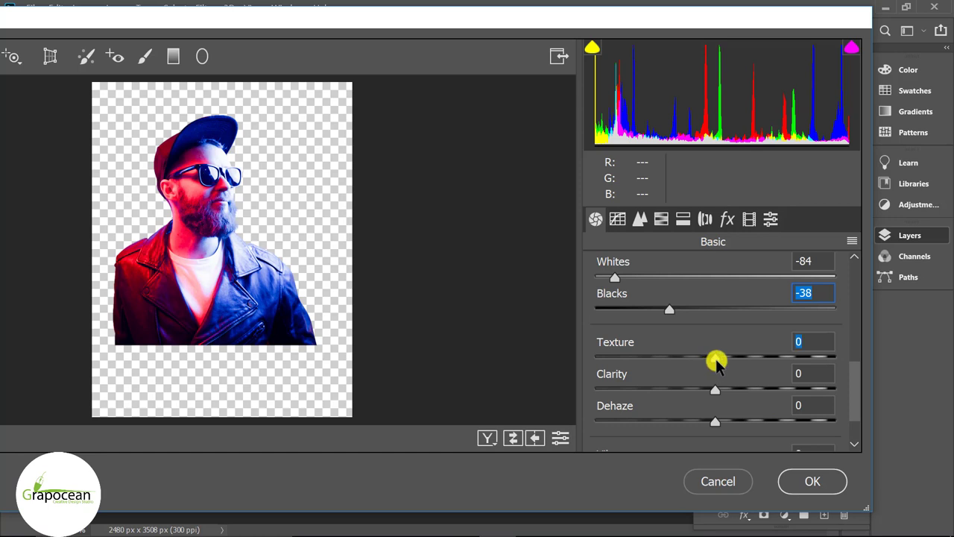
mouse_move(715, 362)
left_mouse_down()
mouse_move(837, 362)
mouse_move(768, 365)
left_mouse_up()
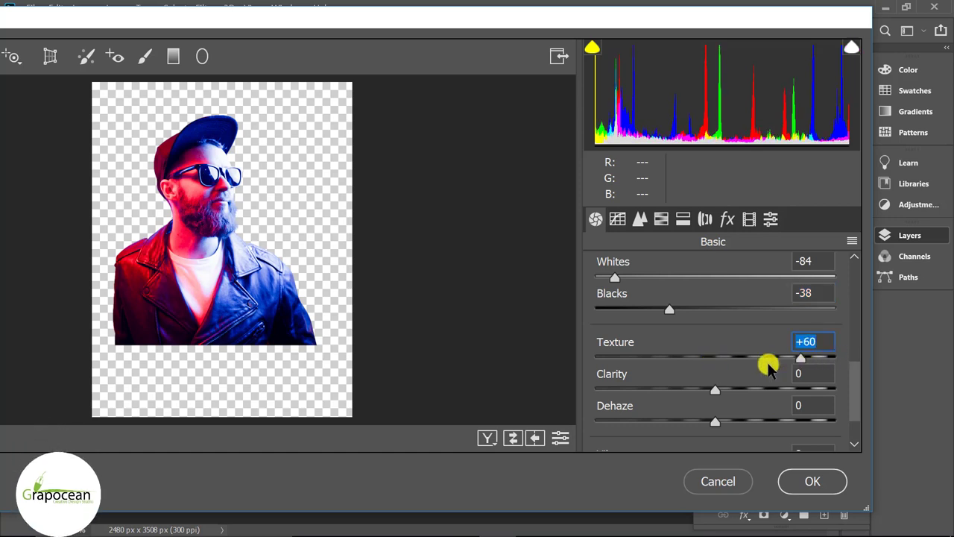
scroll(750, 383, "down", 2)
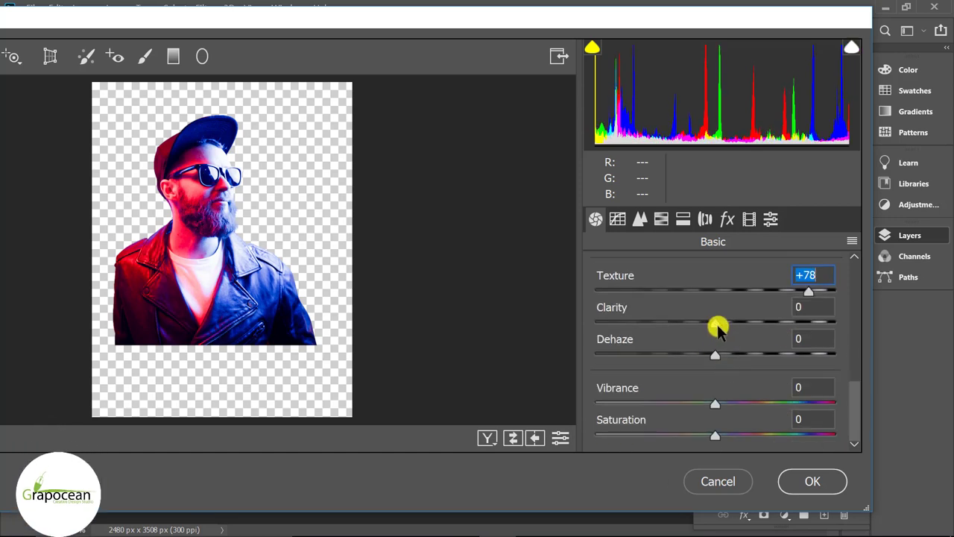
mouse_move(822, 330)
left_mouse_down()
mouse_move(805, 319)
mouse_move(703, 331)
mouse_move(715, 335)
left_mouse_up()
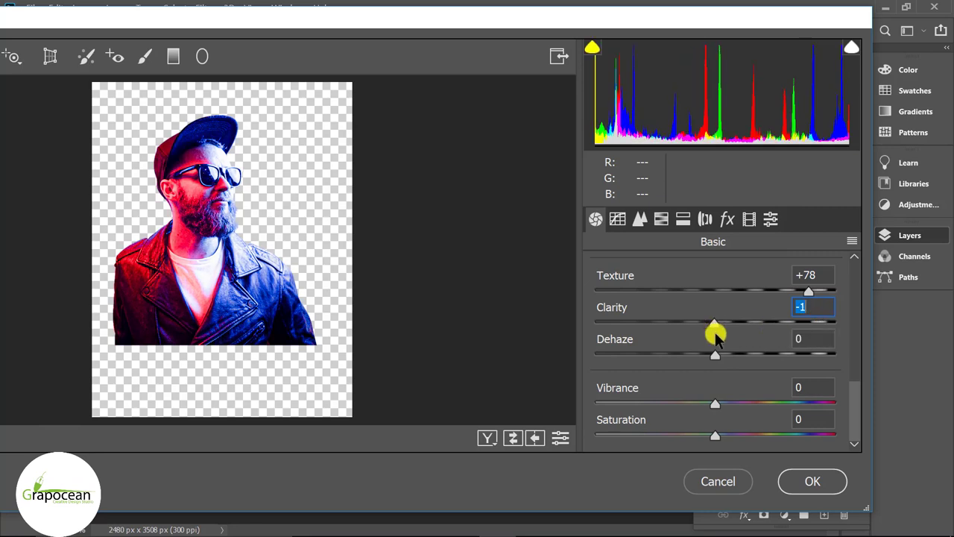
left_click_drag(716, 401, 842, 410)
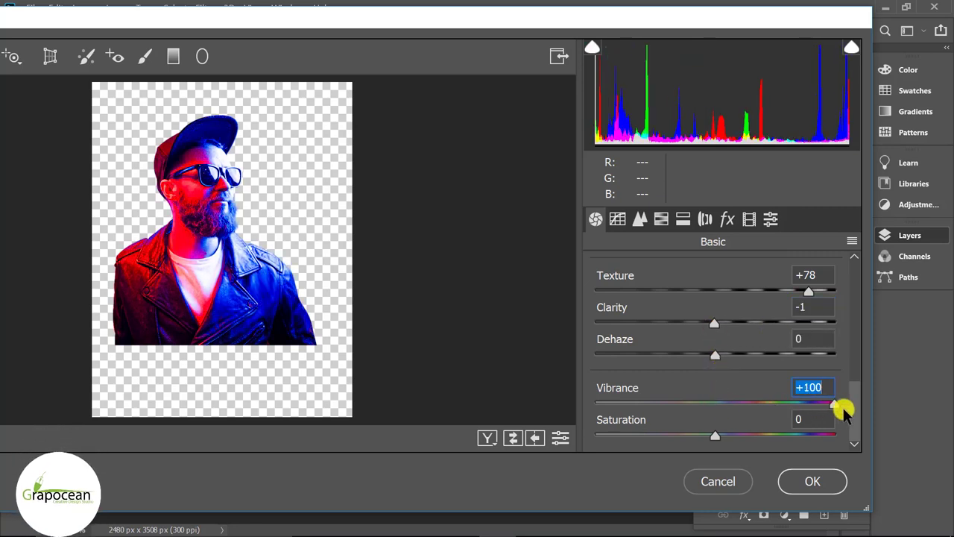
double_click(713, 403)
scroll(760, 393, "up", 5)
scroll(764, 385, "up", 2)
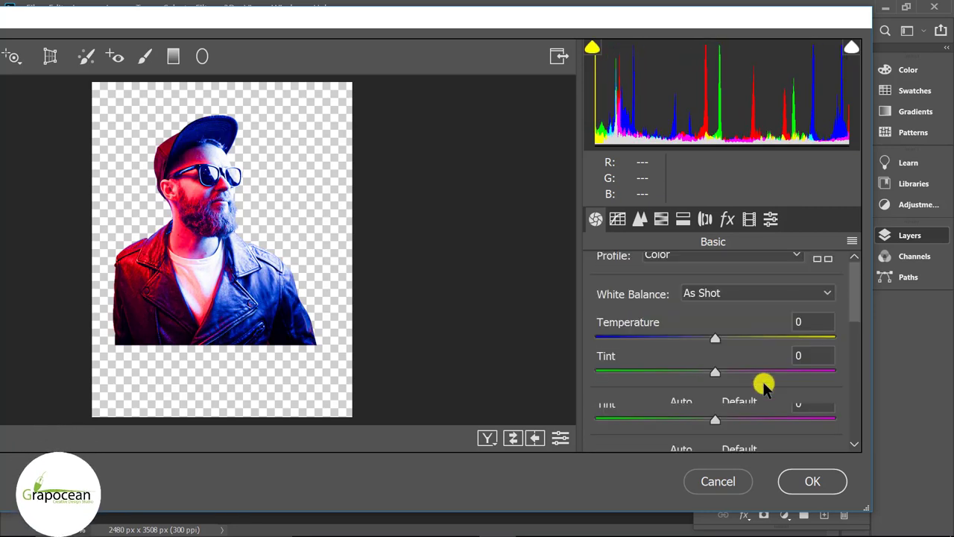
Retune to Contrast -14, Highlights +61, Shadows -28, Whites -57, Clarity -24, Vibrance +7 and apply.
left_click(487, 438)
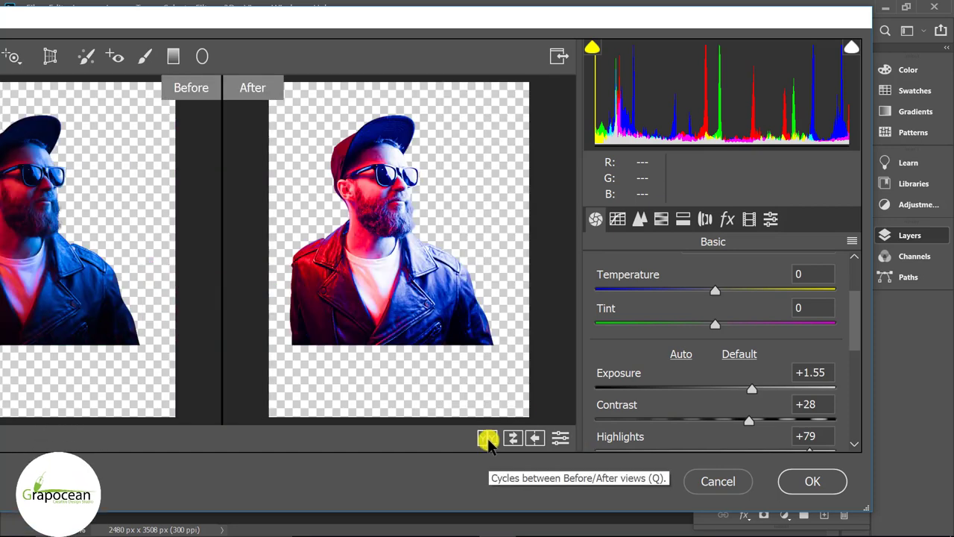
scroll(743, 365, "down", 3)
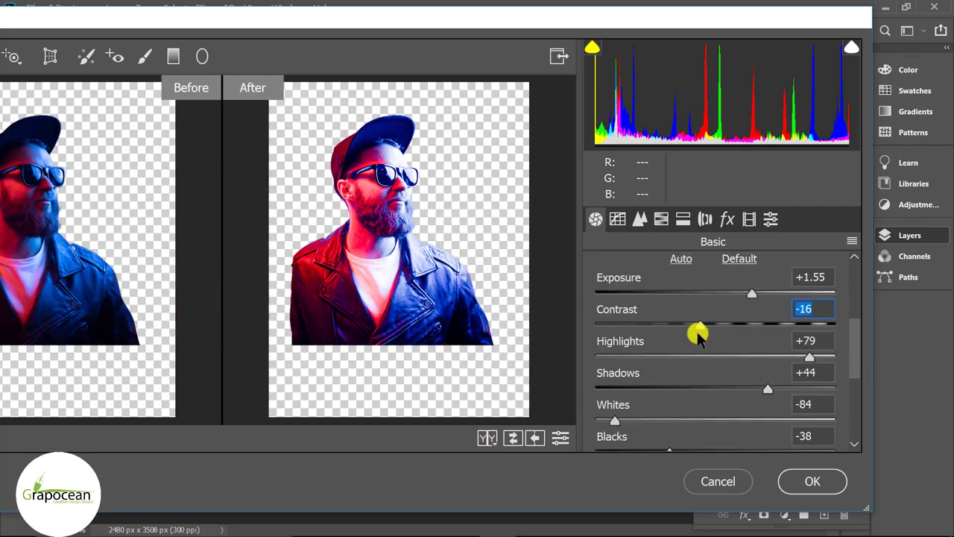
mouse_move(698, 329)
left_mouse_down()
mouse_move(596, 330)
mouse_move(698, 329)
left_mouse_up()
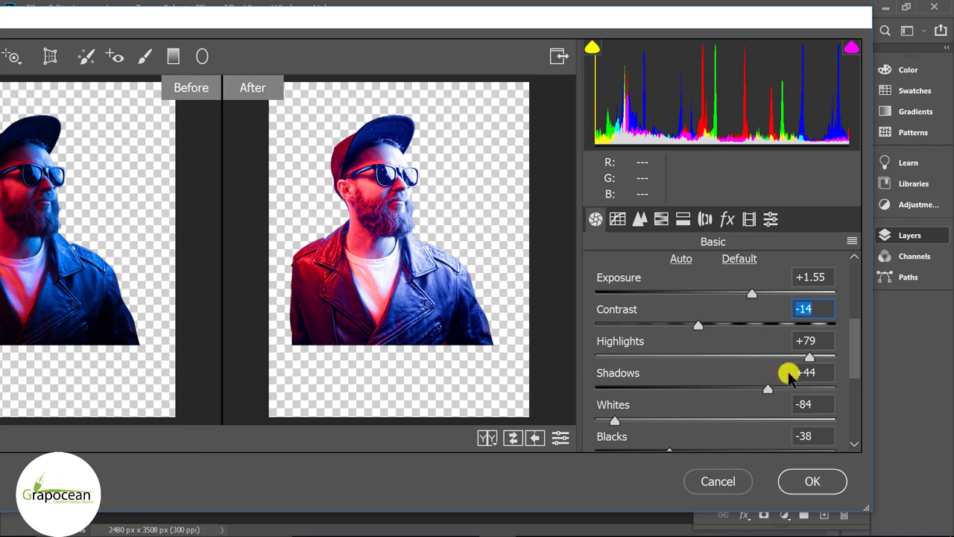
mouse_move(809, 356)
left_mouse_down()
mouse_move(661, 360)
mouse_move(787, 358)
mouse_move(682, 388)
left_mouse_up()
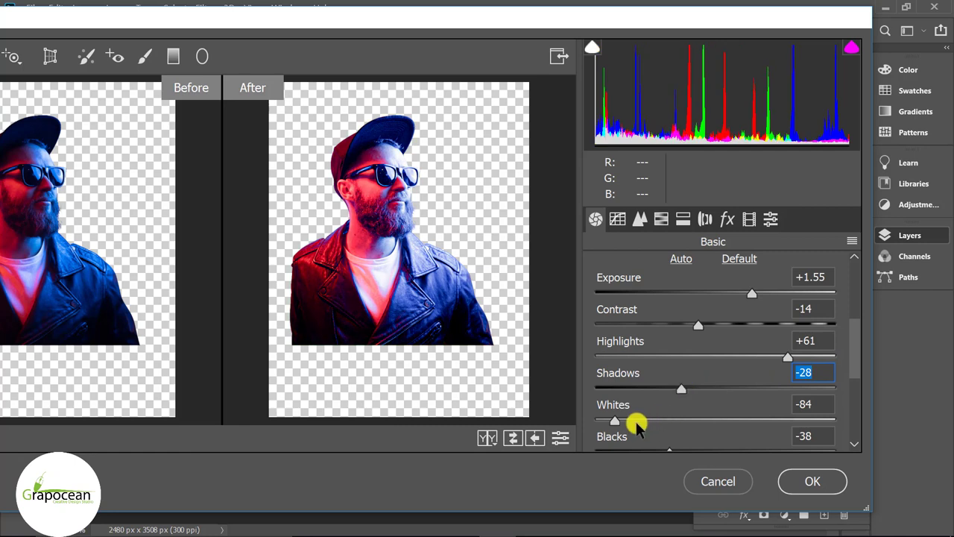
mouse_move(637, 421)
left_mouse_down()
mouse_move(752, 422)
mouse_move(650, 422)
left_mouse_up()
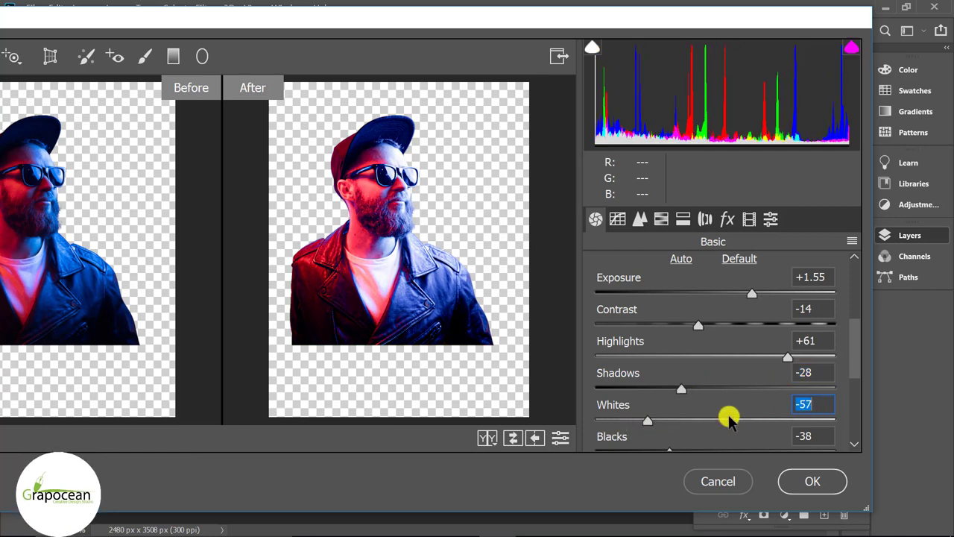
scroll(729, 419, "down", 3)
mouse_move(666, 356)
left_mouse_down()
mouse_move(815, 355)
mouse_move(741, 366)
mouse_move(733, 366)
mouse_move(822, 341)
mouse_move(686, 349)
left_mouse_up()
scroll(737, 373, "down", 3)
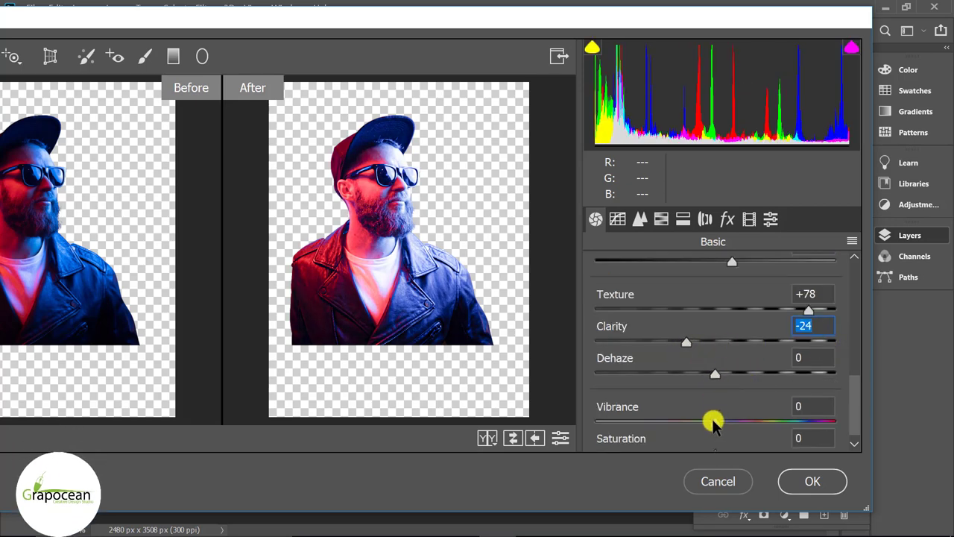
mouse_move(713, 422)
left_mouse_down()
mouse_move(792, 425)
mouse_move(728, 425)
left_mouse_up()
scroll(728, 426, "down", 1)
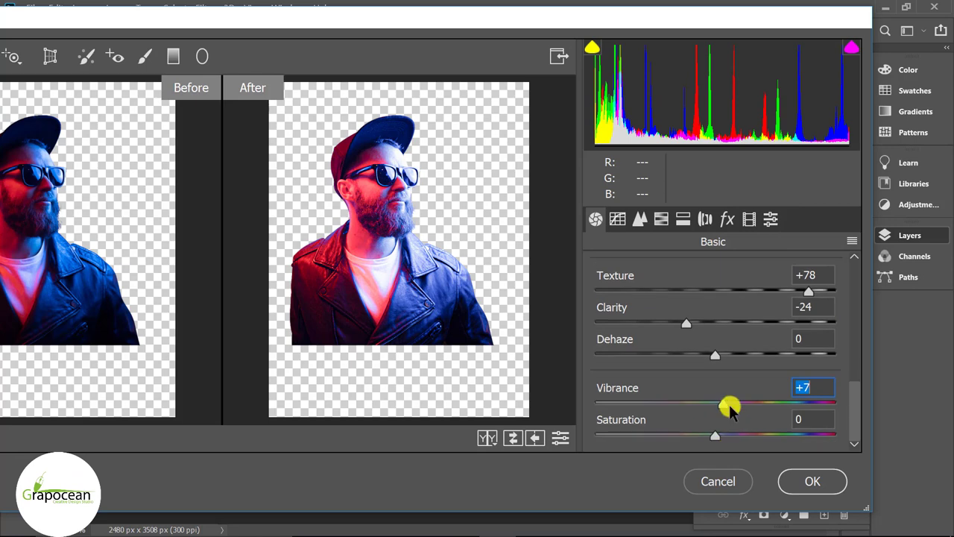
left_click(802, 477)
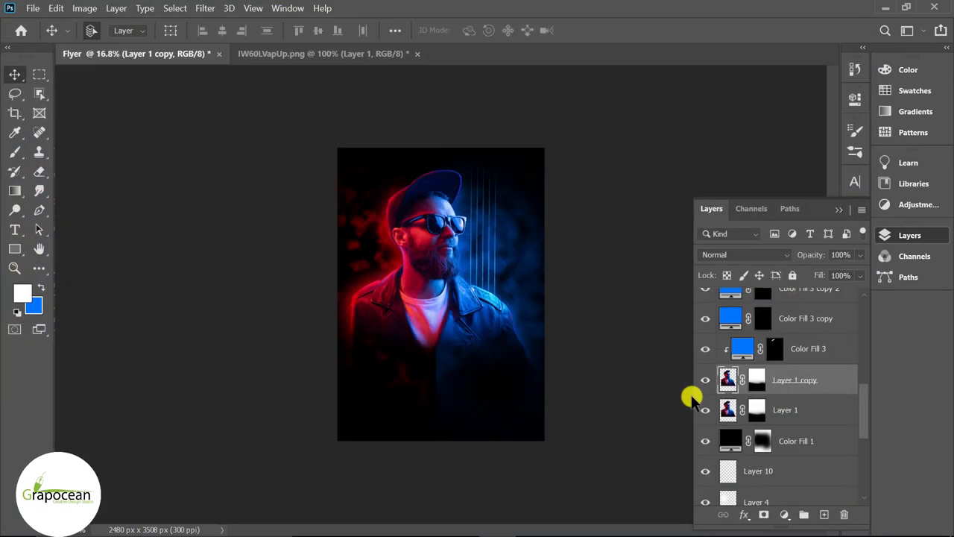
Invert Layer 1 copy's mask to black and paint it white over the sunglasses lenses.
left_click(755, 380)
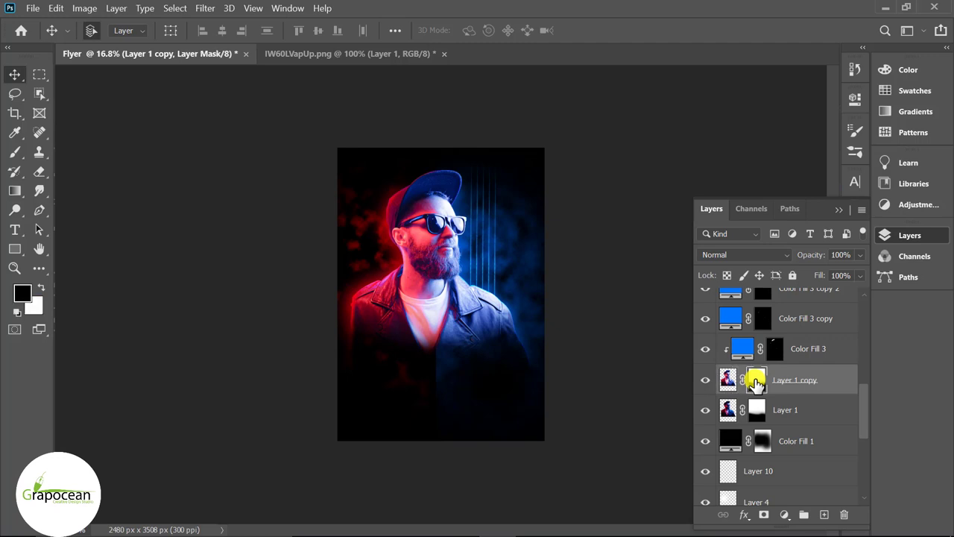
key("ctrl+i")
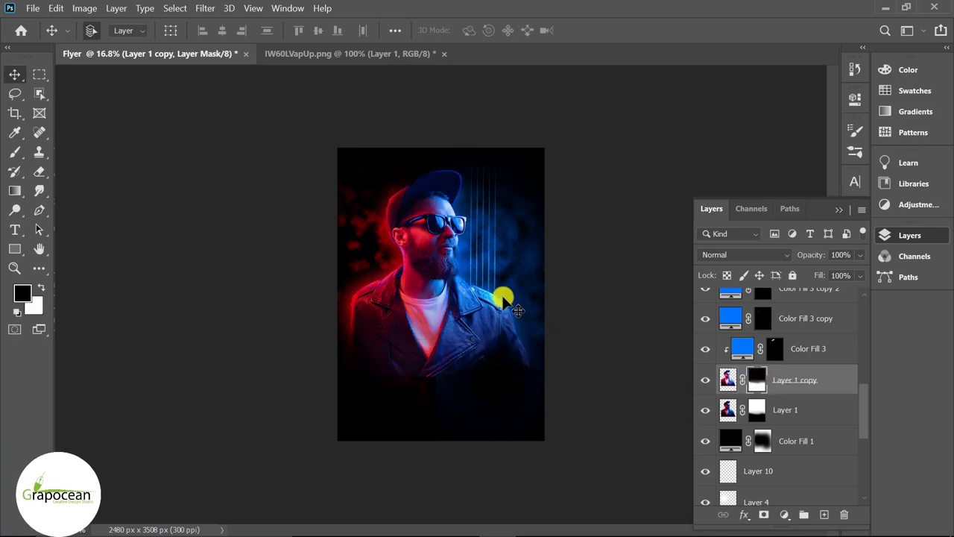
left_click(473, 245, "ctrl")
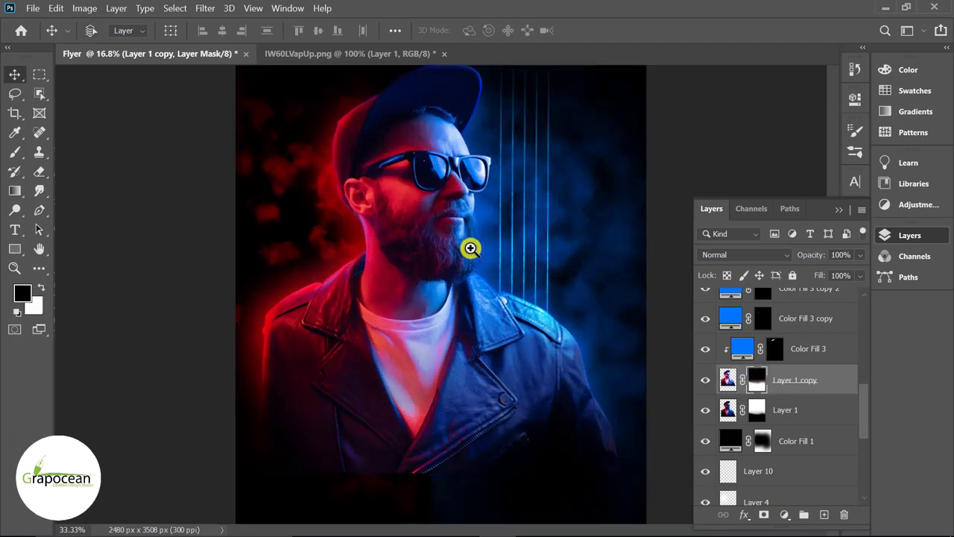
left_click(15, 146)
left_click(41, 288)
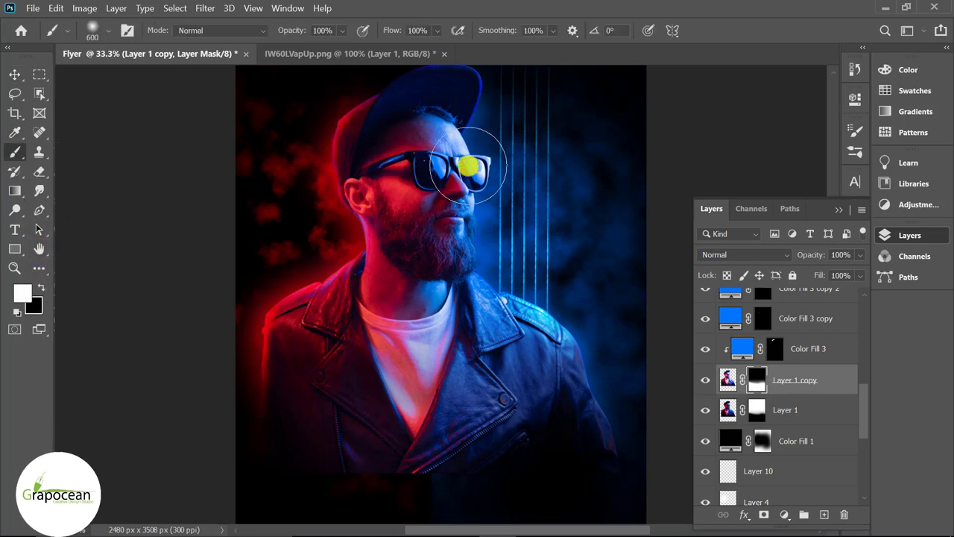
left_click(427, 159, "ctrl")
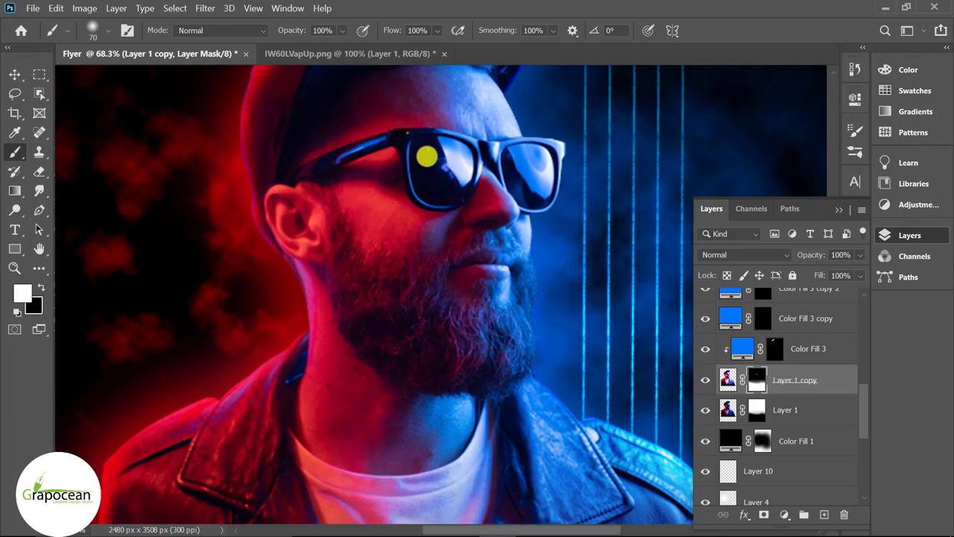
key("bracketright")
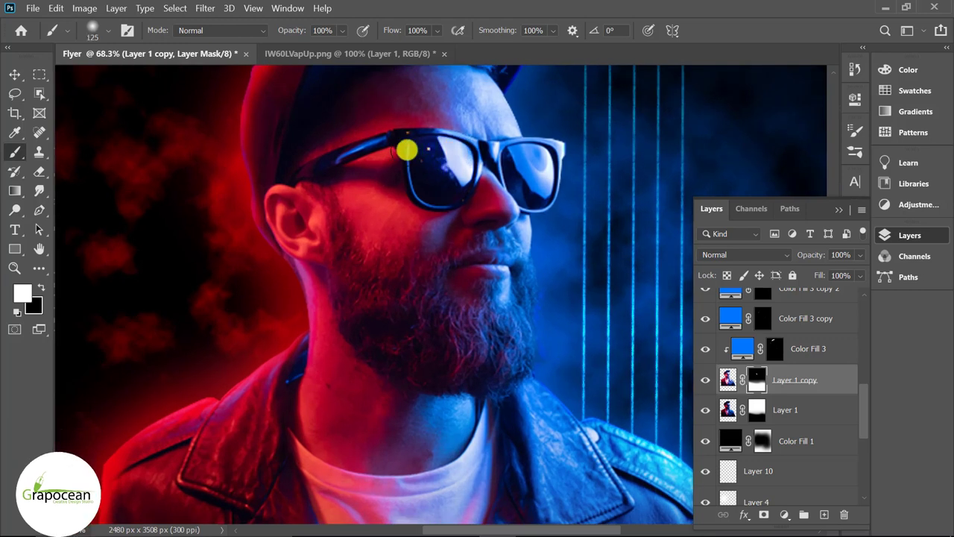
left_click_drag(553, 146, 536, 170)
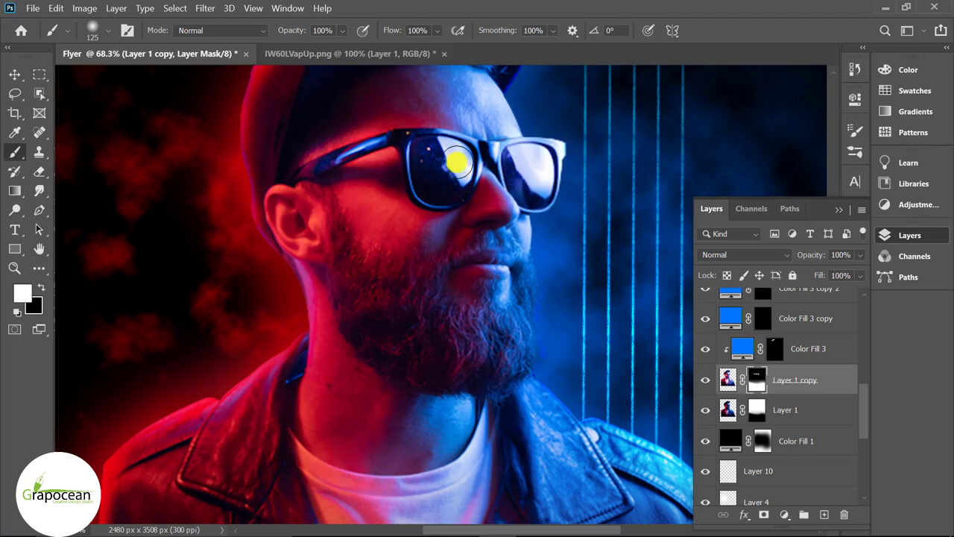
scroll(517, 251, "down", 2)
scroll(558, 301, "down", 3)
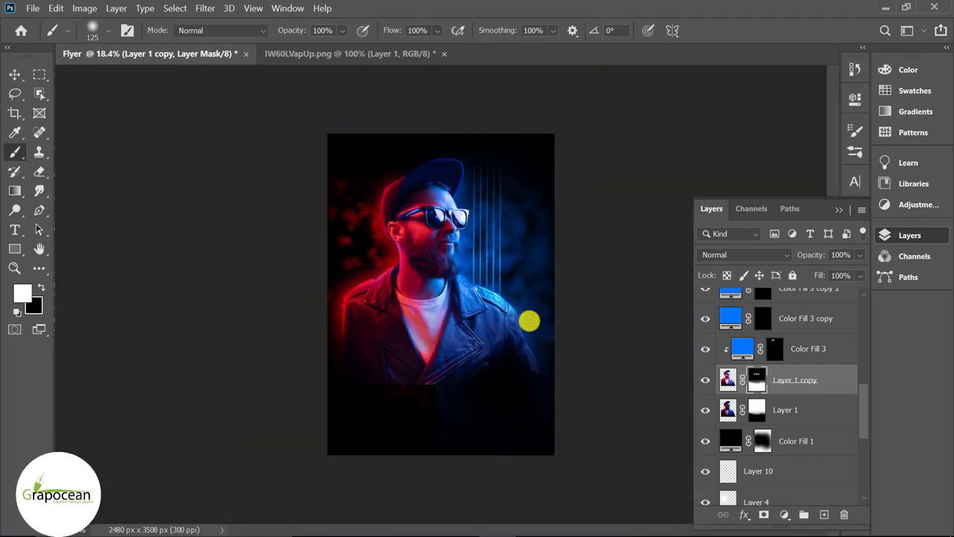
Paint black on the copy's mask along the glasses' arm at the temple with a 60 px brush.
left_click(705, 411)
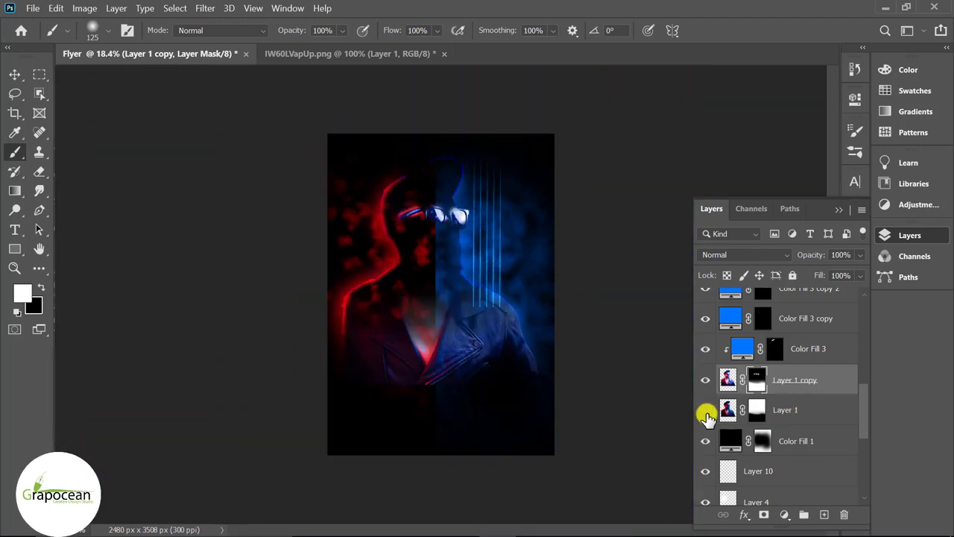
left_click(705, 412)
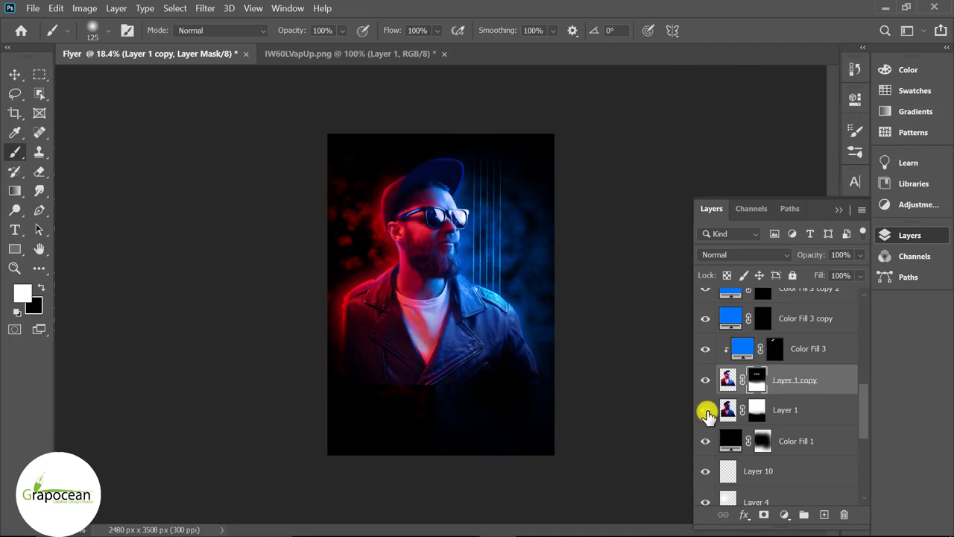
scroll(418, 227, "up", 2)
scroll(394, 198, "up", 2)
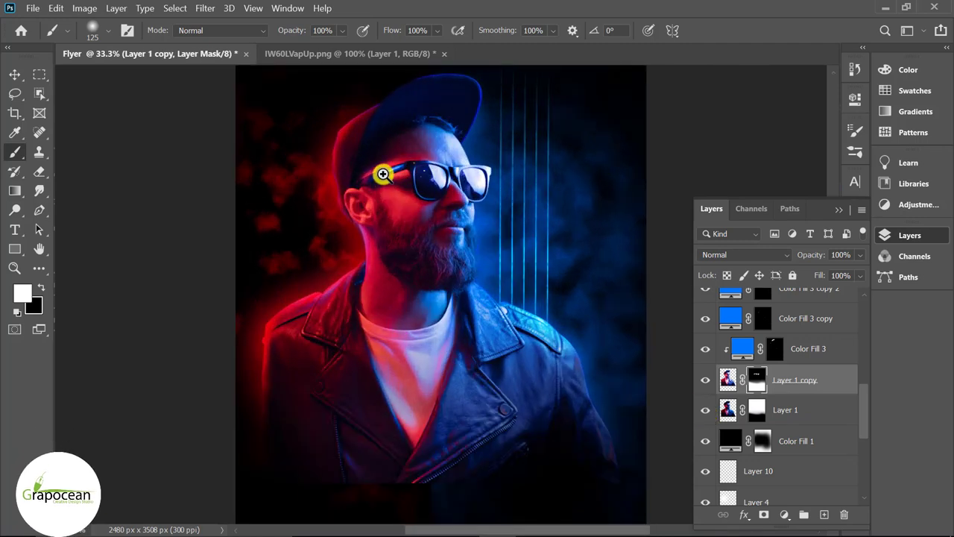
scroll(380, 171, "up", 3)
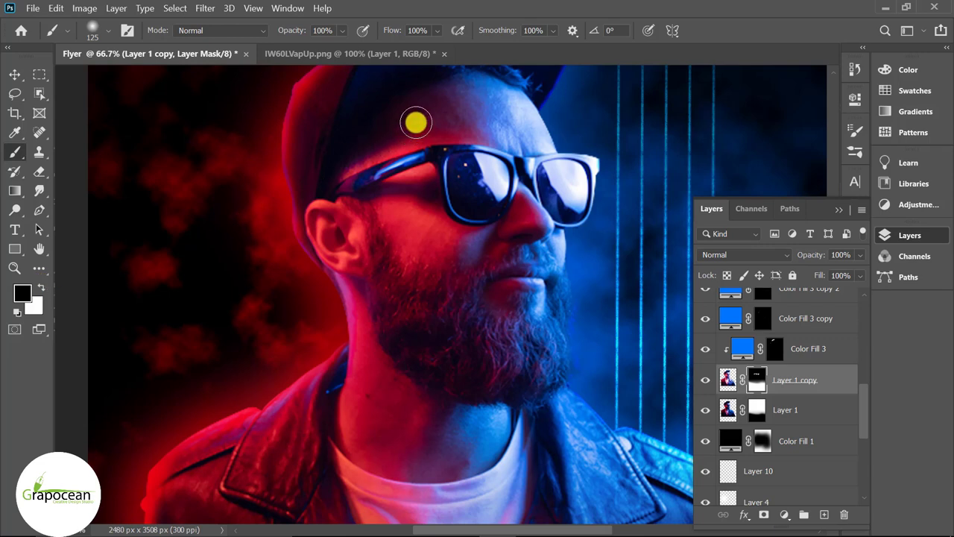
key("bracketleft")
key("bracketleft")
key("bracketleft")
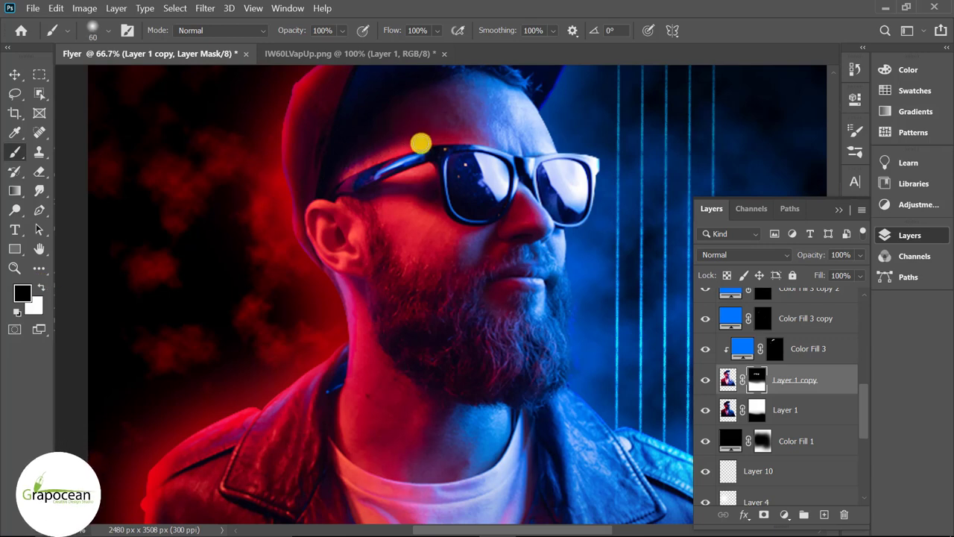
left_click_drag(335, 176, 457, 128)
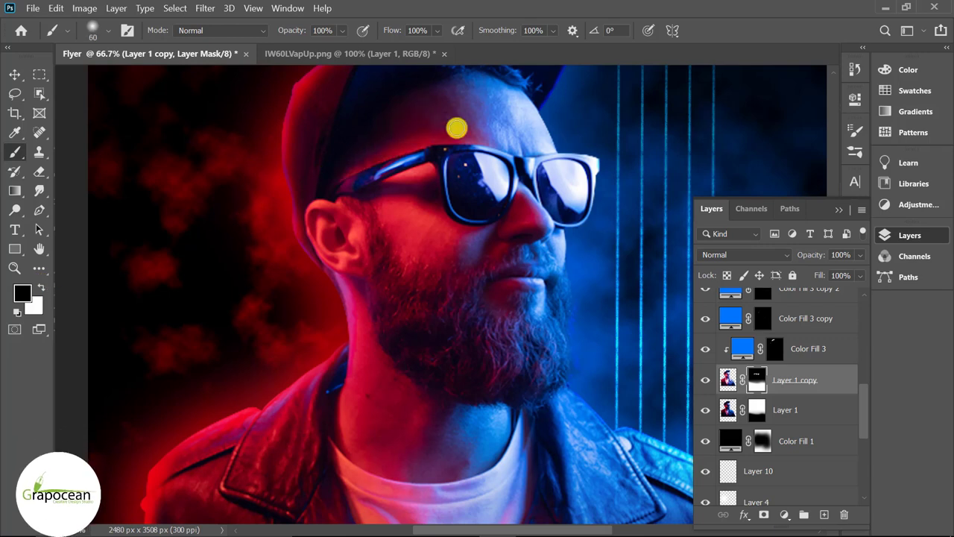
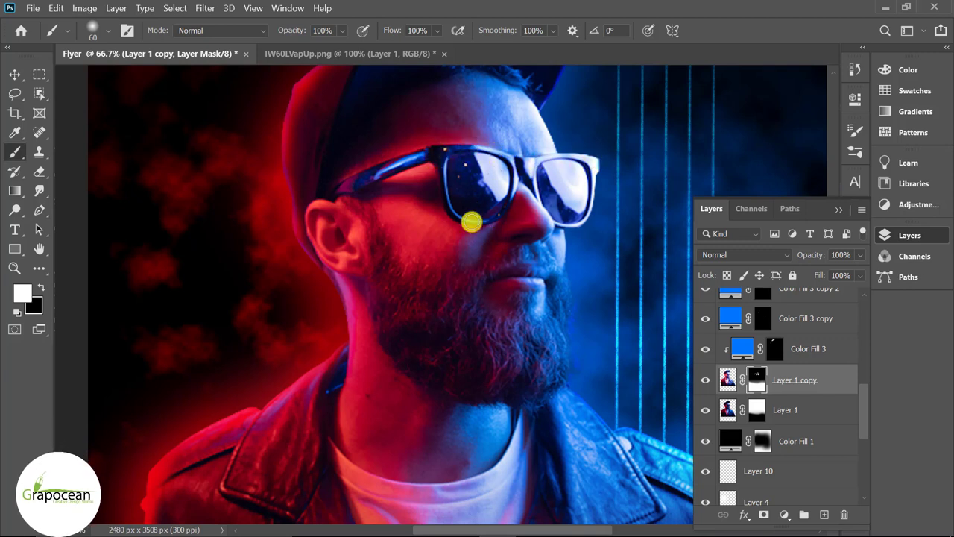
Set the brush to 100 px and paint beard hair back along the right jaw on the mask.
key("bracketright")
key("bracketright")
key("bracketright")
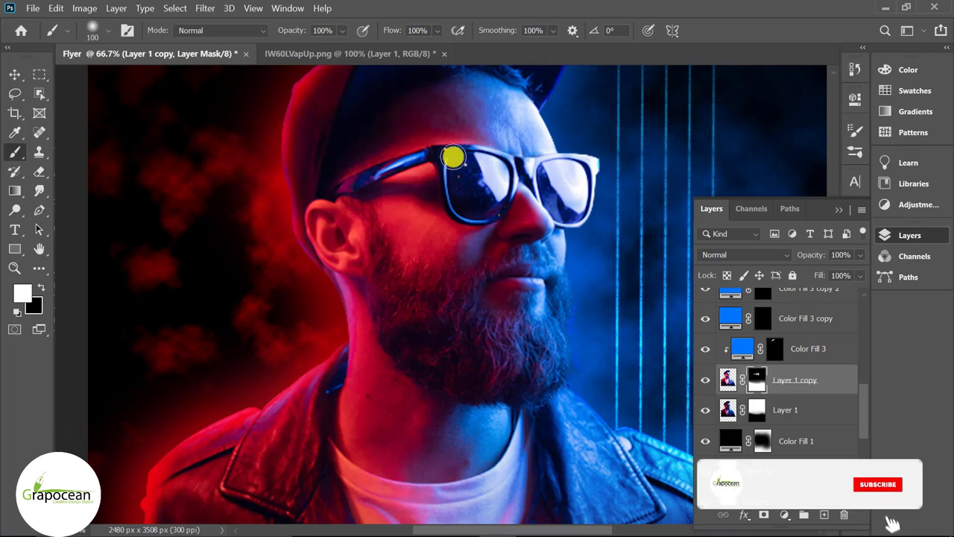
scroll(490, 228, "down", 4)
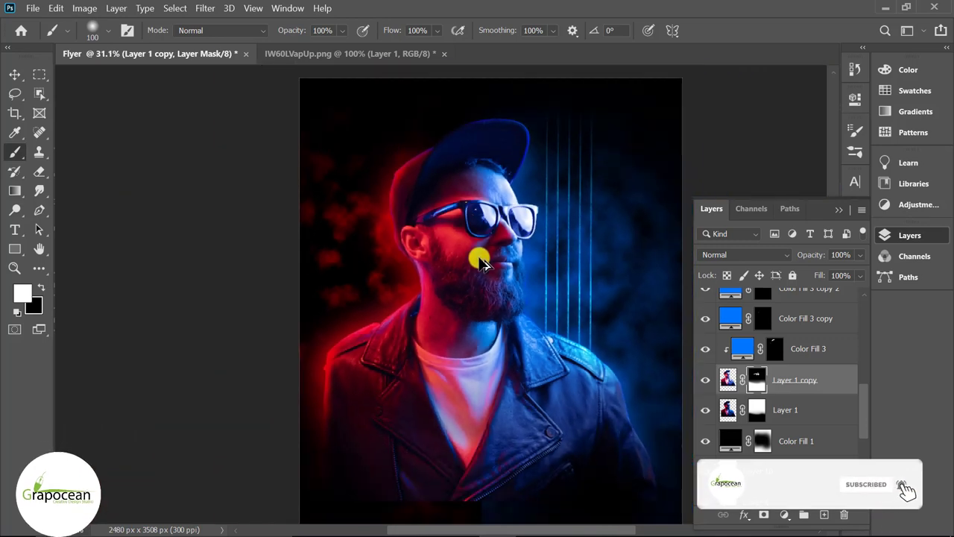
scroll(498, 265, "down", 1)
scroll(498, 265, "up", 3)
scroll(472, 223, "up", 4)
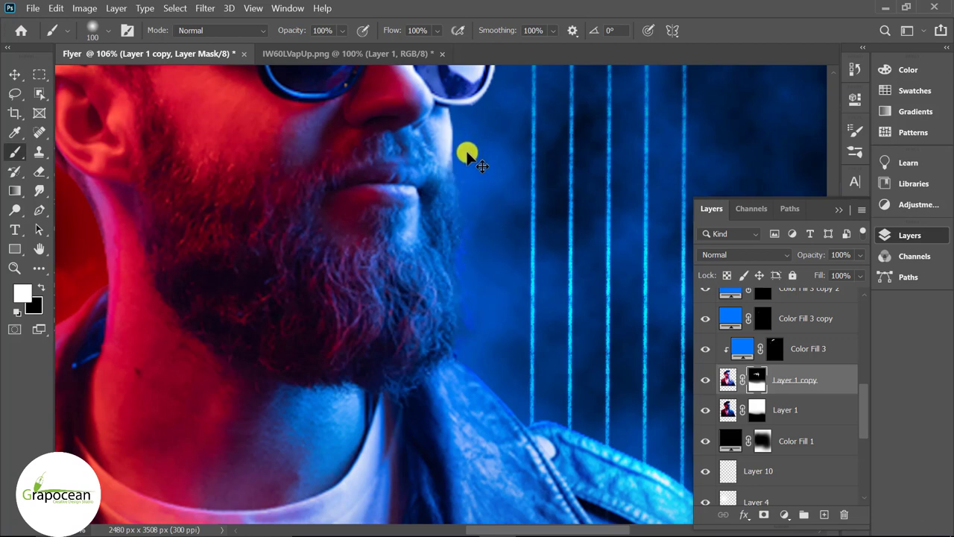
left_click_drag(467, 155, 488, 413)
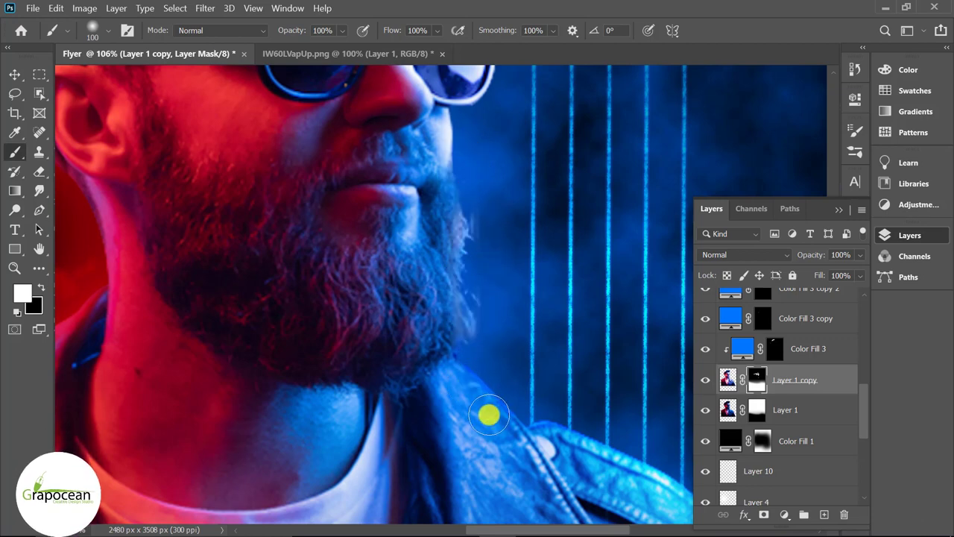
scroll(477, 375, "down", 5)
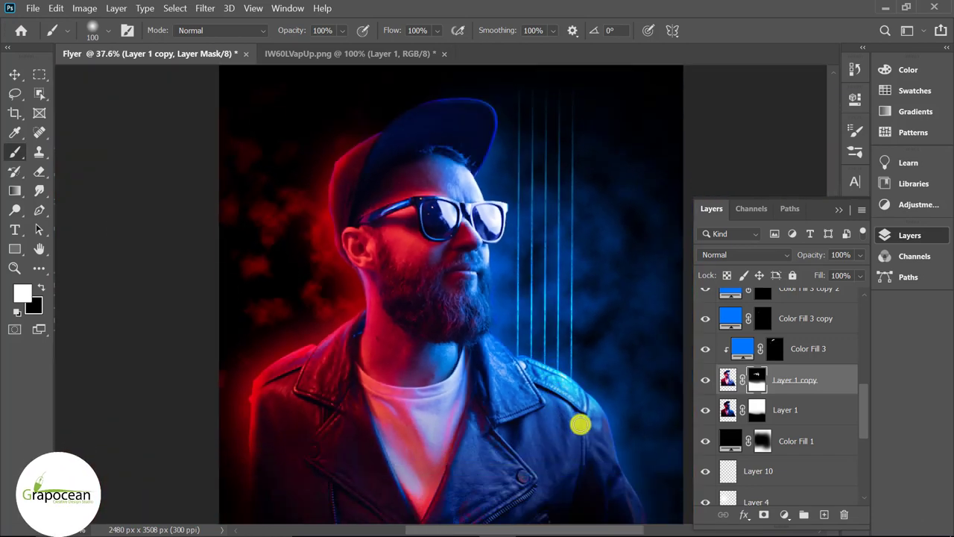
scroll(579, 426, "up", 3)
scroll(544, 350, "up", 2)
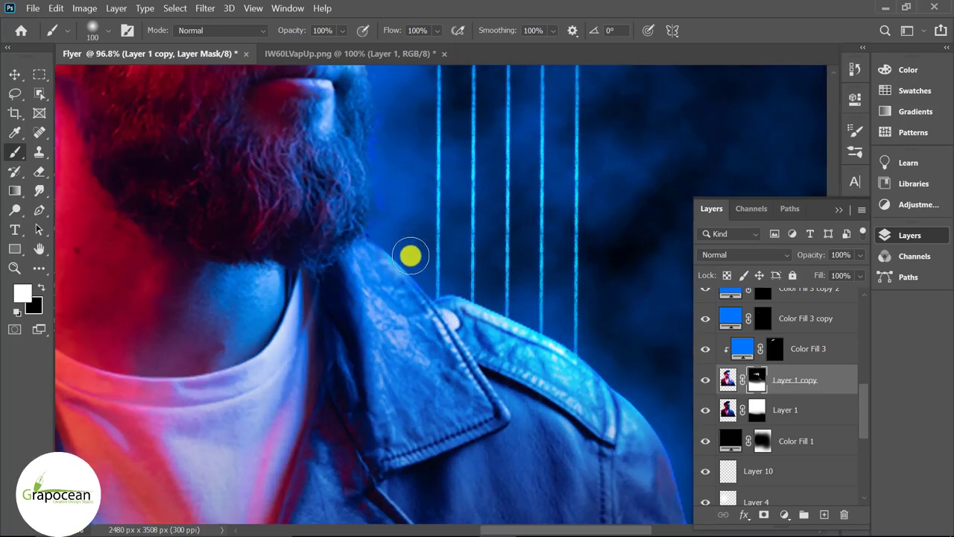
Refine the jacket shoulder edge on the Layer 1 copy mask.
scroll(559, 380, "down", 5)
scroll(543, 400, "up", 5)
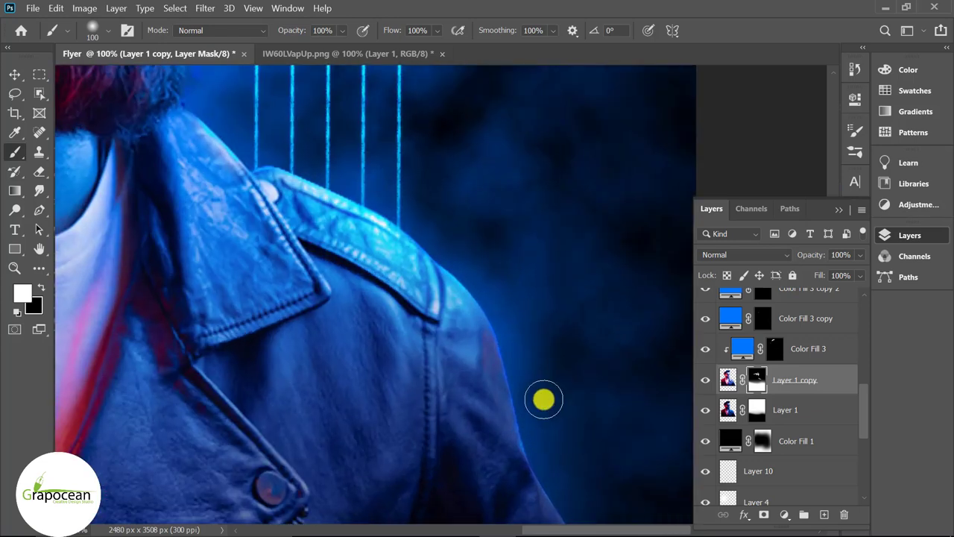
left_click_drag(544, 467, 496, 334)
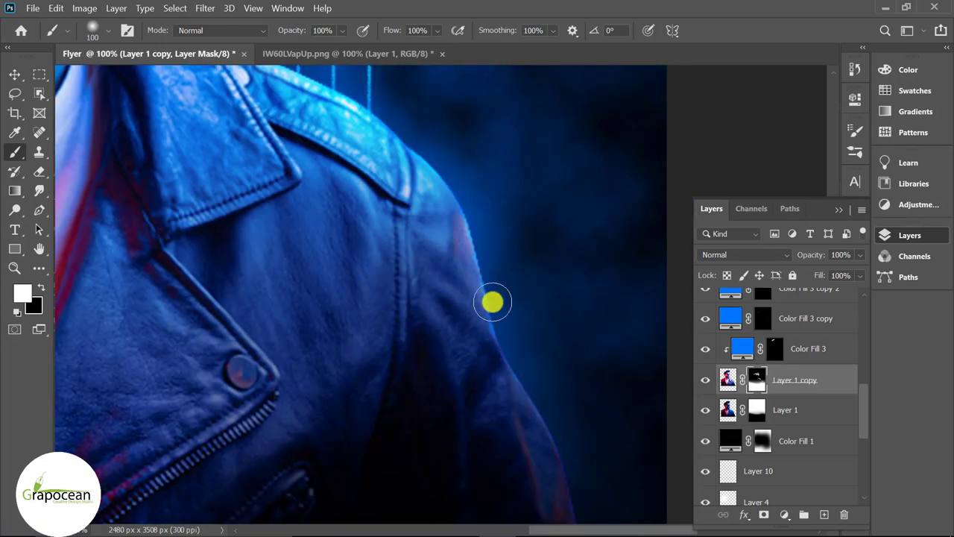
scroll(567, 436, "down", 3)
scroll(270, 371, "down", 2)
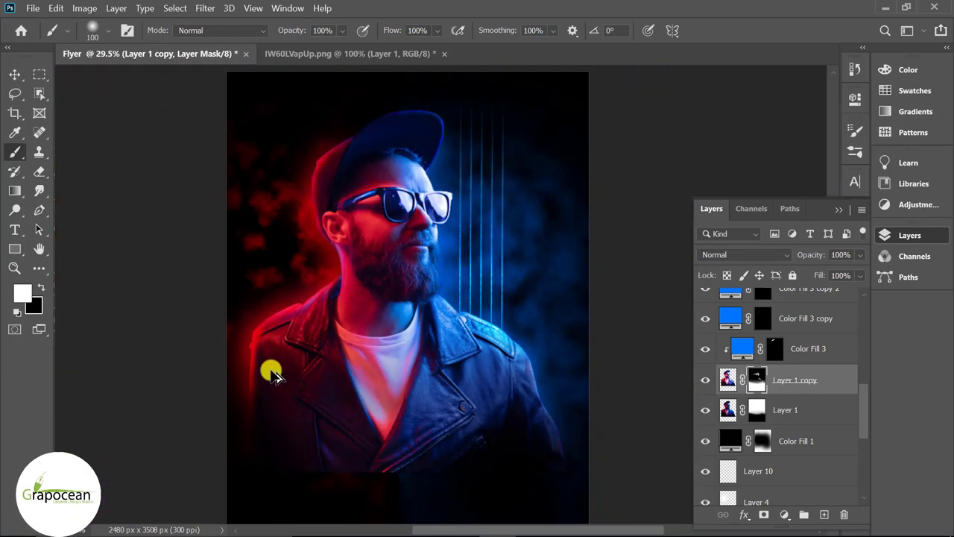
scroll(261, 296, "up", 5)
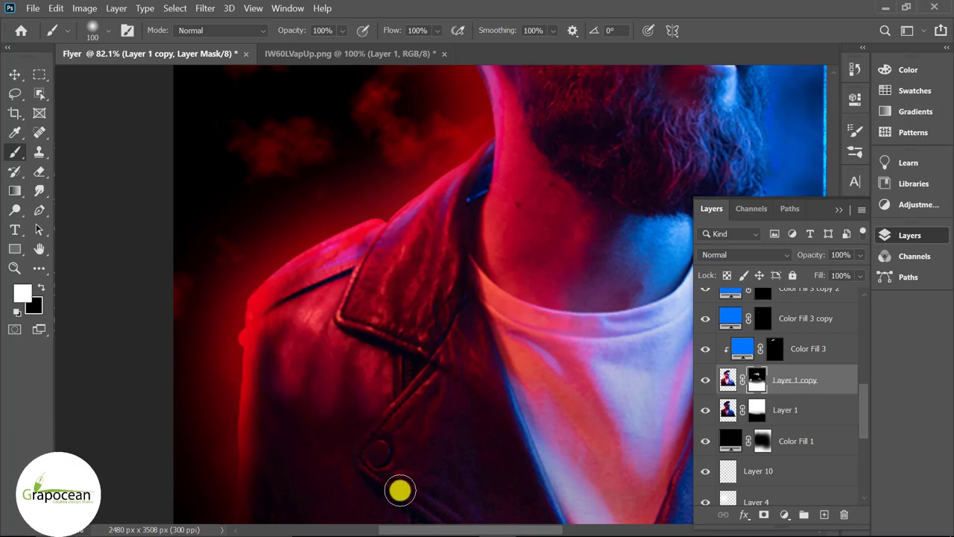
scroll(384, 437, "down", 3)
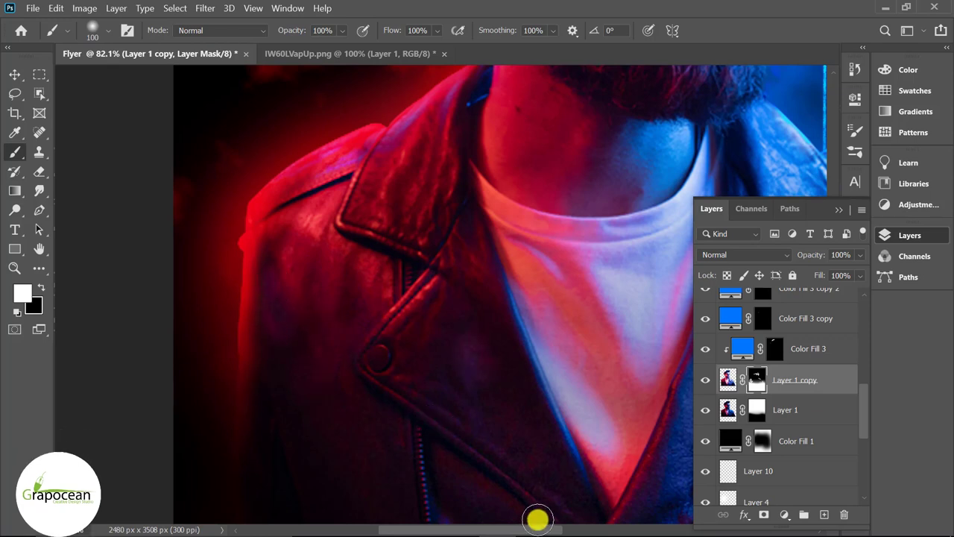
scroll(548, 406, "down", 3)
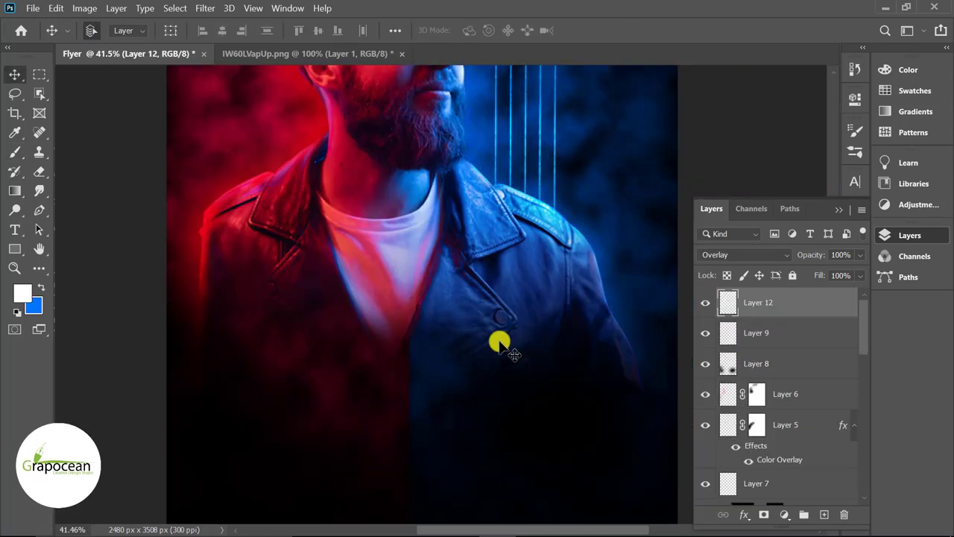
scroll(505, 350, "down", 3)
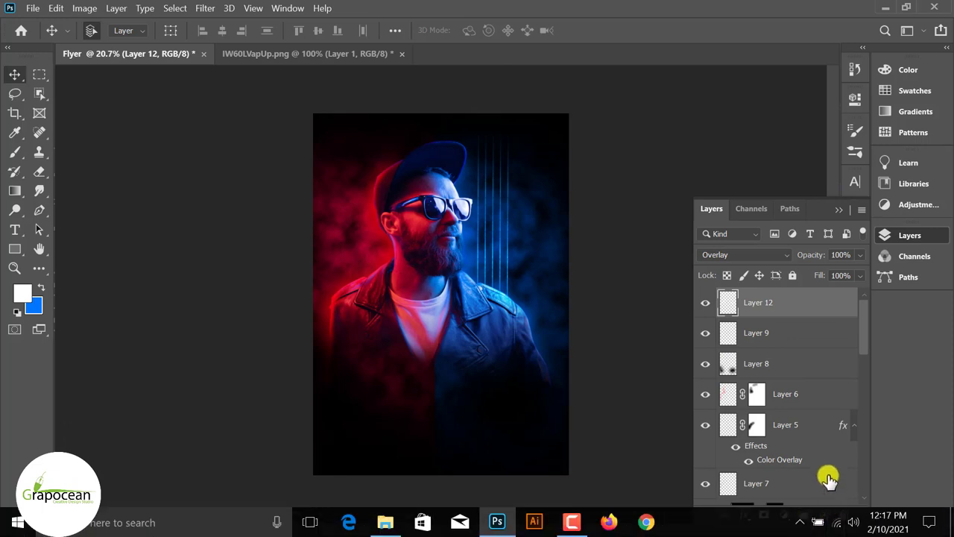
Add a new empty layer, then place white CLUB text and shift it slightly left.
left_click(824, 515)
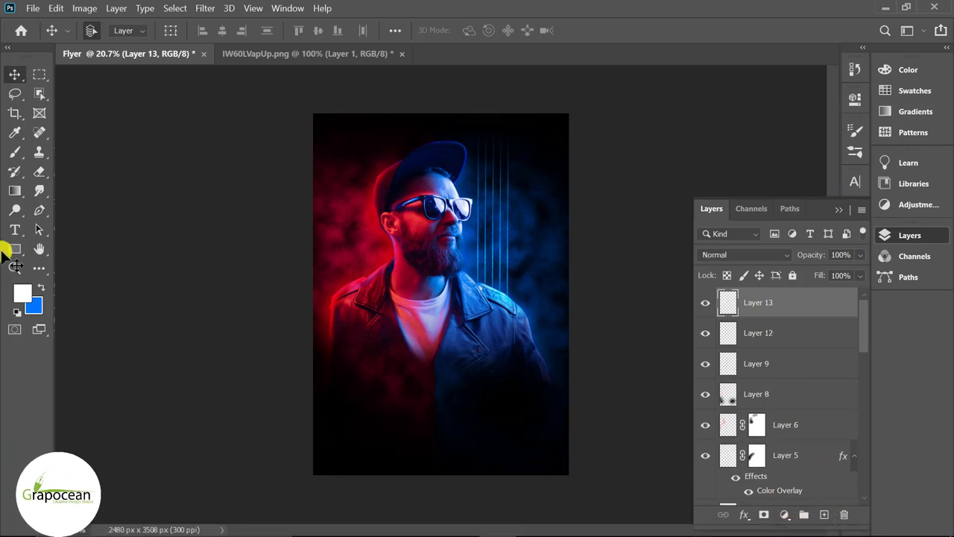
key("t")
left_click(420, 340)
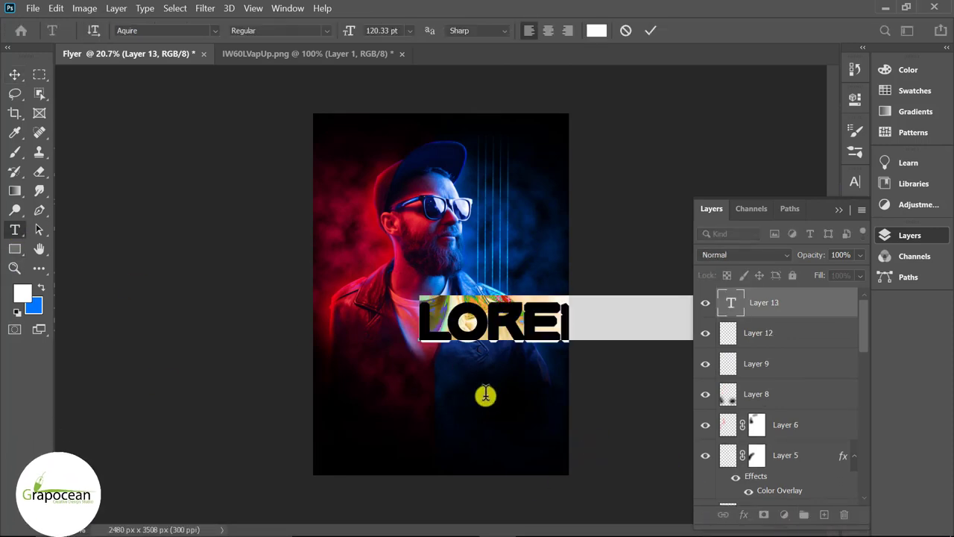
type("CLUB")
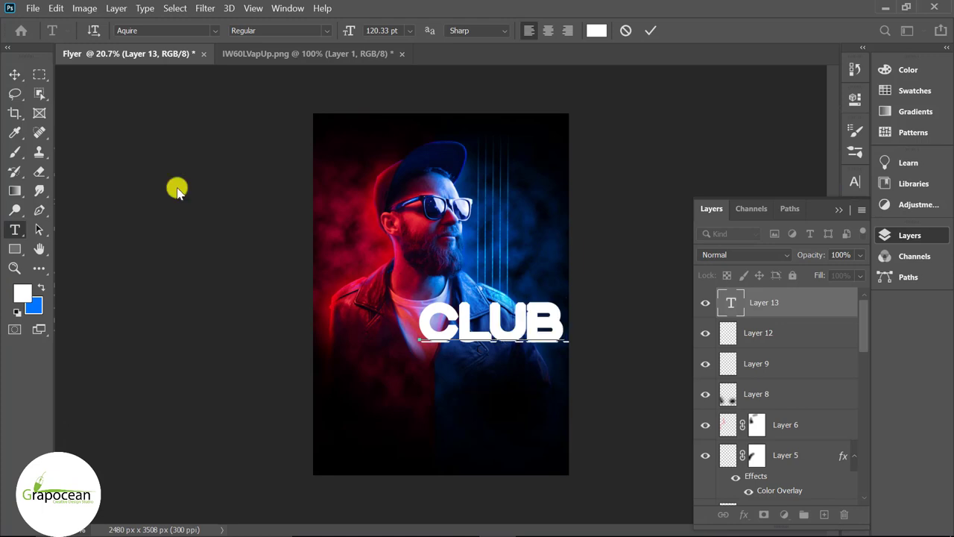
left_click(15, 74)
left_click_drag(531, 332, 481, 337)
Add a second white text line reading PARTY below CLUB.
left_click(15, 229)
left_click(393, 367)
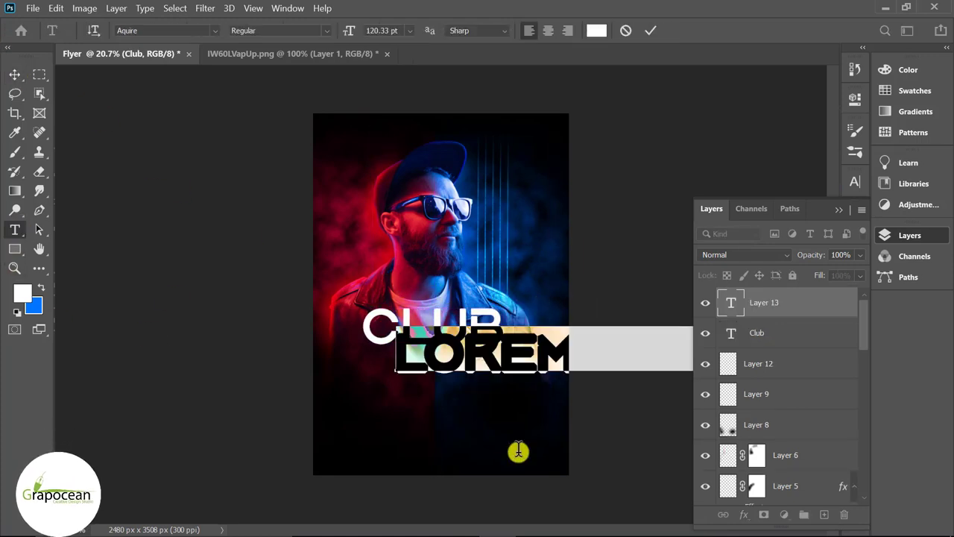
type("PARTY")
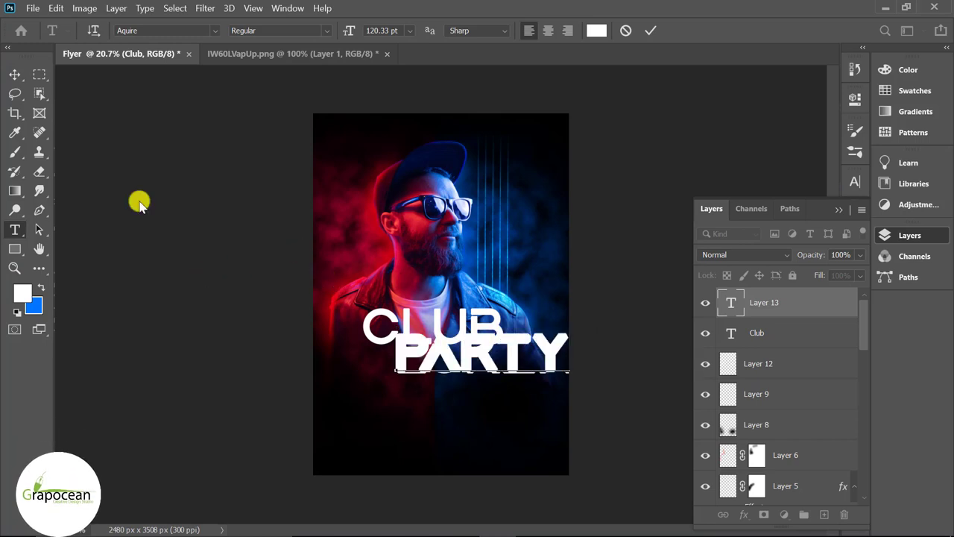
left_click(15, 74)
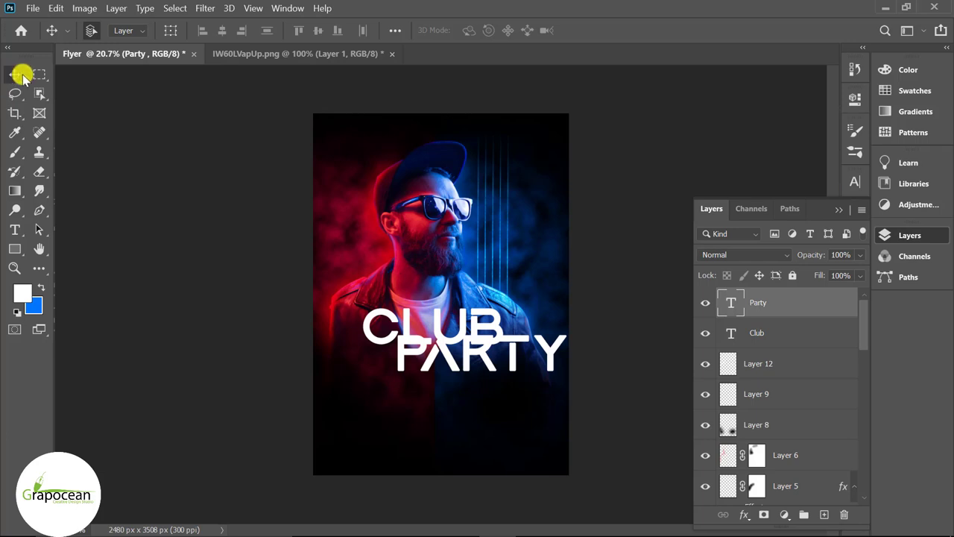
Move PARTY beneath CLUB, scale it to about 69%, and right-align it under CLUB.
left_click_drag(513, 359, 506, 370)
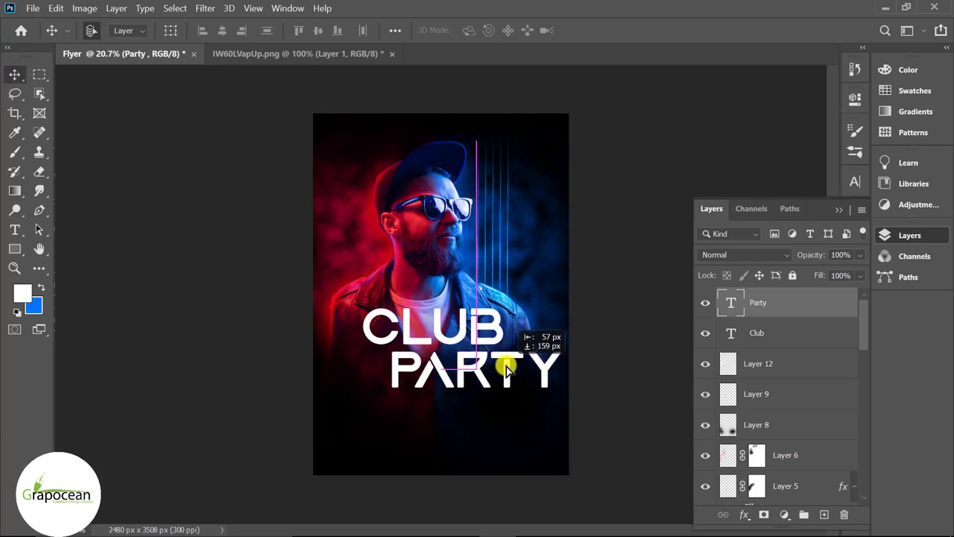
scroll(506, 443, "up", 1)
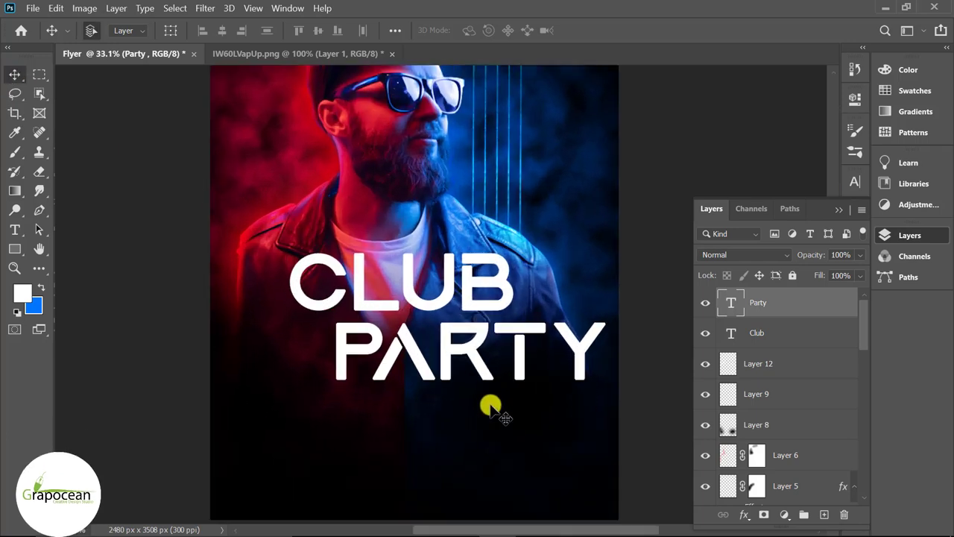
scroll(519, 430, "down", 2)
scroll(509, 417, "down", 1)
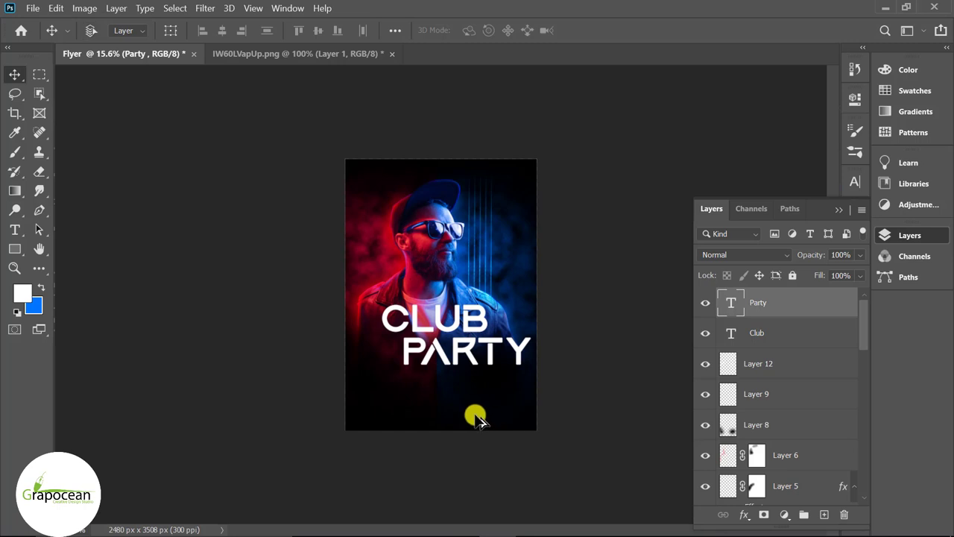
scroll(477, 418, "up", 2)
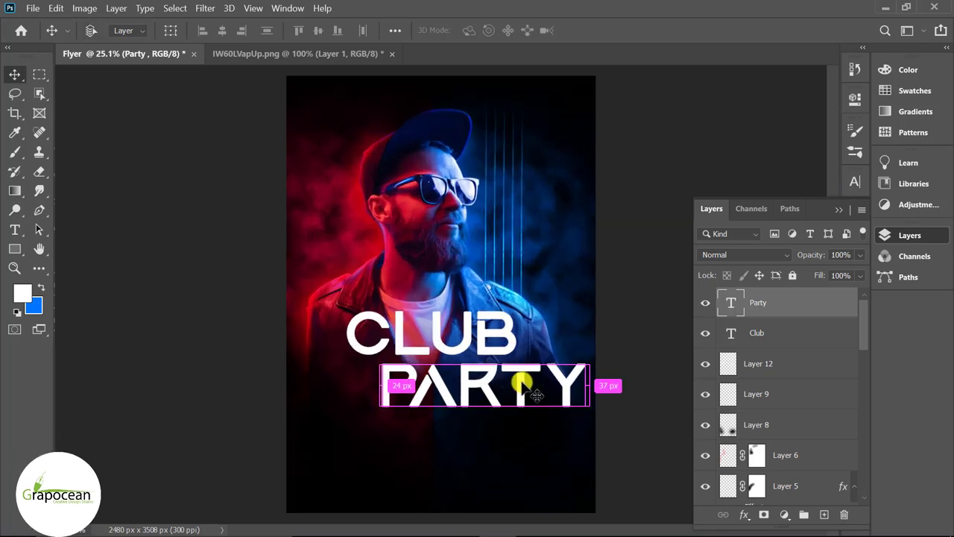
key("ctrl+t")
left_click_drag(615, 407, 581, 398)
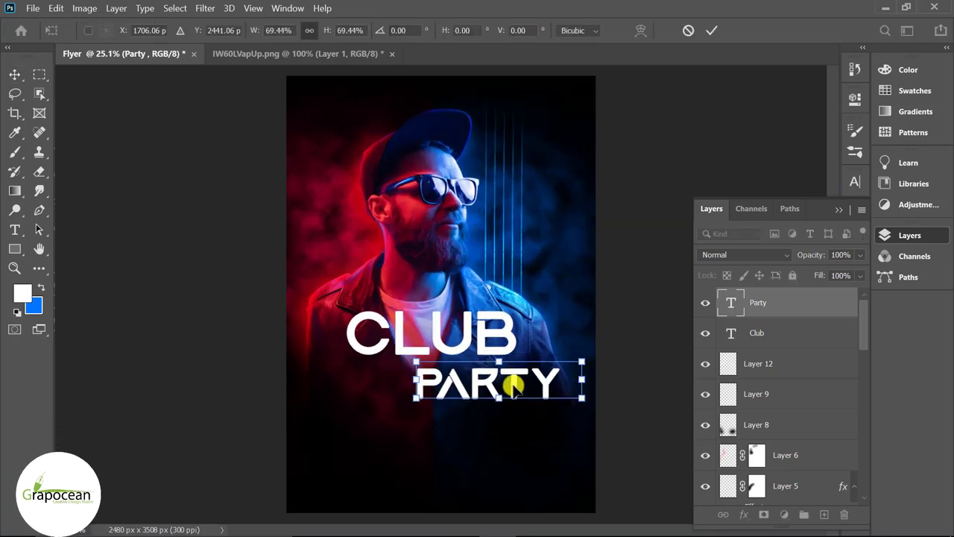
left_click_drag(513, 385, 517, 380)
left_click(707, 32)
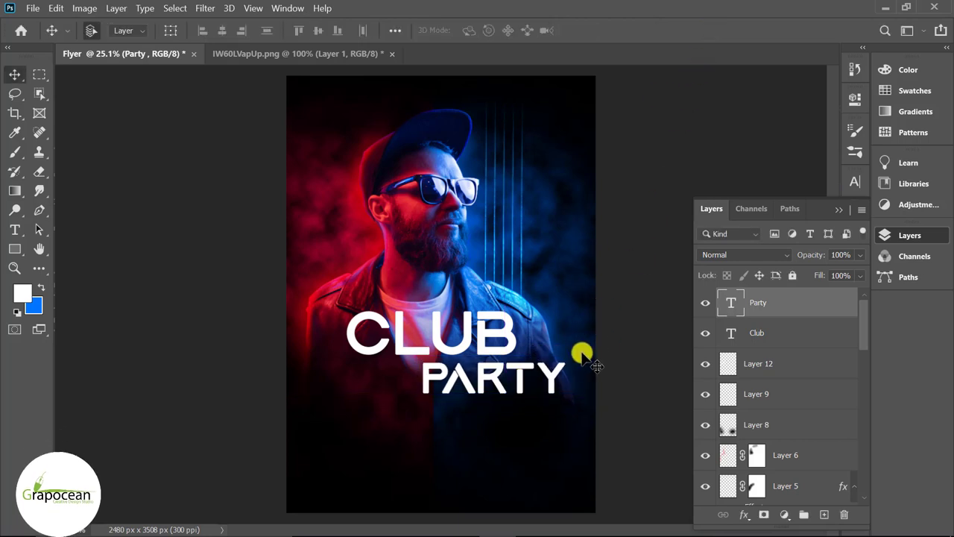
left_click(15, 227)
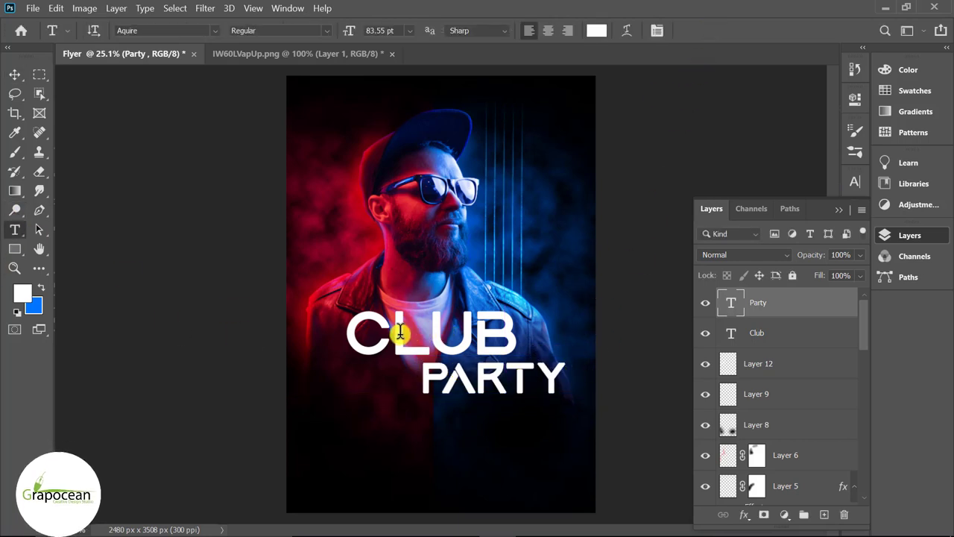
Recolour the LU letters of CLUB to blue 0049ad, leaving C and B white.
left_click_drag(395, 334, 465, 335)
left_click(596, 31)
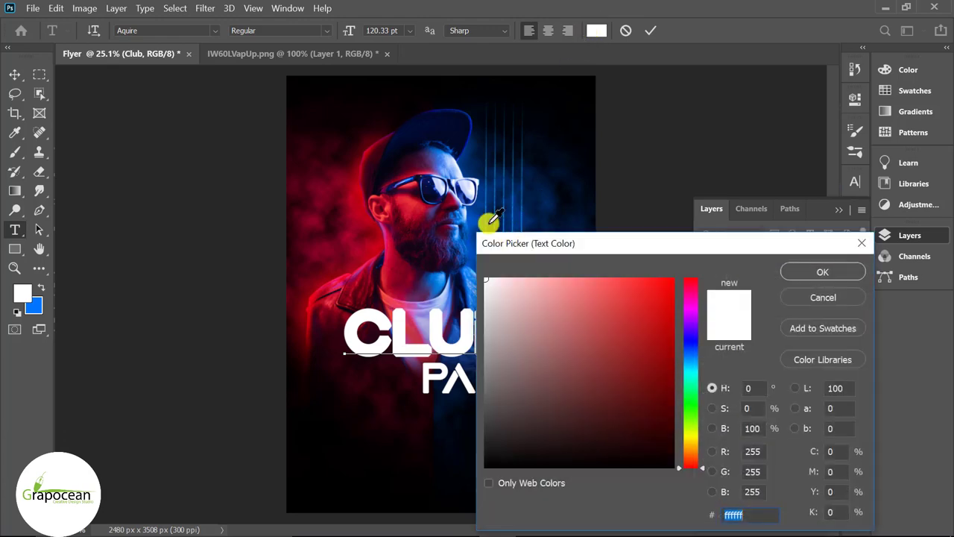
left_click(468, 213)
type("0049ad")
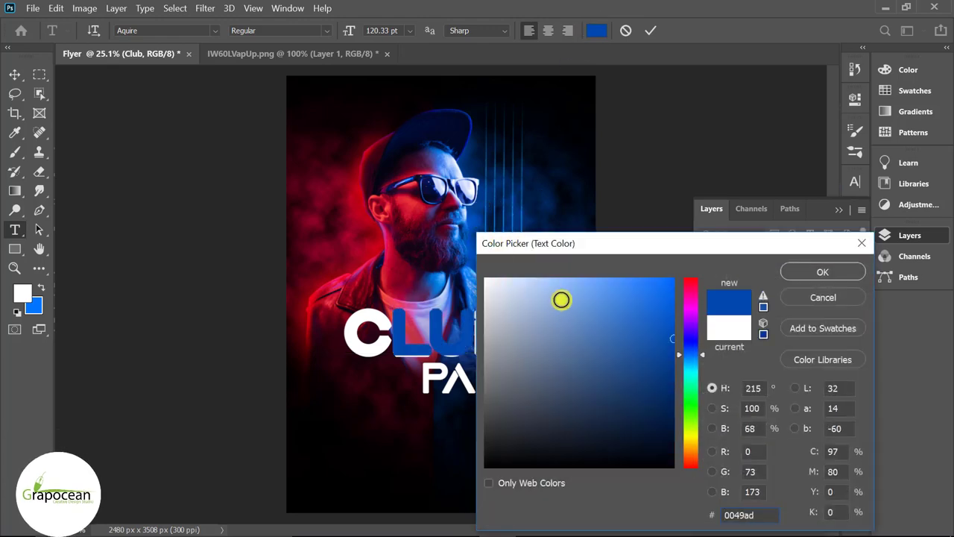
left_click(822, 272)
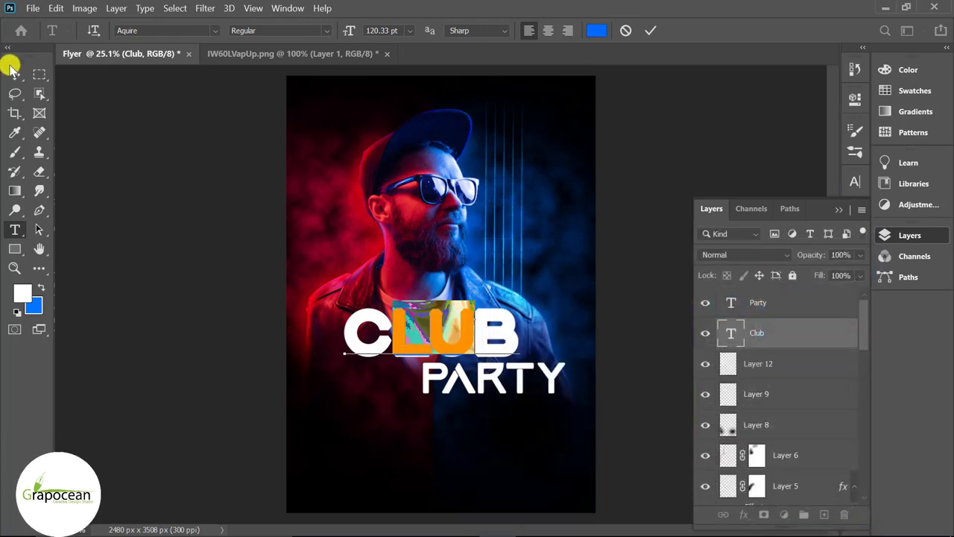
left_click(15, 73)
scroll(542, 431, "down", 2)
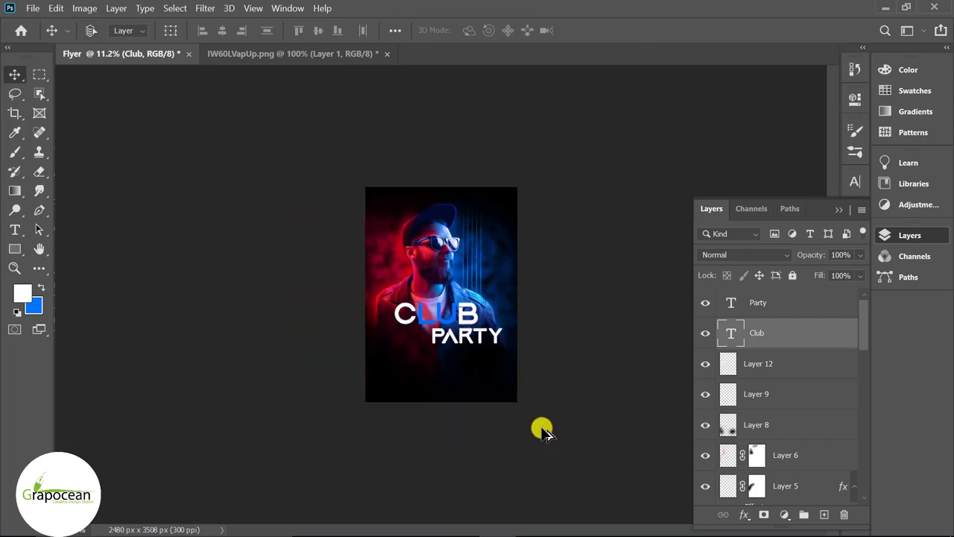
scroll(542, 430, "down", 2)
scroll(521, 417, "up", 2)
scroll(497, 402, "up", 2)
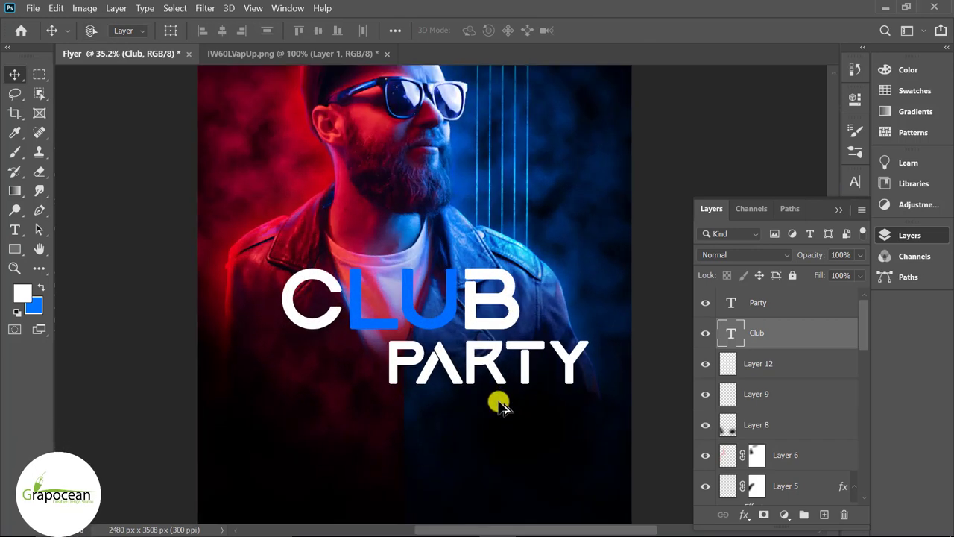
scroll(499, 404, "up", 1)
Draw a rounded rectangle over the LU letters and place it behind the CLUB text.
left_click(15, 248)
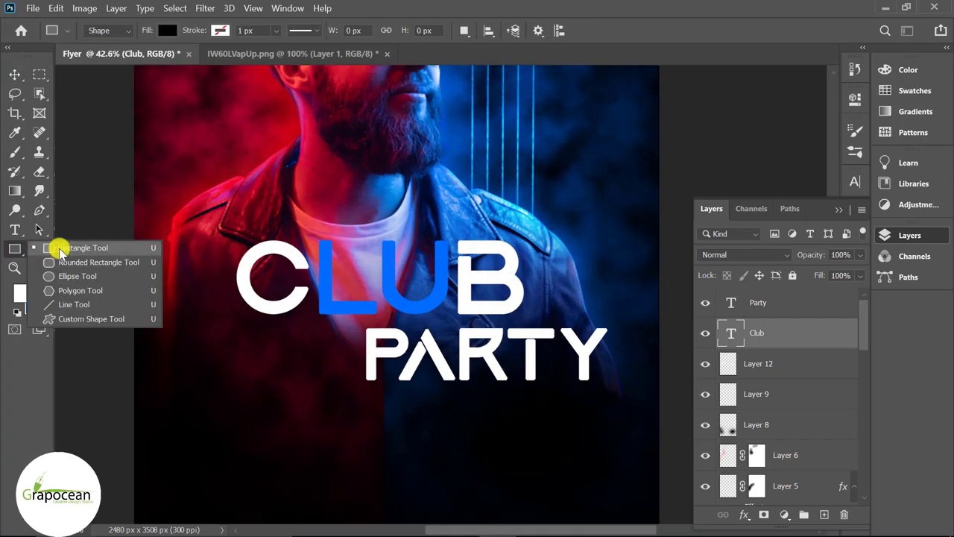
left_click(71, 262)
left_click_drag(319, 190, 450, 320)
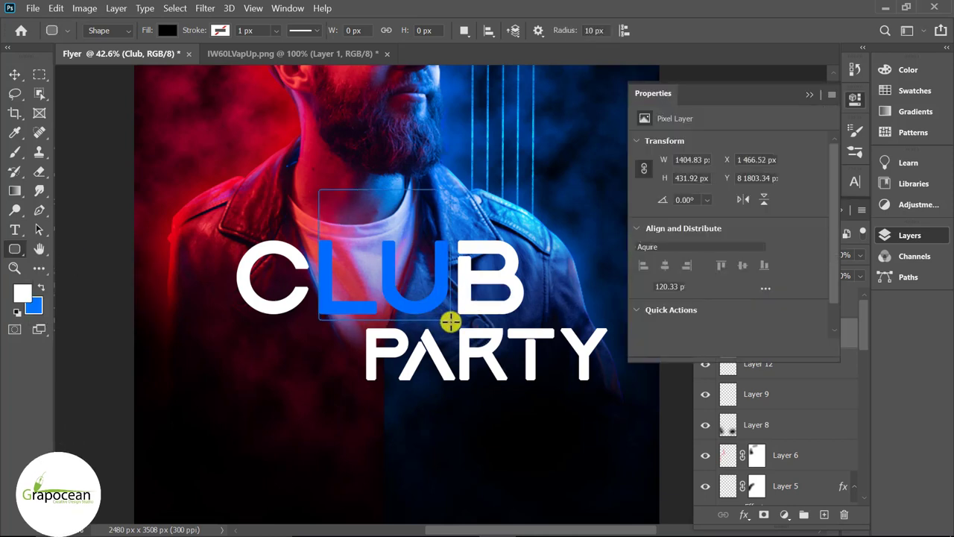
left_click(15, 74)
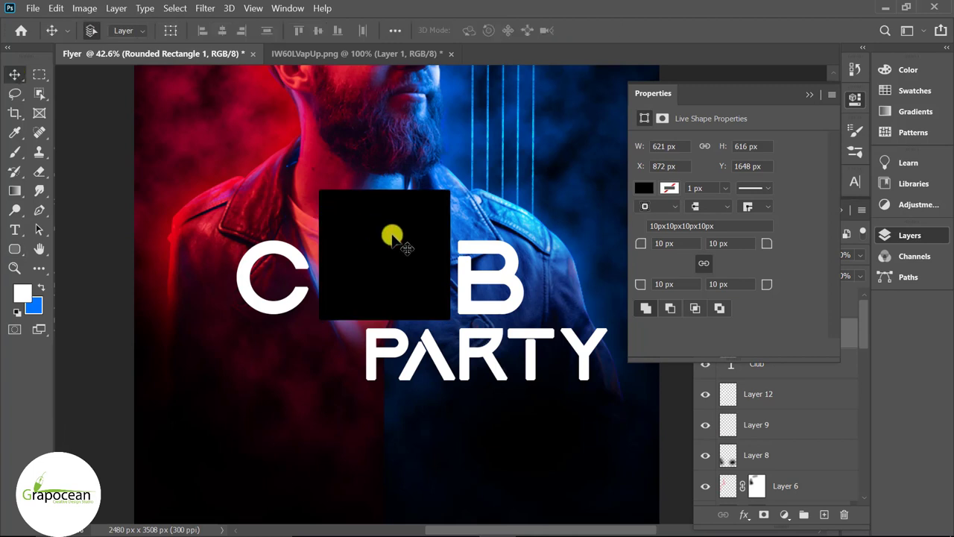
key("ctrl+alt+g")
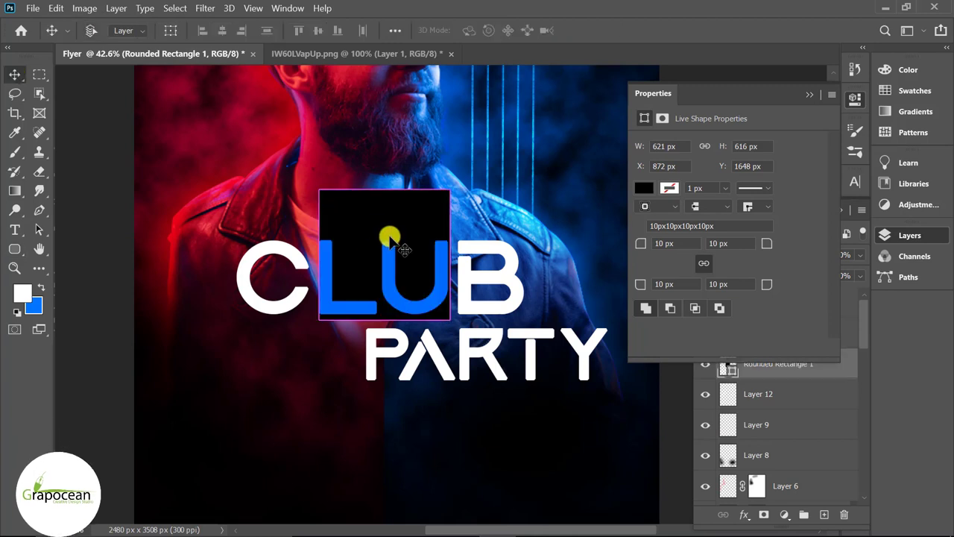
Widen the rectangle to stretch from past the C to beyond PARTY.
key("ctrl+0")
key("ctrl+t")
left_click_drag(409, 331, 376, 334)
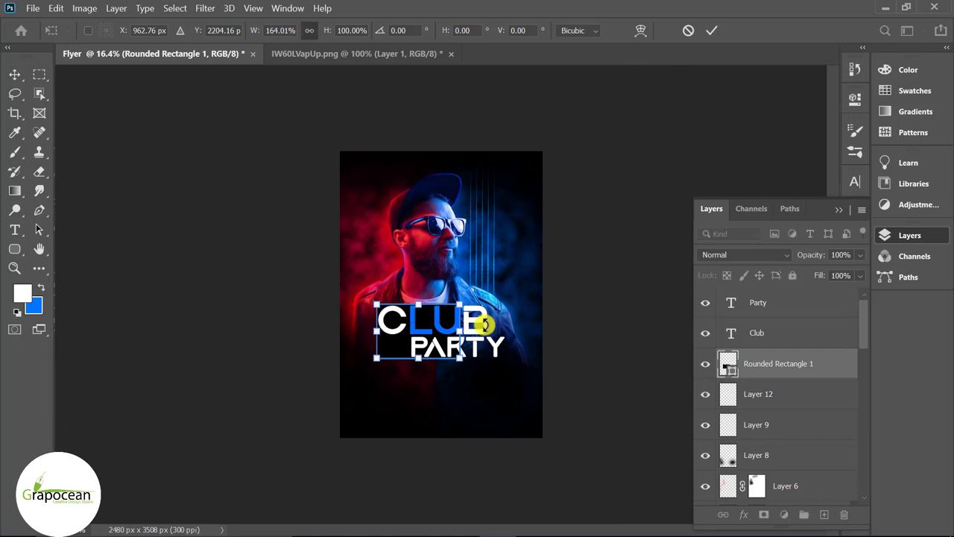
left_click_drag(459, 331, 516, 337)
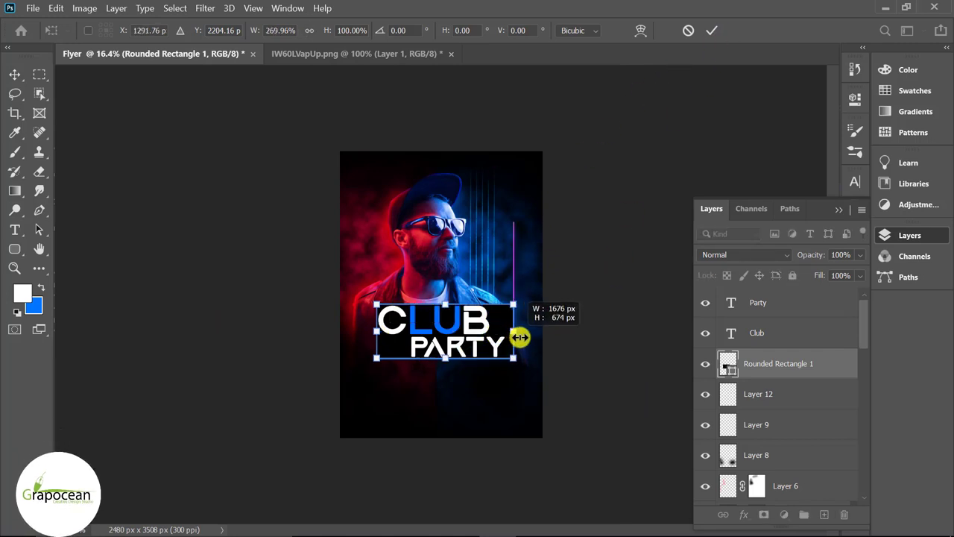
left_click(712, 29)
scroll(420, 369, "up", 2)
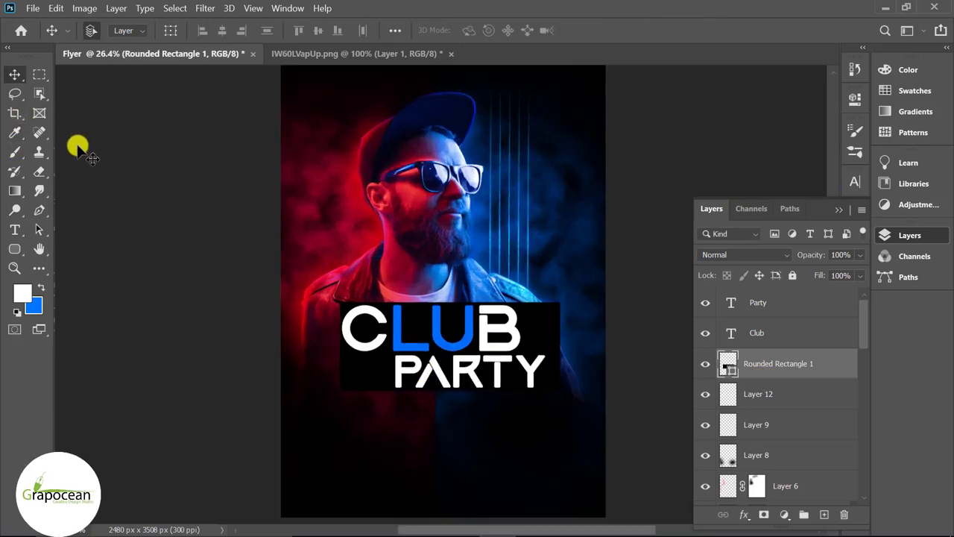
Add a blue-to-red gradient overlay to Rounded Rectangle 1 in its blending options.
left_click(39, 74)
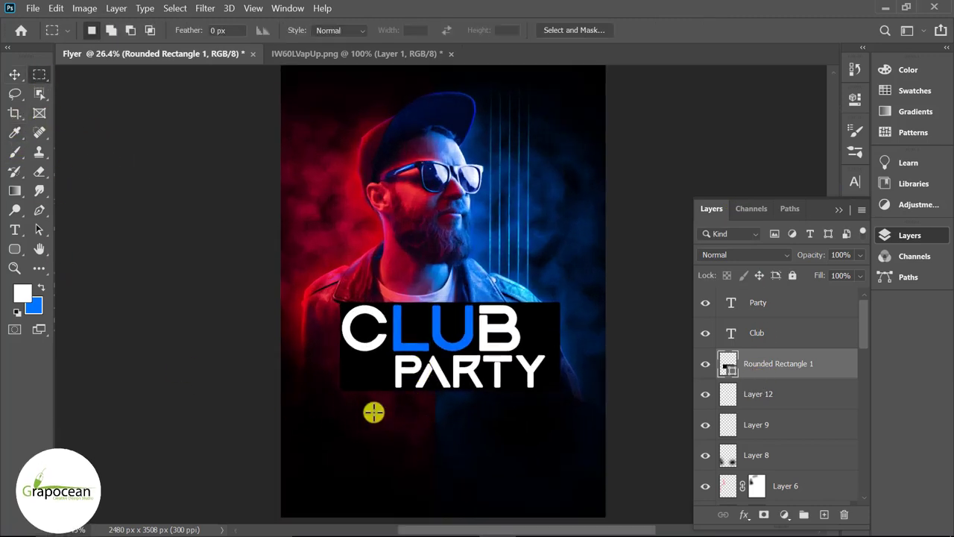
right_click(805, 365)
left_click(649, 19)
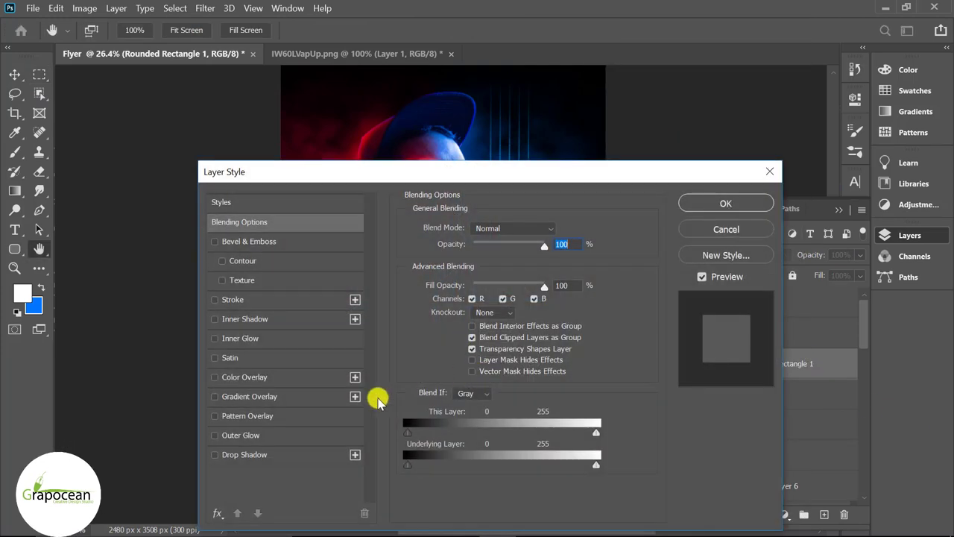
left_click(261, 398)
Apply the gradient overlay and mask the rectangle to a selection around the LU letters.
left_click_drag(485, 179, 525, 410)
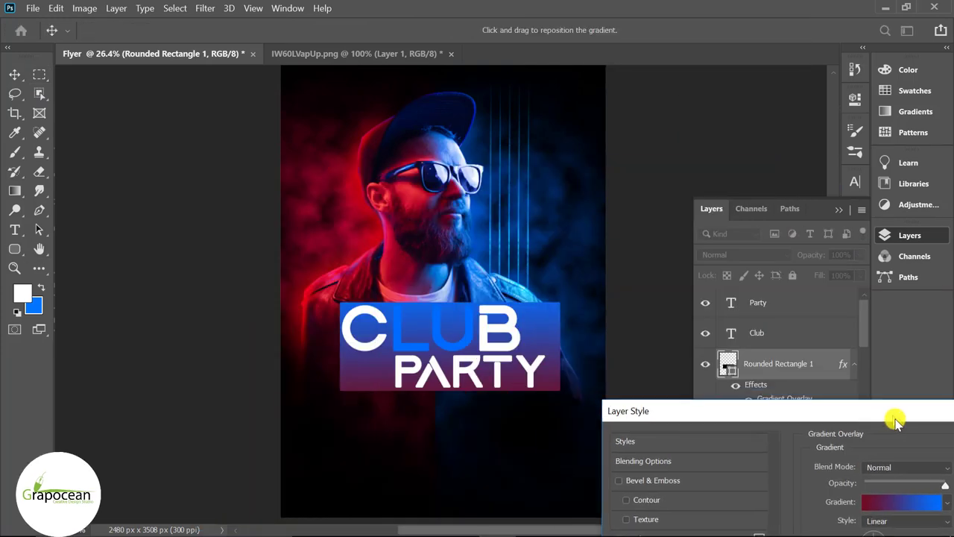
left_click(775, 441)
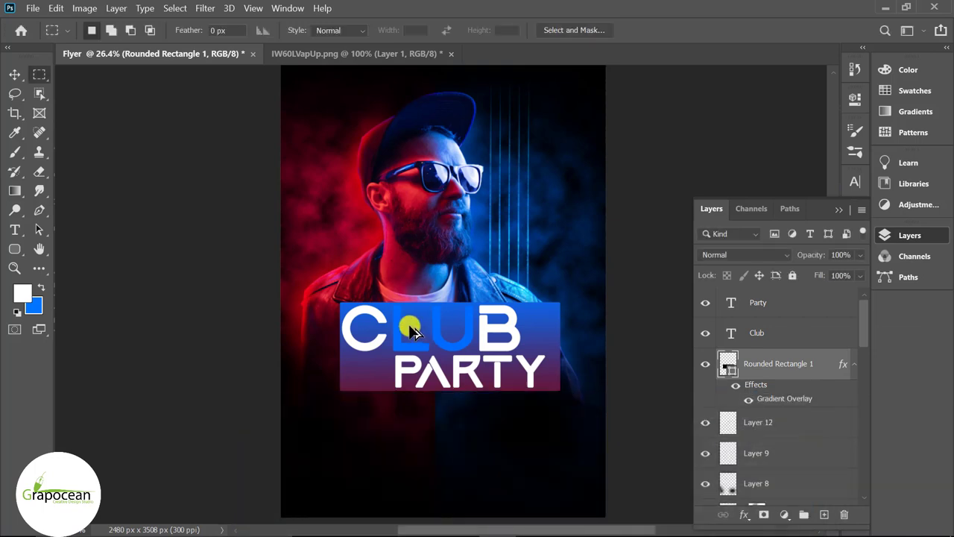
scroll(409, 324, "up", 2)
left_click_drag(380, 284, 508, 364)
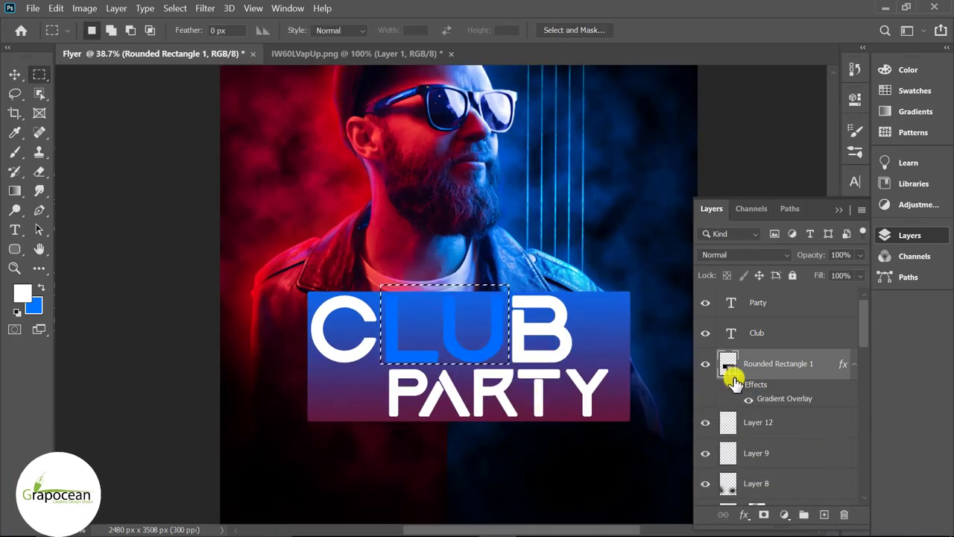
left_click(763, 514)
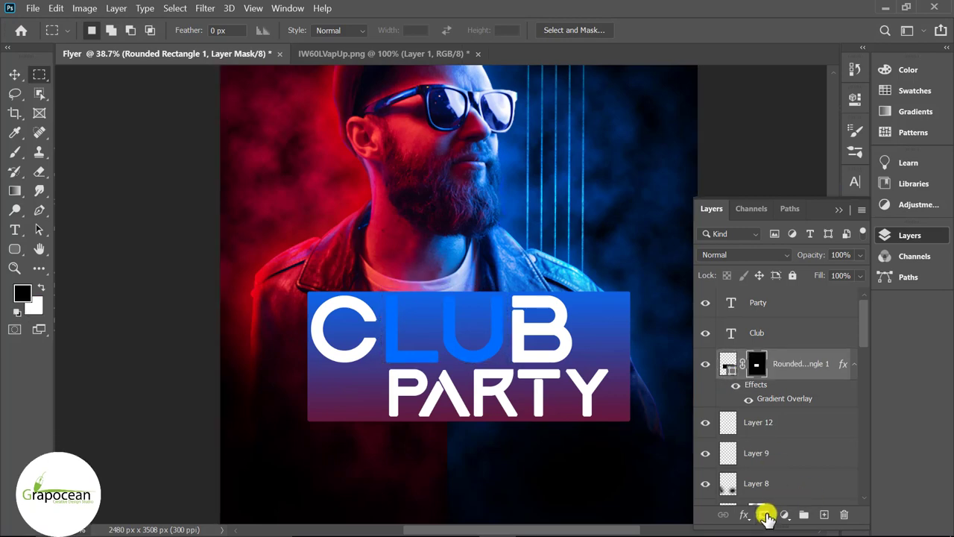
scroll(456, 399, "down", 3)
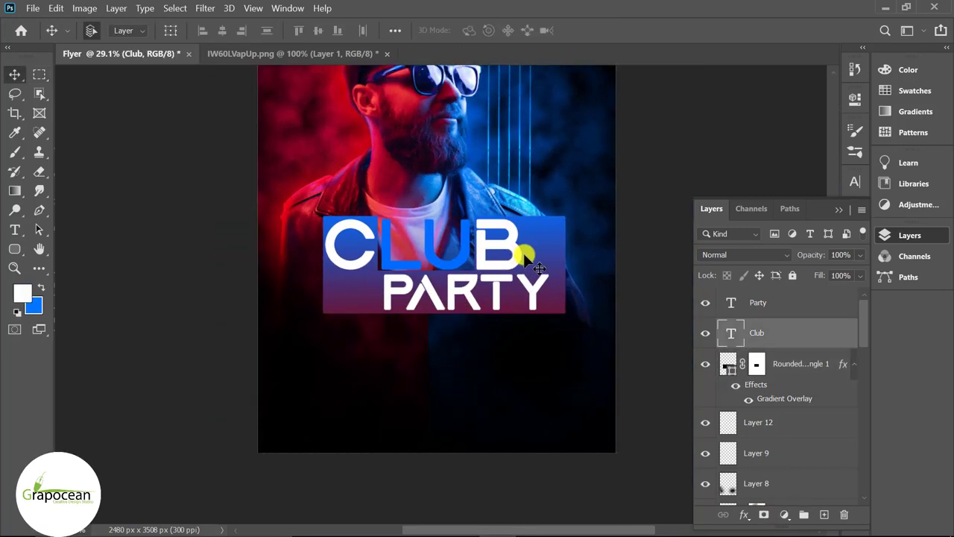
Set Club to Divide blending, duplicate it as a Normal-mode Club copy with a white mask.
left_click(732, 255)
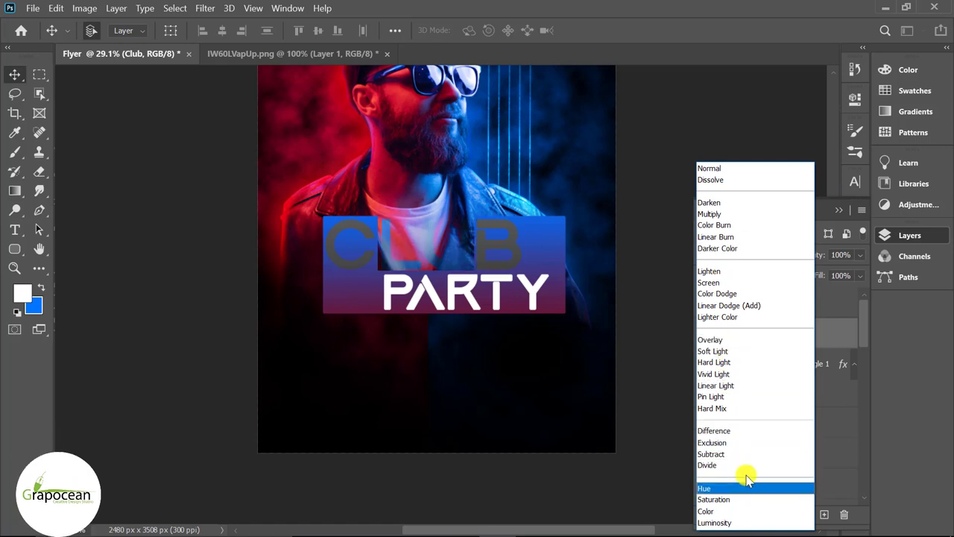
left_click(748, 465)
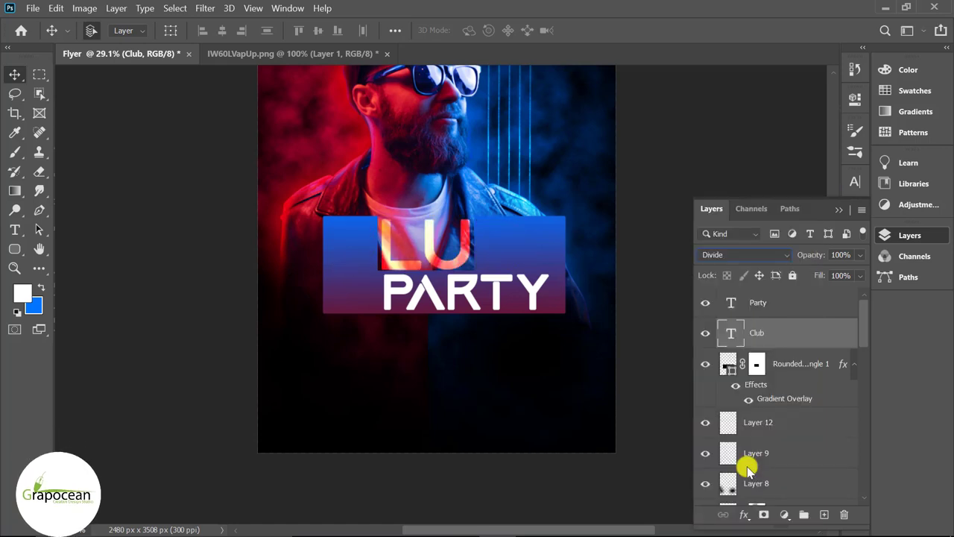
key("ctrl+j")
left_click(745, 254)
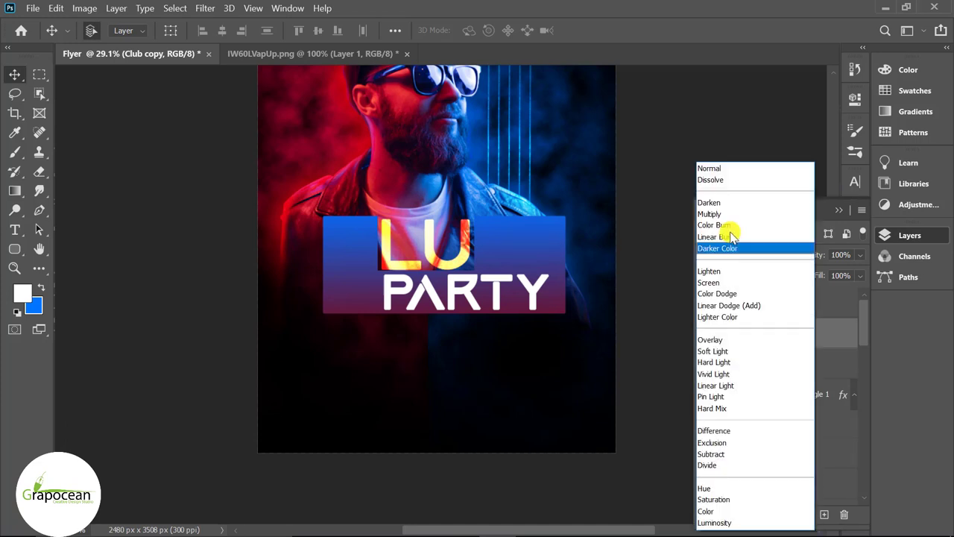
left_click(726, 171)
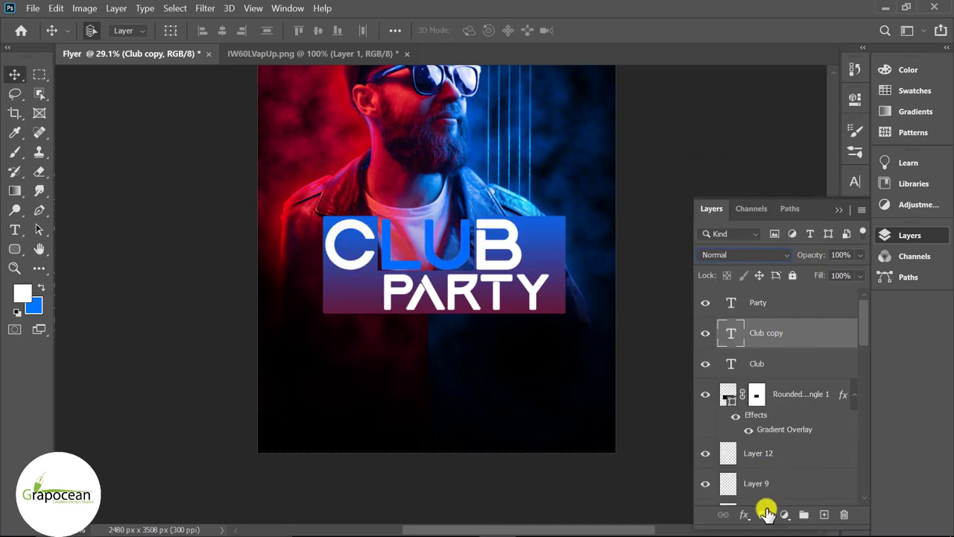
left_click(766, 513)
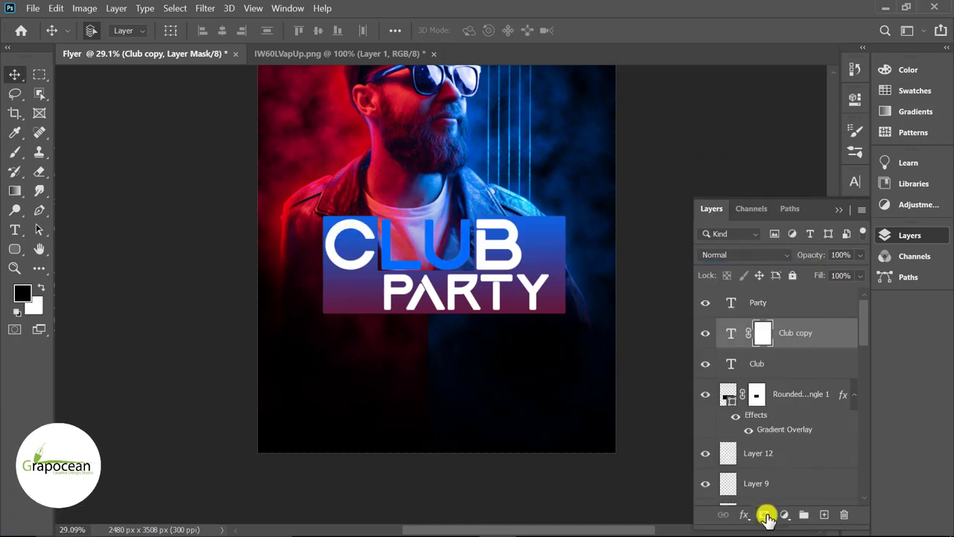
Paint black with a 400 px brush on the Club copy mask to reveal red LU letters.
left_click(14, 151)
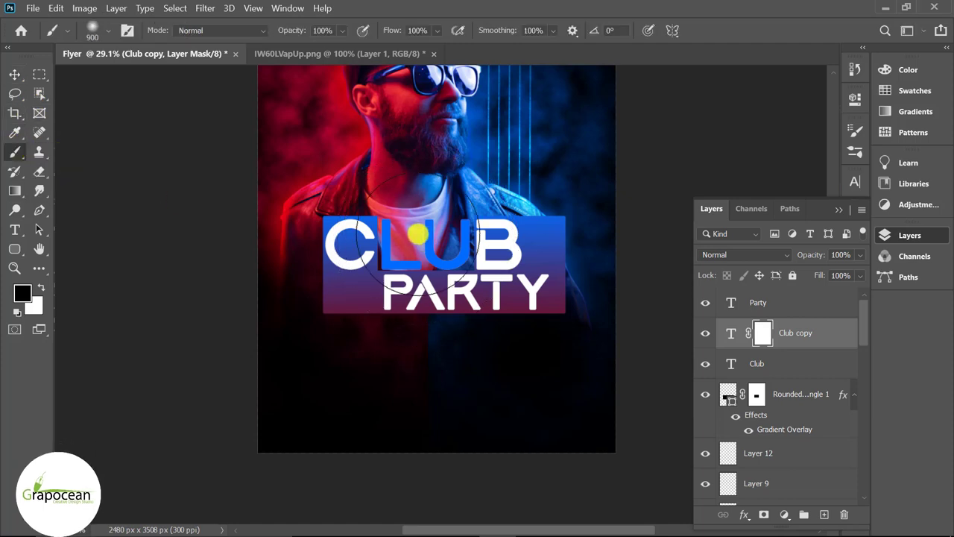
key("bracketleft")
key("bracketleft")
key("bracketleft")
left_click(421, 246)
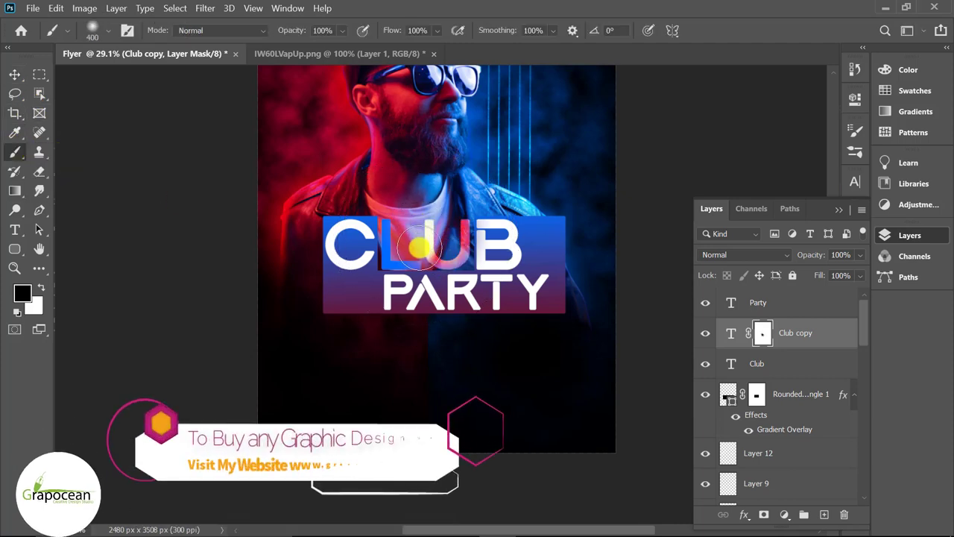
mouse_move(421, 246)
left_mouse_down()
mouse_move(389, 237)
mouse_move(401, 203)
left_mouse_up()
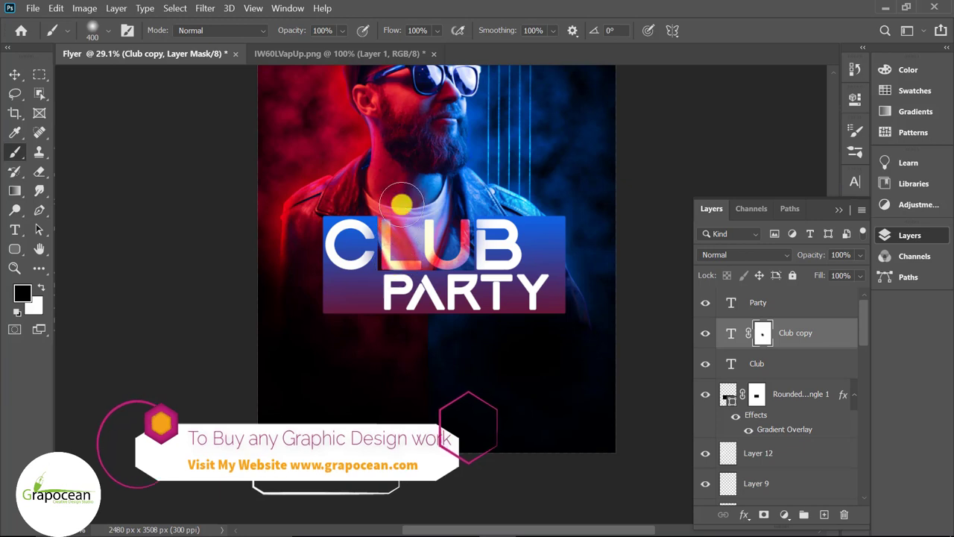
scroll(495, 389, "down", 2)
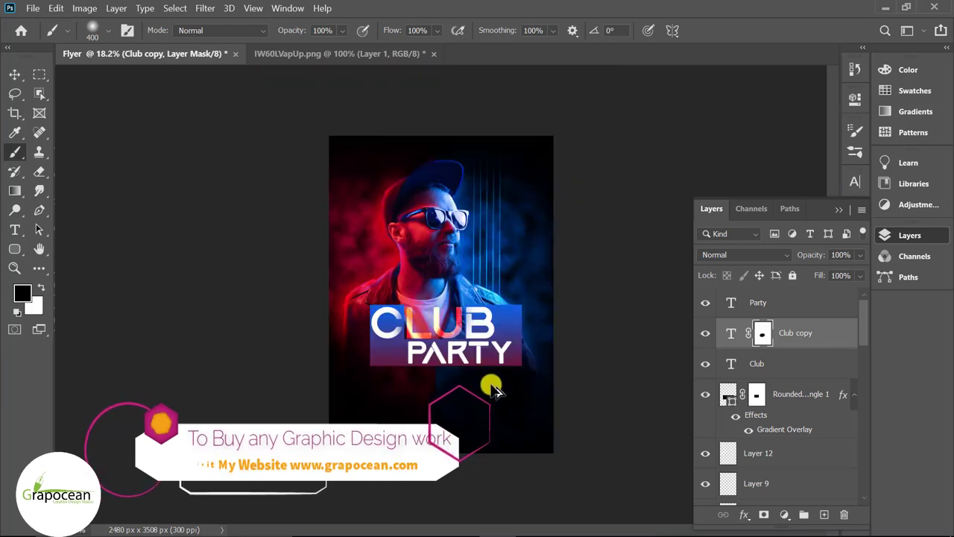
Draw a paragraph text box below the CLUB PARTY title.
left_click(14, 74)
scroll(415, 382, "down", 1)
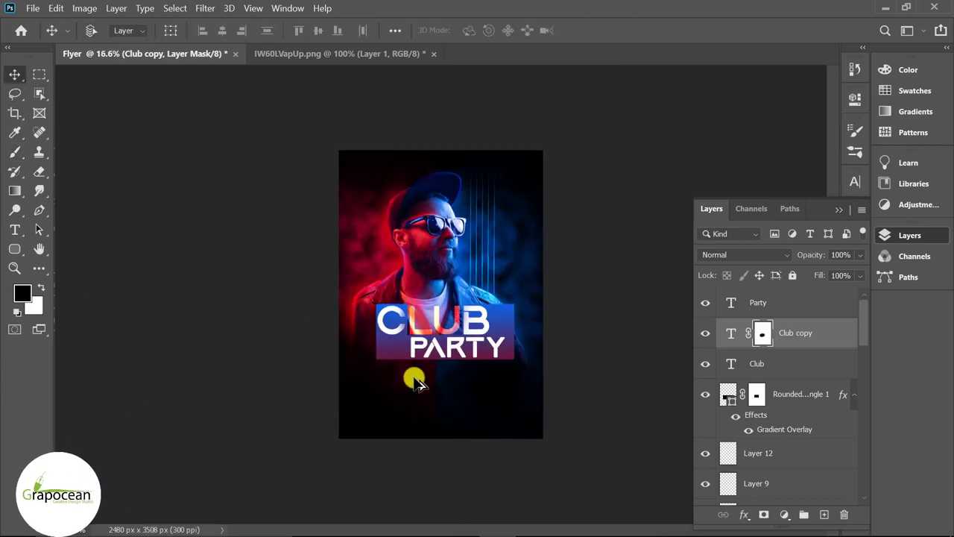
scroll(417, 382, "down", 2)
scroll(450, 395, "up", 5)
scroll(445, 390, "up", 1)
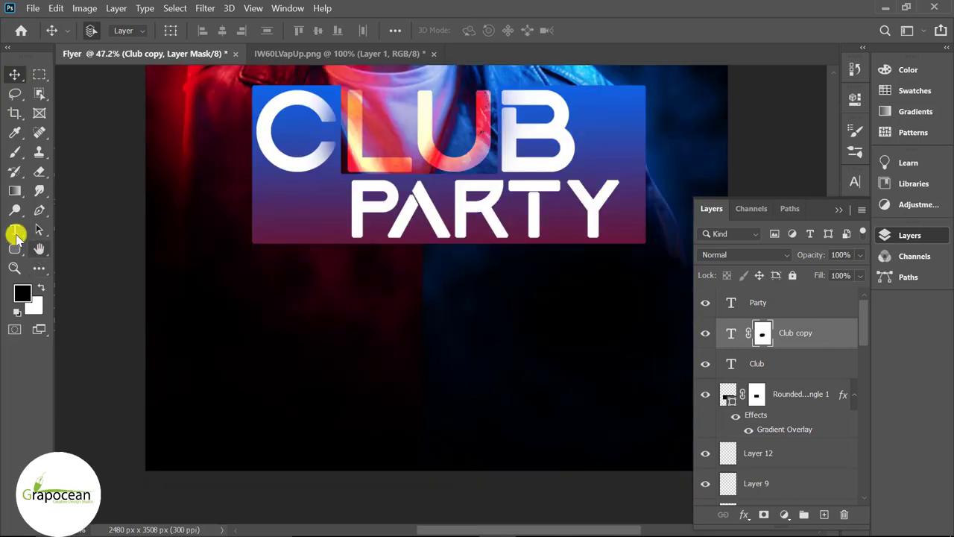
left_click(14, 230)
left_click_drag(200, 289, 709, 396)
Format the paragraph as centred white Arial at 12.33 pt and commit it.
left_click(213, 31)
left_click(333, 132)
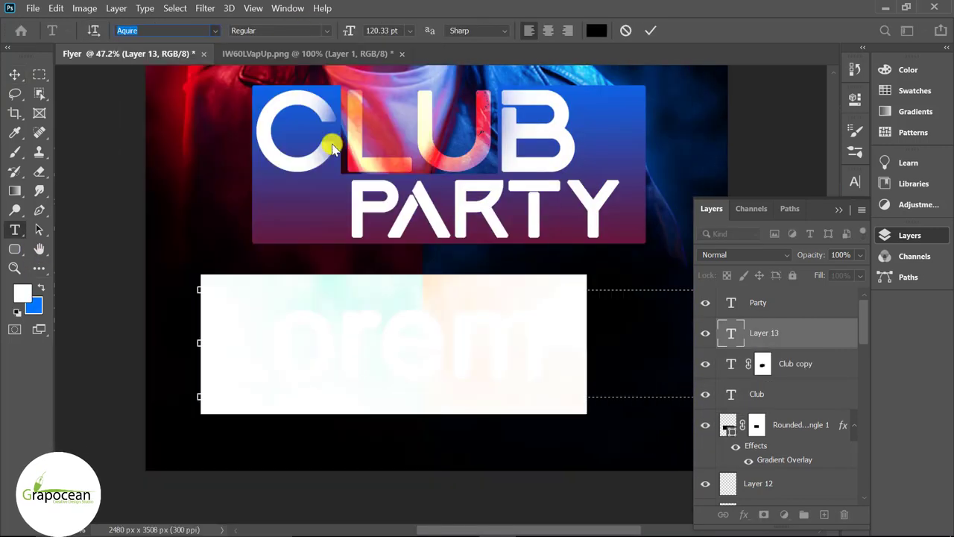
left_click_drag(348, 30, 261, 43)
type("Arial")
left_click(596, 30)
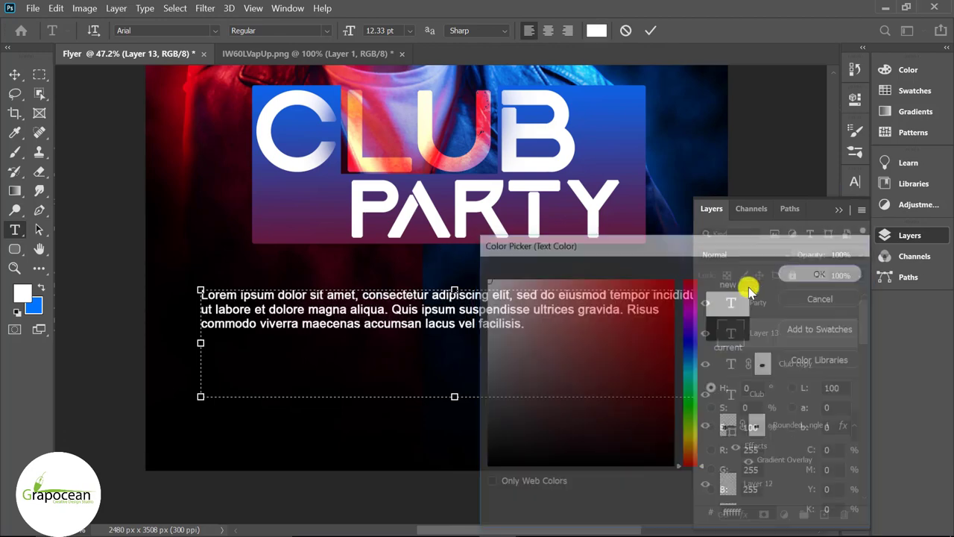
left_click(805, 273)
left_click(854, 98)
left_click(855, 180)
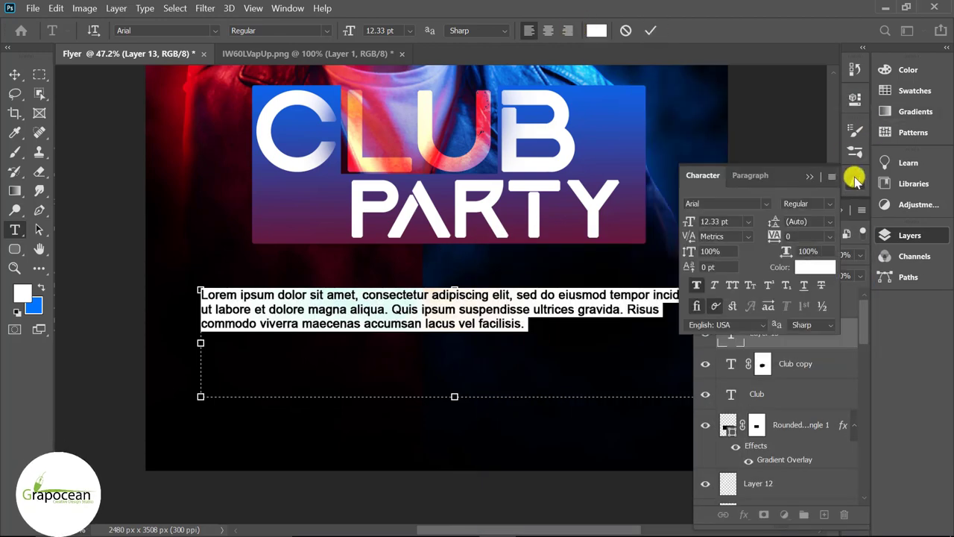
left_click(750, 175)
left_click(715, 204)
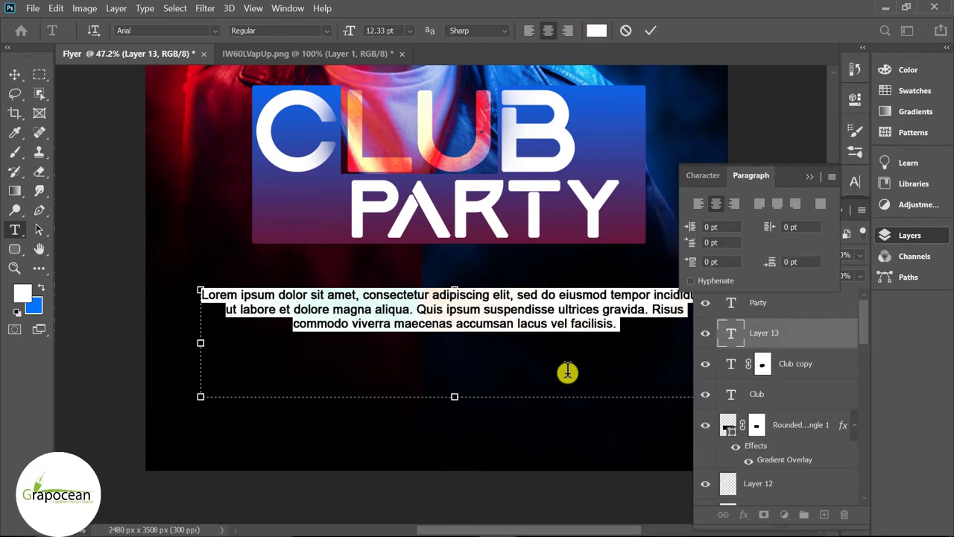
left_click(650, 30)
Add an empty layer above the paragraph and prepare a red brush at 23% opacity.
scroll(477, 395, "down", 2)
scroll(439, 425, "down", 1)
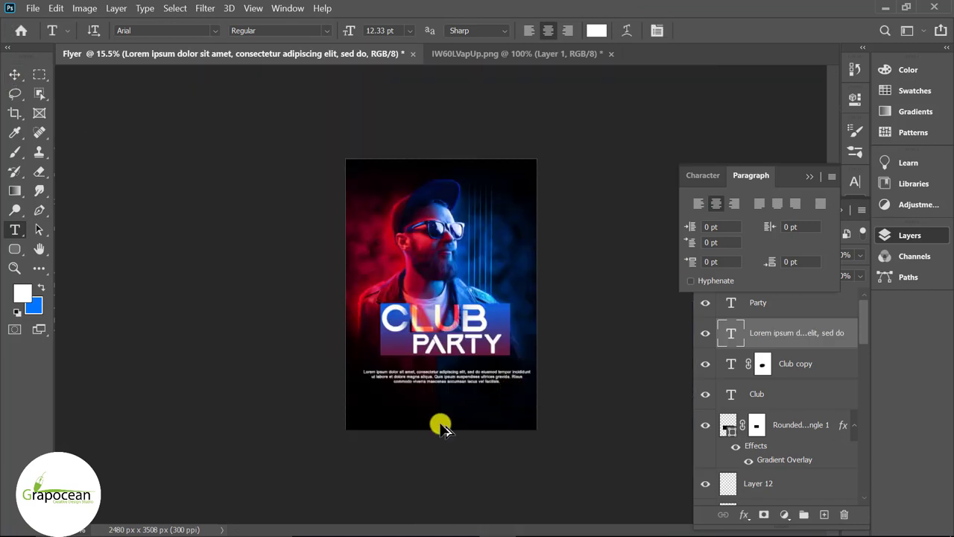
scroll(440, 425, "down", 1)
left_click(15, 75)
scroll(529, 298, "up", 2)
scroll(482, 298, "down", 2)
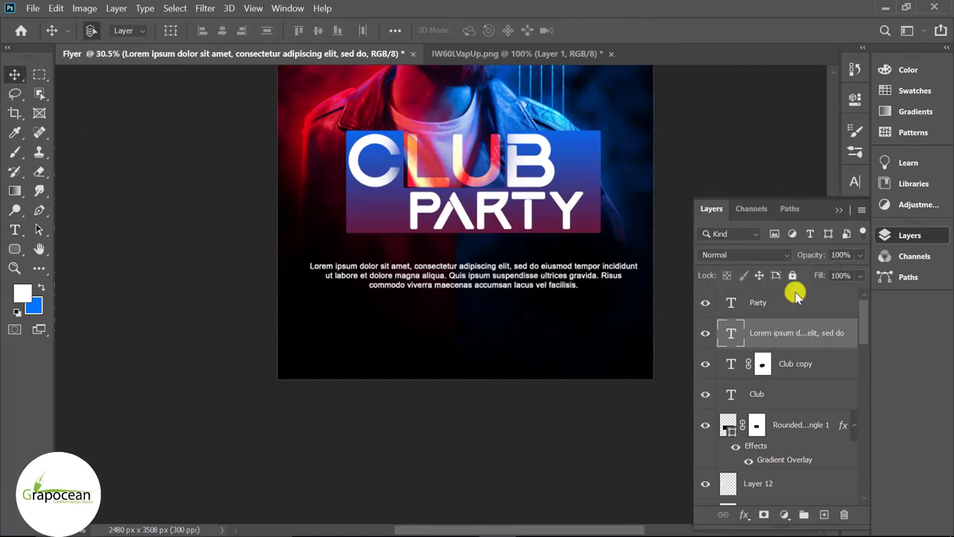
left_click(14, 151)
left_click(330, 103, "alt")
left_click(824, 515)
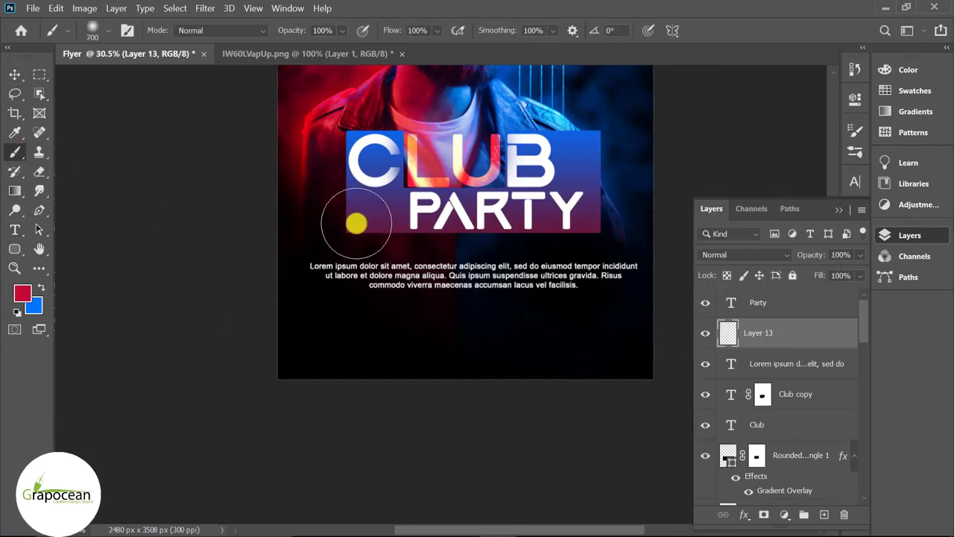
left_click_drag(298, 30, 304, 30)
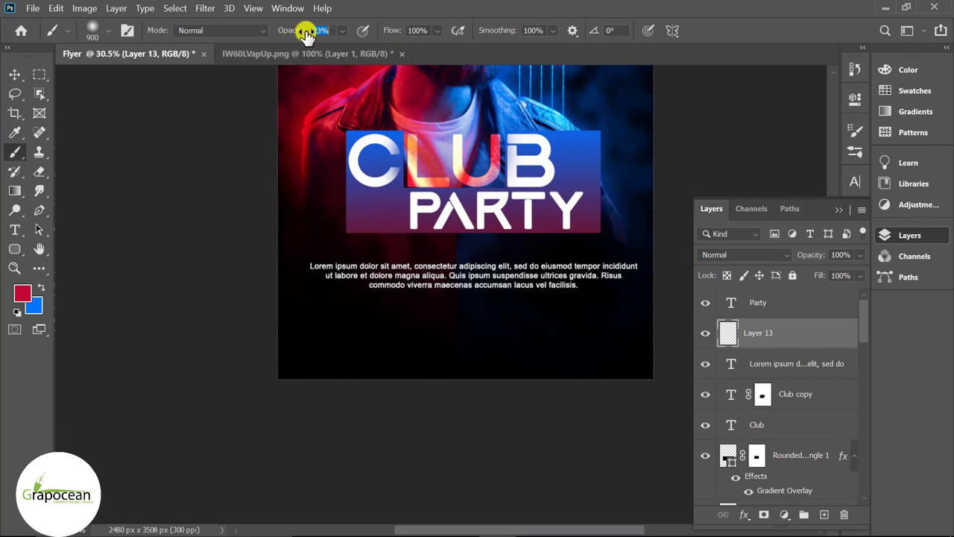
Select all of the paragraph text again.
scroll(581, 435, "down", 2)
scroll(580, 434, "up", 2)
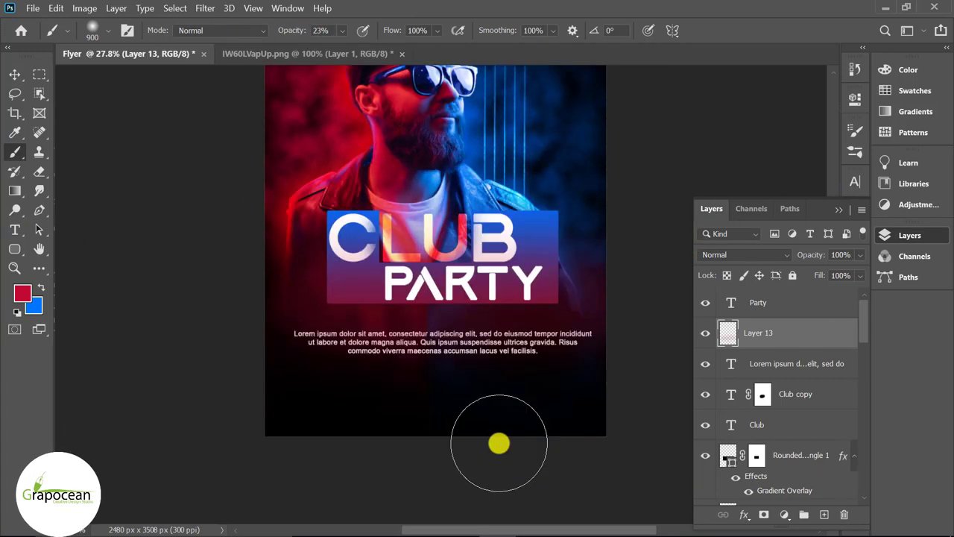
left_click(15, 229)
left_click_drag(291, 272, 647, 325)
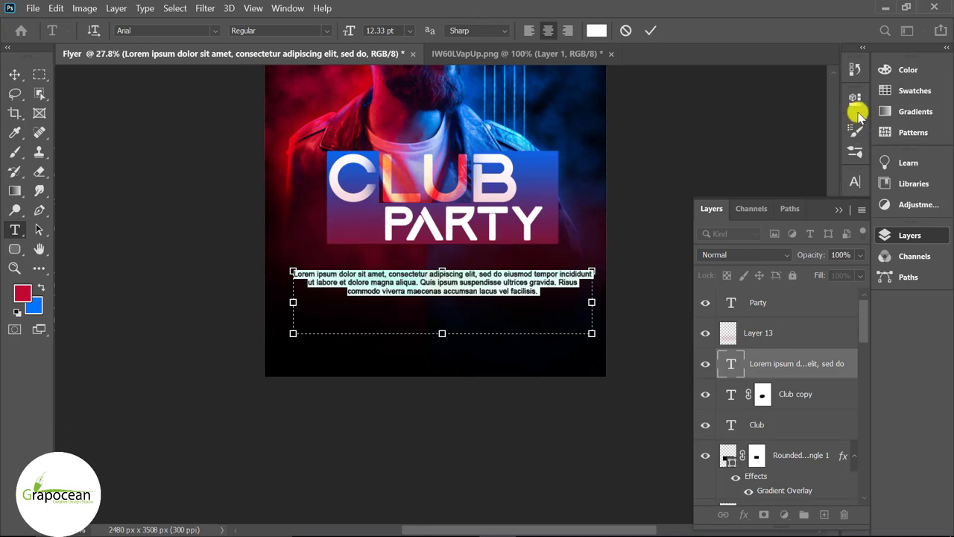
Make the paragraph All Caps and shrink it to 10 pt.
left_click(855, 181)
left_click(733, 285)
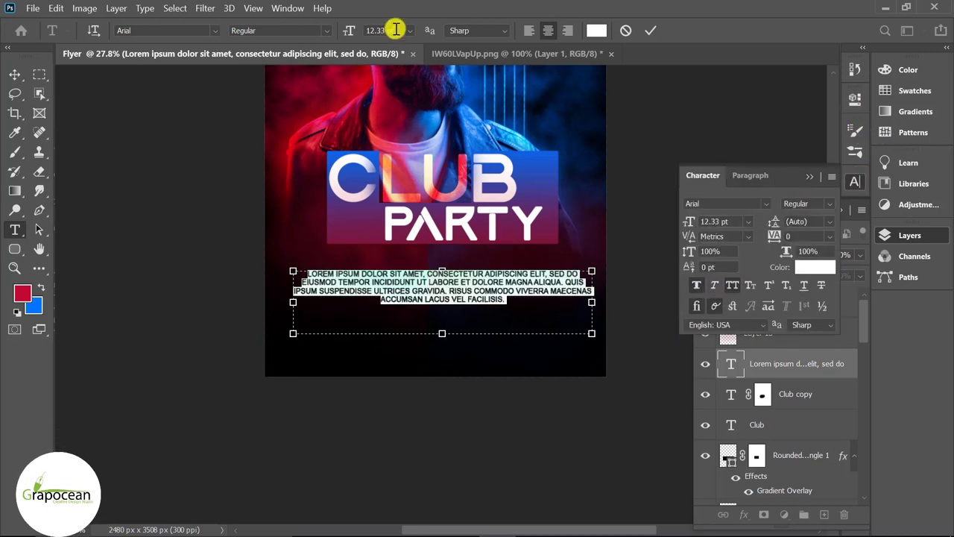
left_click_drag(348, 30, 328, 28)
key("ctrl+Return")
scroll(428, 274, "up", 1)
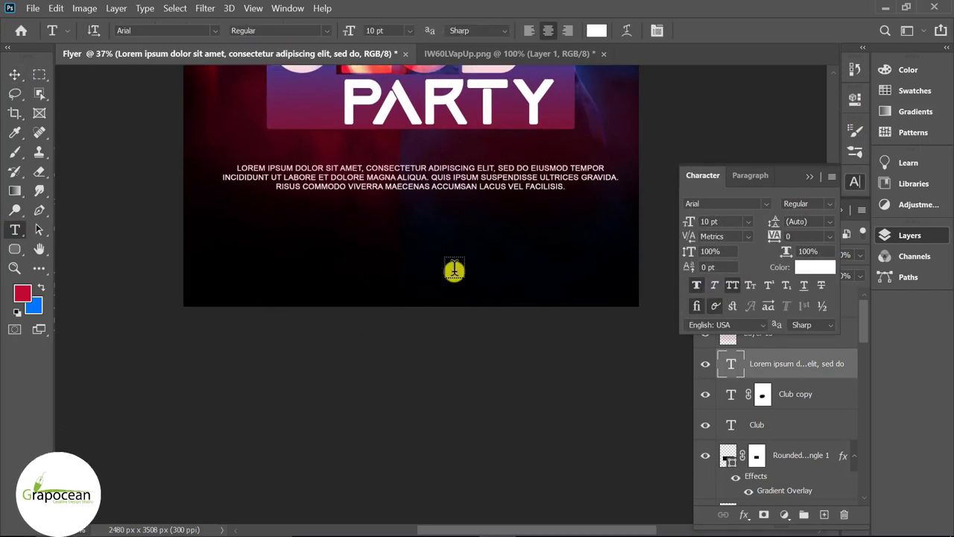
left_click(454, 269)
key("ctrl+Return")
key("v")
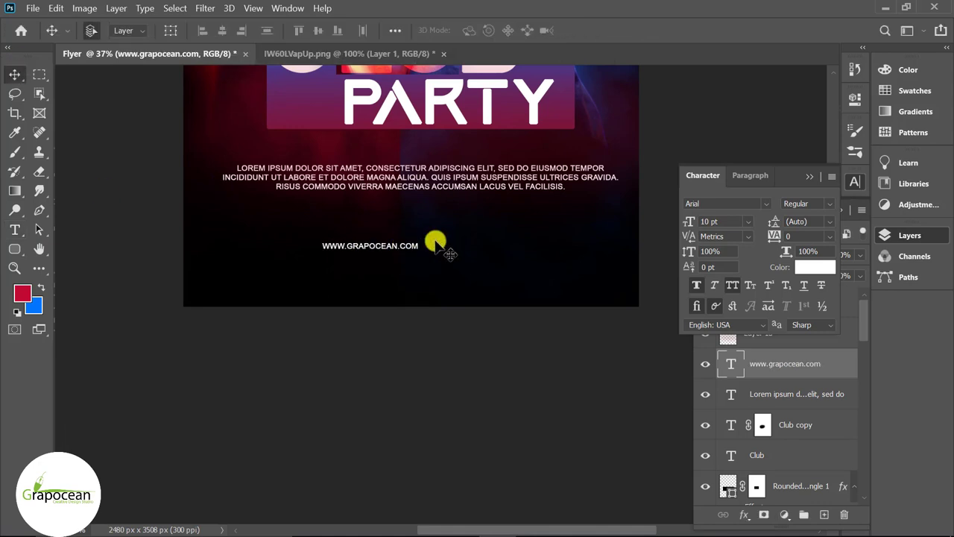
left_click_drag(437, 246, 483, 252)
left_click(702, 30)
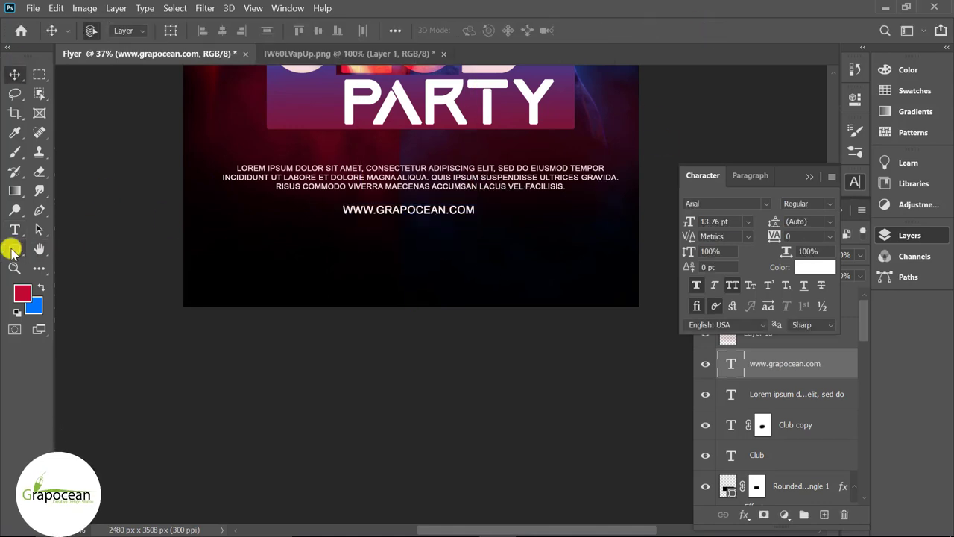
Draw a red rectangle bar behind the website text.
right_click(14, 248)
left_click(74, 250)
left_click_drag(328, 200, 489, 220)
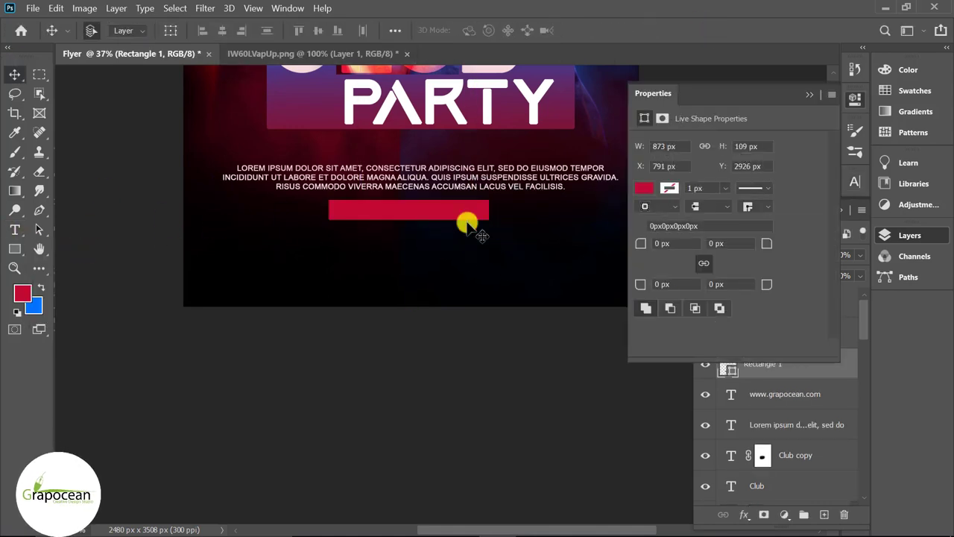
key("v")
key("ctrl+bracketleft")
scroll(453, 458, "down", 1)
scroll(91, 342, "up", 3)
Add START AT- 9.00PM at 16 pt, centred under the website bar.
key("t")
left_click(197, 309)
type("START AT-")
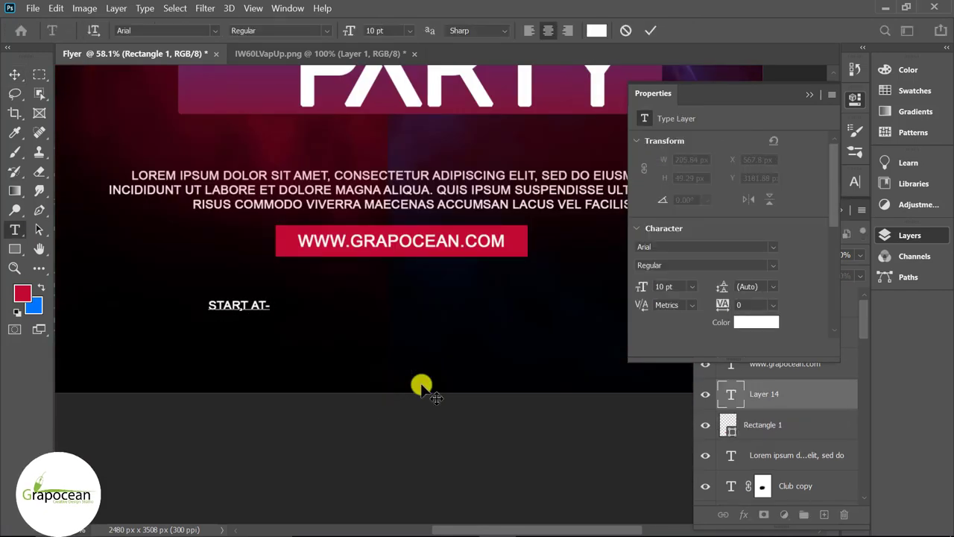
type("9.9")
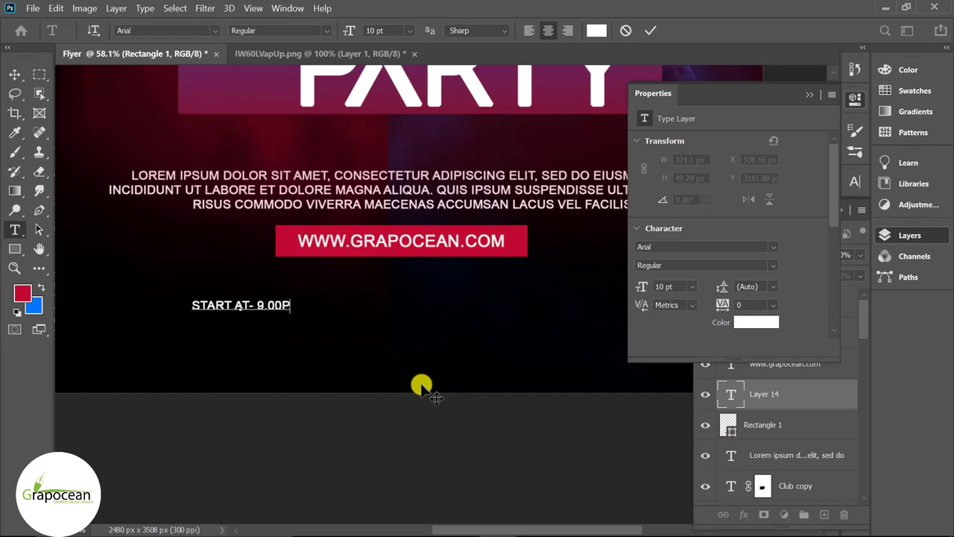
key("ctrl+a")
left_click_drag(347, 31, 352, 34)
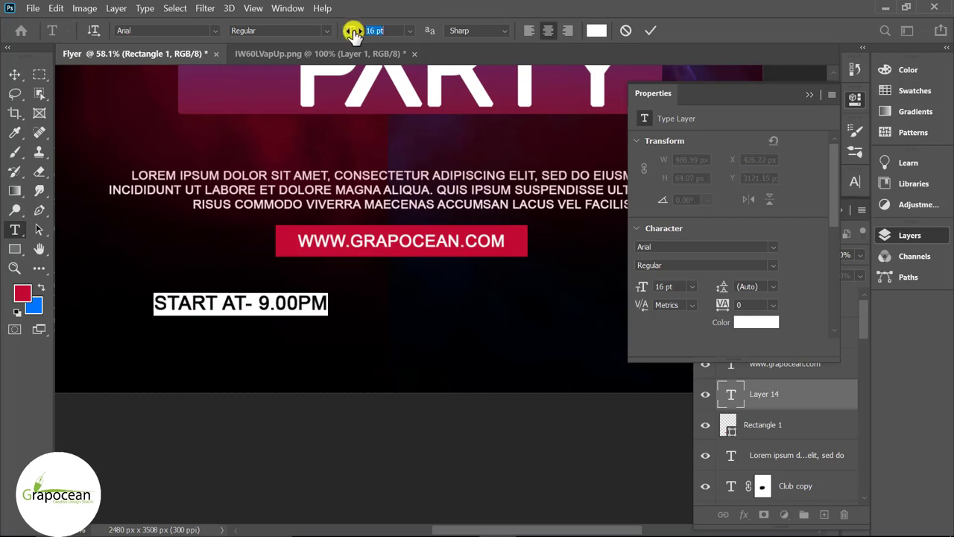
left_click(409, 299)
key("v")
scroll(336, 374, "down", 3)
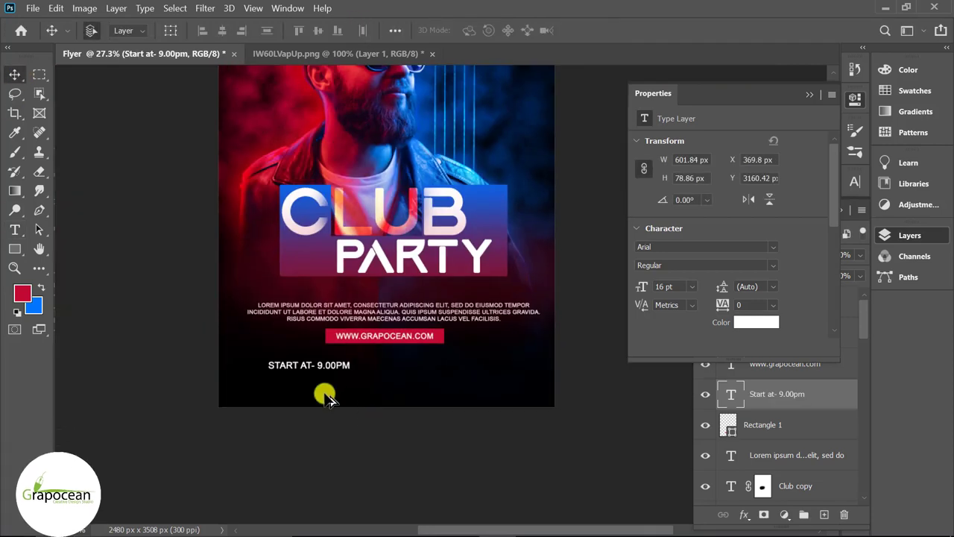
left_click_drag(442, 335, 459, 474)
scroll(460, 474, "up", 3)
Add a WELCOME TO ALL line centred under the time.
left_click(15, 229)
left_click(144, 328)
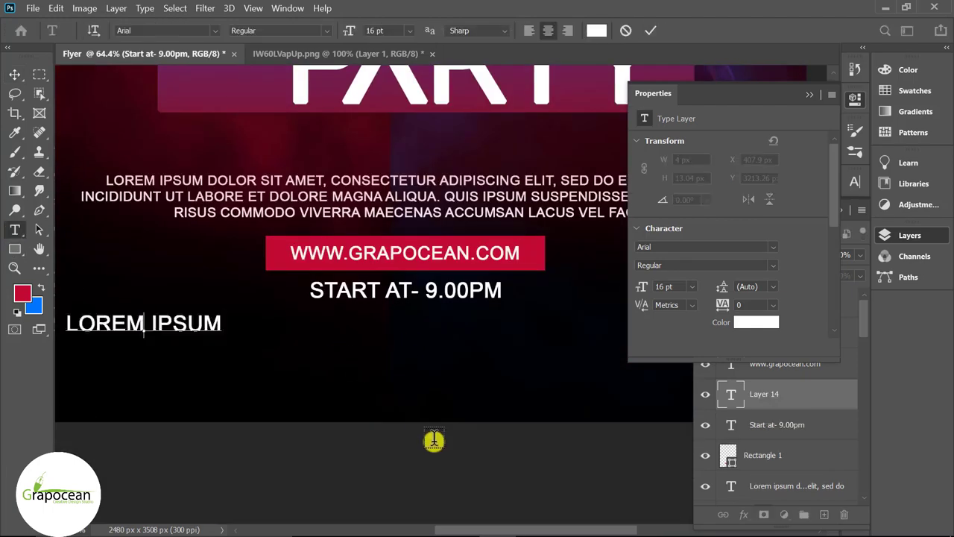
type("WELCOME TO ALL")
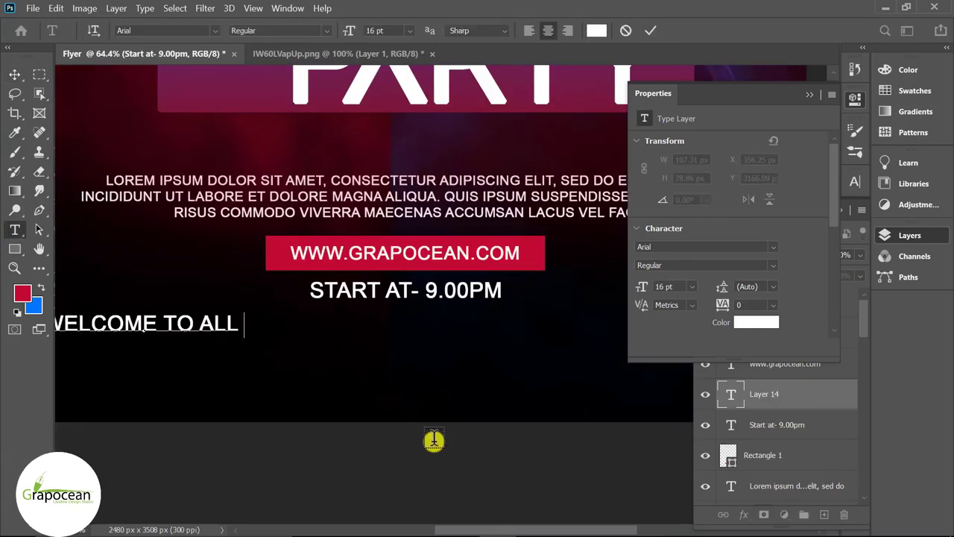
left_click_drag(241, 346, 479, 320)
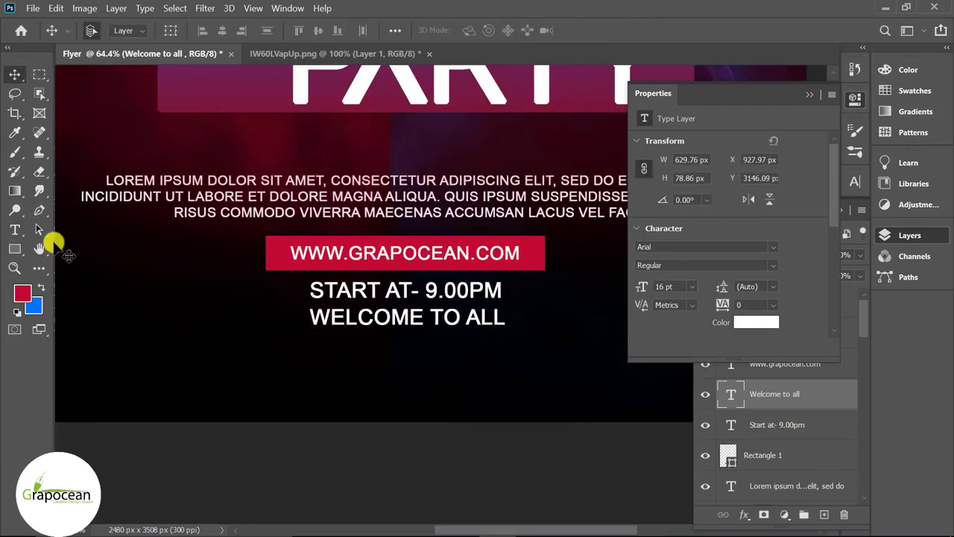
Colour WELCOME TO ALL red, sampled from the bar, and scale it up slightly.
double_click(410, 317)
left_click(596, 30)
left_click(532, 252)
key("Return")
key("ctrl+Return")
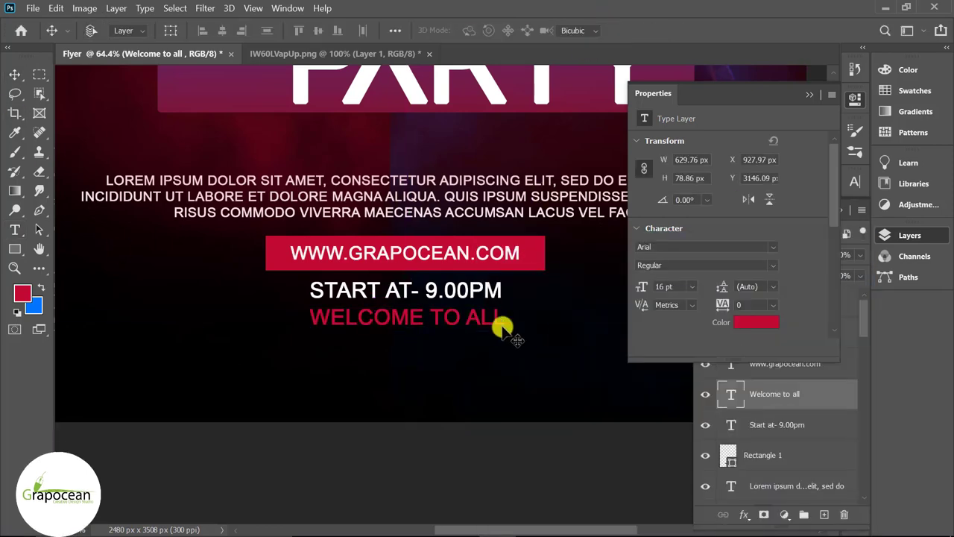
key("ctrl+t")
left_click_drag(511, 330, 542, 333)
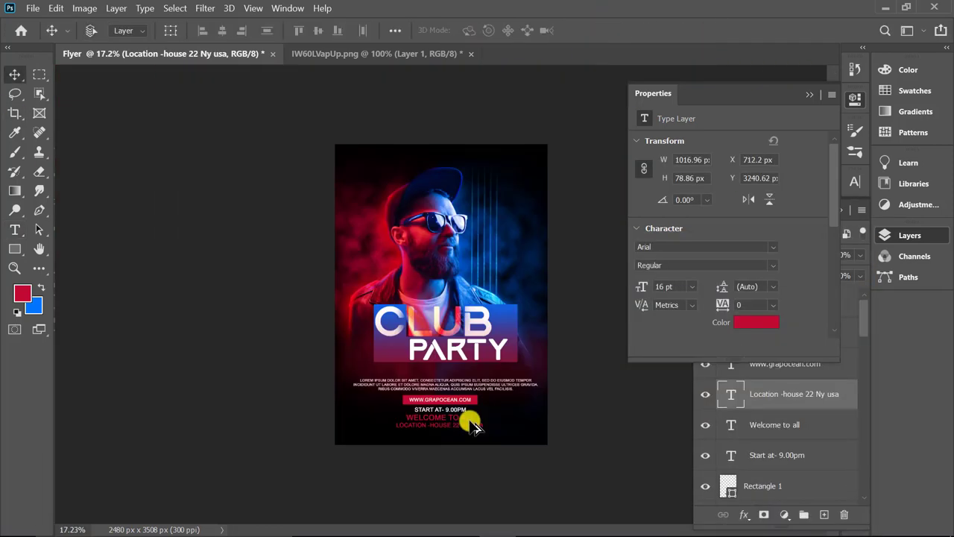